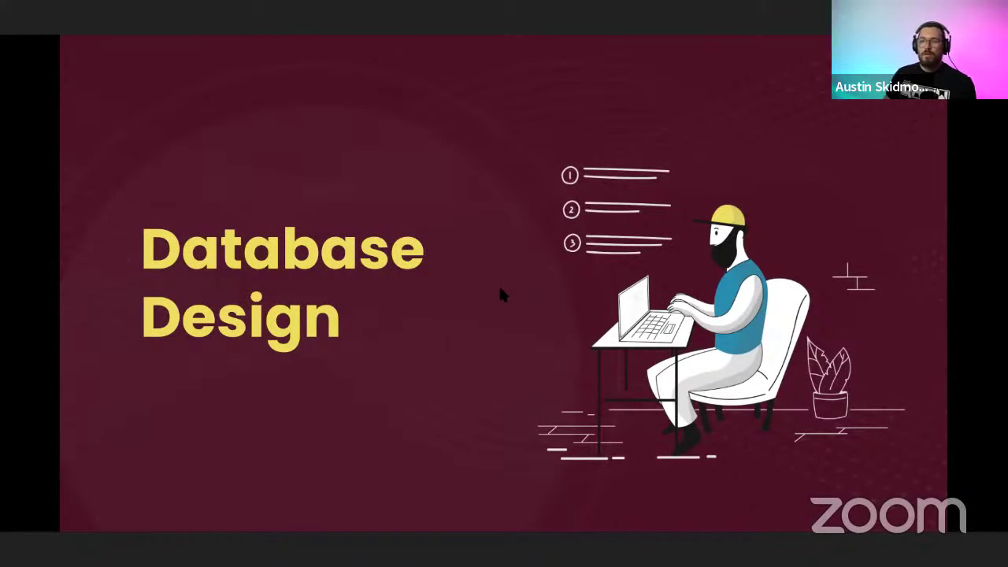
Advance two slides to 'How to create a Structured Database in Google Sheets?'.
{"action": "key", "text": "Right"}
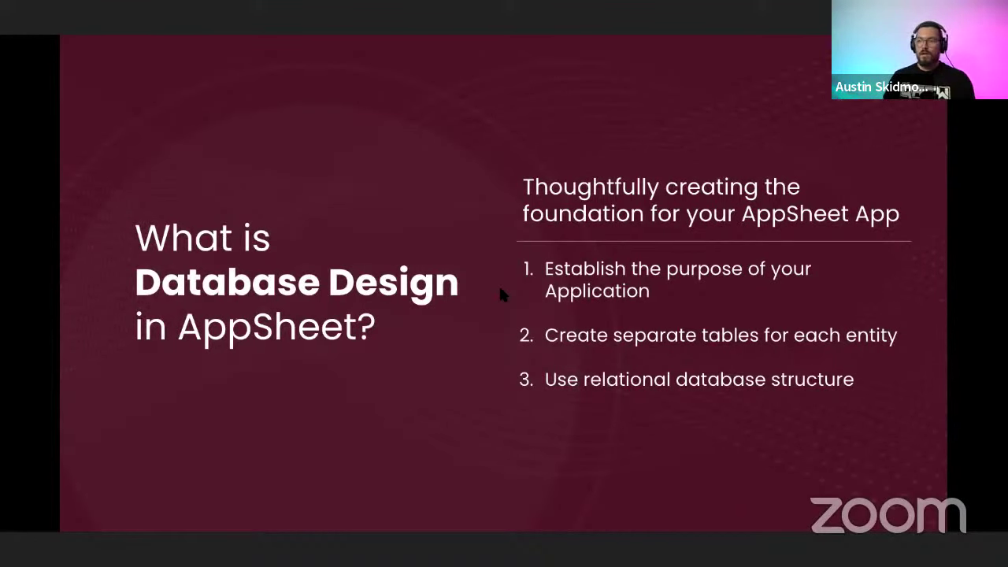
{"action": "key", "text": "Right"}
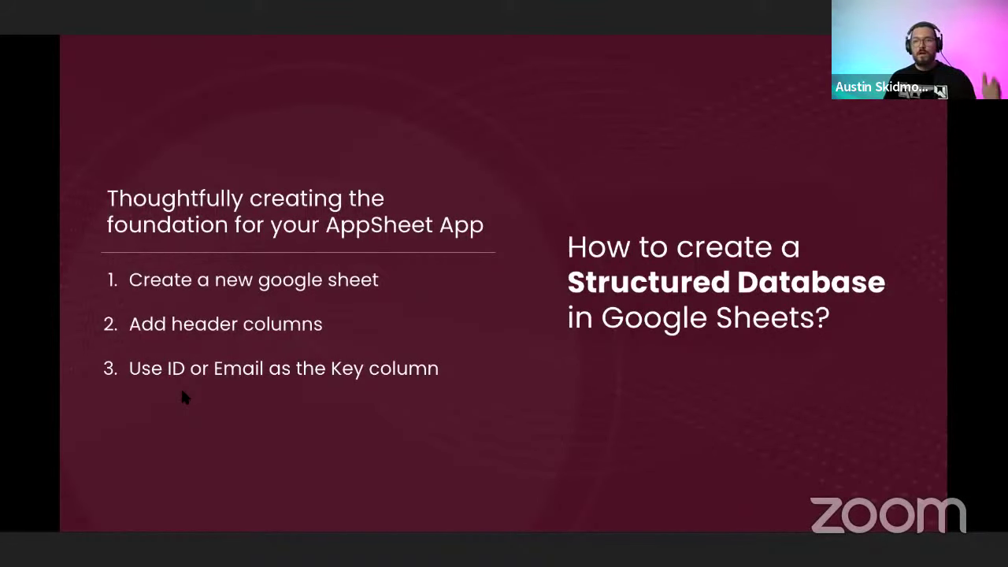
Show the Use Case slide, then switch the share to the AppSheet app's Menu preview.
{"action": "key", "text": "Right"}
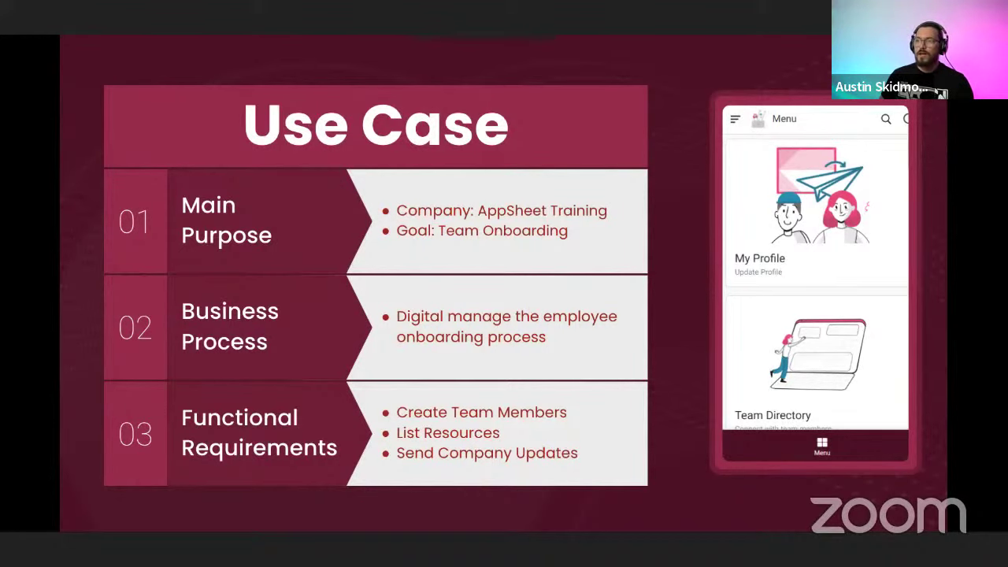
{"action": "key", "text": "alt+Tab"}
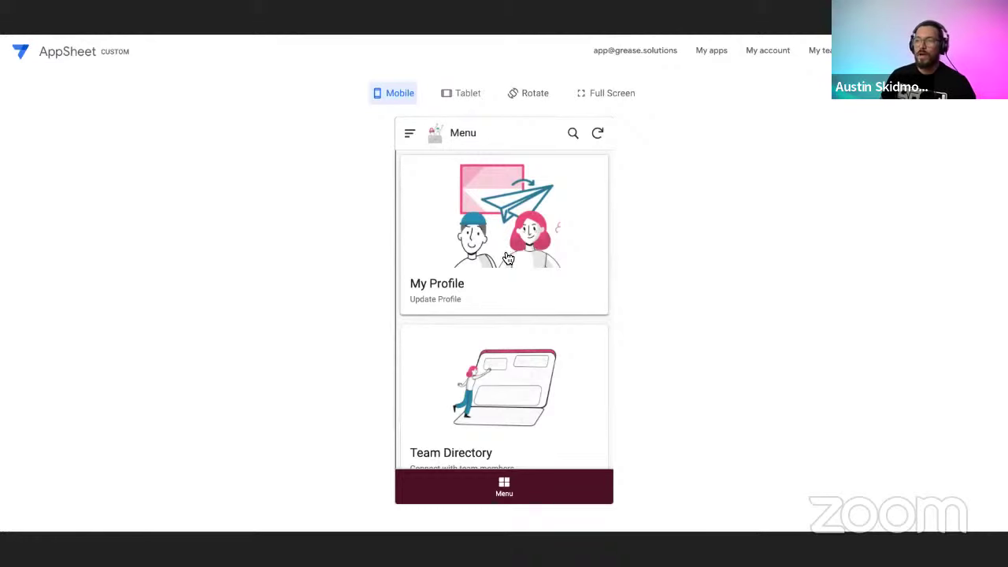
{"action": "scroll", "coordinate": [508, 258], "scroll_direction": "down", "scroll_amount": 1}
{"action": "scroll", "coordinate": [541, 343], "scroll_direction": "down", "scroll_amount": 1}
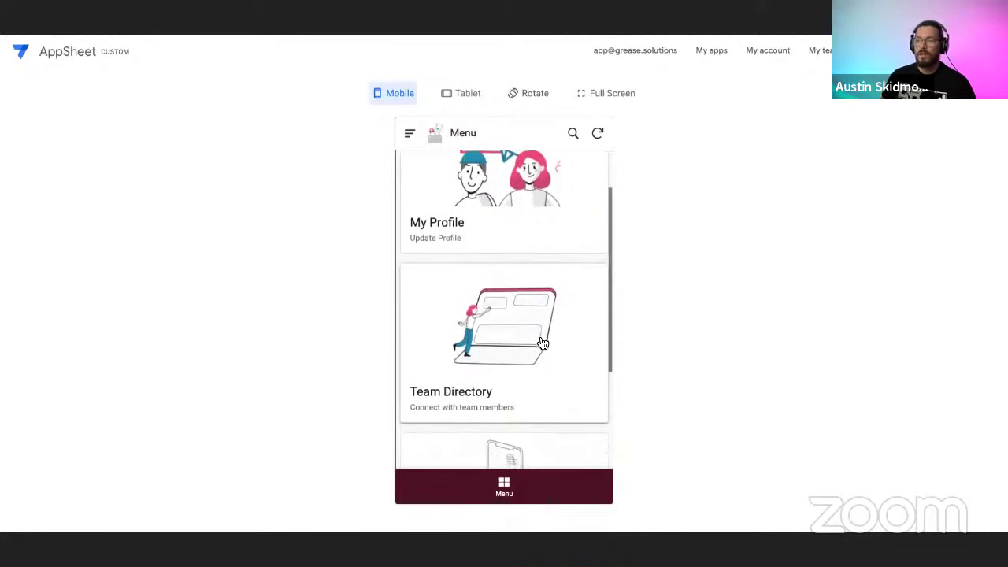
{"action": "scroll", "coordinate": [542, 343], "scroll_direction": "up", "scroll_amount": 1}
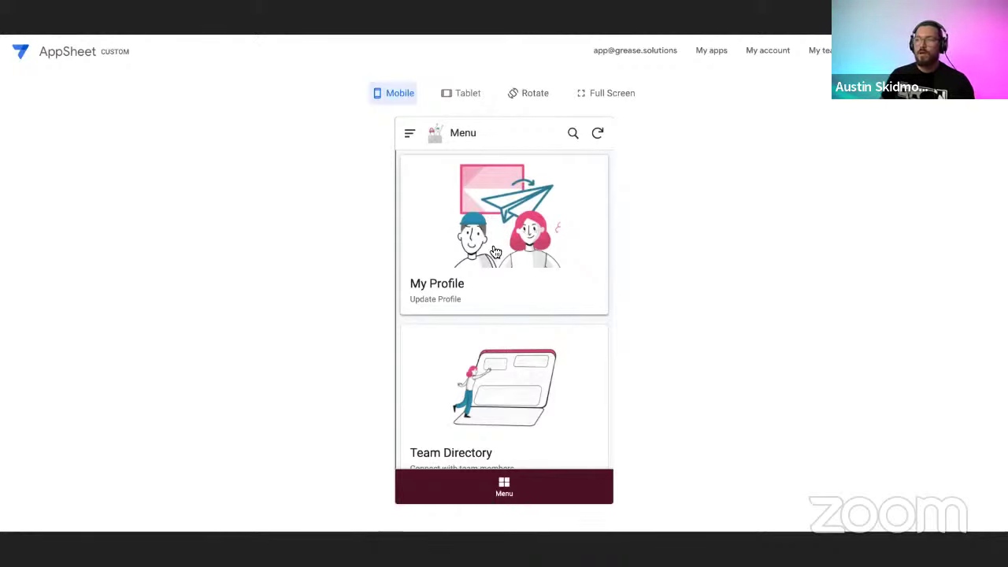
{"action": "left_click", "coordinate": [543, 227]}
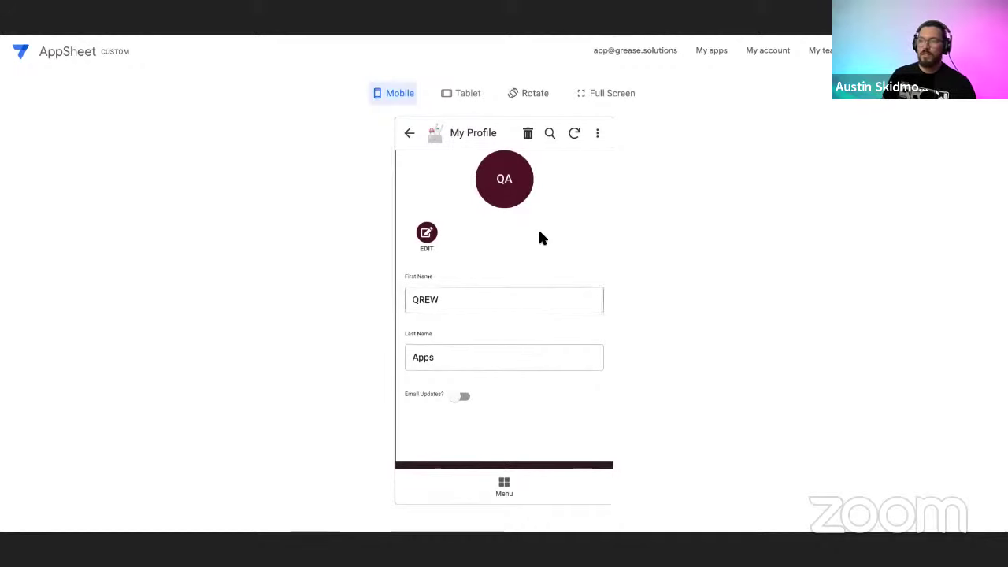
{"action": "left_click", "coordinate": [469, 400]}
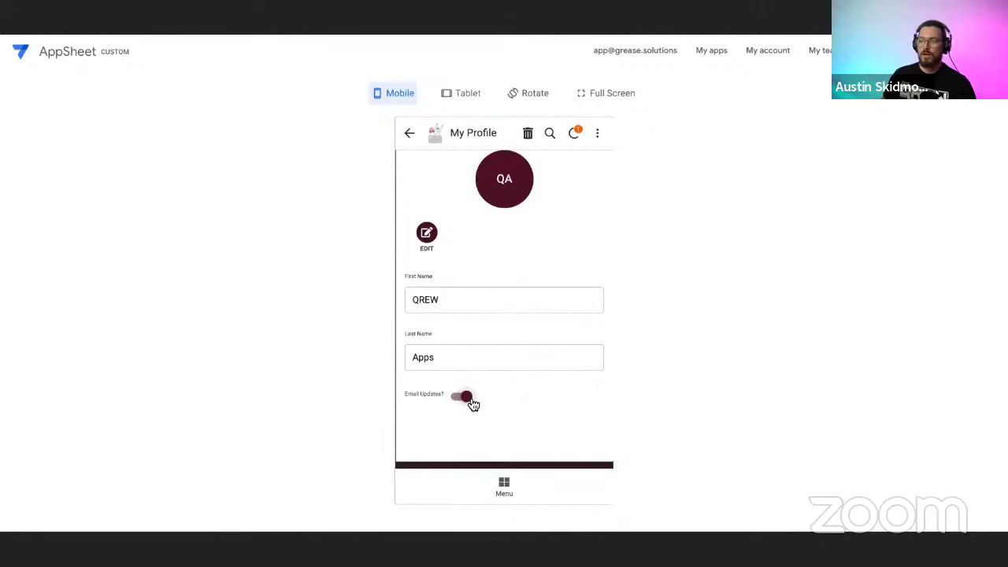
{"action": "left_click", "coordinate": [471, 400]}
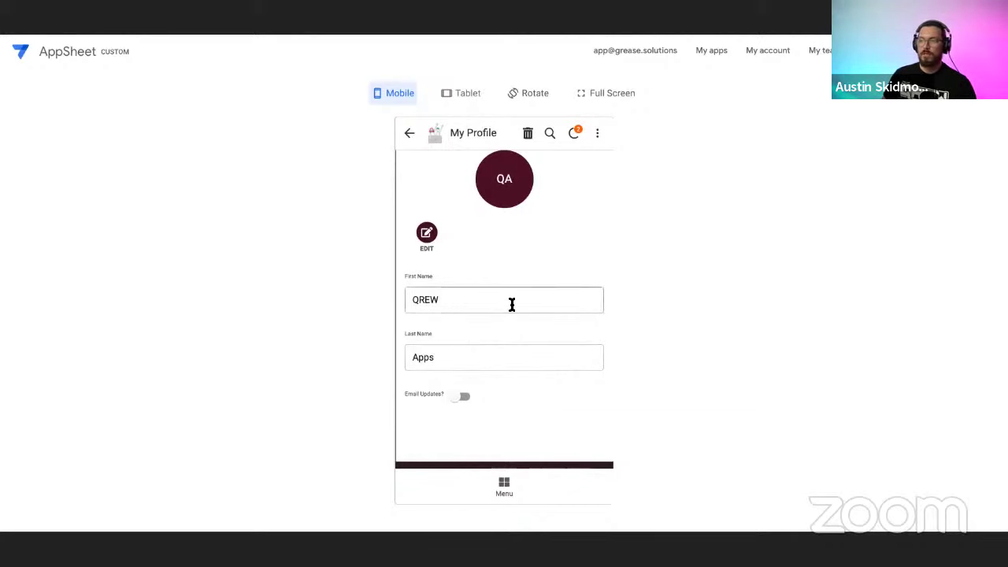
{"action": "left_click", "coordinate": [409, 133]}
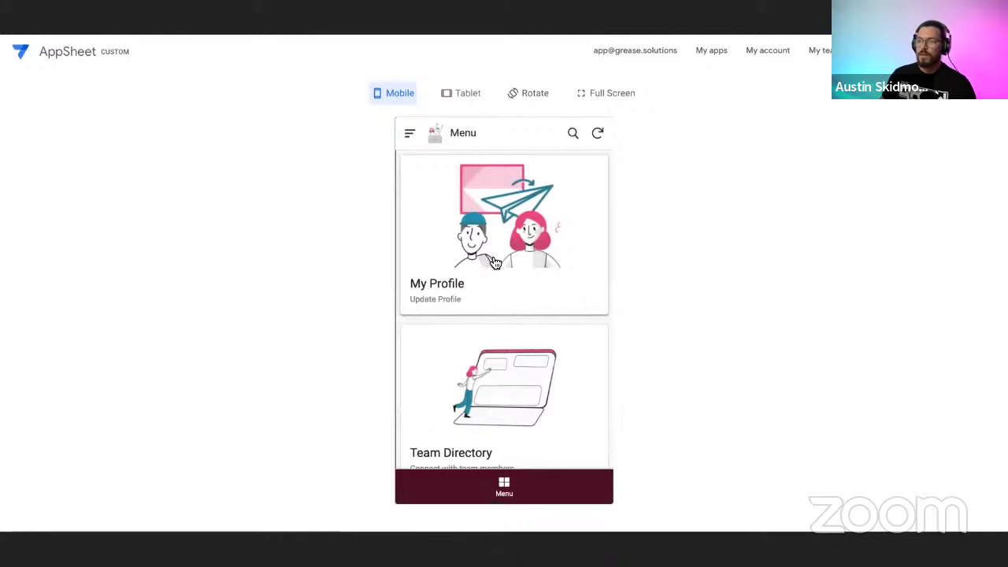
{"action": "scroll", "coordinate": [523, 295], "scroll_direction": "down", "scroll_amount": 2}
{"action": "left_click", "coordinate": [501, 345]}
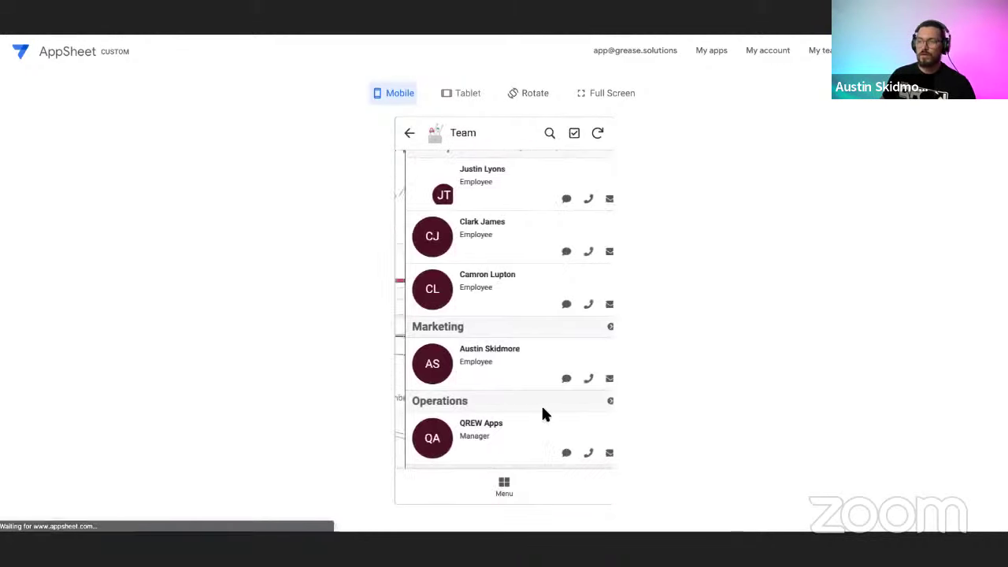
{"action": "scroll", "coordinate": [524, 333], "scroll_direction": "up", "scroll_amount": 1}
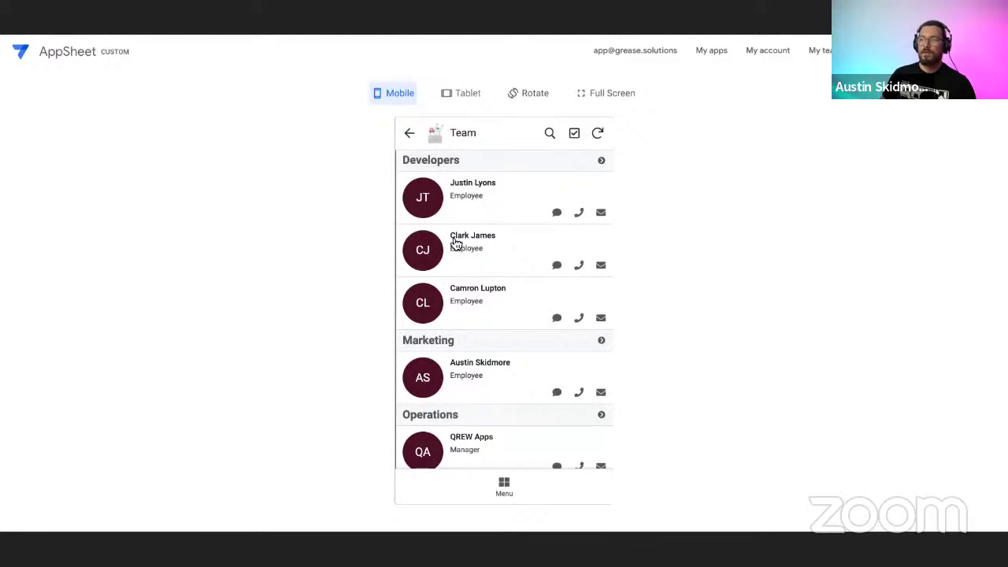
{"action": "scroll", "coordinate": [423, 358], "scroll_direction": "down", "scroll_amount": 2}
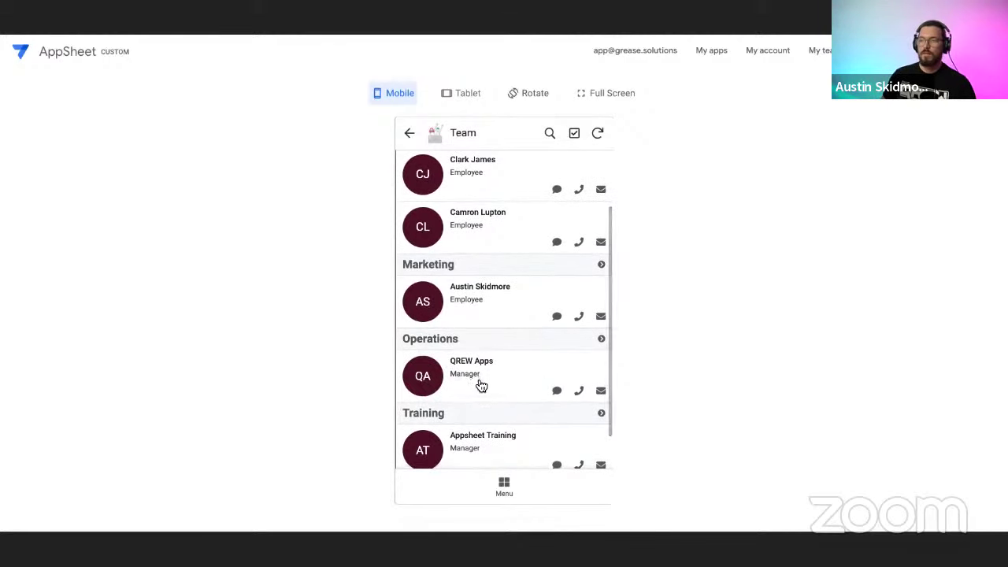
{"action": "scroll", "coordinate": [478, 385], "scroll_direction": "down", "scroll_amount": 2}
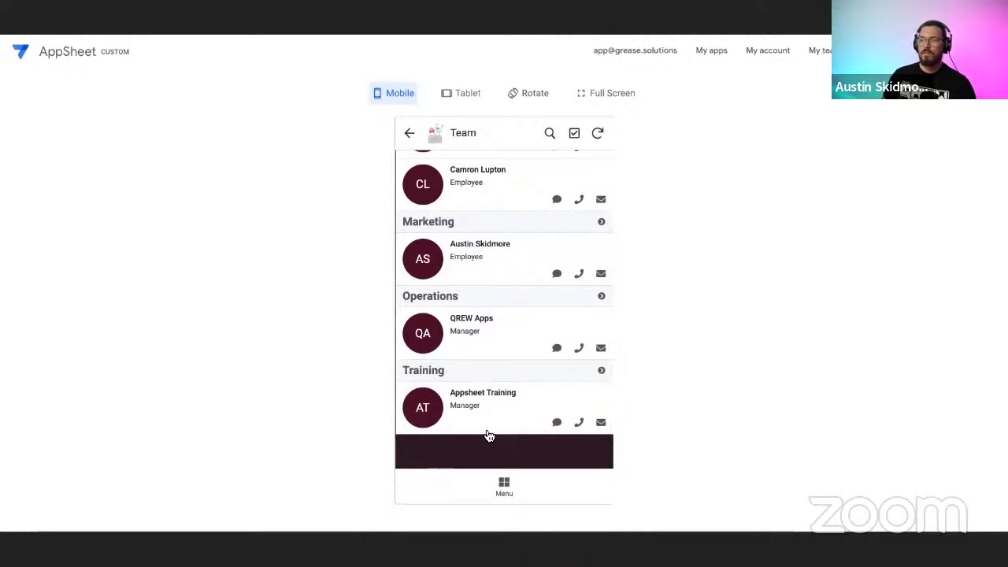
{"action": "scroll", "coordinate": [488, 433], "scroll_direction": "up", "scroll_amount": 3}
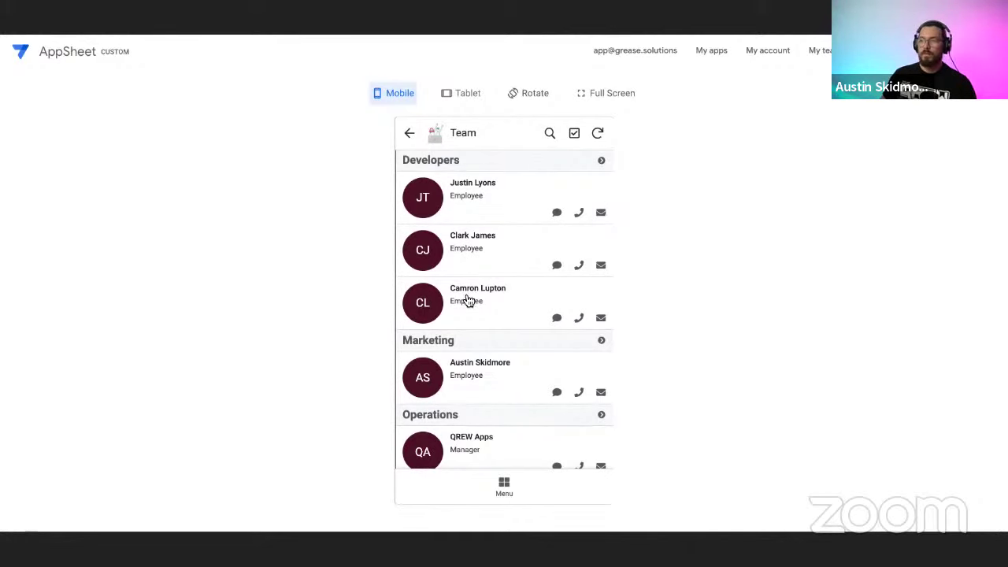
{"action": "scroll", "coordinate": [524, 370], "scroll_direction": "down", "scroll_amount": 3}
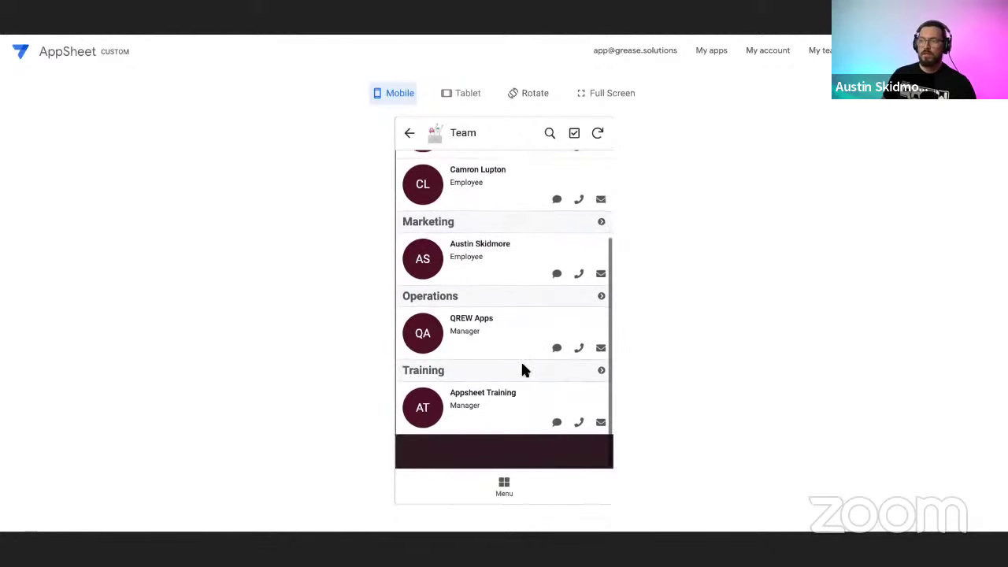
{"action": "scroll", "coordinate": [521, 362], "scroll_direction": "up", "scroll_amount": 2}
{"action": "scroll", "coordinate": [519, 343], "scroll_direction": "up", "scroll_amount": 1}
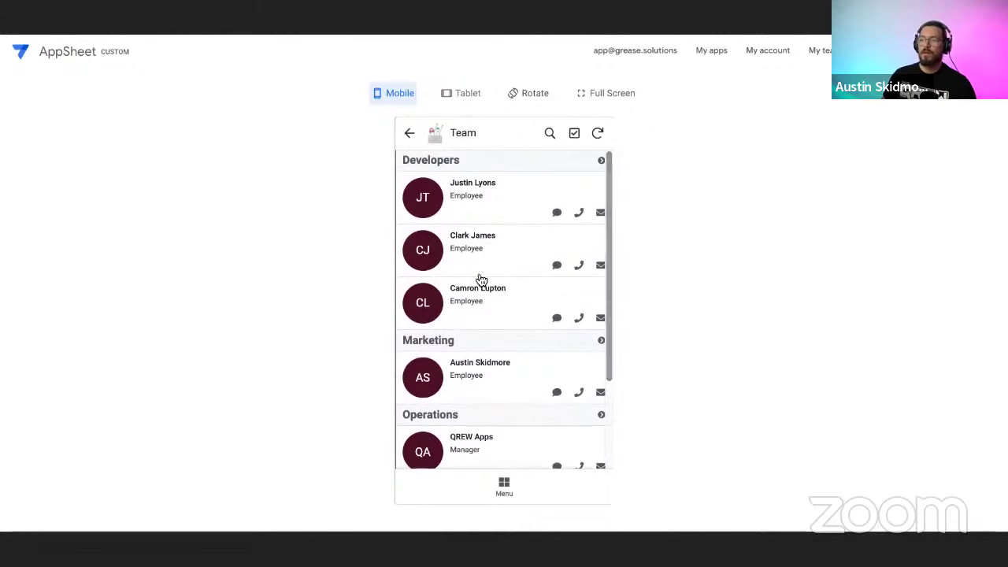
{"action": "left_click", "coordinate": [508, 496]}
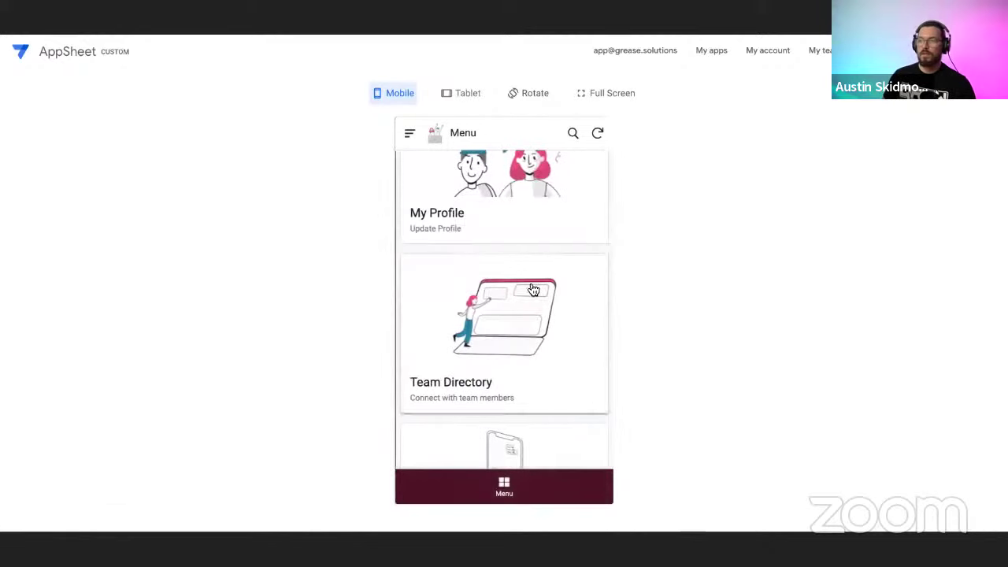
Open the Resources card from the Menu and scroll to the AppSheet Essentials Bootcamp card.
{"action": "scroll", "coordinate": [512, 260], "scroll_direction": "down", "scroll_amount": 1}
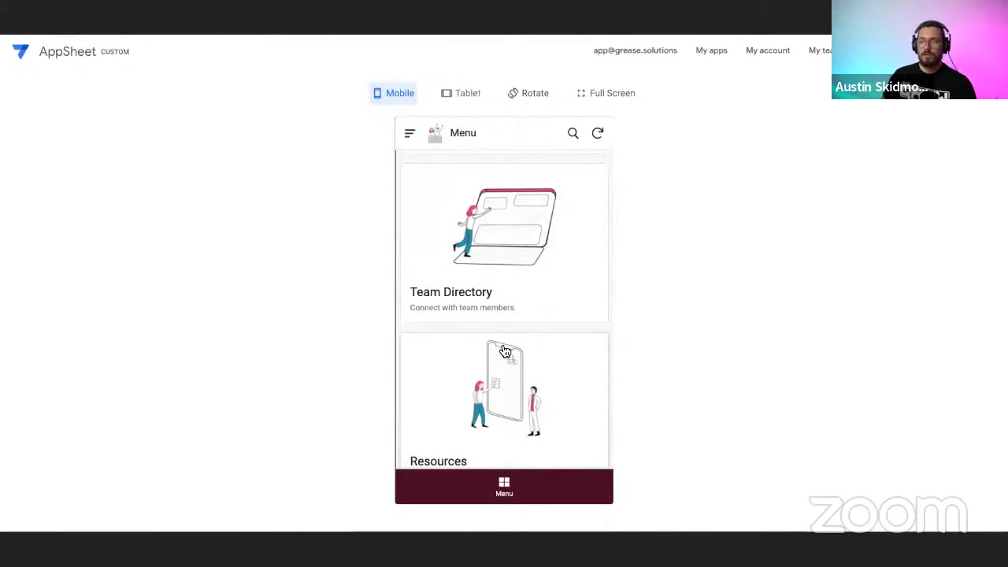
{"action": "scroll", "coordinate": [524, 303], "scroll_direction": "down", "scroll_amount": 1}
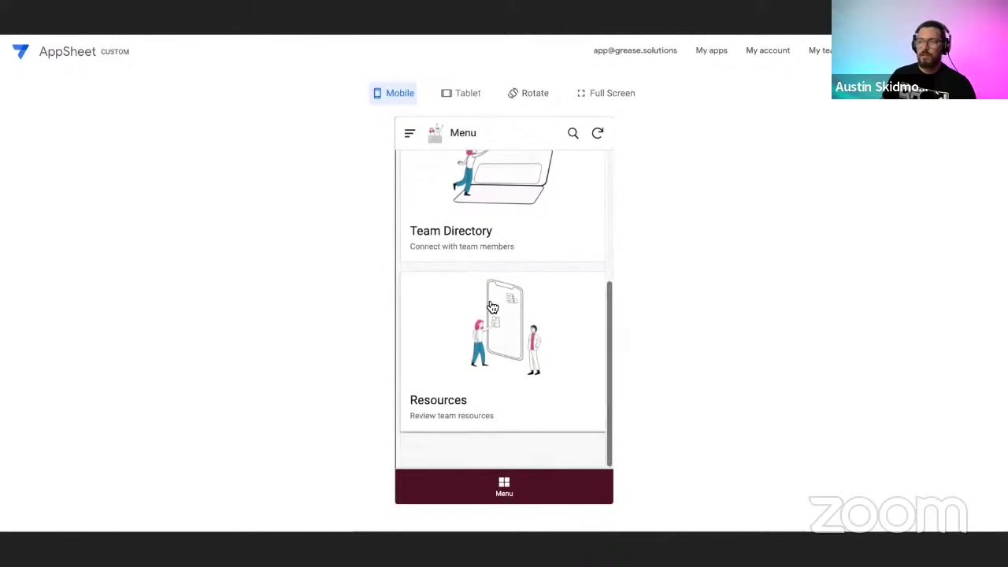
{"action": "left_click", "coordinate": [503, 347]}
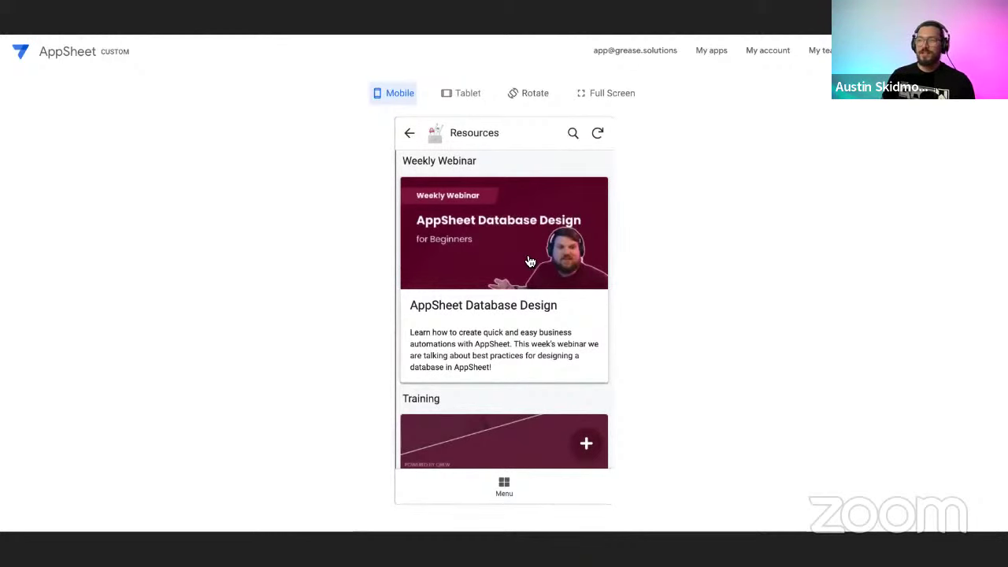
{"action": "scroll", "coordinate": [524, 283], "scroll_direction": "down", "scroll_amount": 2}
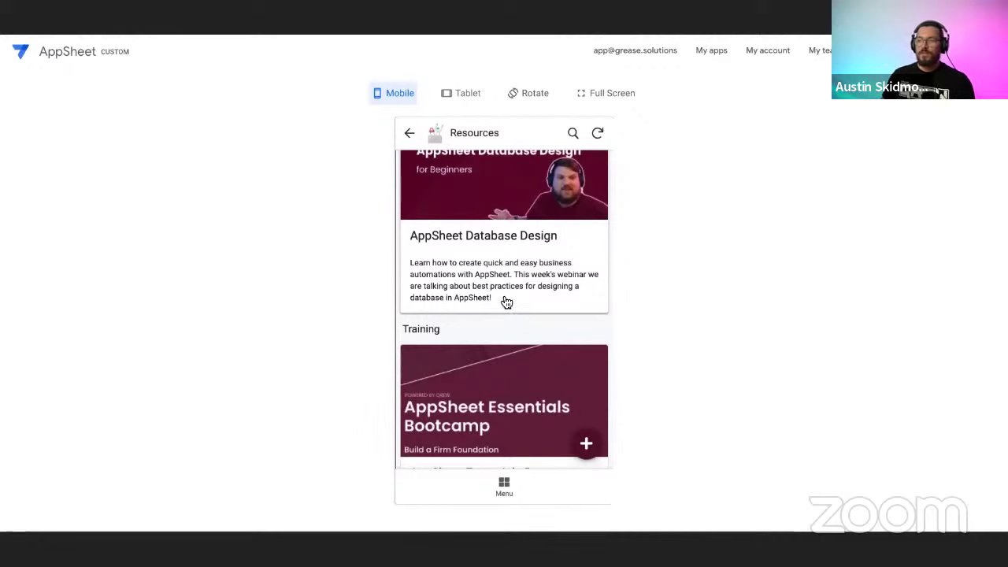
{"action": "scroll", "coordinate": [511, 309], "scroll_direction": "down", "scroll_amount": 1}
{"action": "scroll", "coordinate": [522, 311], "scroll_direction": "down", "scroll_amount": 1}
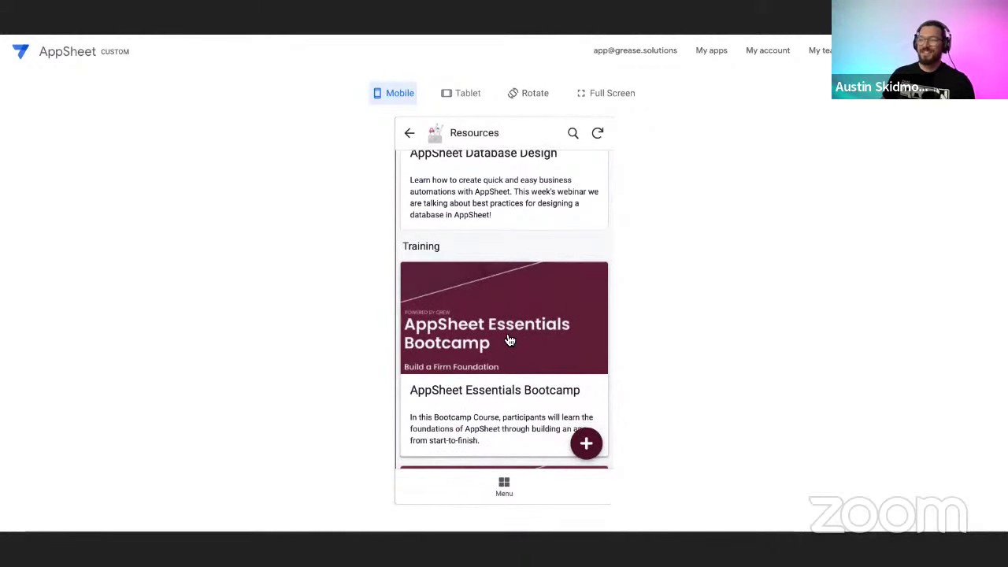
{"action": "scroll", "coordinate": [526, 337], "scroll_direction": "down", "scroll_amount": 1}
{"action": "scroll", "coordinate": [527, 337], "scroll_direction": "up", "scroll_amount": 2}
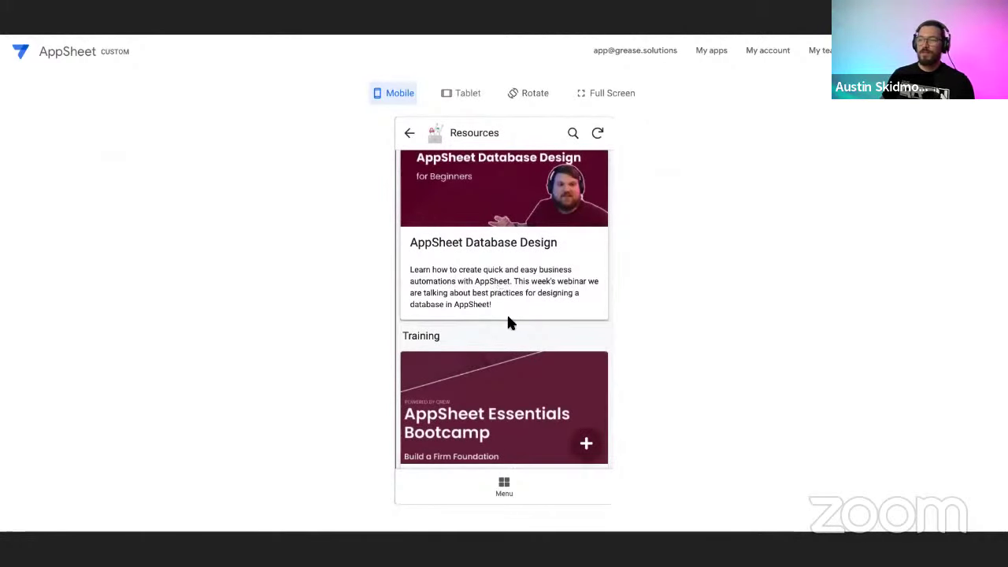
{"action": "scroll", "coordinate": [512, 331], "scroll_direction": "down", "scroll_amount": 3}
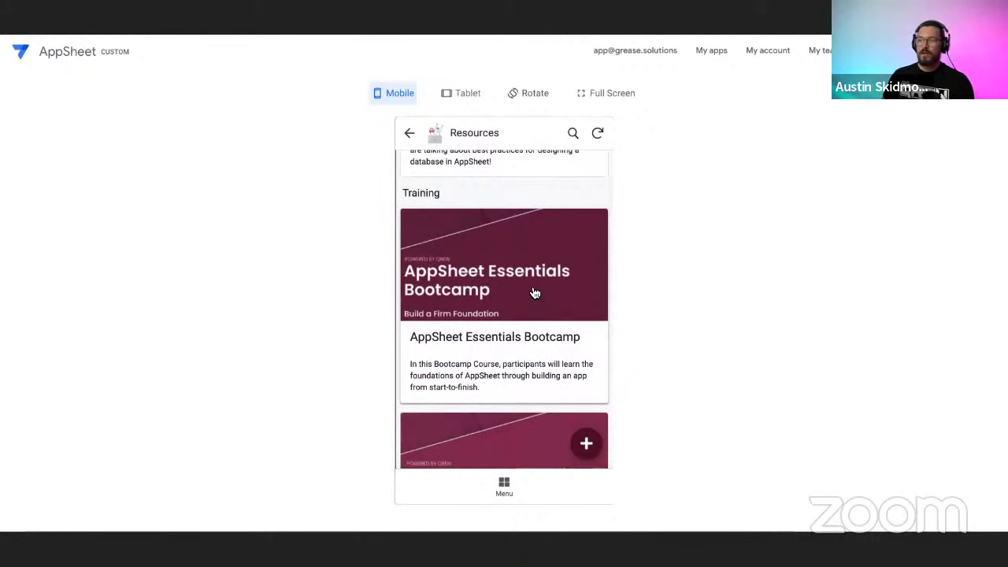
{"action": "scroll", "coordinate": [532, 303], "scroll_direction": "down", "scroll_amount": 1}
{"action": "scroll", "coordinate": [508, 315], "scroll_direction": "down", "scroll_amount": 1}
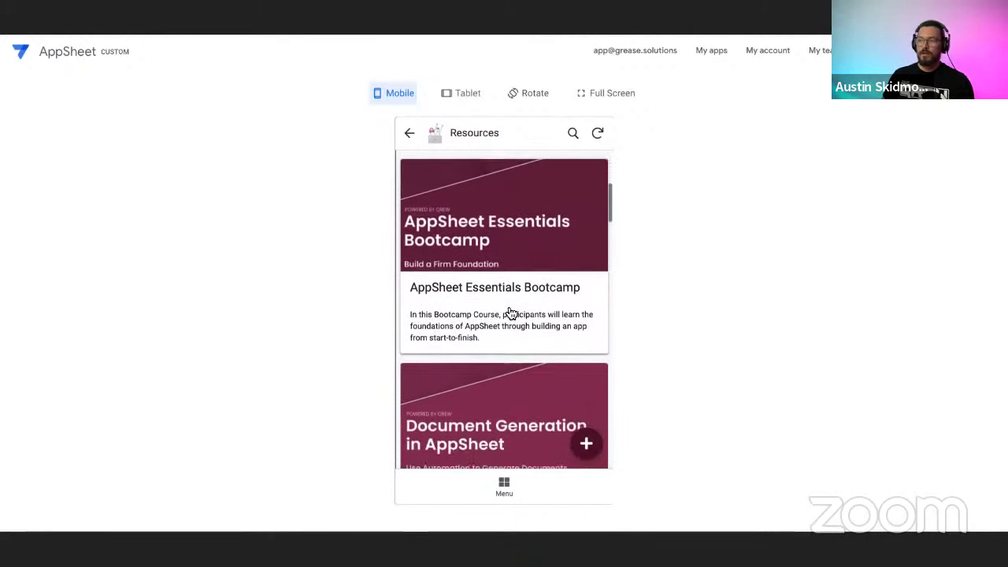
{"action": "scroll", "coordinate": [510, 323], "scroll_direction": "down", "scroll_amount": 2}
{"action": "scroll", "coordinate": [511, 332], "scroll_direction": "up", "scroll_amount": 3}
{"action": "scroll", "coordinate": [512, 332], "scroll_direction": "down", "scroll_amount": 1}
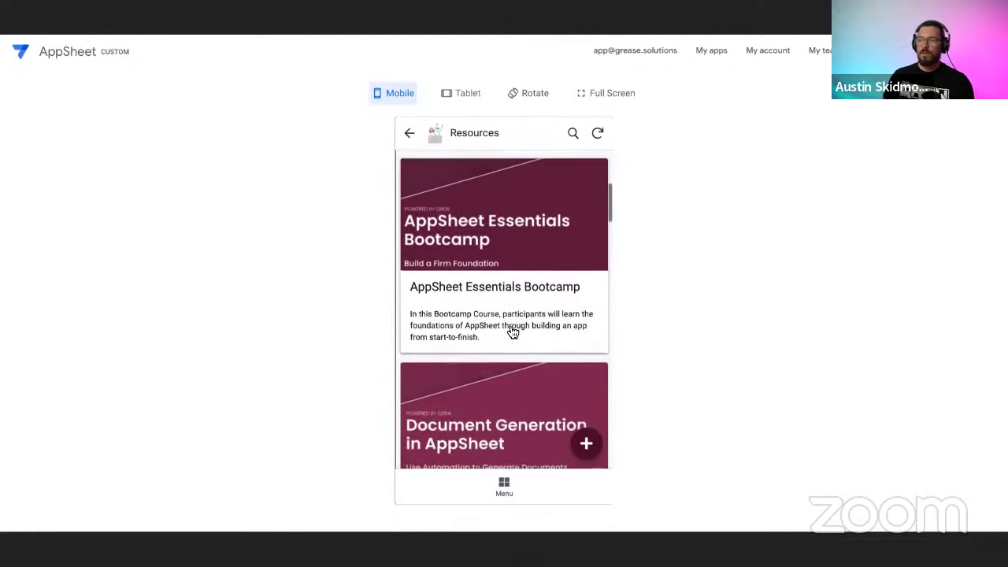
Open and browse the AppSheet Essentials Bootcamp course page.
{"action": "left_click", "coordinate": [512, 322]}
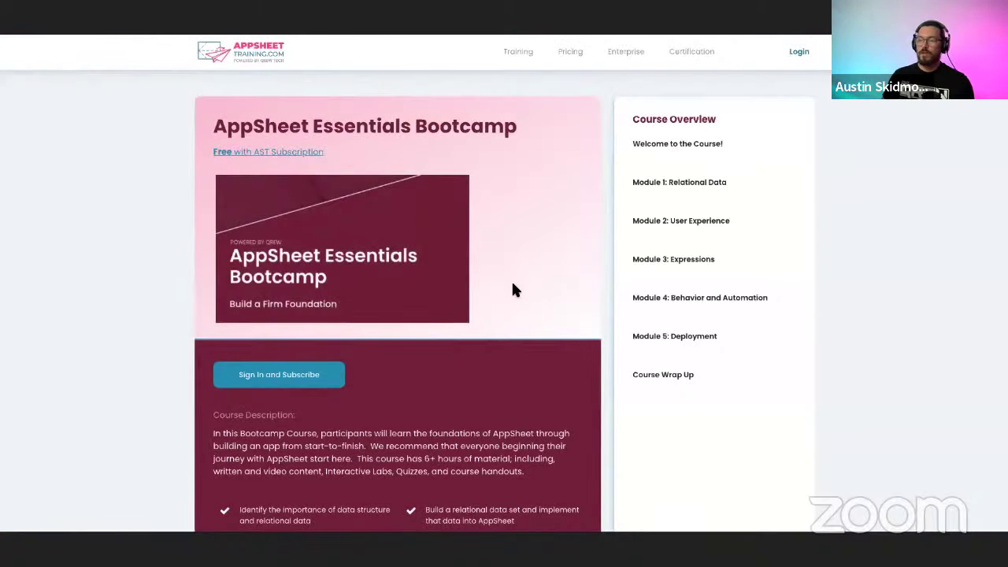
{"action": "scroll", "coordinate": [513, 288], "scroll_direction": "down", "scroll_amount": 1}
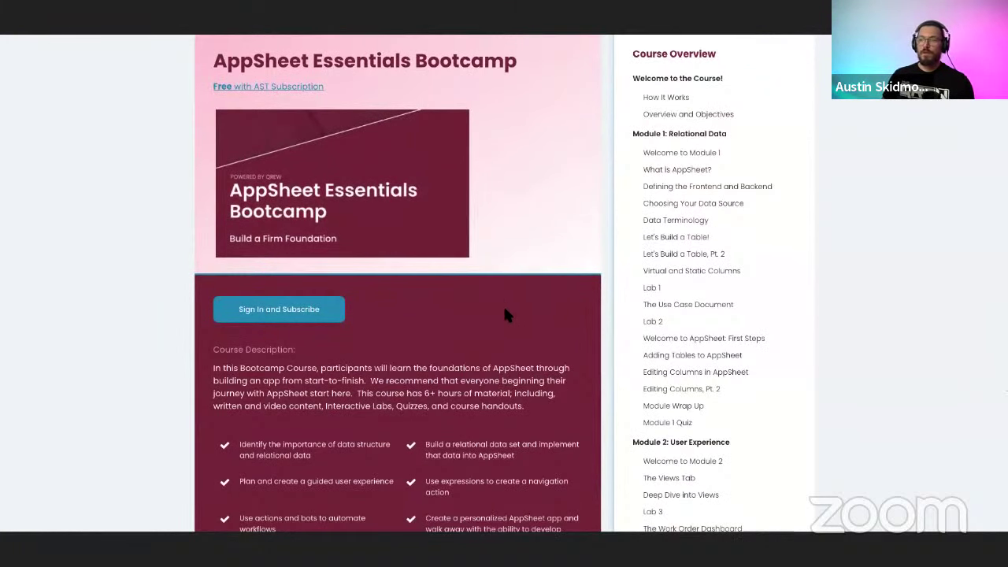
{"action": "scroll", "coordinate": [504, 315], "scroll_direction": "down", "scroll_amount": 2}
{"action": "scroll", "coordinate": [479, 304], "scroll_direction": "up", "scroll_amount": 2}
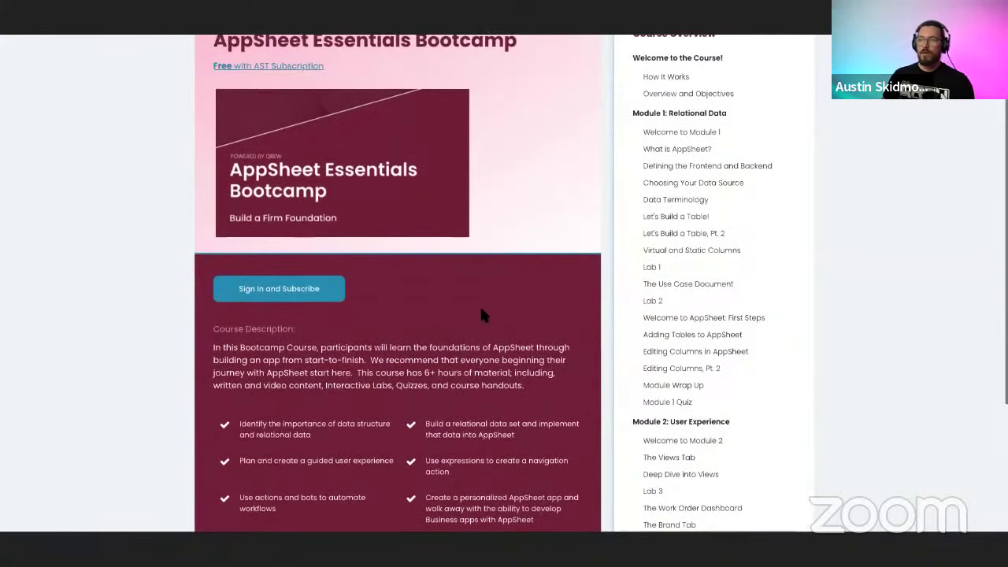
{"action": "scroll", "coordinate": [483, 324], "scroll_direction": "up", "scroll_amount": 1}
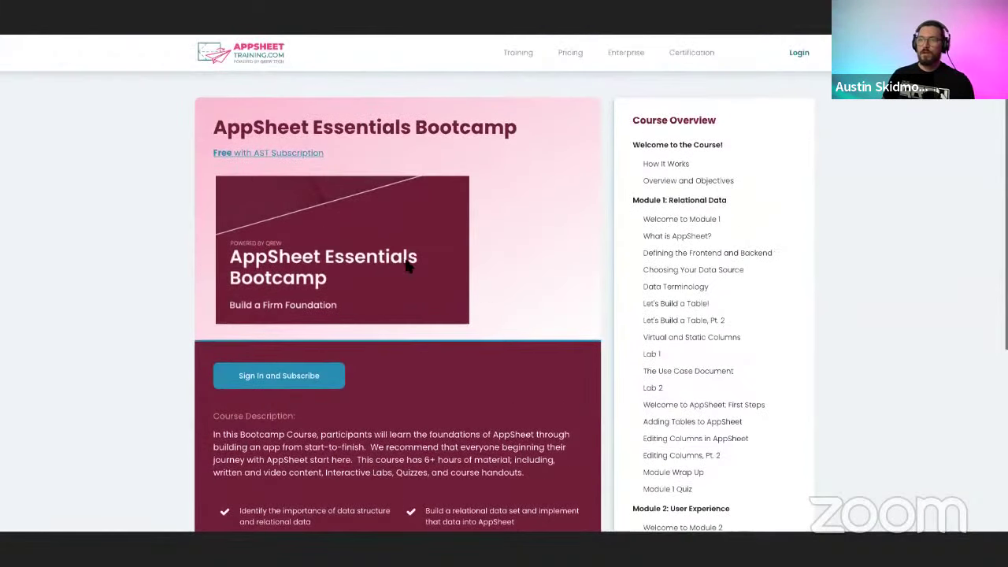
Return to the AppSheetTraining.com homepage and scroll to the pricing plans and back up.
{"action": "left_click", "coordinate": [247, 65]}
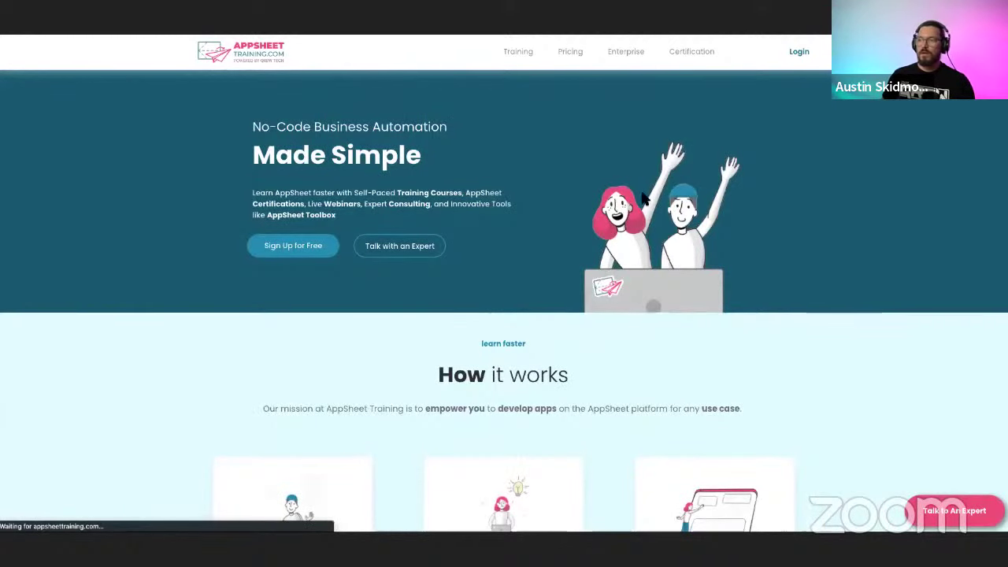
{"action": "scroll", "coordinate": [543, 240], "scroll_direction": "down", "scroll_amount": 2}
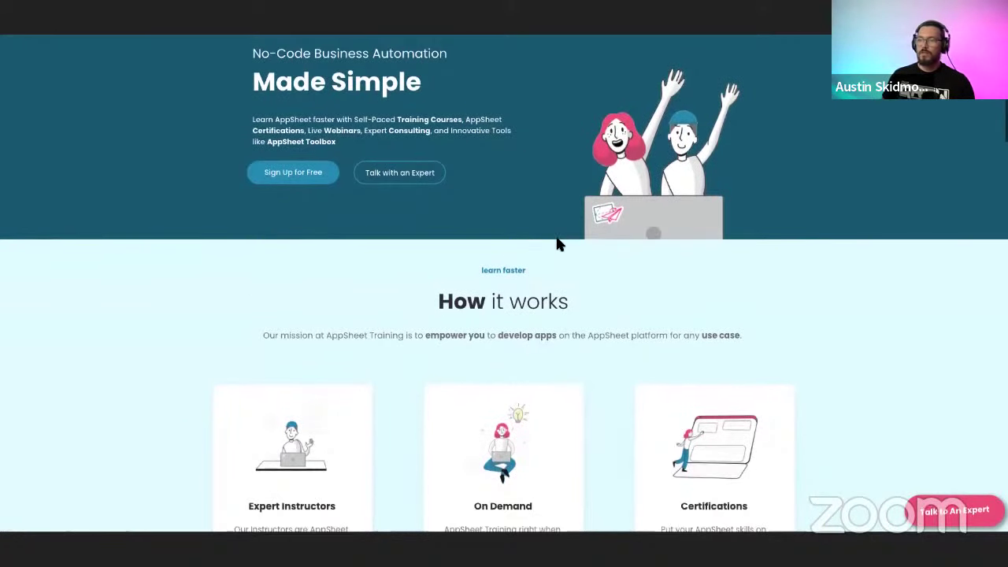
{"action": "scroll", "coordinate": [572, 302], "scroll_direction": "down", "scroll_amount": 5}
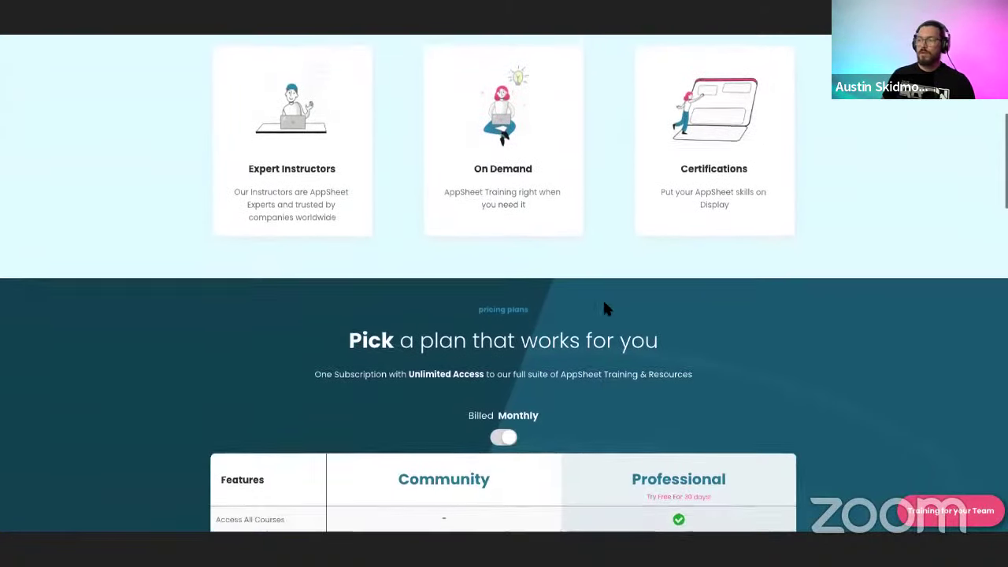
{"action": "scroll", "coordinate": [594, 286], "scroll_direction": "down", "scroll_amount": 3}
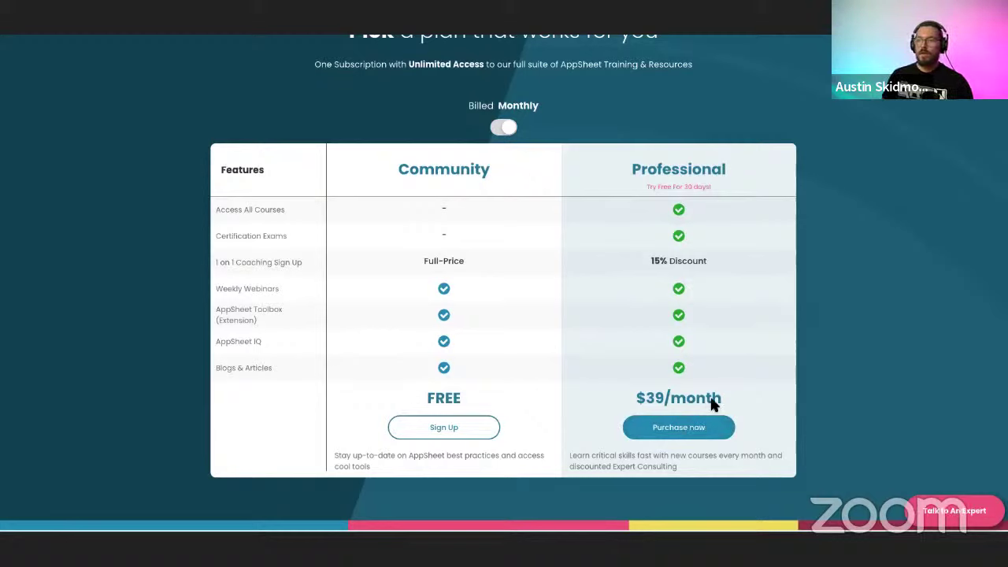
{"action": "scroll", "coordinate": [733, 323], "scroll_direction": "up", "scroll_amount": 4}
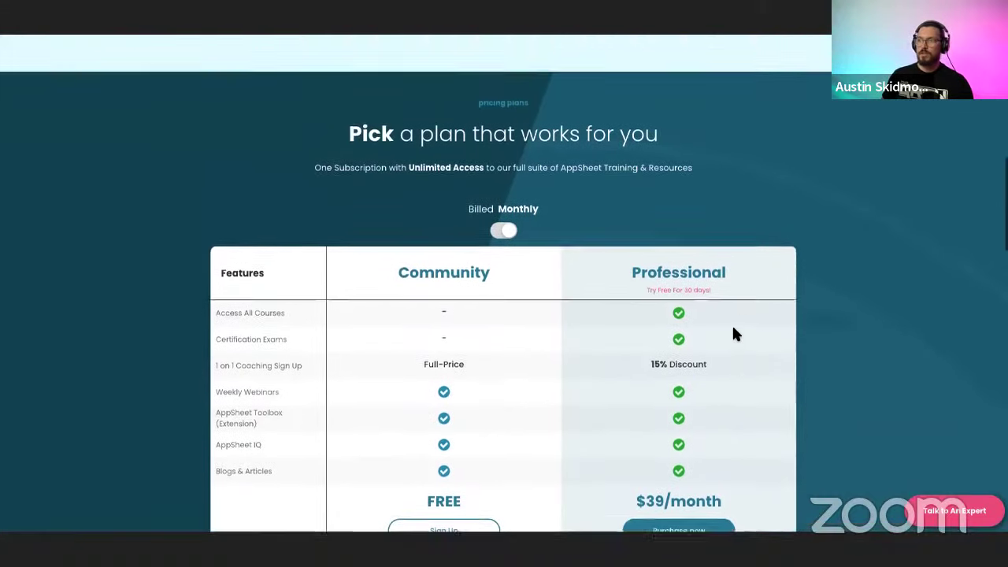
{"action": "scroll", "coordinate": [733, 329], "scroll_direction": "up", "scroll_amount": 3}
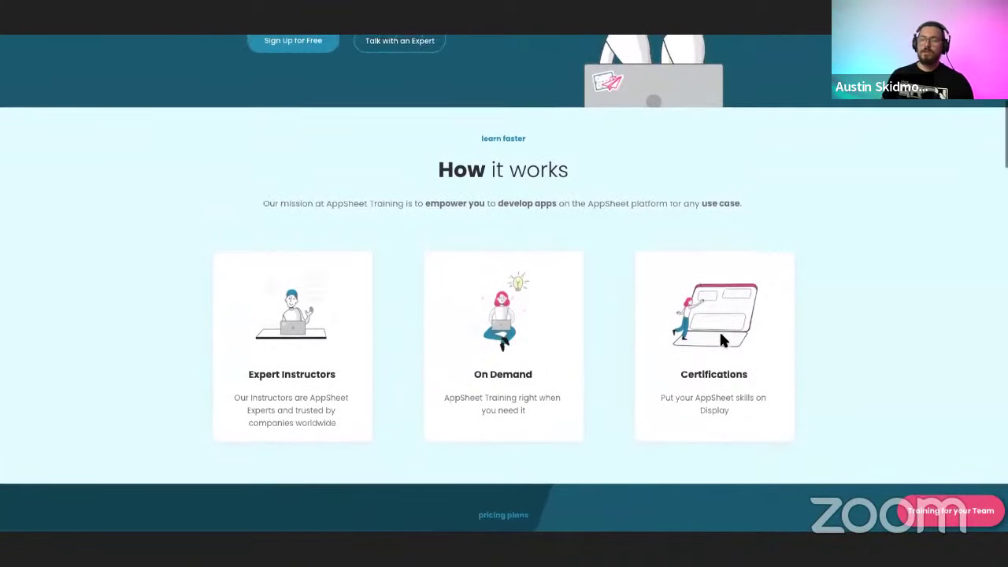
{"action": "scroll", "coordinate": [721, 340], "scroll_direction": "up", "scroll_amount": 3}
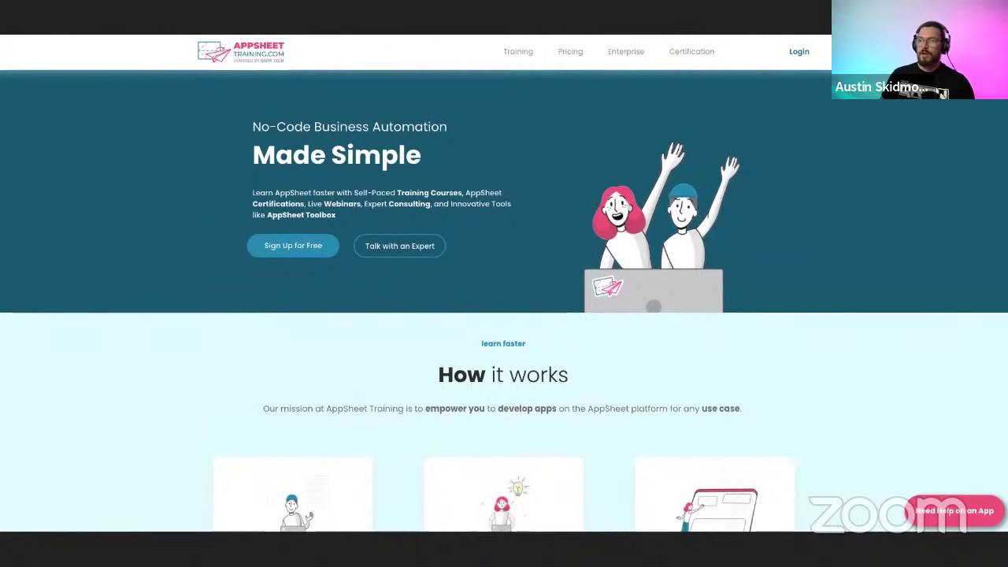
Back in the app preview, scroll the Resources list down to the Certification cards.
{"action": "key", "text": "alt+Tab"}
{"action": "scroll", "coordinate": [499, 322], "scroll_direction": "down", "scroll_amount": 1}
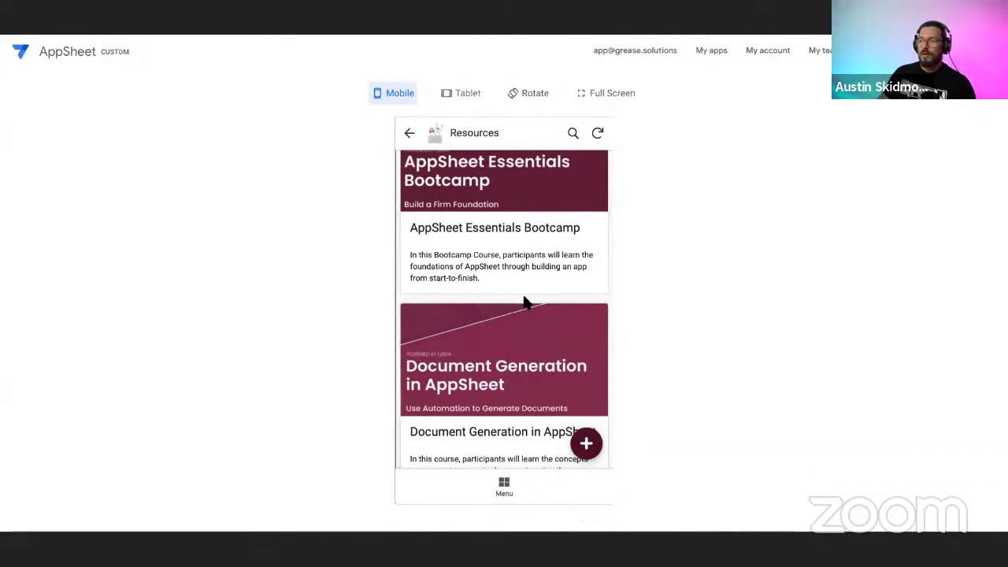
{"action": "scroll", "coordinate": [527, 302], "scroll_direction": "down", "scroll_amount": 1}
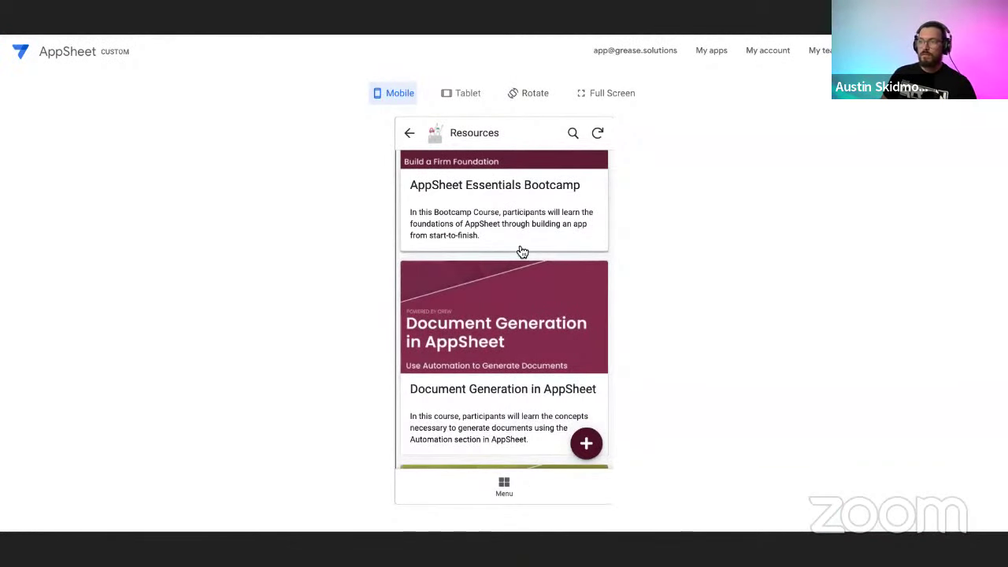
{"action": "scroll", "coordinate": [523, 252], "scroll_direction": "down", "scroll_amount": 10}
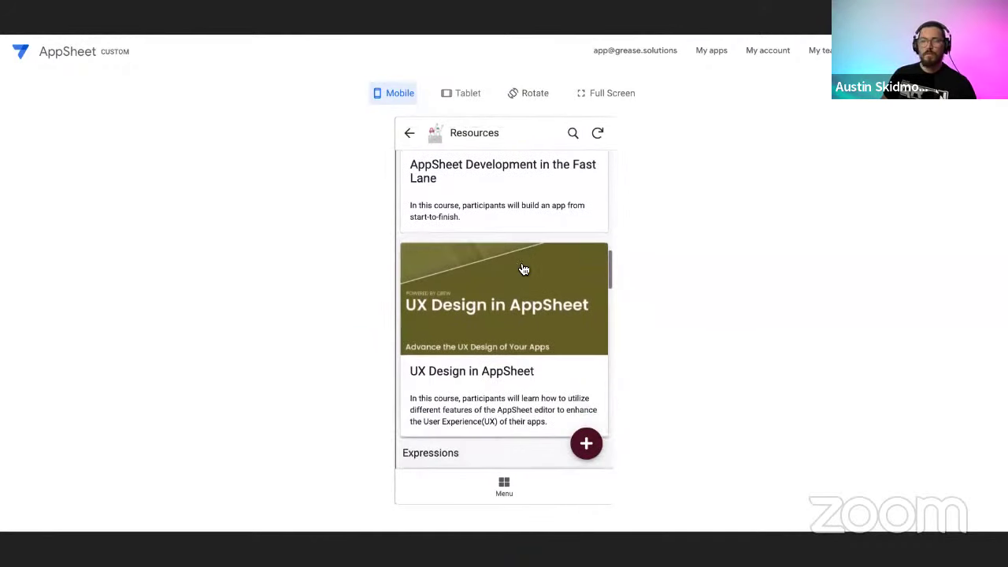
{"action": "scroll", "coordinate": [511, 304], "scroll_direction": "down", "scroll_amount": 2}
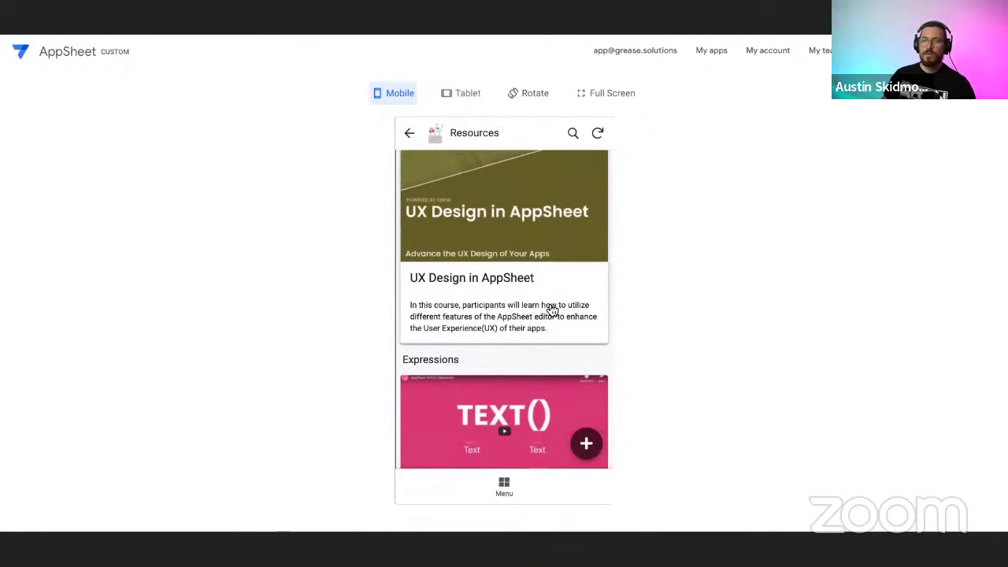
{"action": "scroll", "coordinate": [543, 315], "scroll_direction": "up", "scroll_amount": 4}
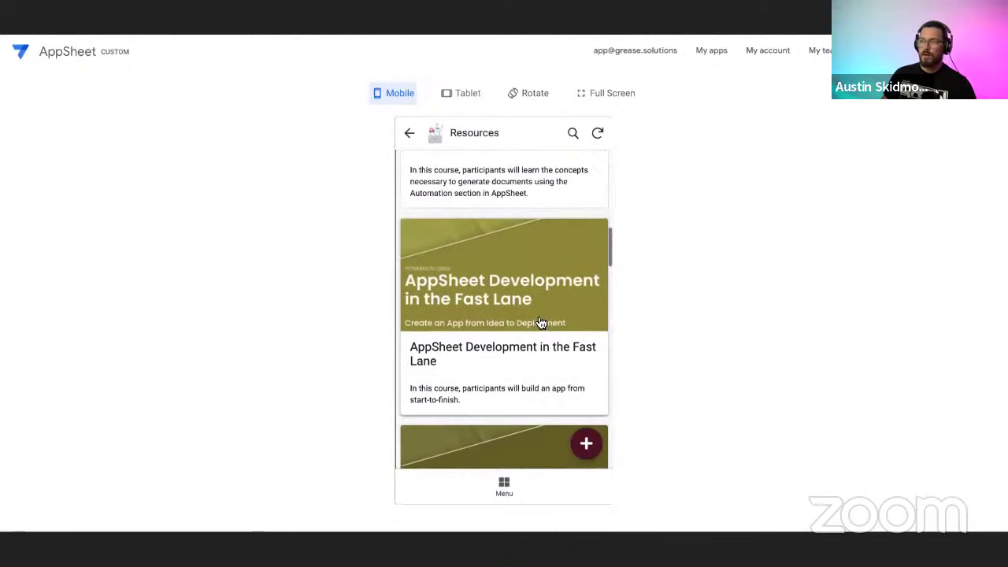
{"action": "scroll", "coordinate": [541, 323], "scroll_direction": "up", "scroll_amount": 5}
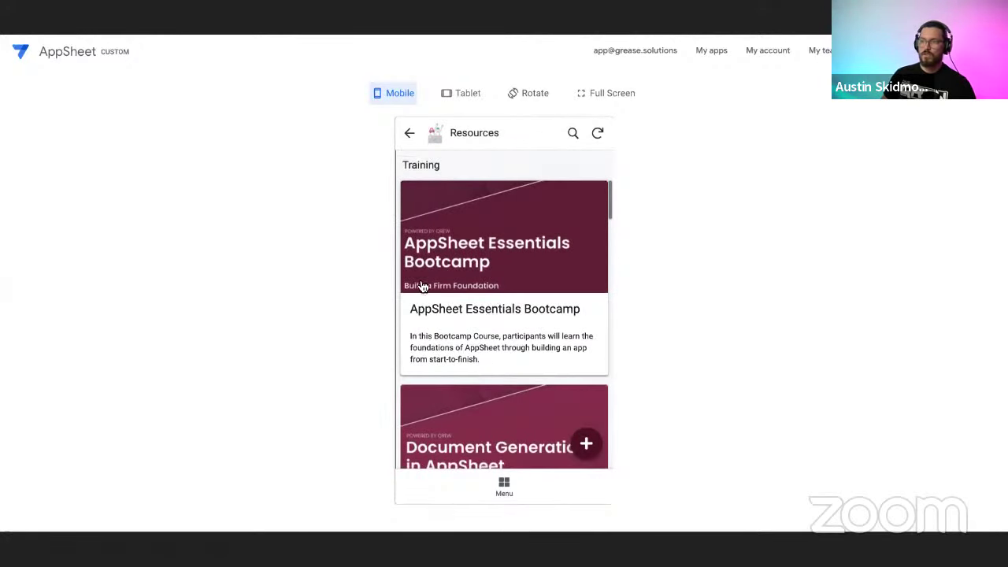
{"action": "scroll", "coordinate": [543, 259], "scroll_direction": "down", "scroll_amount": 3}
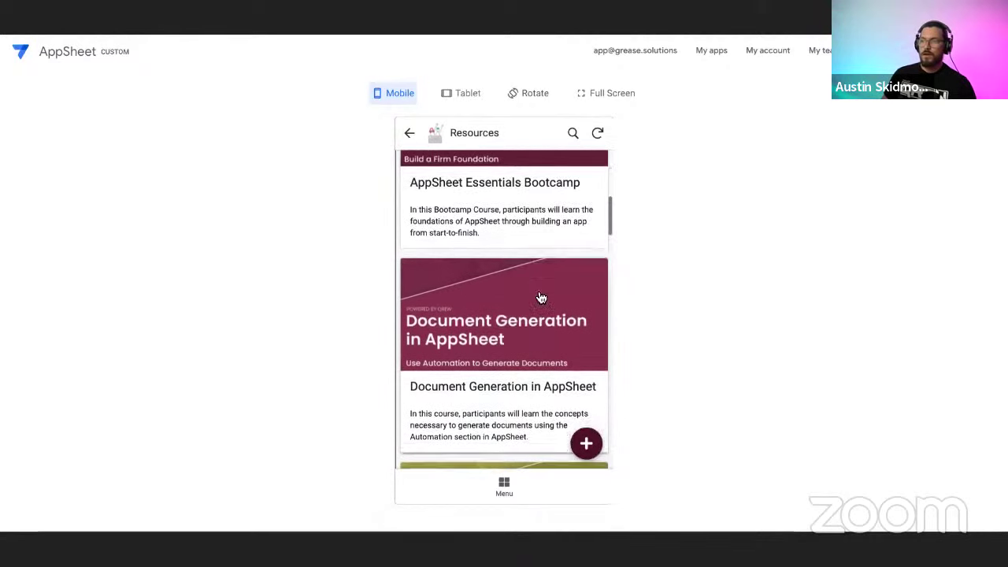
{"action": "scroll", "coordinate": [541, 298], "scroll_direction": "down", "scroll_amount": 1}
{"action": "scroll", "coordinate": [526, 347], "scroll_direction": "down", "scroll_amount": 3}
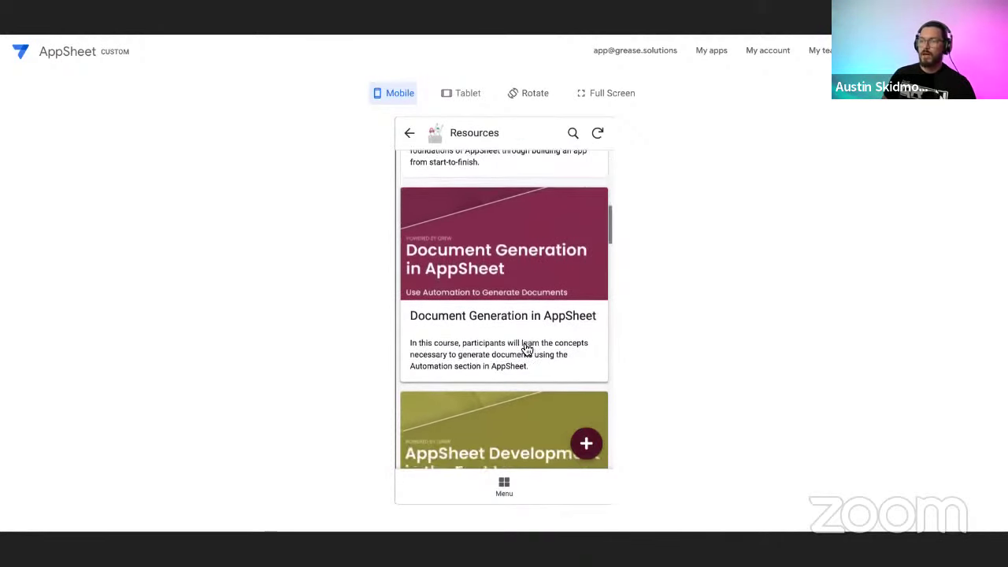
{"action": "scroll", "coordinate": [527, 296], "scroll_direction": "down", "scroll_amount": 3}
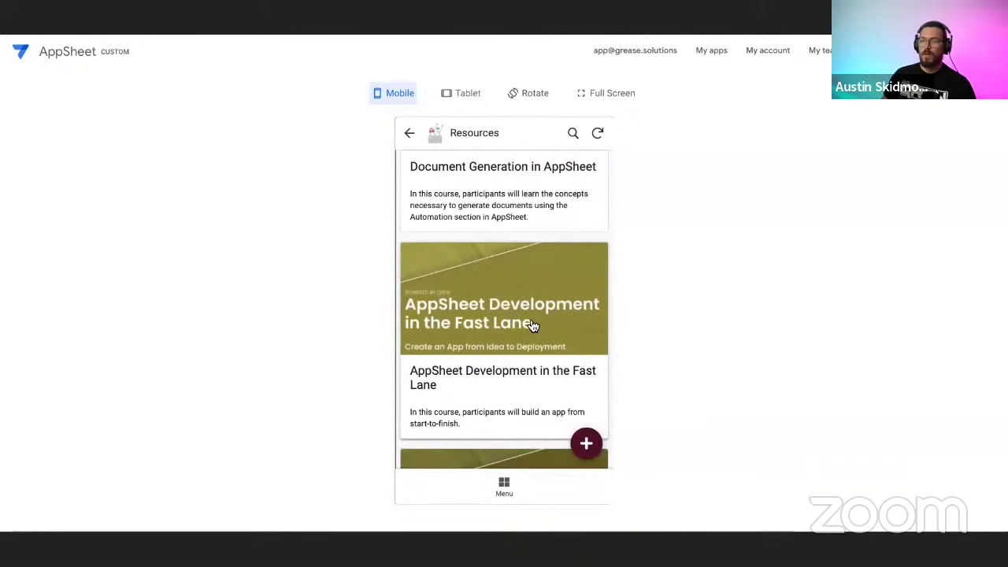
{"action": "scroll", "coordinate": [532, 325], "scroll_direction": "down", "scroll_amount": 1}
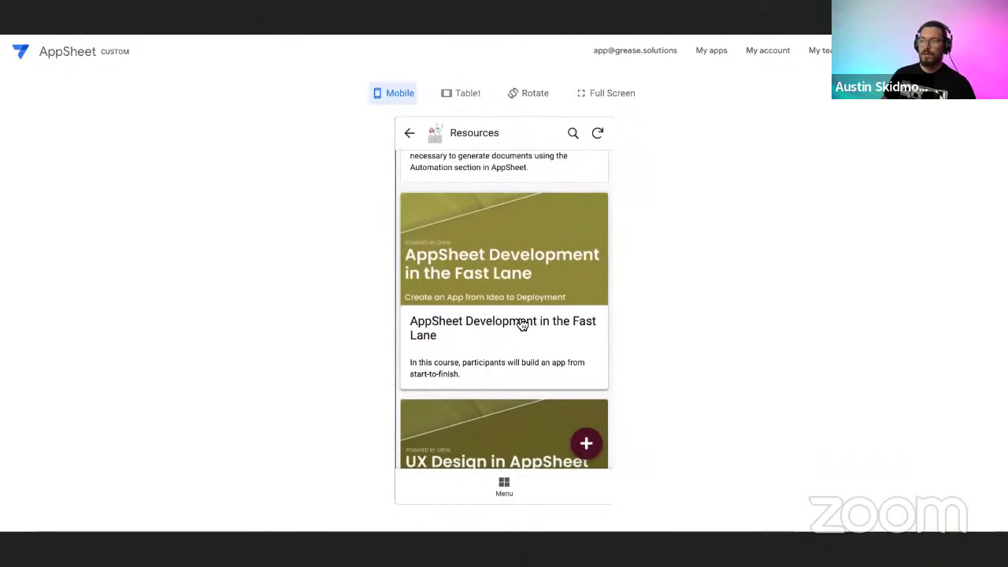
{"action": "scroll", "coordinate": [543, 312], "scroll_direction": "down", "scroll_amount": 1}
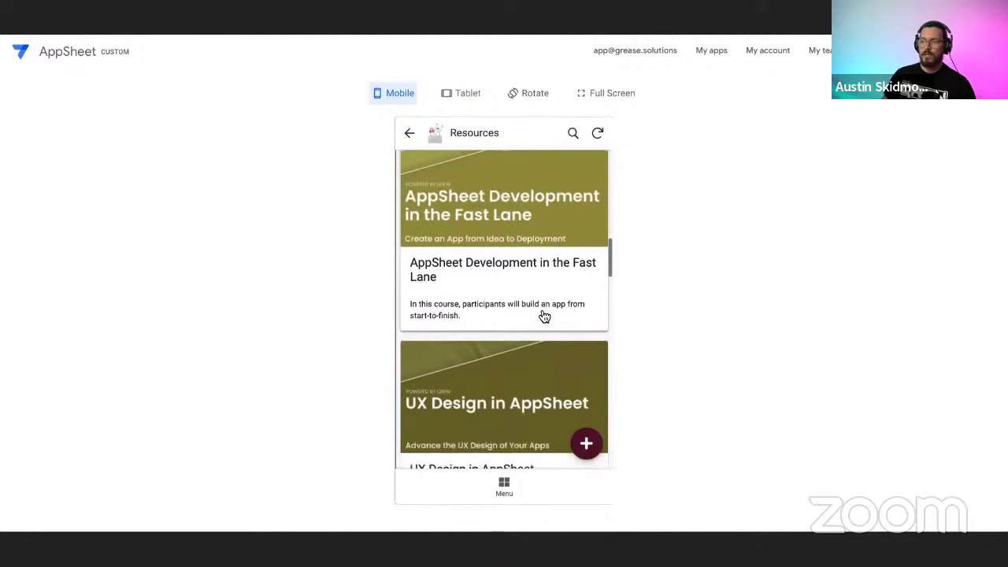
{"action": "scroll", "coordinate": [506, 393], "scroll_direction": "down", "scroll_amount": 2}
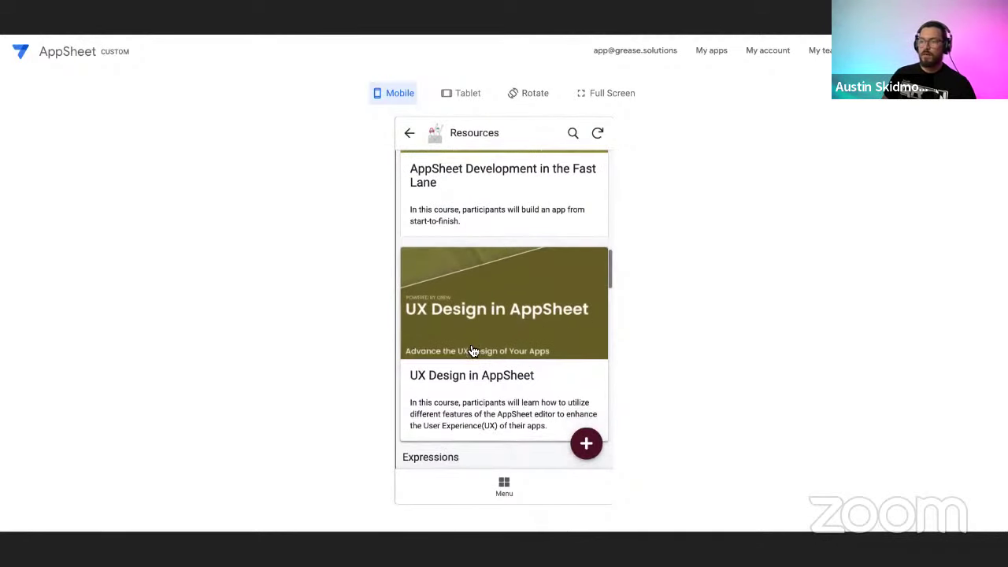
{"action": "scroll", "coordinate": [506, 386], "scroll_direction": "down", "scroll_amount": 3}
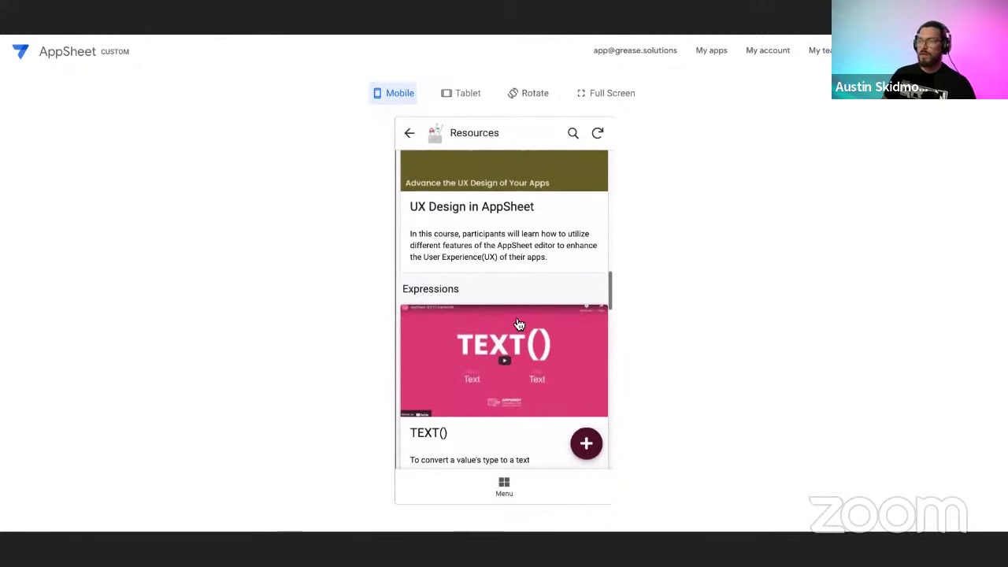
{"action": "scroll", "coordinate": [511, 326], "scroll_direction": "down", "scroll_amount": 2}
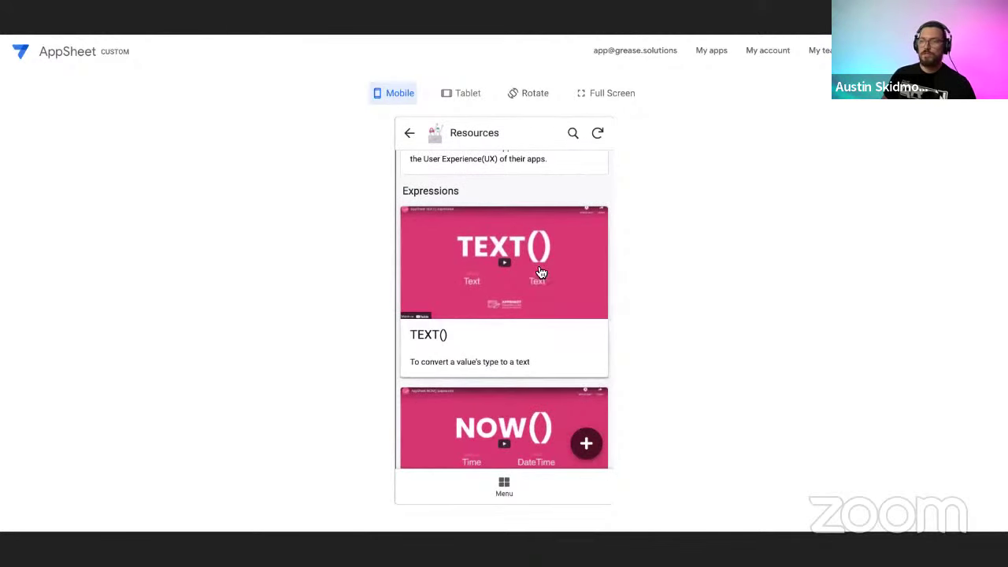
{"action": "scroll", "coordinate": [534, 326], "scroll_direction": "down", "scroll_amount": 2}
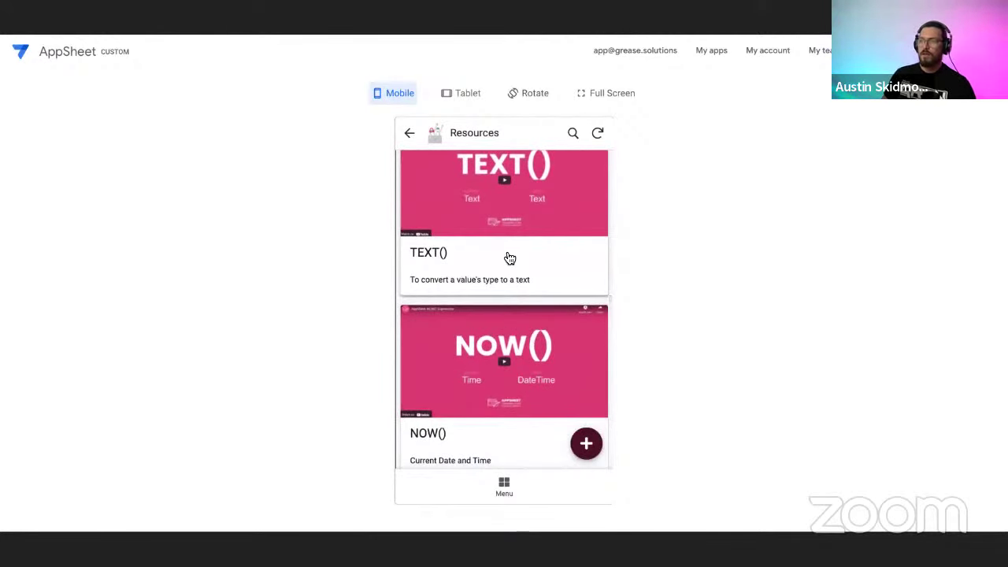
{"action": "scroll", "coordinate": [524, 299], "scroll_direction": "down", "scroll_amount": 5}
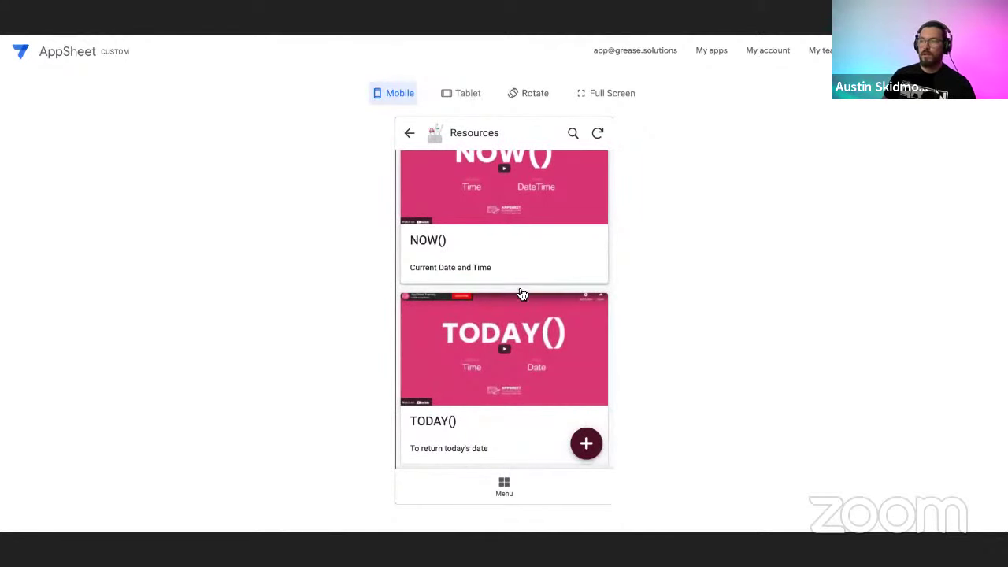
{"action": "scroll", "coordinate": [521, 300], "scroll_direction": "down", "scroll_amount": 2}
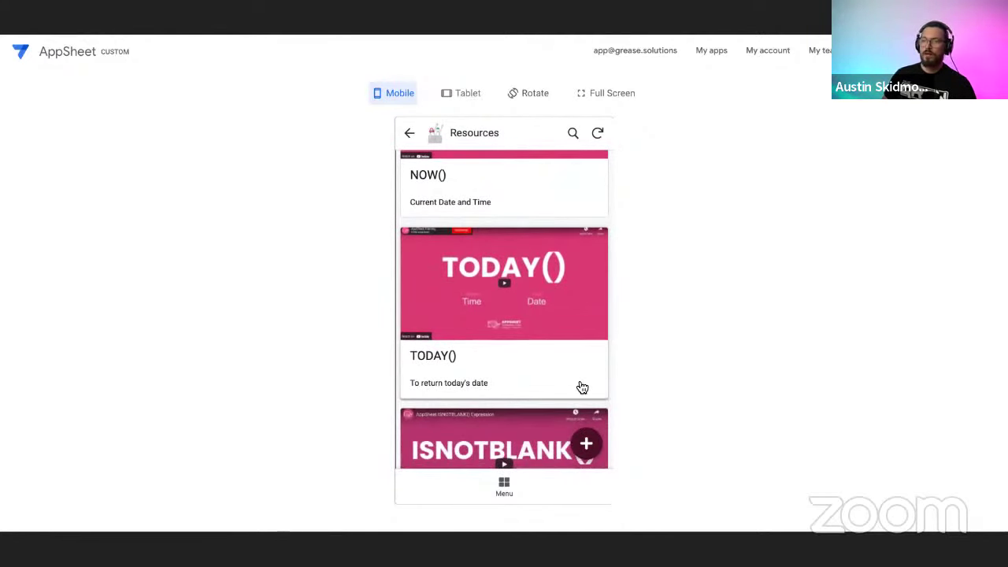
{"action": "scroll", "coordinate": [582, 387], "scroll_direction": "down", "scroll_amount": 5}
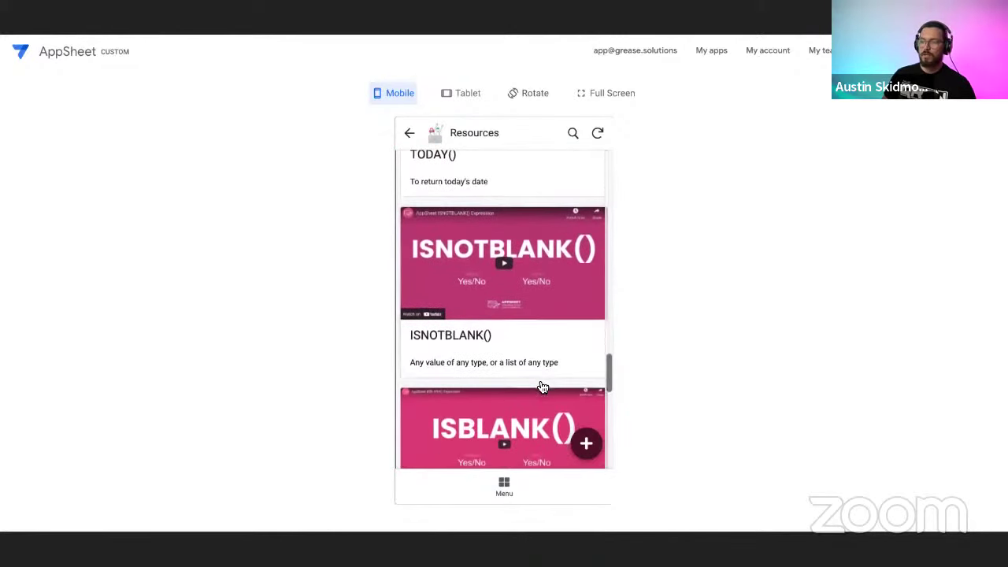
{"action": "scroll", "coordinate": [542, 388], "scroll_direction": "down", "scroll_amount": 1}
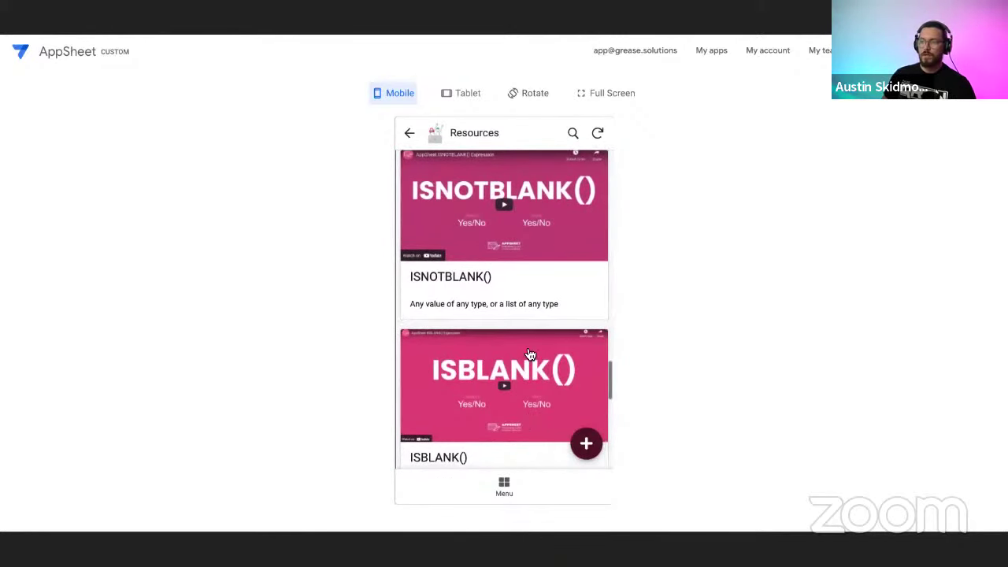
{"action": "scroll", "coordinate": [526, 358], "scroll_direction": "down", "scroll_amount": 4}
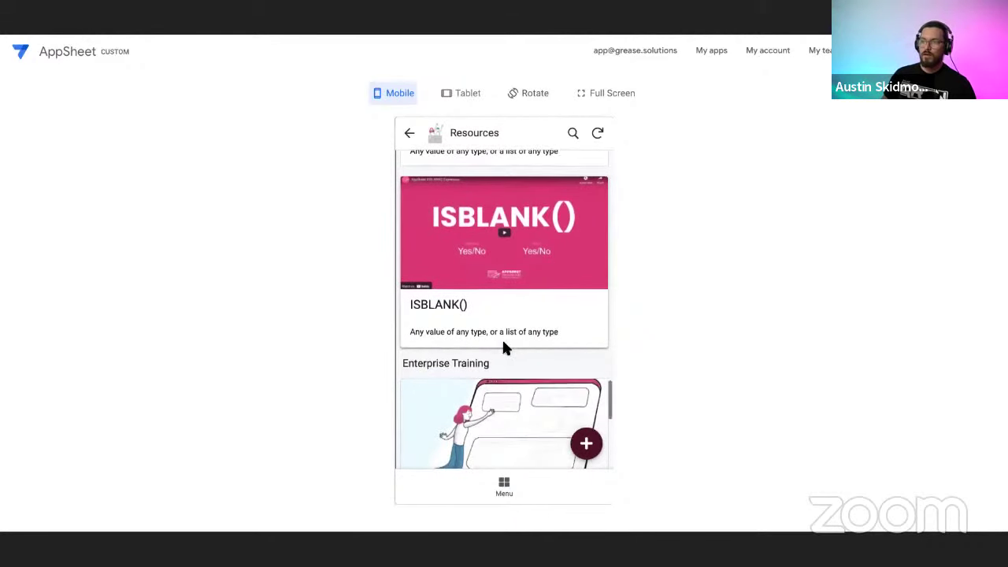
{"action": "scroll", "coordinate": [505, 343], "scroll_direction": "down", "scroll_amount": 1}
{"action": "scroll", "coordinate": [518, 350], "scroll_direction": "down", "scroll_amount": 2}
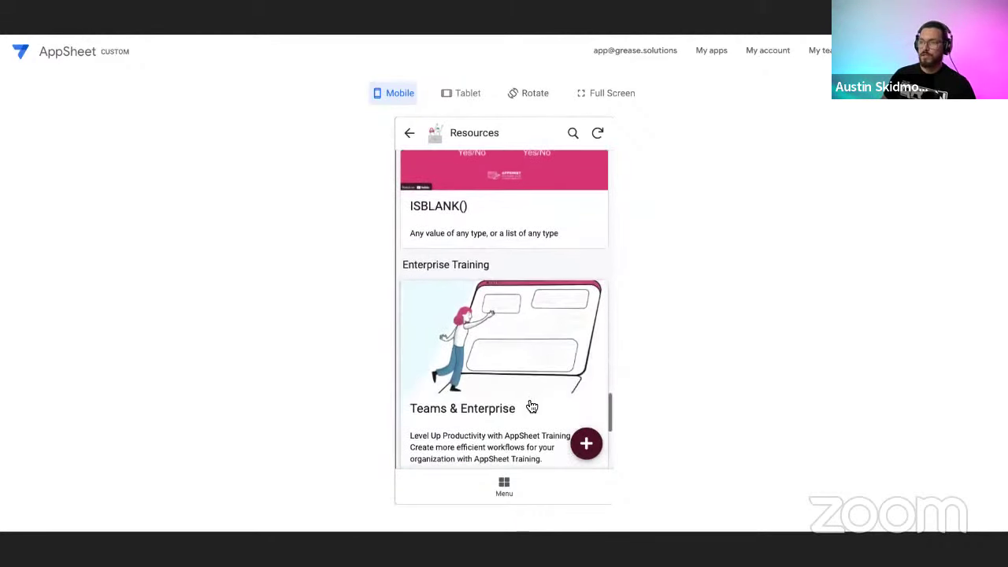
{"action": "scroll", "coordinate": [538, 373], "scroll_direction": "down", "scroll_amount": 2}
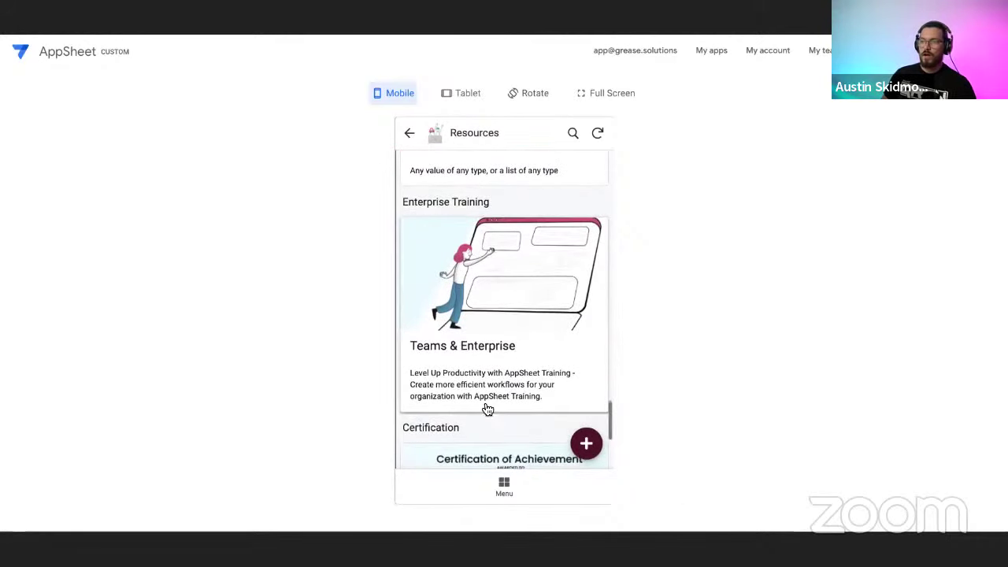
{"action": "scroll", "coordinate": [519, 340], "scroll_direction": "down", "scroll_amount": 2}
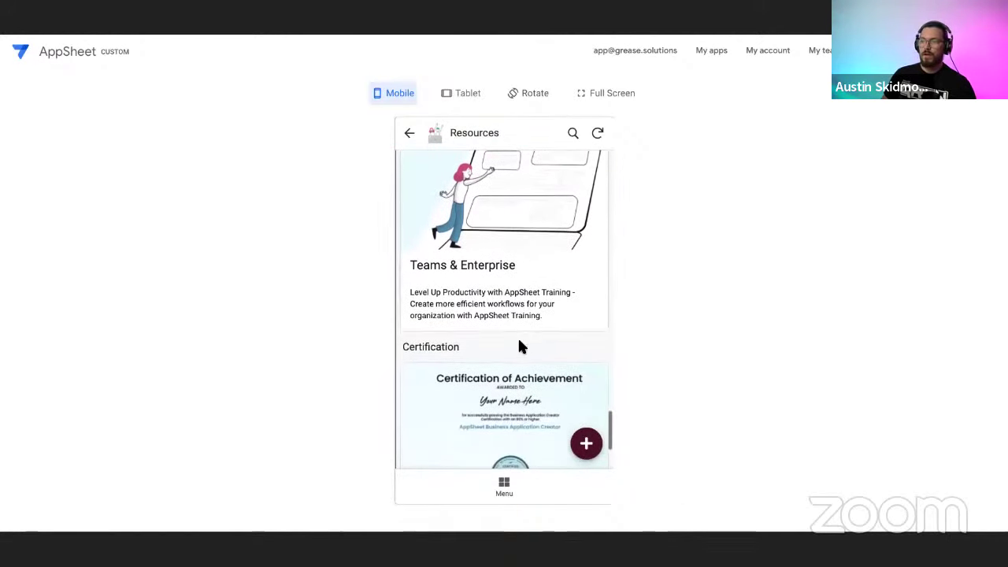
{"action": "scroll", "coordinate": [535, 330], "scroll_direction": "down", "scroll_amount": 2}
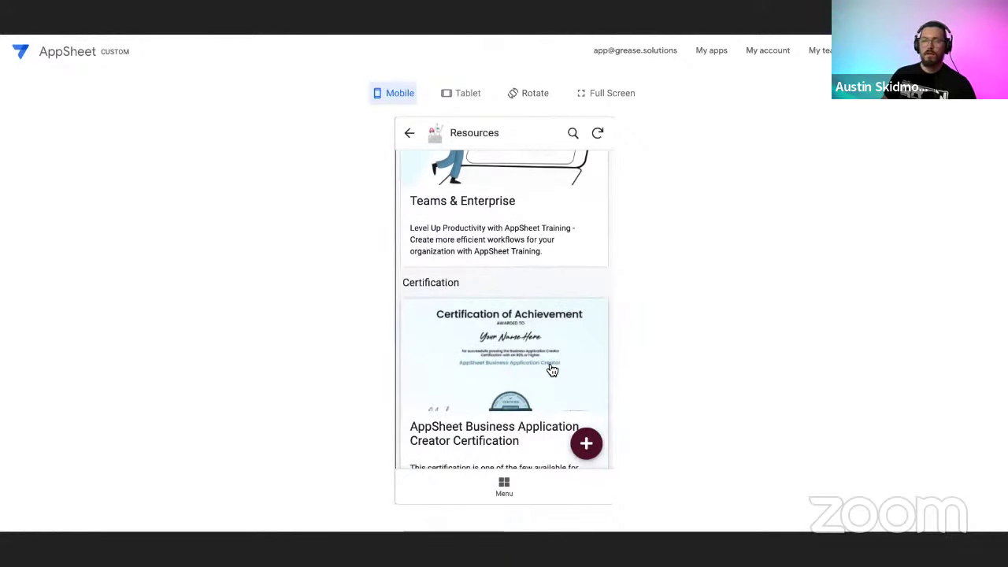
{"action": "scroll", "coordinate": [568, 357], "scroll_direction": "down", "scroll_amount": 2}
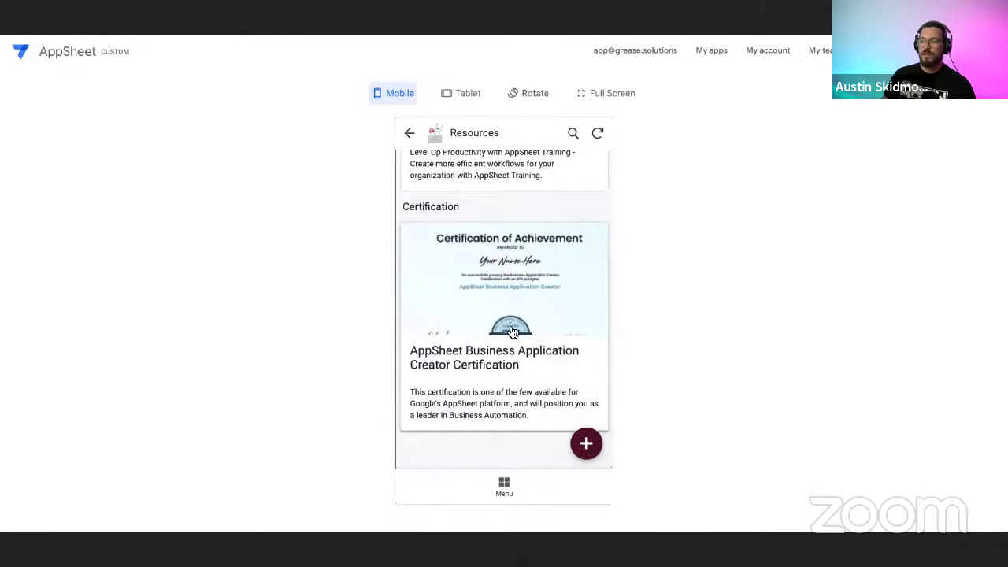
Scroll the Resources list back up to the Weekly Webinar card.
{"action": "scroll", "coordinate": [512, 404], "scroll_direction": "up", "scroll_amount": 2}
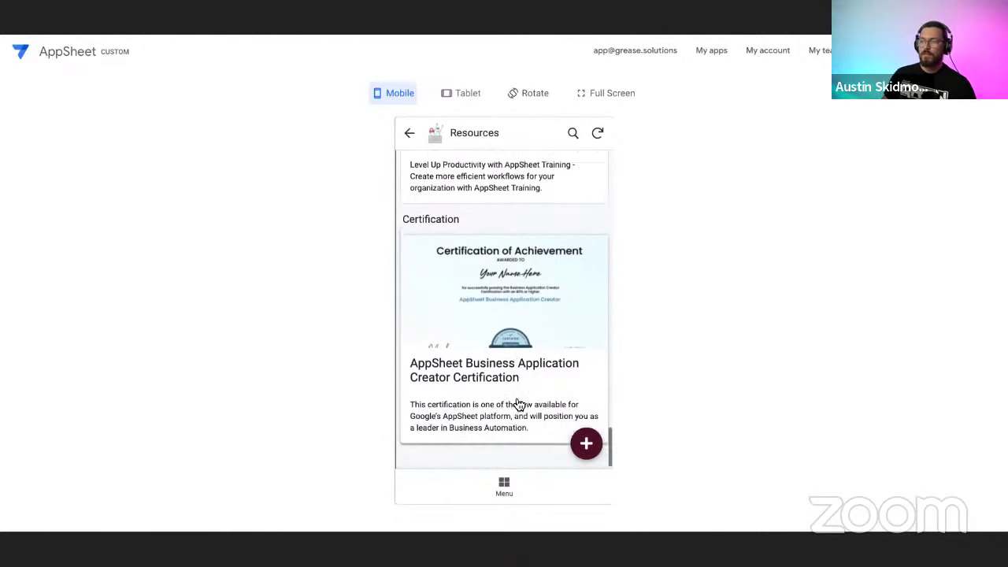
{"action": "scroll", "coordinate": [528, 340], "scroll_direction": "down", "scroll_amount": 2}
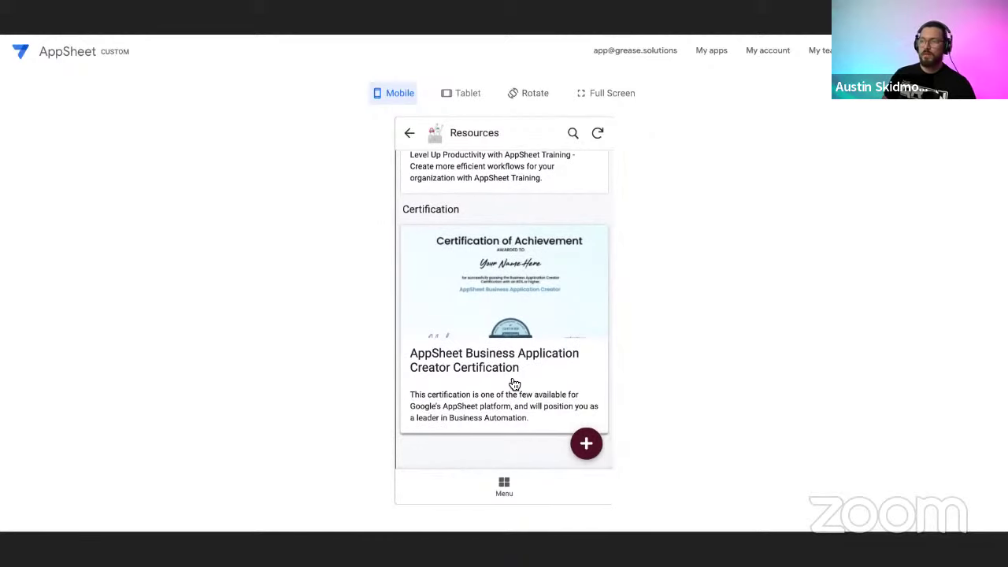
{"action": "scroll", "coordinate": [527, 390], "scroll_direction": "up", "scroll_amount": 8}
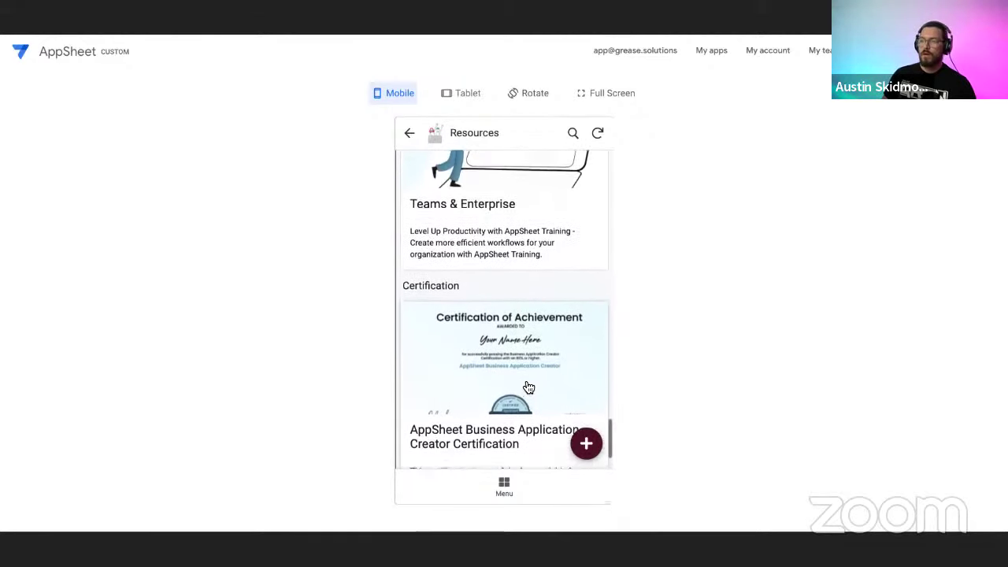
{"action": "scroll", "coordinate": [517, 394], "scroll_direction": "up", "scroll_amount": 15}
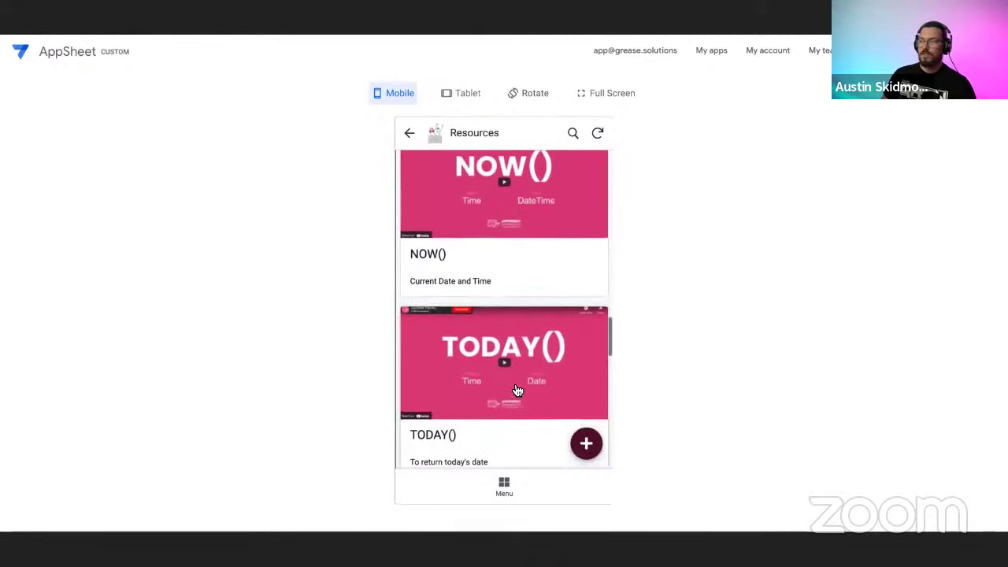
{"action": "scroll", "coordinate": [518, 389], "scroll_direction": "up", "scroll_amount": 4}
{"action": "scroll", "coordinate": [513, 331], "scroll_direction": "up", "scroll_amount": 1}
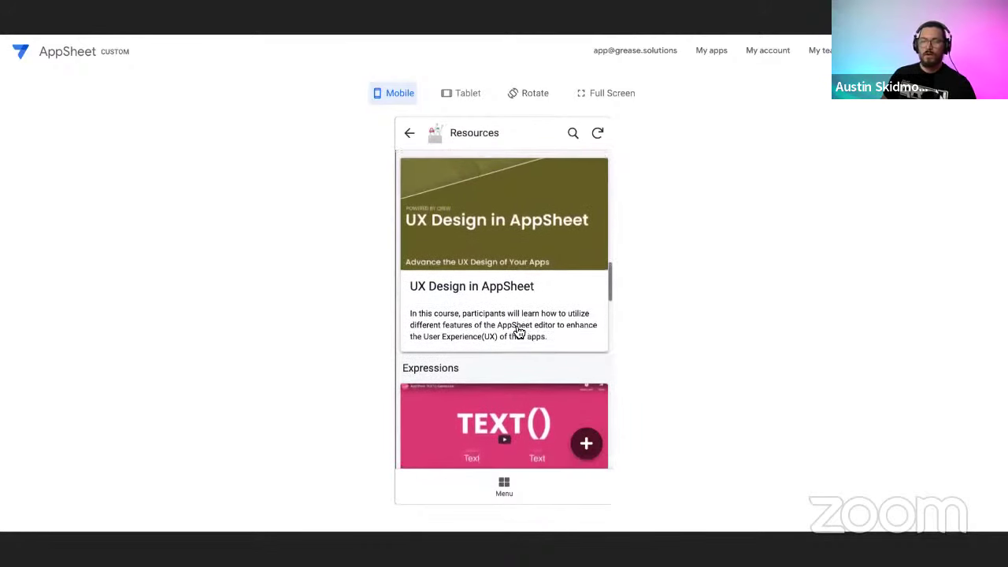
{"action": "scroll", "coordinate": [518, 334], "scroll_direction": "up", "scroll_amount": 5}
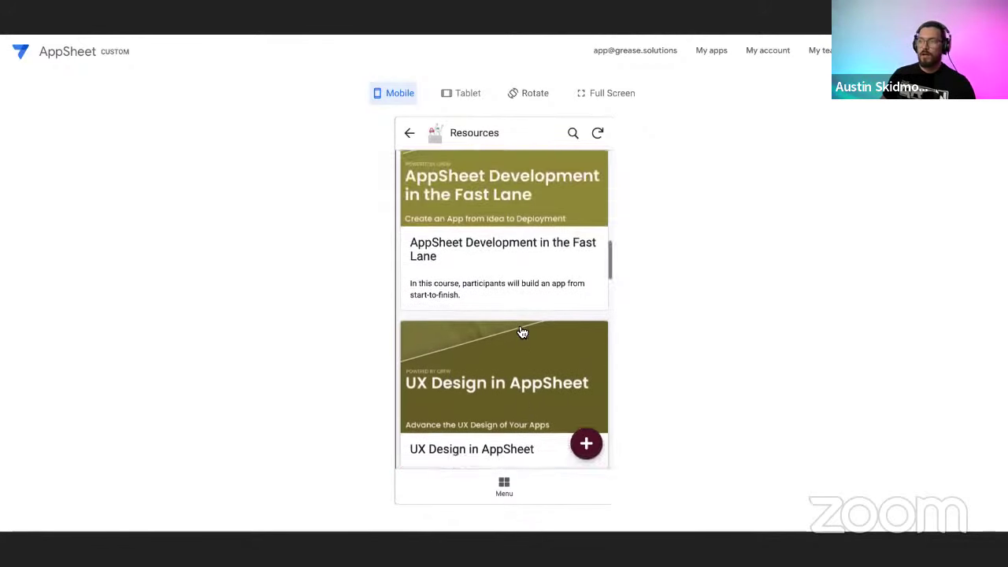
{"action": "scroll", "coordinate": [518, 334], "scroll_direction": "up", "scroll_amount": 3}
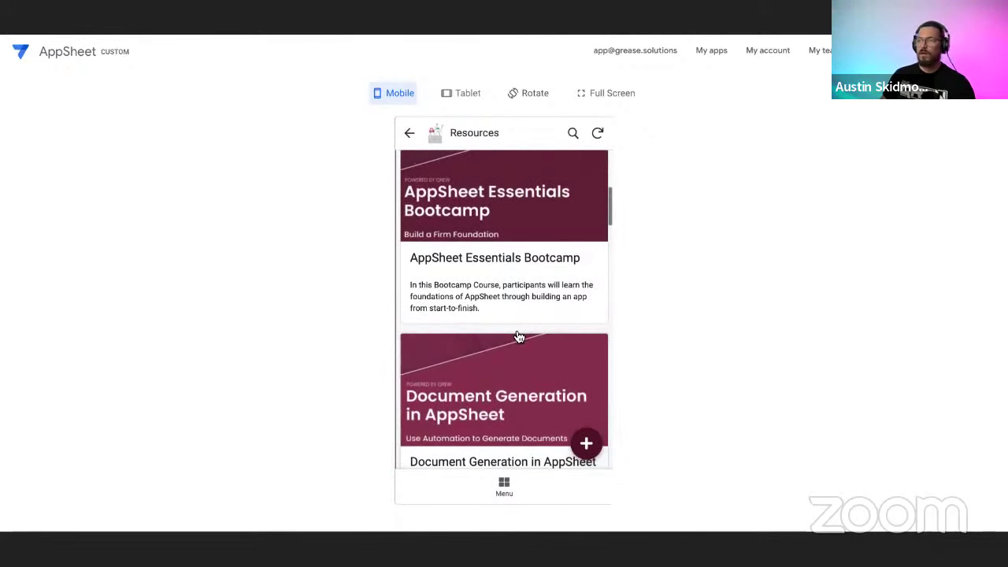
{"action": "scroll", "coordinate": [521, 336], "scroll_direction": "up", "scroll_amount": 2}
{"action": "scroll", "coordinate": [520, 335], "scroll_direction": "up", "scroll_amount": 4}
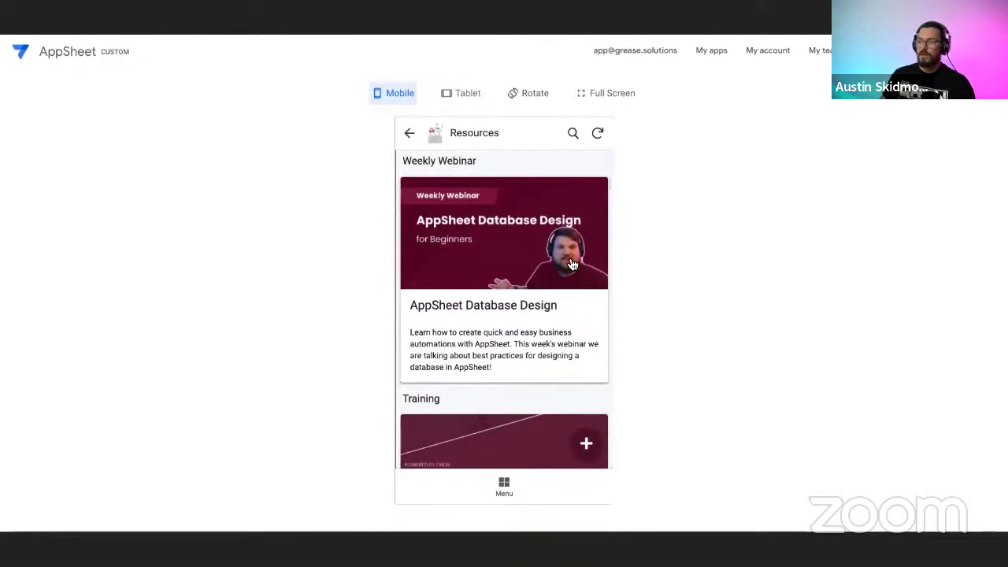
Return the preview to the main Menu, then switch to the Quick Reference Guide slide.
{"action": "left_click", "coordinate": [513, 488]}
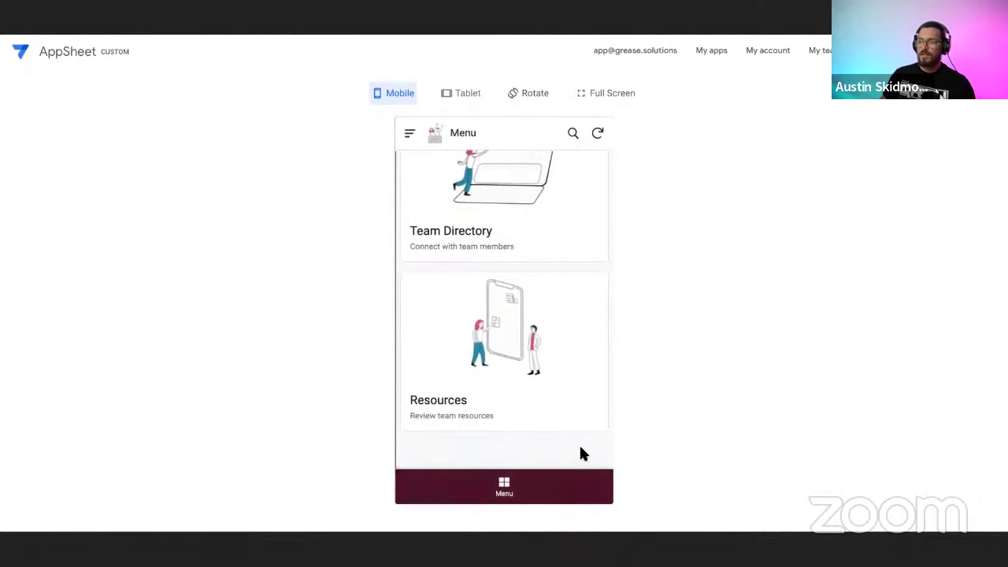
{"action": "scroll", "coordinate": [564, 437], "scroll_direction": "up", "scroll_amount": 3}
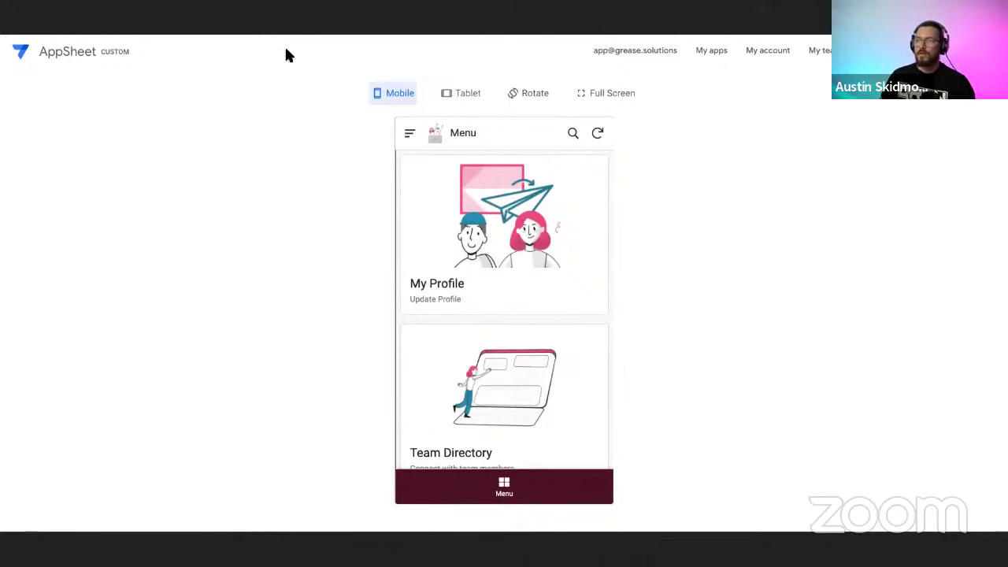
{"action": "key", "text": "alt+Tab"}
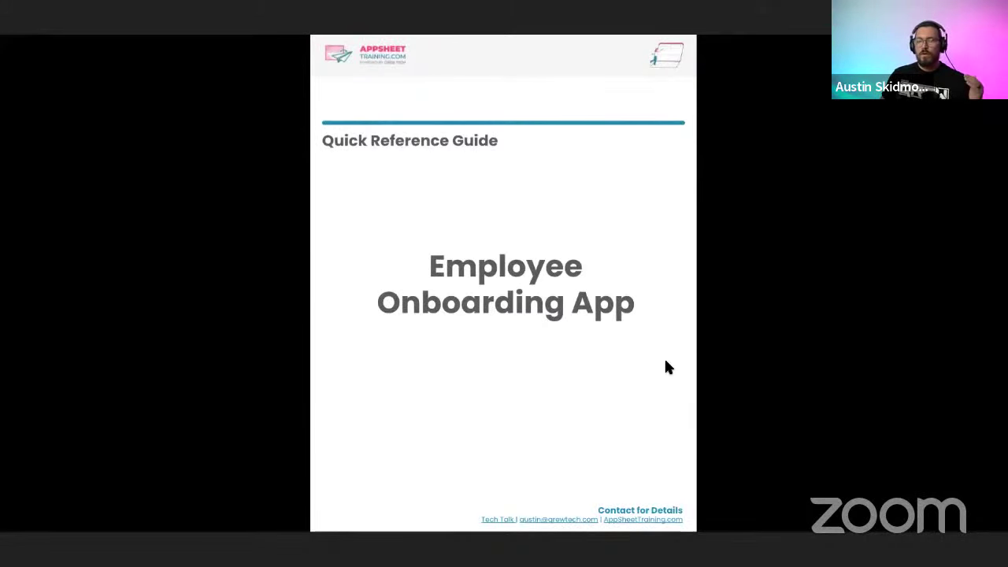
Scroll through the Employee Onboarding App quick reference guide pages to the Use Case slide.
{"action": "scroll", "coordinate": [665, 367], "scroll_direction": "down", "scroll_amount": 2}
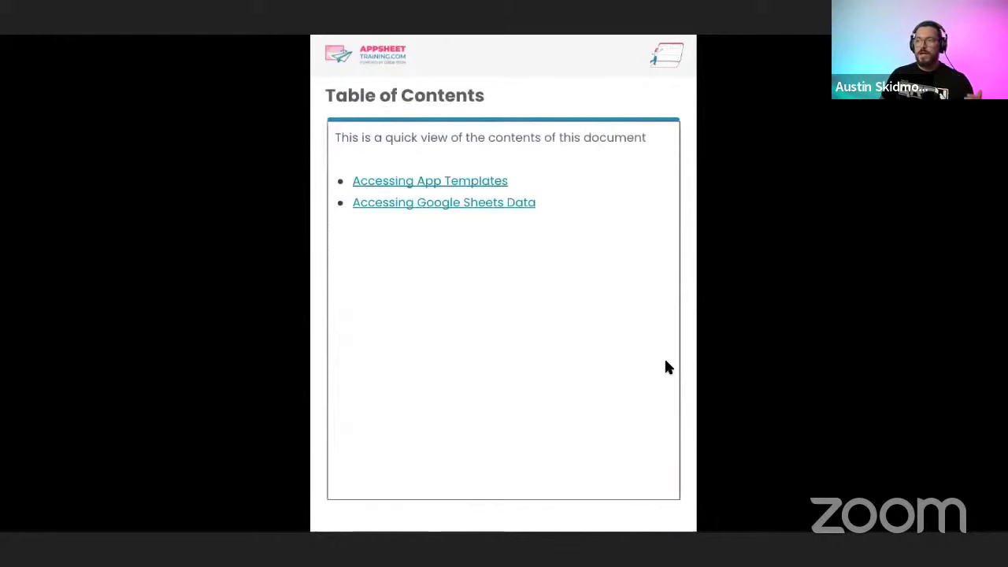
{"action": "scroll", "coordinate": [627, 355], "scroll_direction": "down", "scroll_amount": 2}
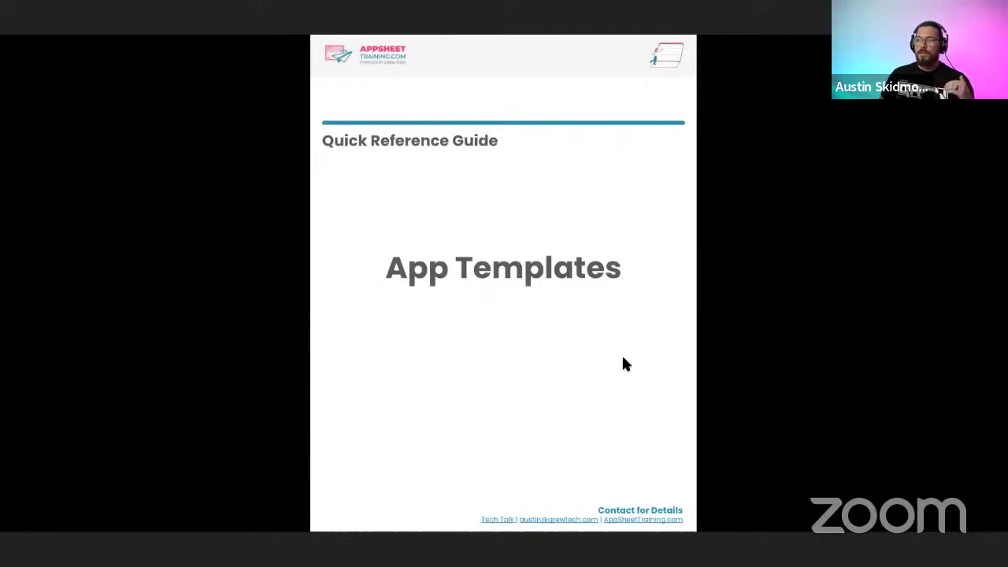
{"action": "scroll", "coordinate": [624, 355], "scroll_direction": "down", "scroll_amount": 2}
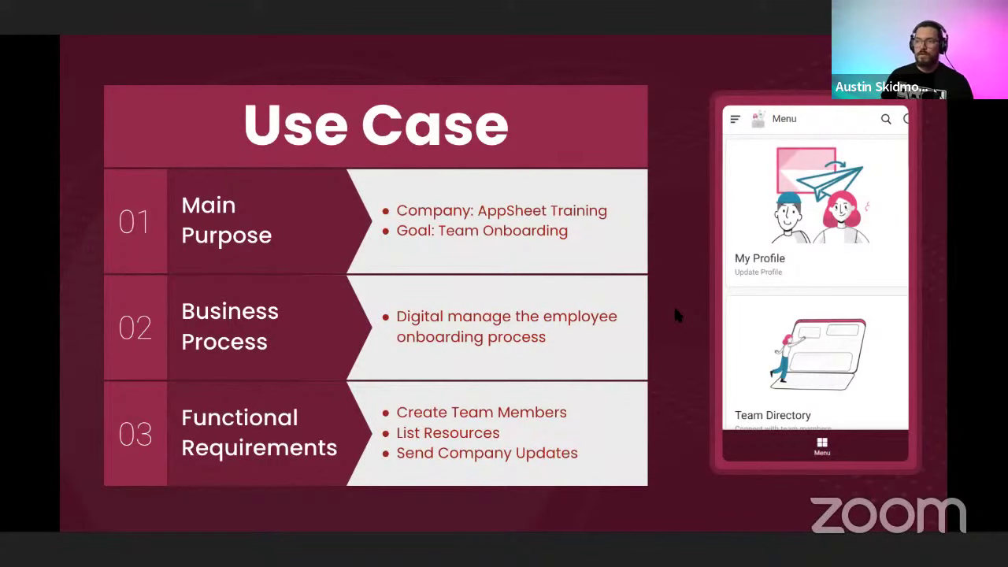
Advance past the database entity definitions slide to 'Navigate to AppSheet'.
{"action": "key", "text": "Right"}
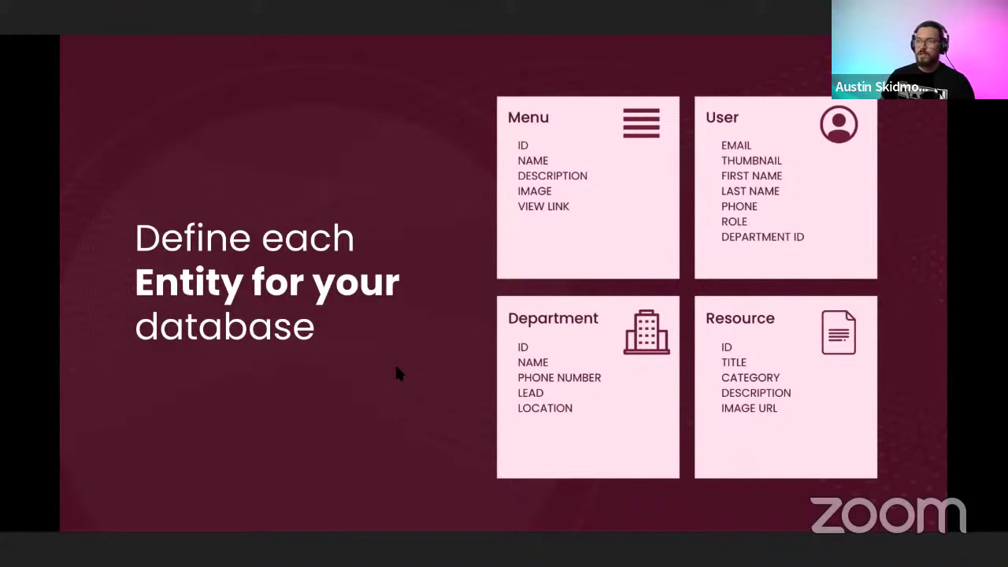
{"action": "key", "text": "Right"}
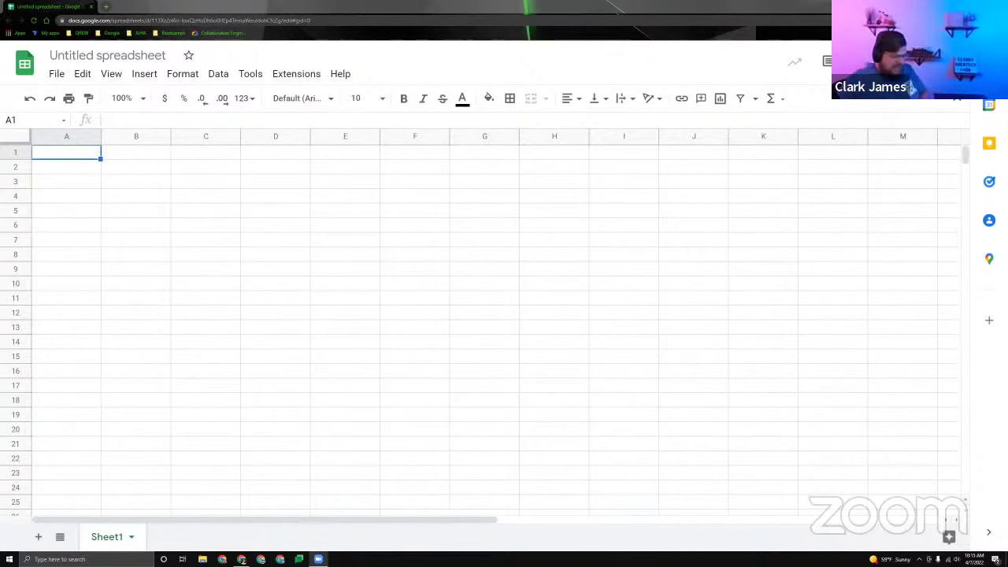
Rename the 'Untitled spreadsheet' to 'Team Onboarding'.
{"action": "left_click", "coordinate": [136, 54]}
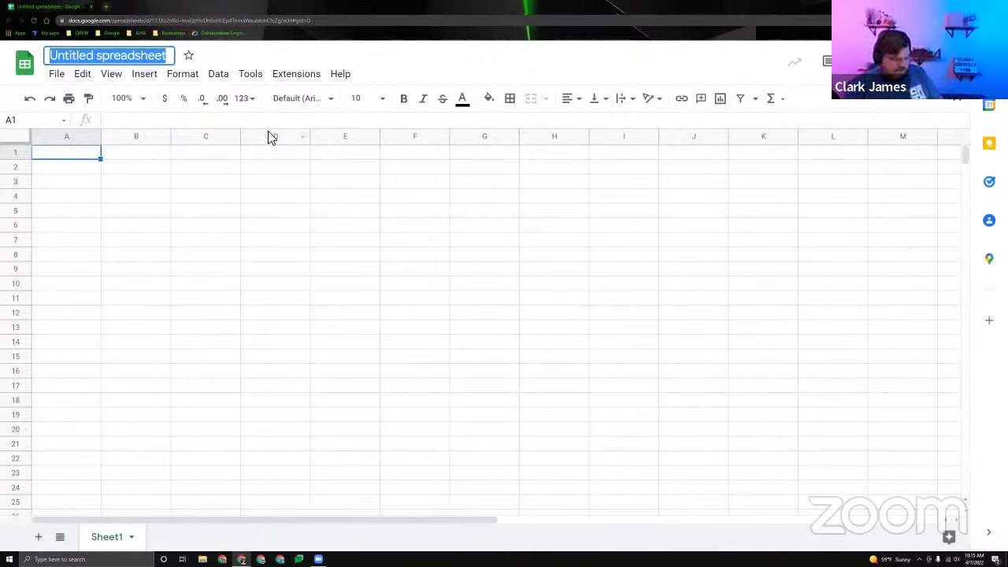
{"action": "type", "text": "Team Onbo"}
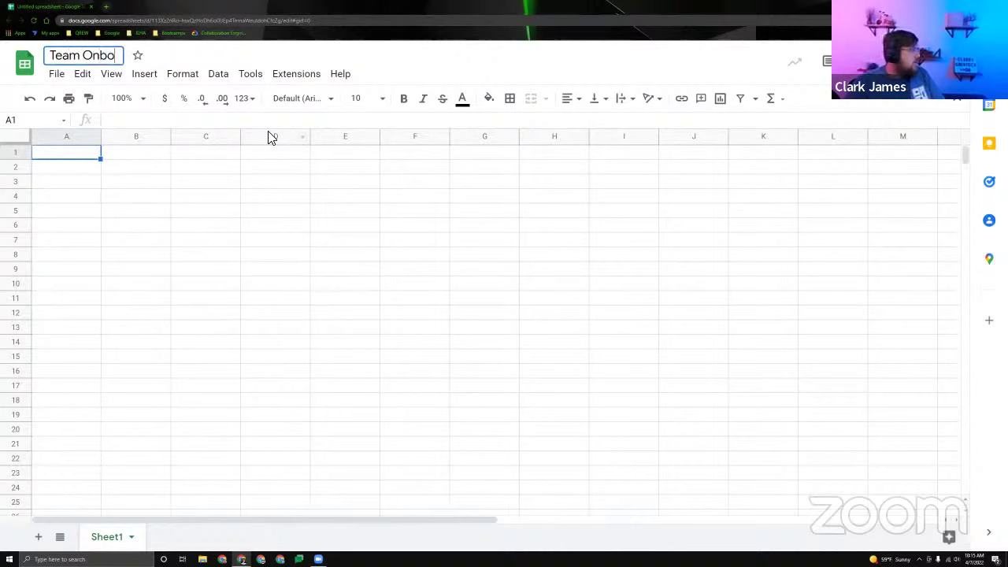
{"action": "type", "text": "arding"}
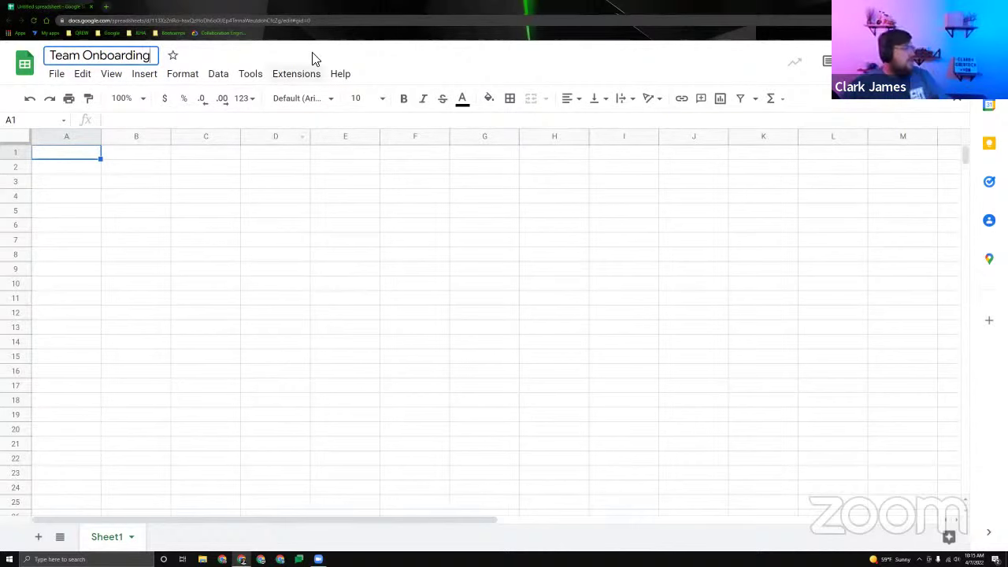
{"action": "key", "text": "Return"}
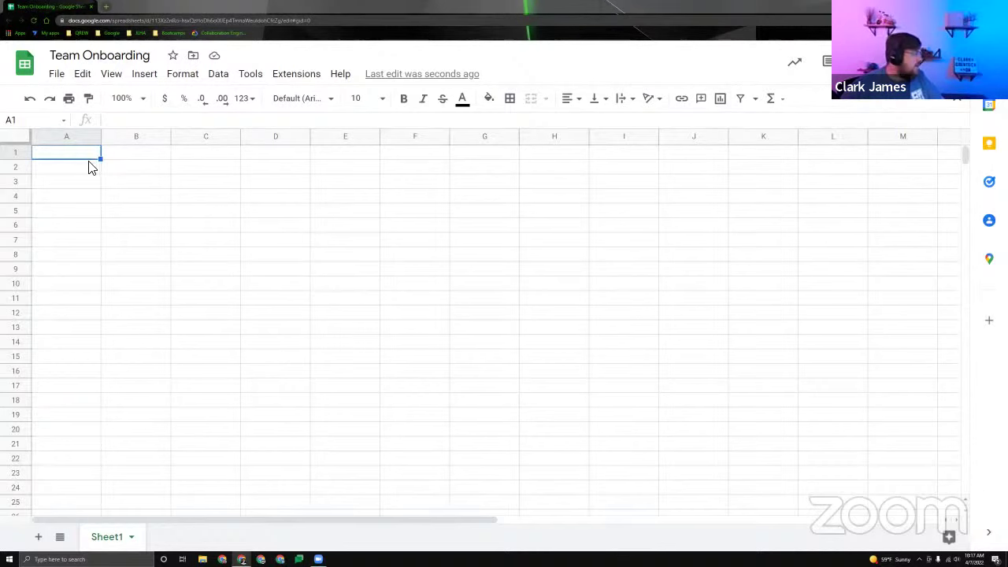
Paste the six Menu column headers into A1:F1 and rename Sheet1 to 'Menu'.
{"action": "type", "text": "ID\tName\tDescription\tImage\tView Link\tShow if user is in directory"}
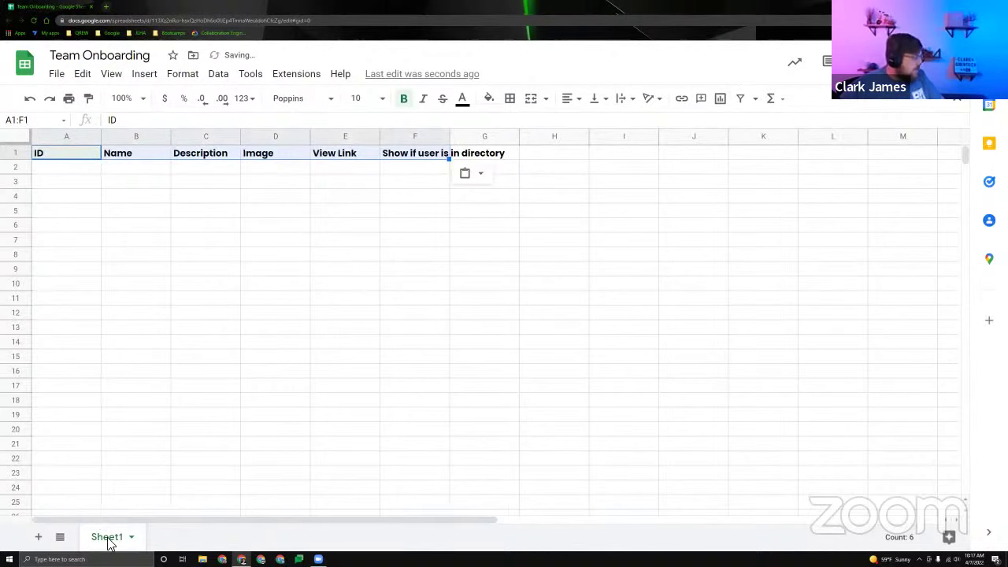
{"action": "double_click", "coordinate": [106, 536]}
{"action": "type", "text": "Menu"}
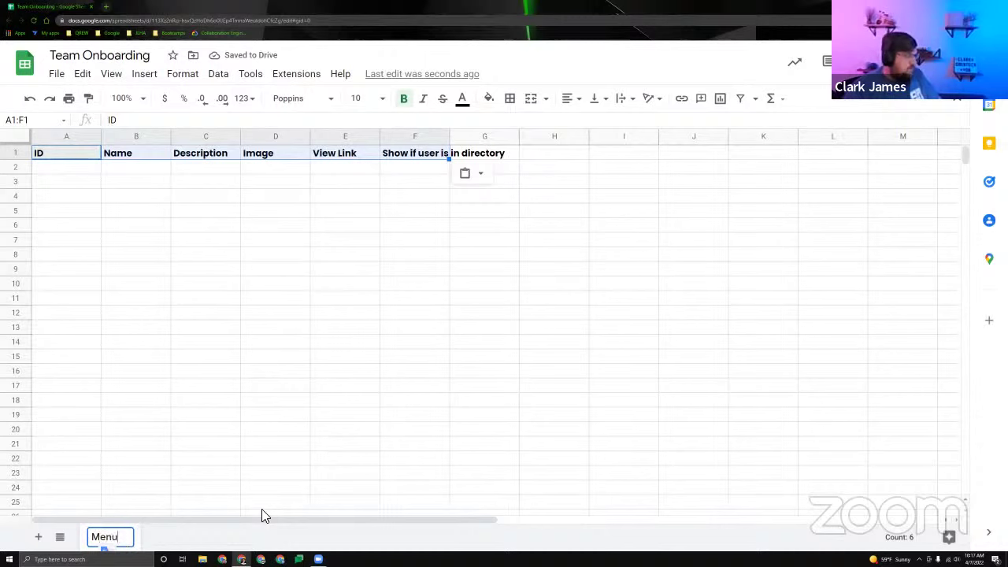
{"action": "key", "text": "Return"}
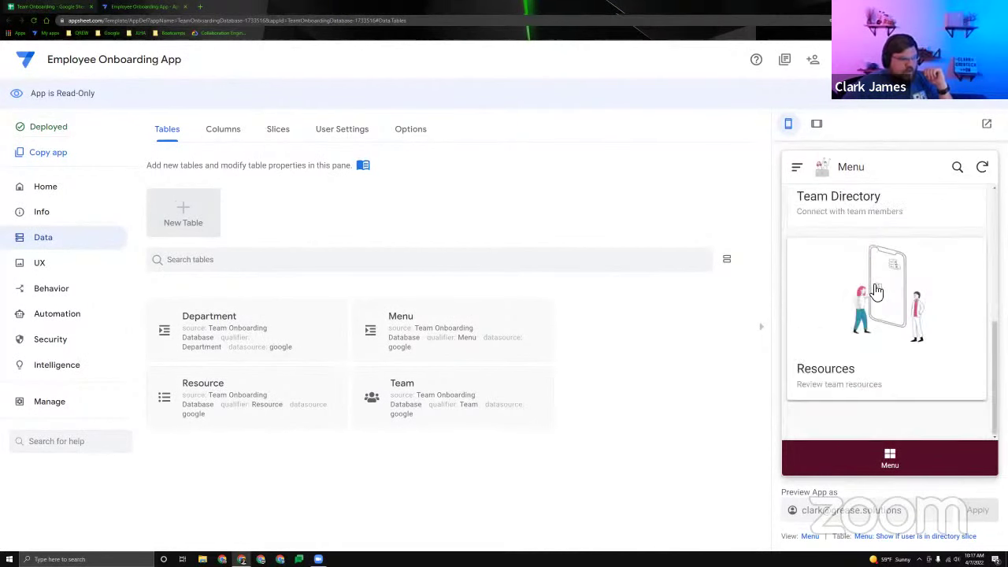
Scroll the template app's Department, Menu, Resource and Team tables, comparing them with the spreadsheet.
{"action": "scroll", "coordinate": [879, 279], "scroll_direction": "down", "scroll_amount": 4}
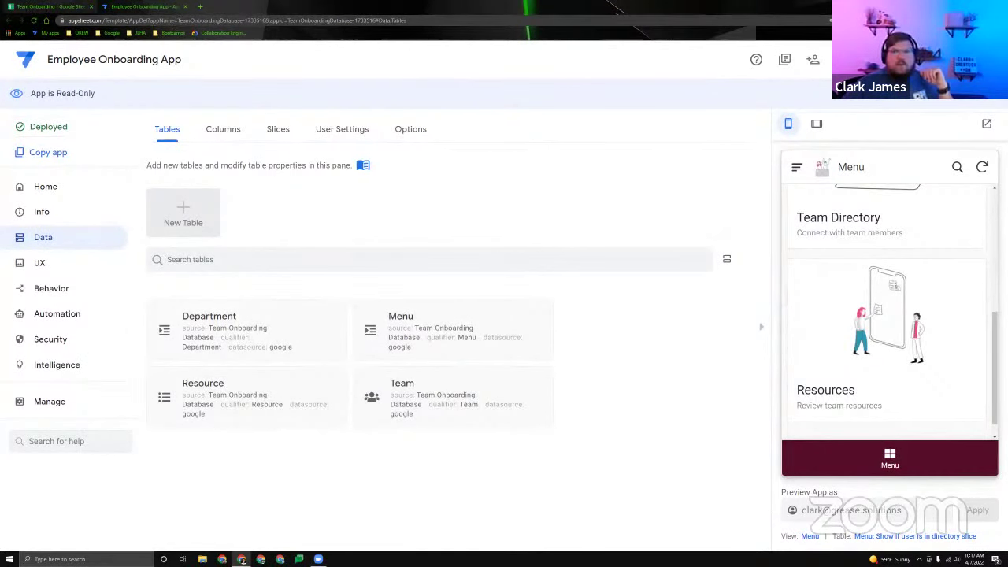
{"action": "key", "text": "ctrl+1"}
{"action": "key", "text": "ctrl+2"}
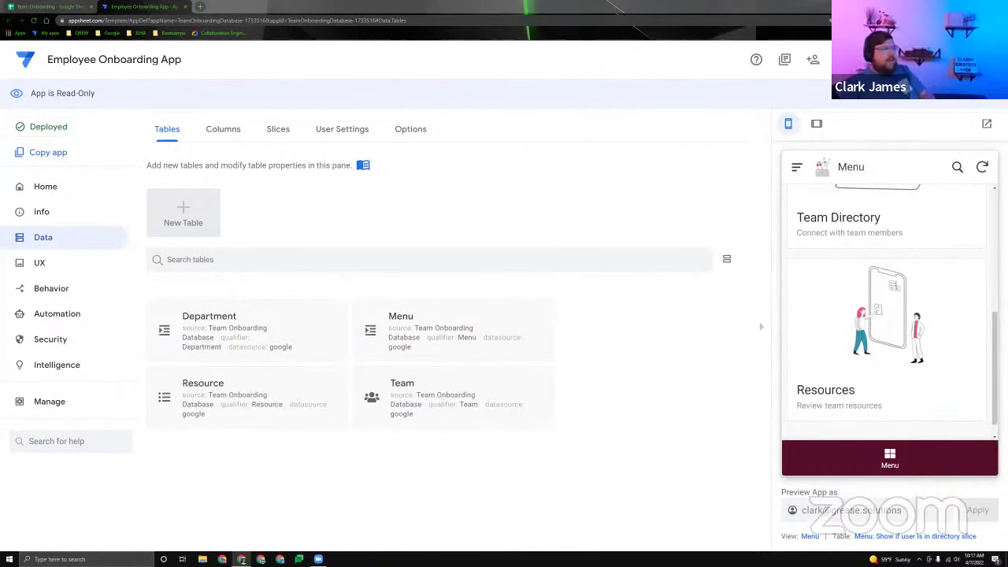
{"action": "left_click", "coordinate": [36, 7]}
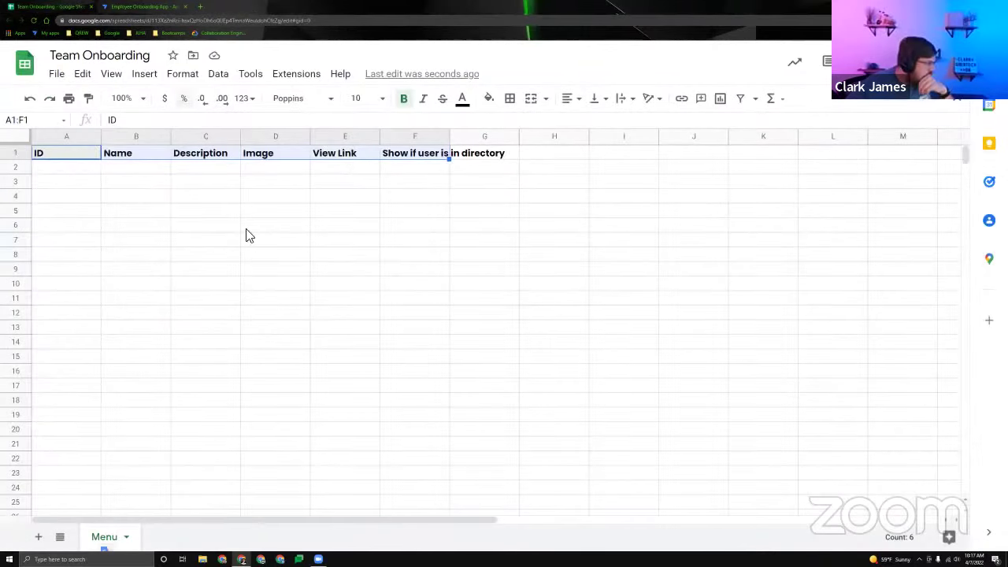
{"action": "left_click", "coordinate": [42, 167]}
{"action": "left_click_drag", "start_coordinate": [20, 146], "coordinate": [43, 173]}
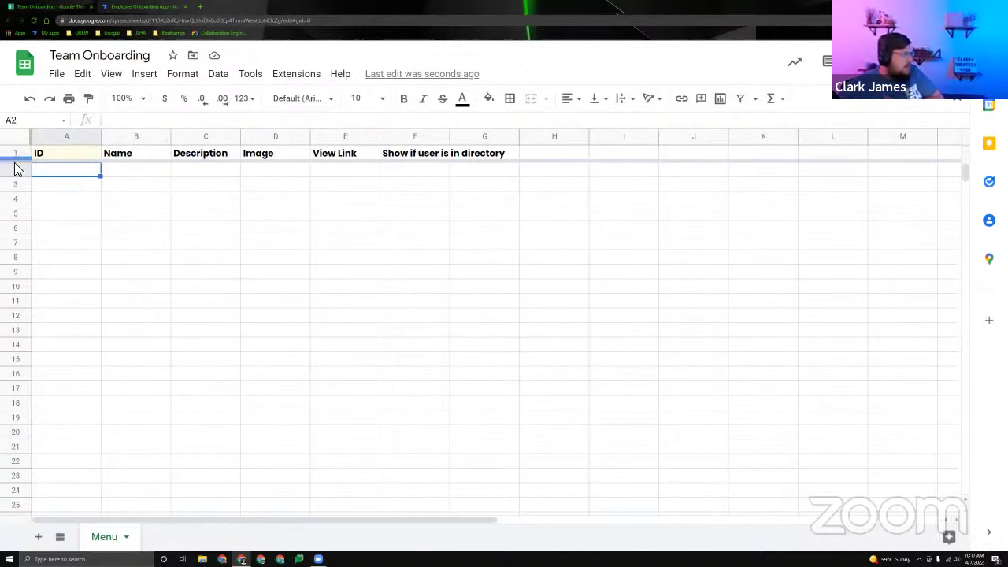
{"action": "left_click_drag", "start_coordinate": [18, 164], "coordinate": [37, 161]}
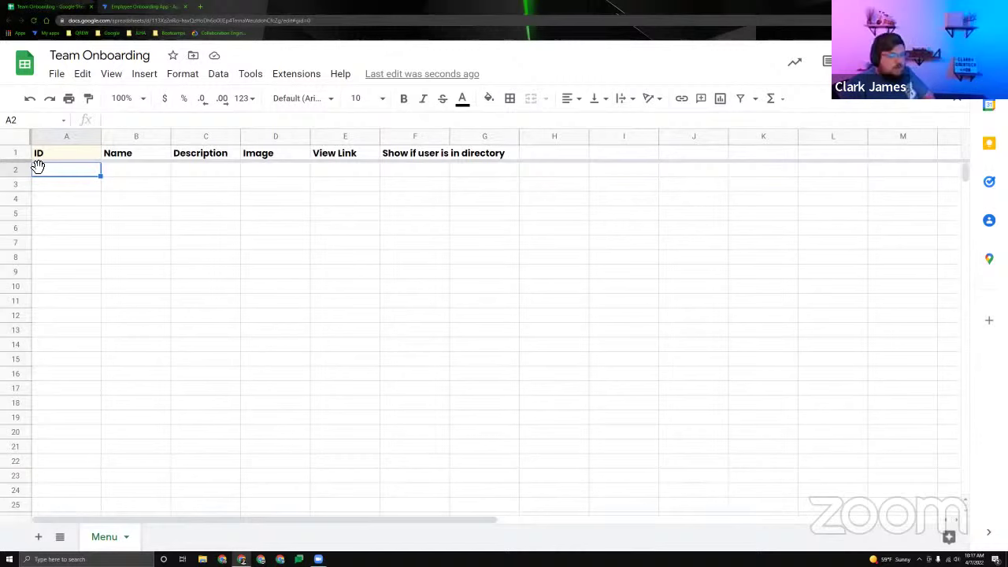
{"action": "left_click", "coordinate": [138, 173]}
{"action": "left_click", "coordinate": [78, 178]}
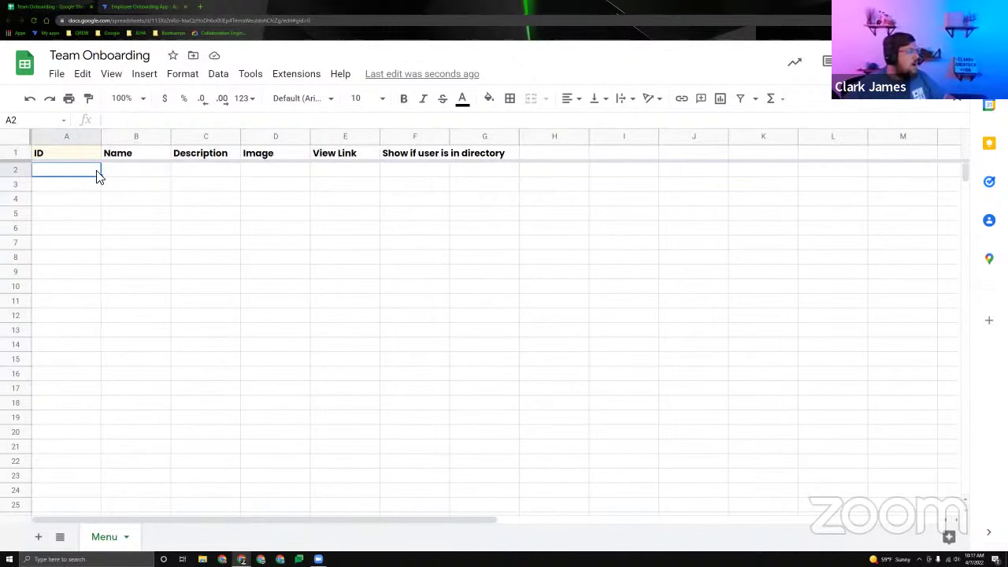
{"action": "left_click", "coordinate": [73, 185]}
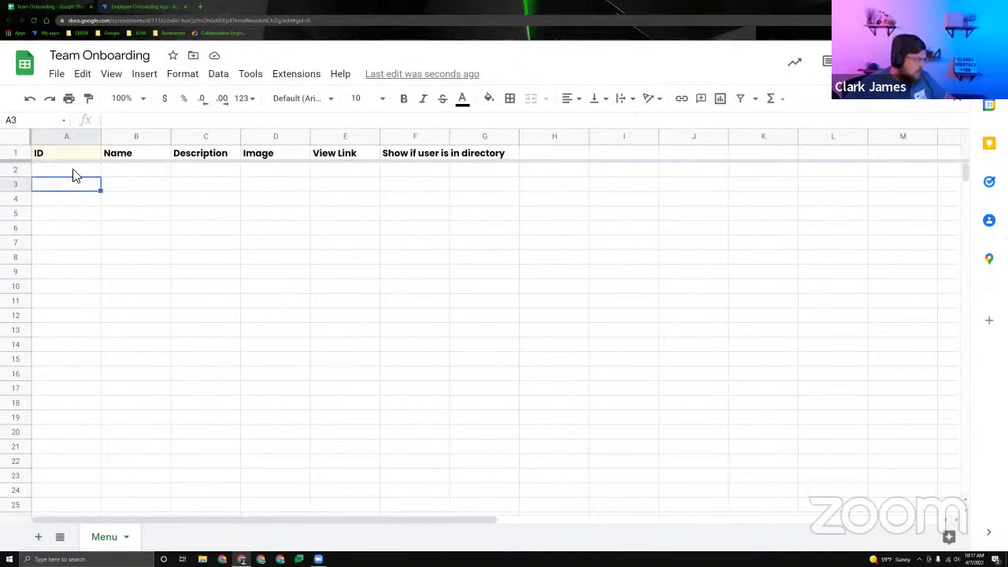
{"action": "left_click_drag", "start_coordinate": [73, 170], "coordinate": [86, 259]}
{"action": "left_click_drag", "start_coordinate": [134, 170], "coordinate": [134, 303]}
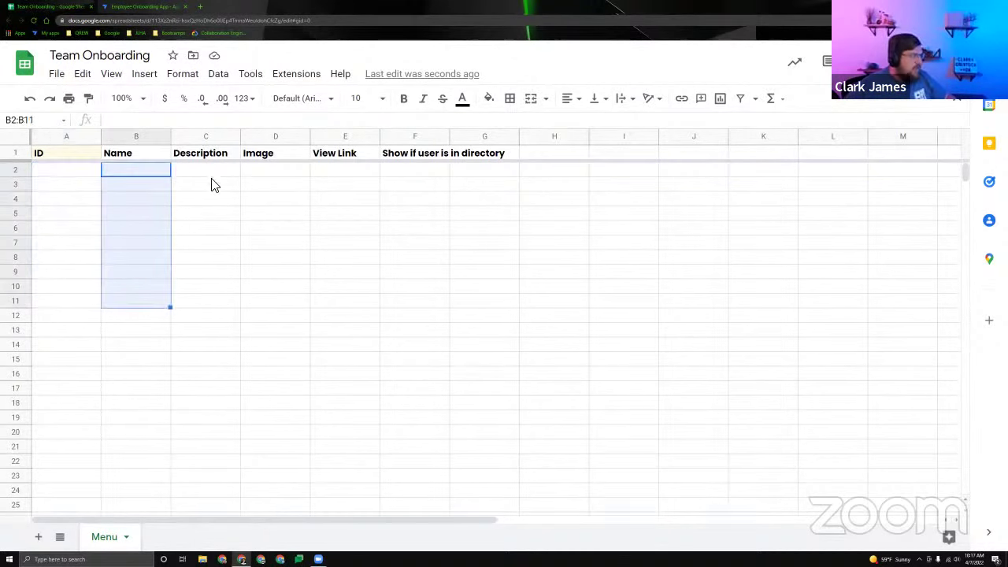
{"action": "left_click_drag", "start_coordinate": [206, 170], "coordinate": [206, 277]}
{"action": "left_click_drag", "start_coordinate": [276, 170], "coordinate": [276, 260]}
{"action": "left_click_drag", "start_coordinate": [345, 170], "coordinate": [345, 246]}
{"action": "left_click_drag", "start_coordinate": [414, 170], "coordinate": [414, 260]}
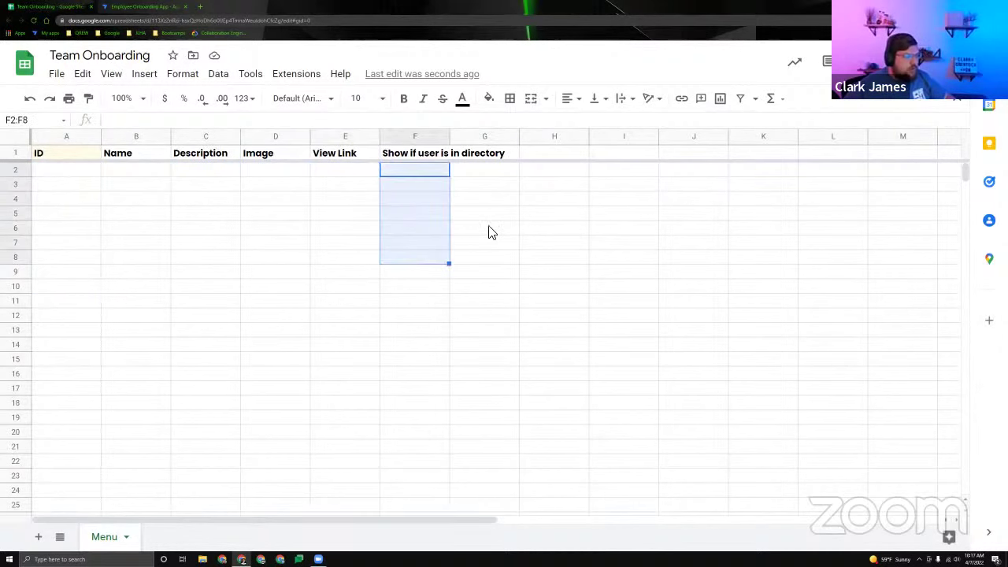
{"action": "left_click", "coordinate": [163, 169]}
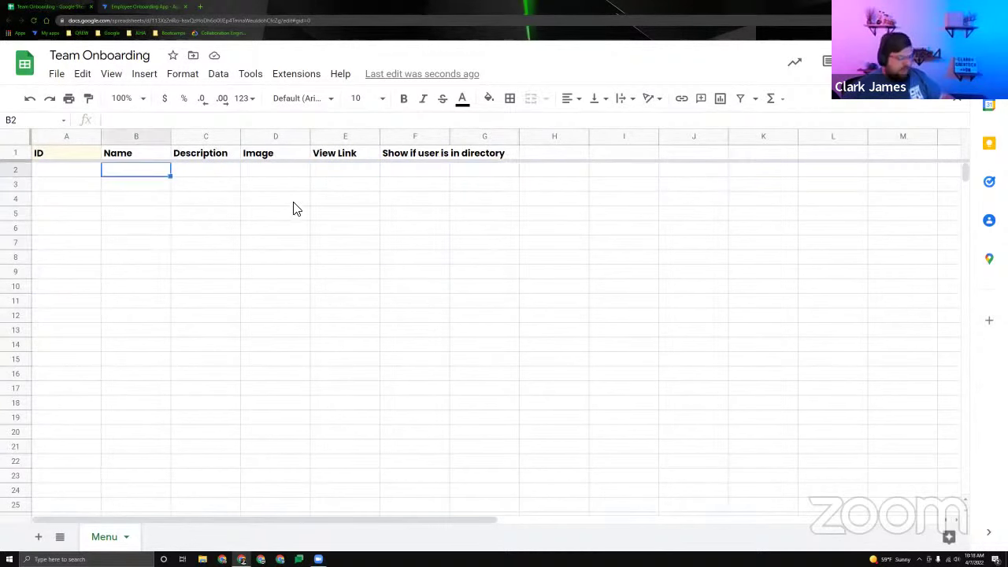
Enter 'My Profile' in B2 and 'Join the team' in B3 on the Menu sheet.
{"action": "type", "text": "M"}
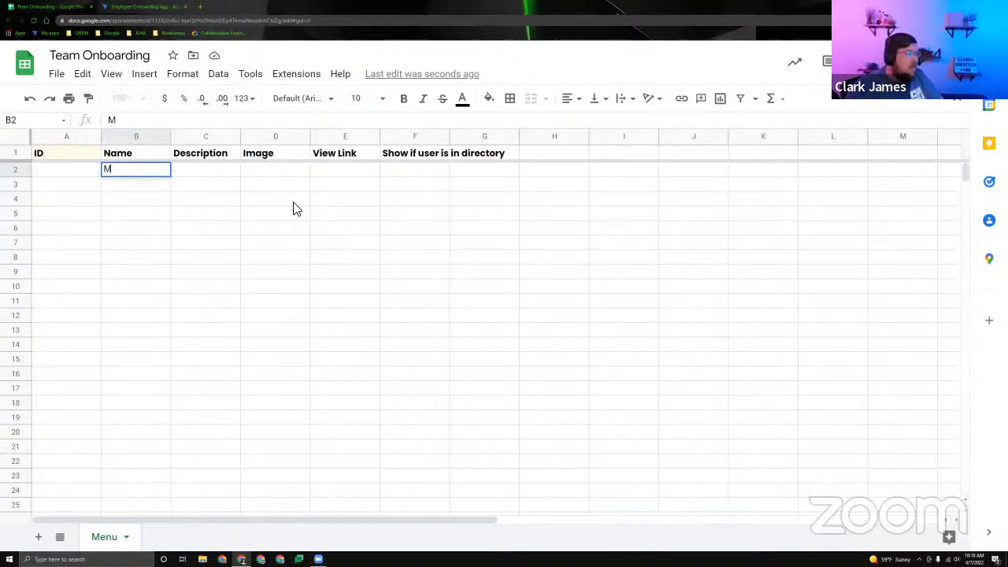
{"action": "type", "text": "y Profile"}
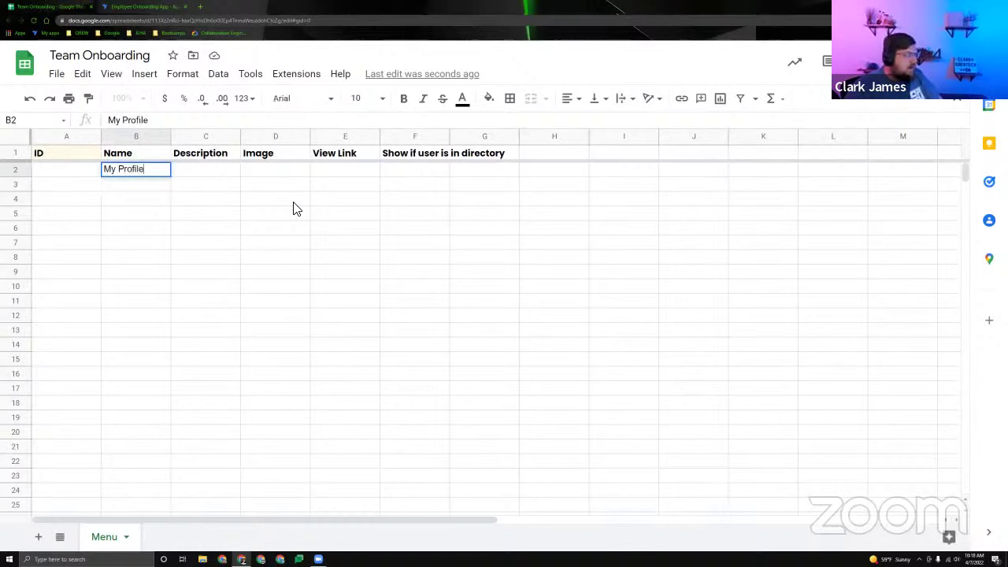
{"action": "key", "text": "Return"}
{"action": "type", "text": "Joint"}
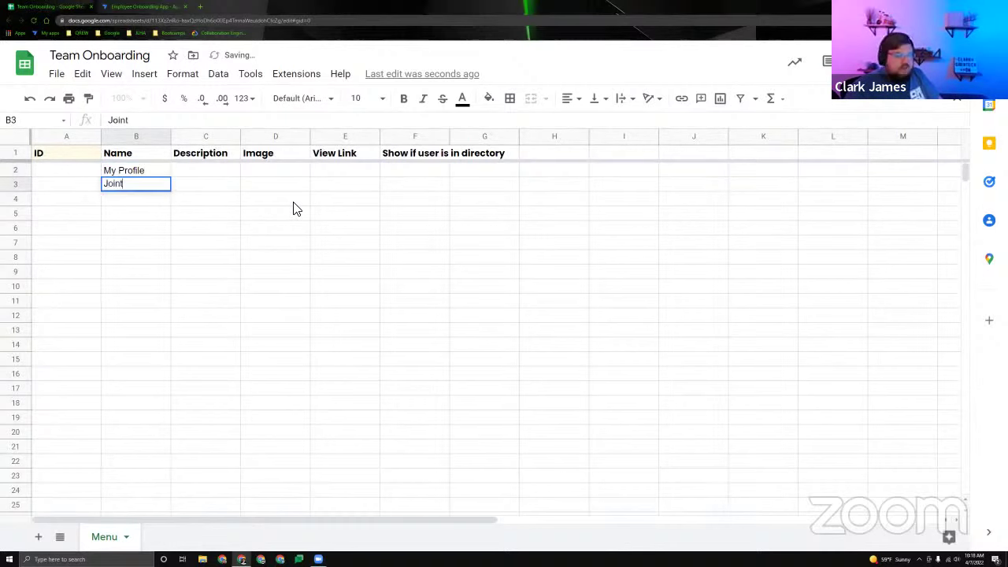
{"action": "type", "text": " the team"}
{"action": "key", "text": "Return"}
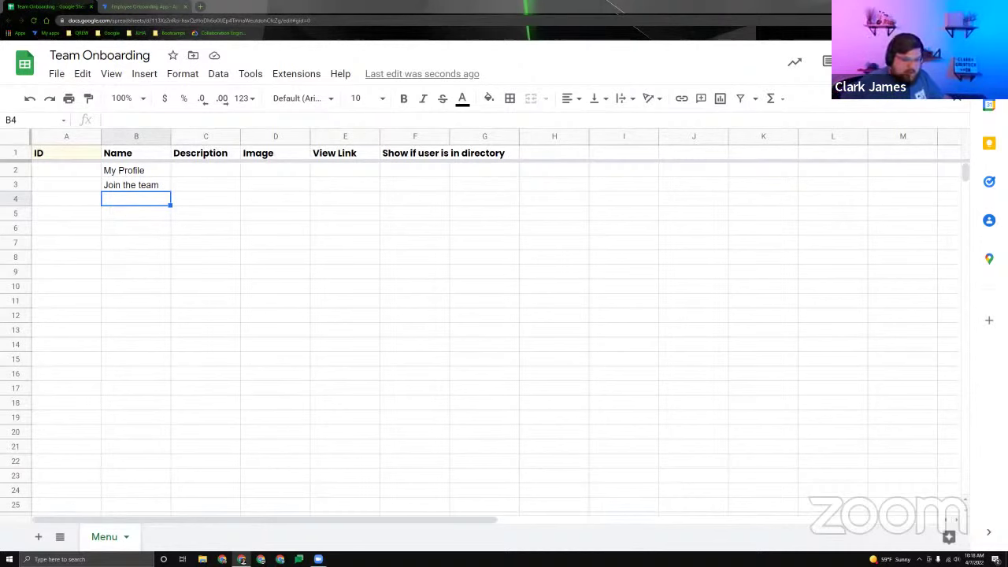
{"action": "left_click_drag", "start_coordinate": [265, 170], "coordinate": [285, 183]}
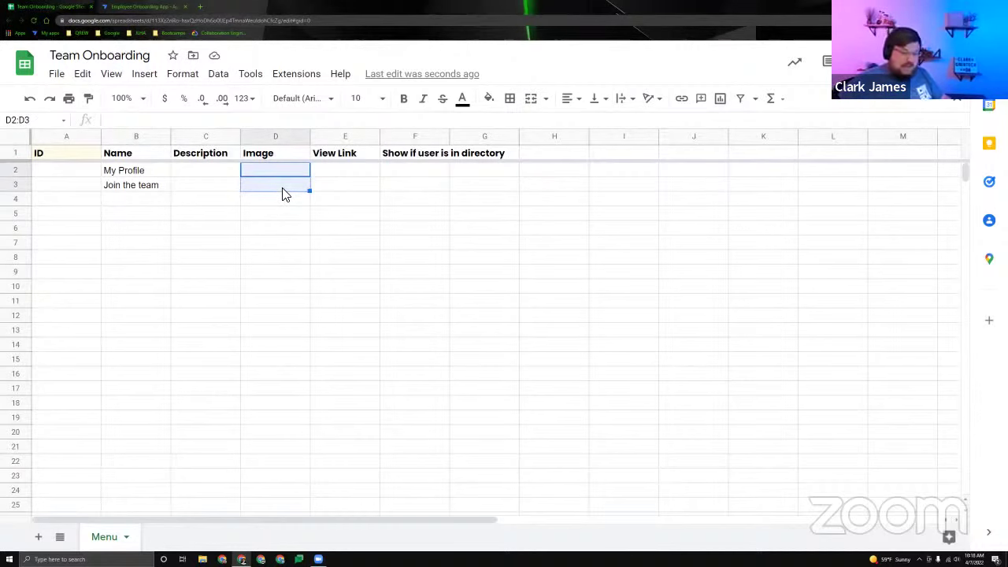
{"action": "left_click", "coordinate": [286, 186]}
{"action": "key", "text": "Up"}
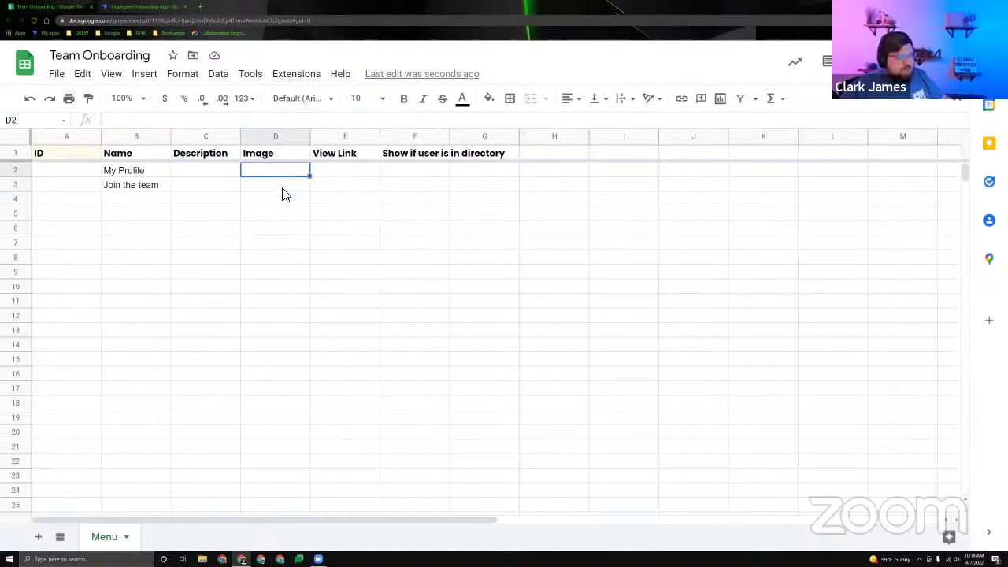
{"action": "key", "text": "Down"}
{"action": "key", "text": "Up"}
{"action": "key", "text": "Down"}
{"action": "key", "text": "Up"}
{"action": "key", "text": "Down"}
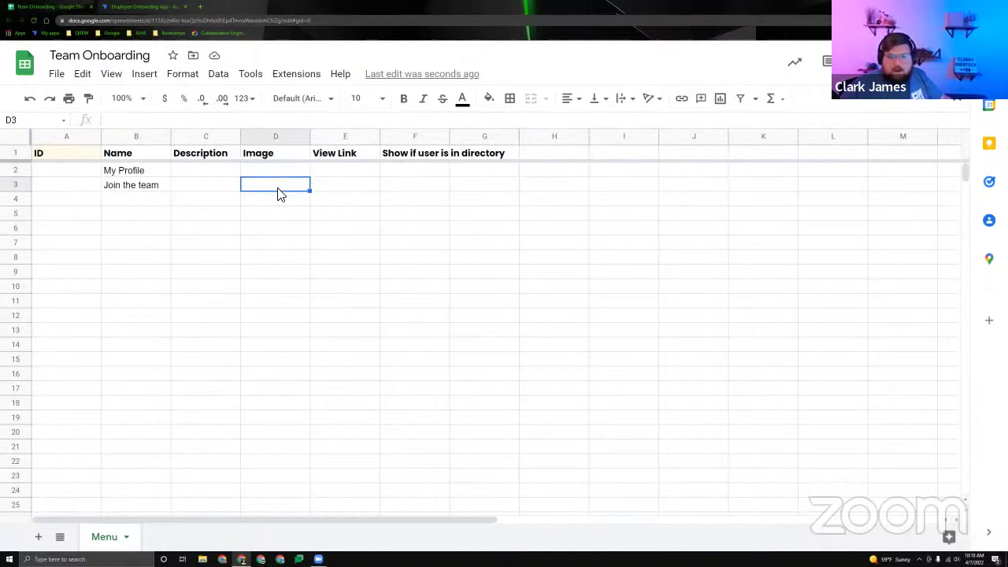
{"action": "key", "text": "Up"}
{"action": "key", "text": "Down"}
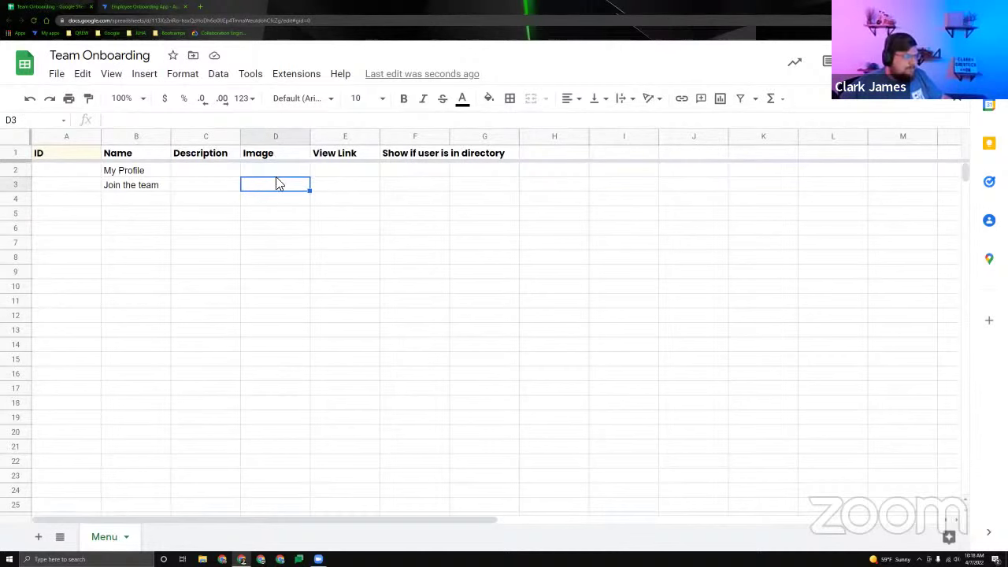
{"action": "key", "text": "Up"}
{"action": "key", "text": "Down"}
{"action": "key", "text": "Up"}
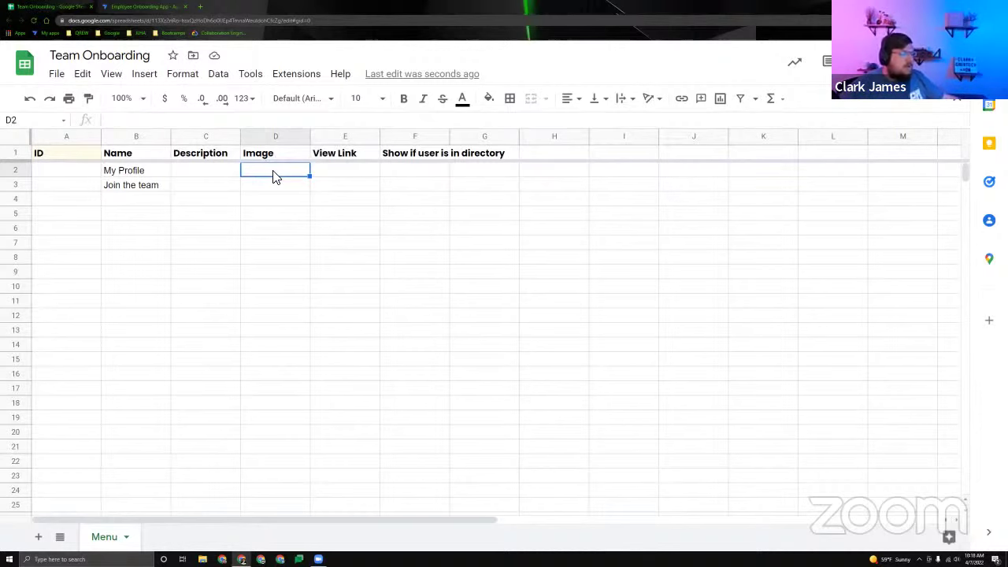
{"action": "left_click", "coordinate": [272, 189]}
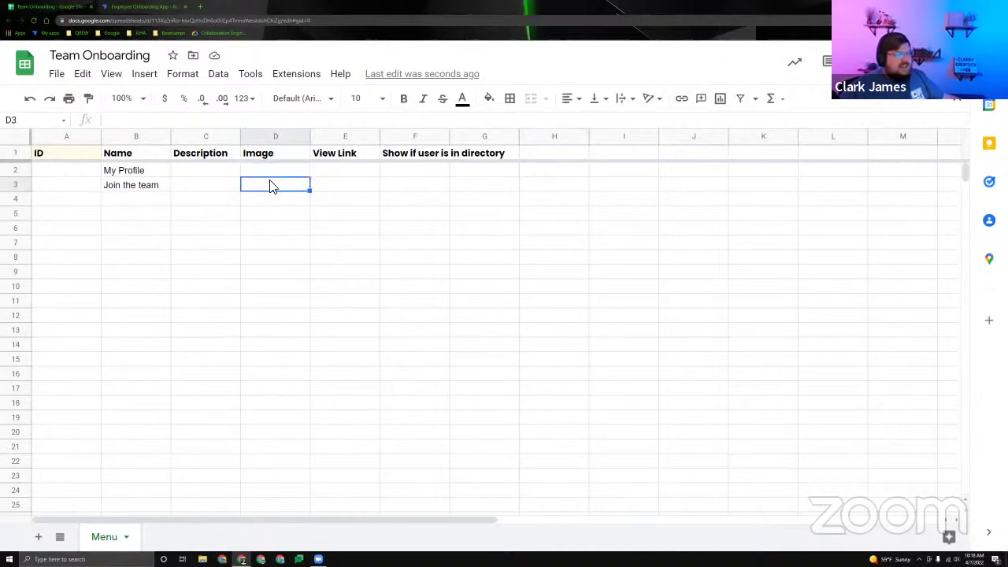
{"action": "key", "text": "Up"}
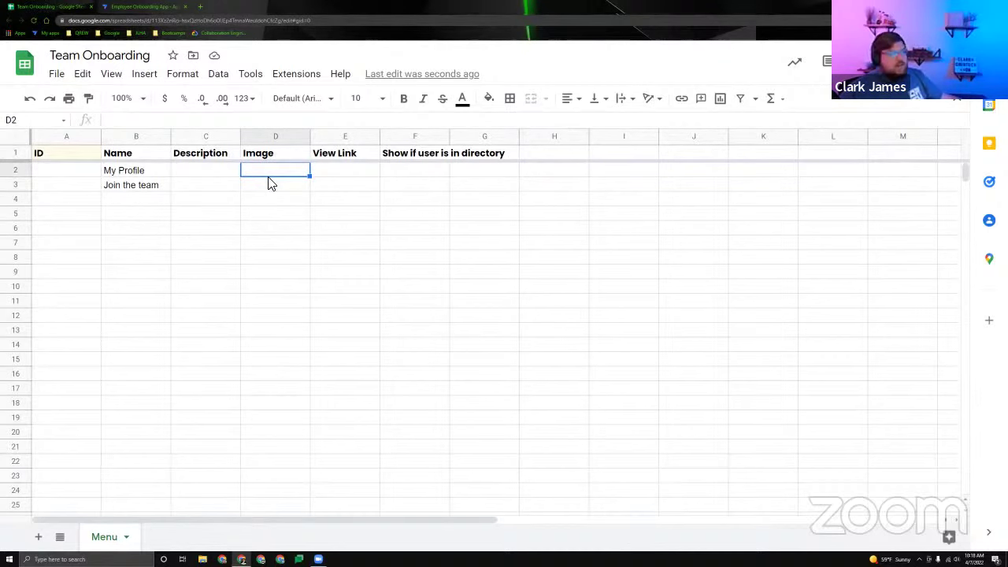
{"action": "left_click", "coordinate": [317, 170]}
{"action": "left_click", "coordinate": [275, 183]}
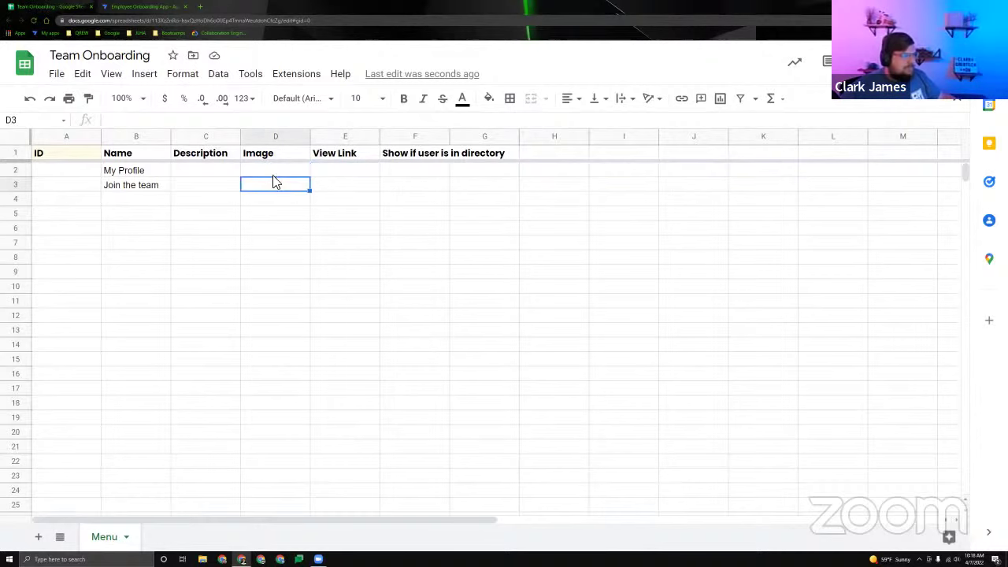
{"action": "left_click", "coordinate": [338, 185]}
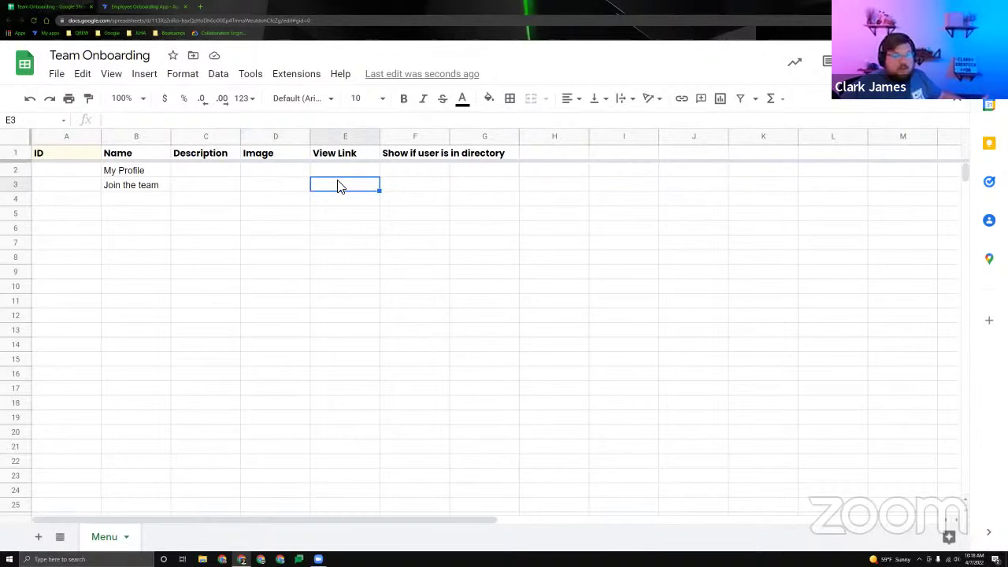
{"action": "left_click_drag", "start_coordinate": [247, 172], "coordinate": [325, 361]}
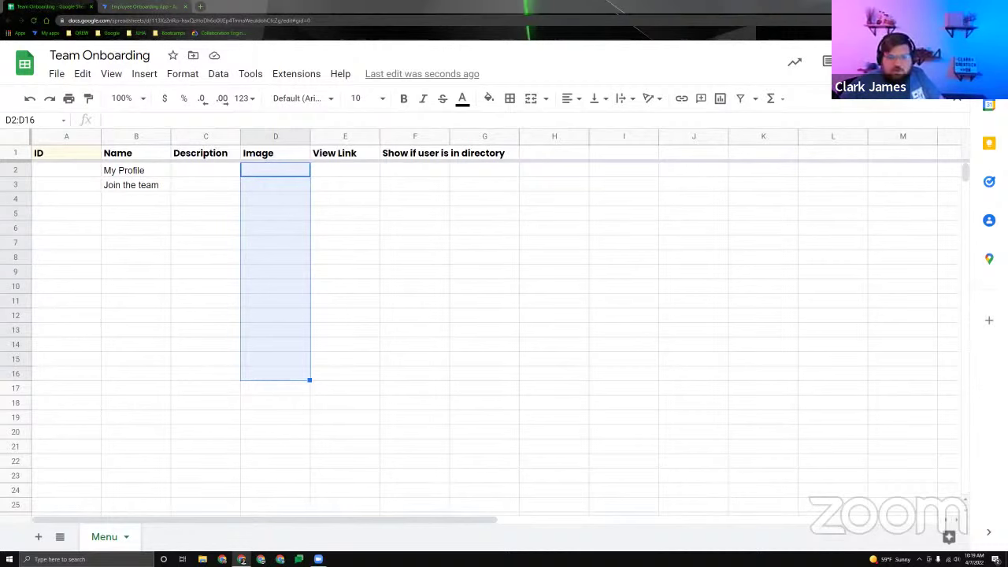
{"action": "left_click", "coordinate": [145, 173]}
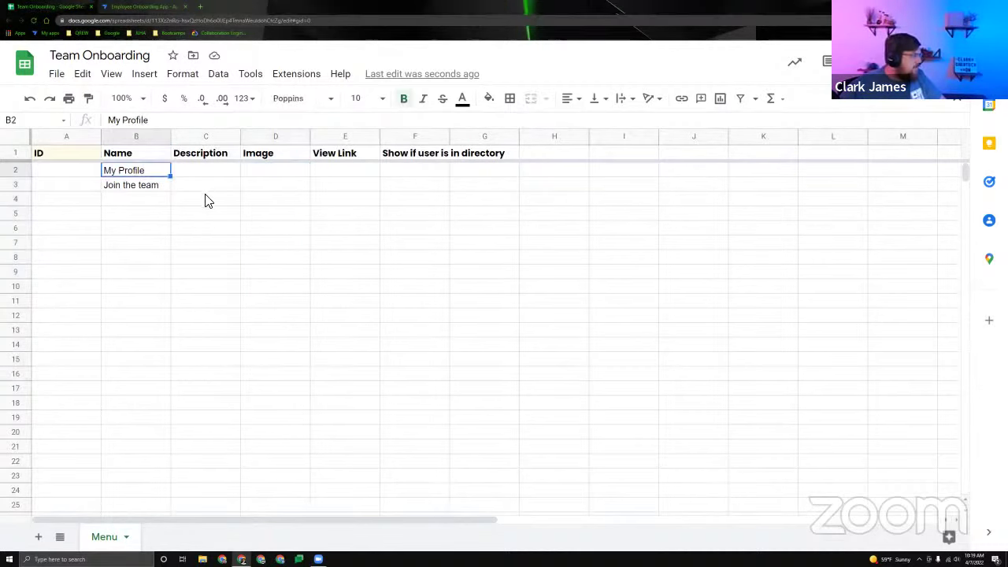
{"action": "key", "text": "ctrl+v"}
{"action": "left_click", "coordinate": [473, 171]}
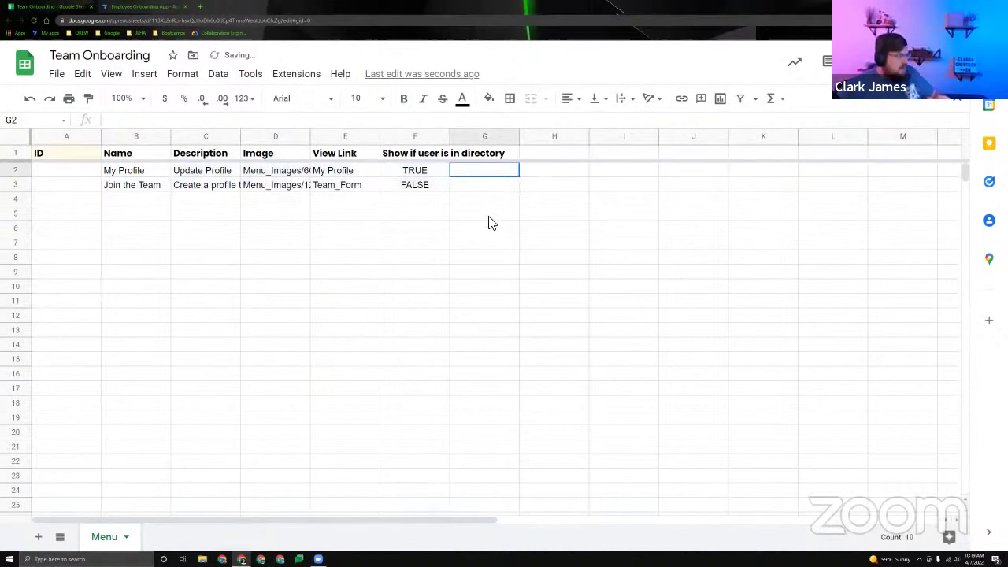
{"action": "double_click", "coordinate": [449, 143]}
{"action": "left_click", "coordinate": [405, 228]}
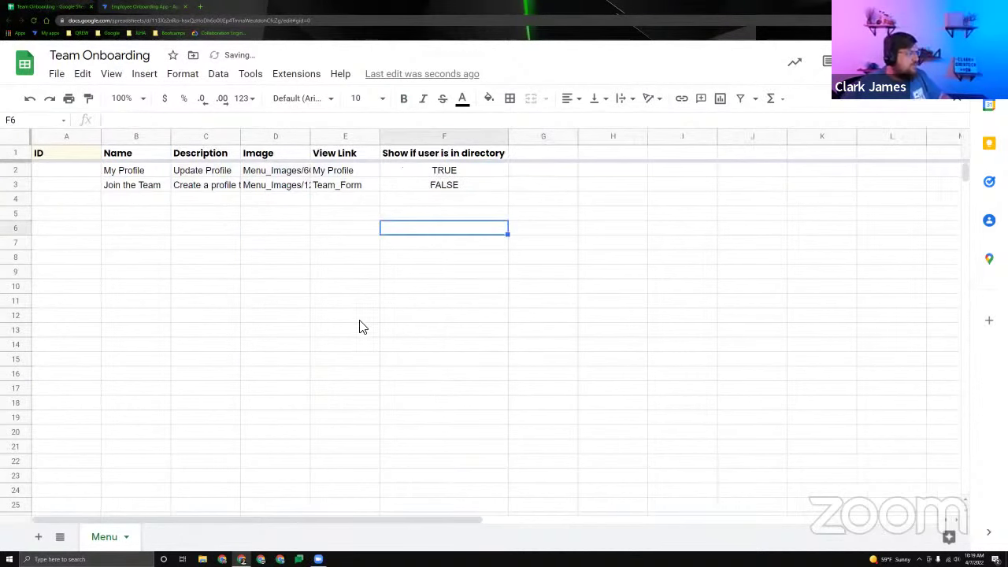
{"action": "double_click", "coordinate": [311, 140]}
{"action": "left_click", "coordinate": [368, 175]}
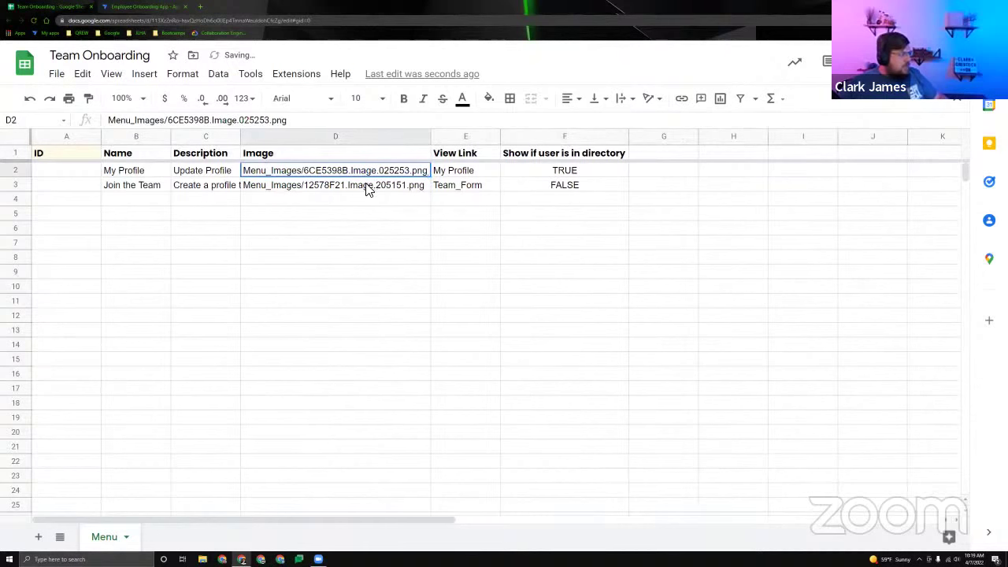
{"action": "left_click", "coordinate": [368, 189]}
{"action": "left_click", "coordinate": [272, 176]}
{"action": "left_click", "coordinate": [289, 181]}
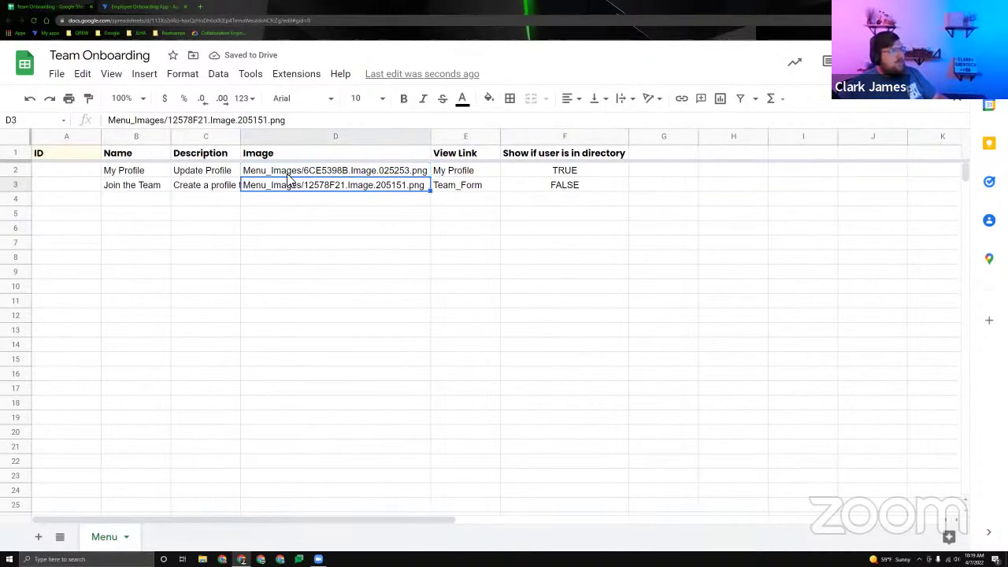
{"action": "left_click", "coordinate": [287, 175]}
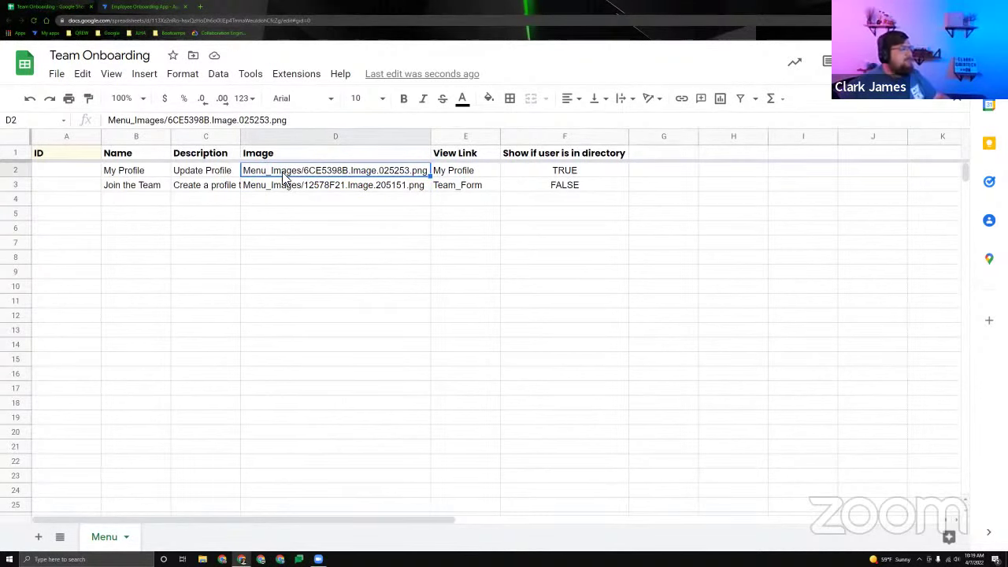
{"action": "double_click", "coordinate": [287, 178]}
{"action": "left_click_drag", "start_coordinate": [299, 171], "coordinate": [236, 182]}
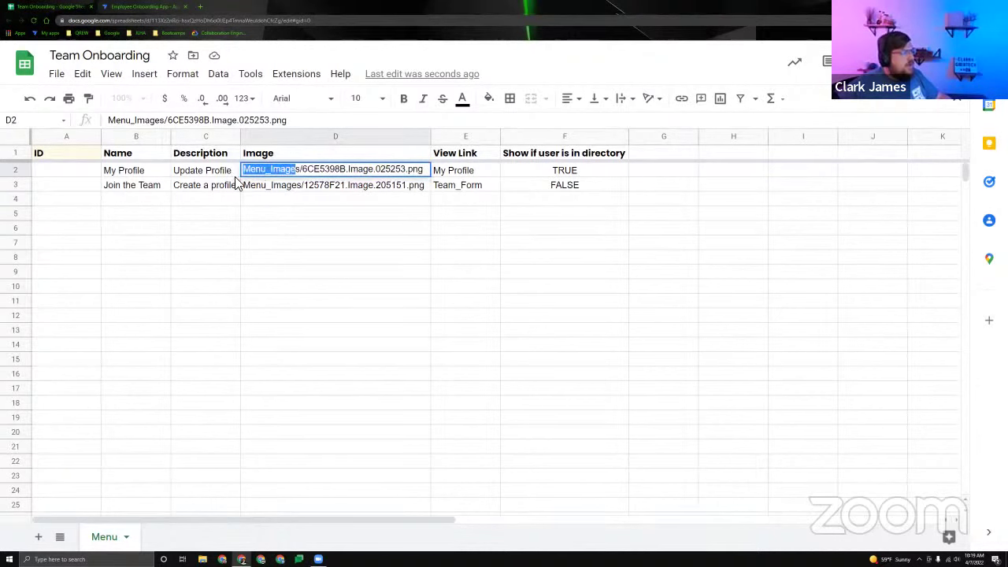
{"action": "left_click_drag", "start_coordinate": [300, 170], "coordinate": [214, 187]}
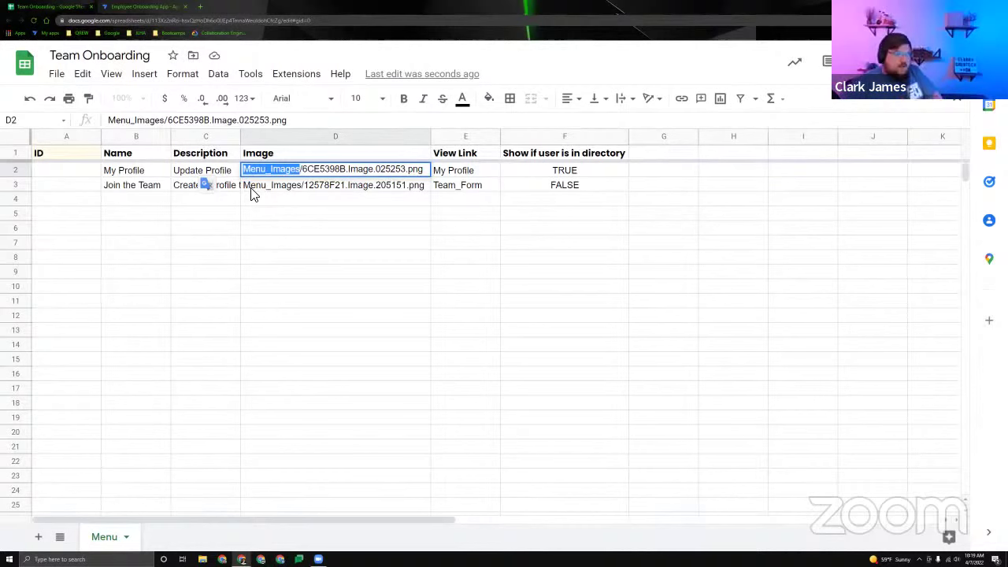
{"action": "left_click", "coordinate": [79, 171]}
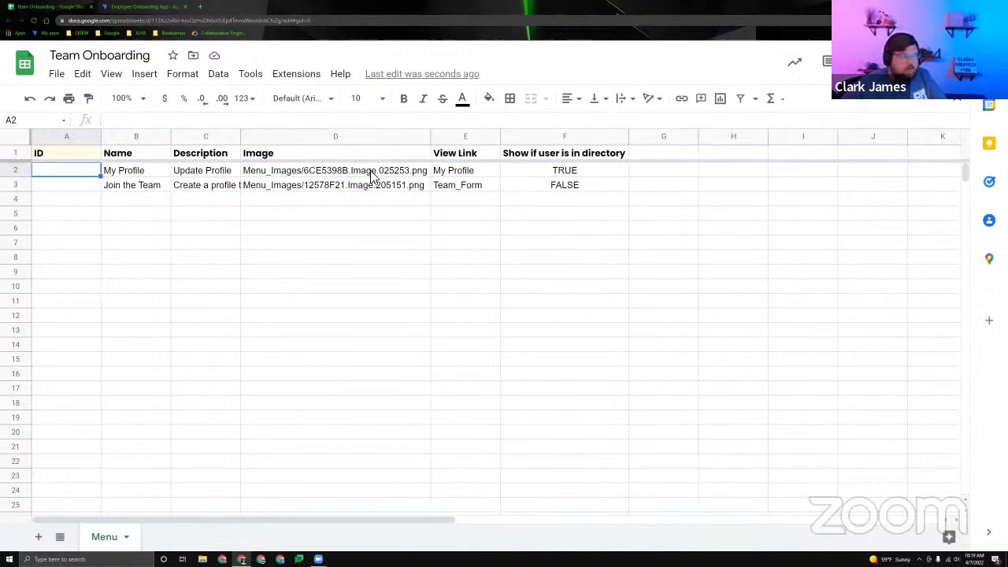
{"action": "left_click", "coordinate": [375, 175]}
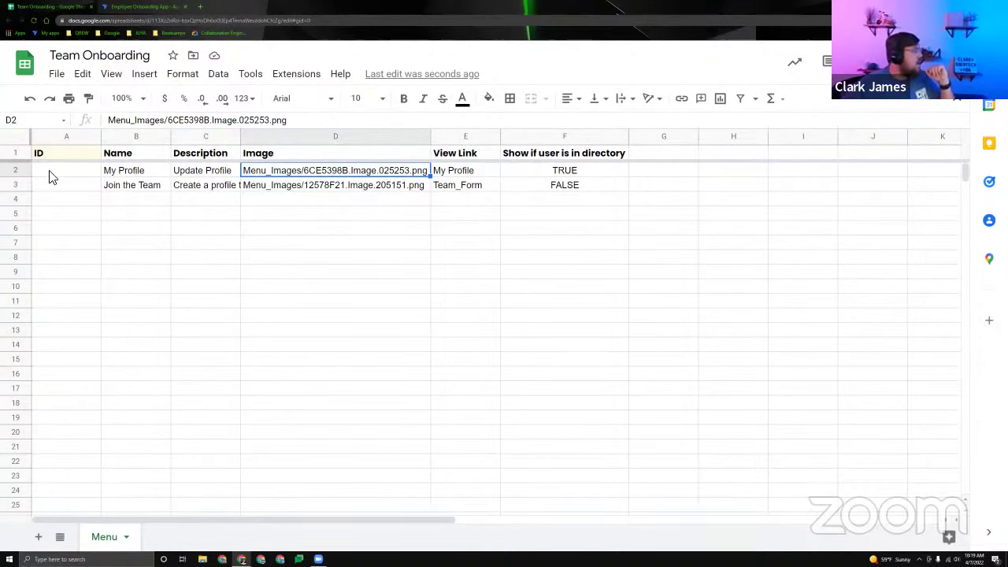
{"action": "left_click", "coordinate": [77, 176]}
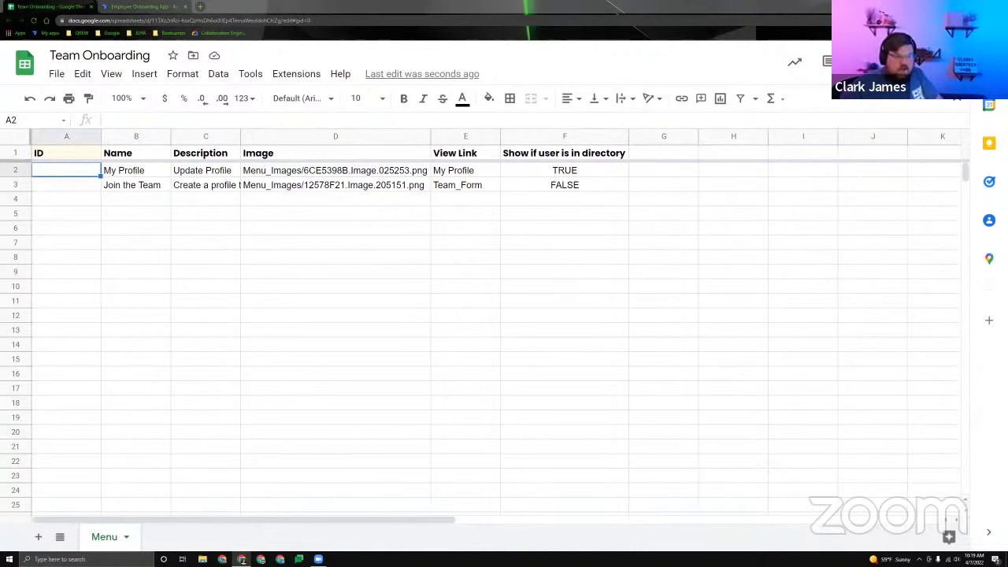
{"action": "type", "text": "6CE5398B 12578F21"}
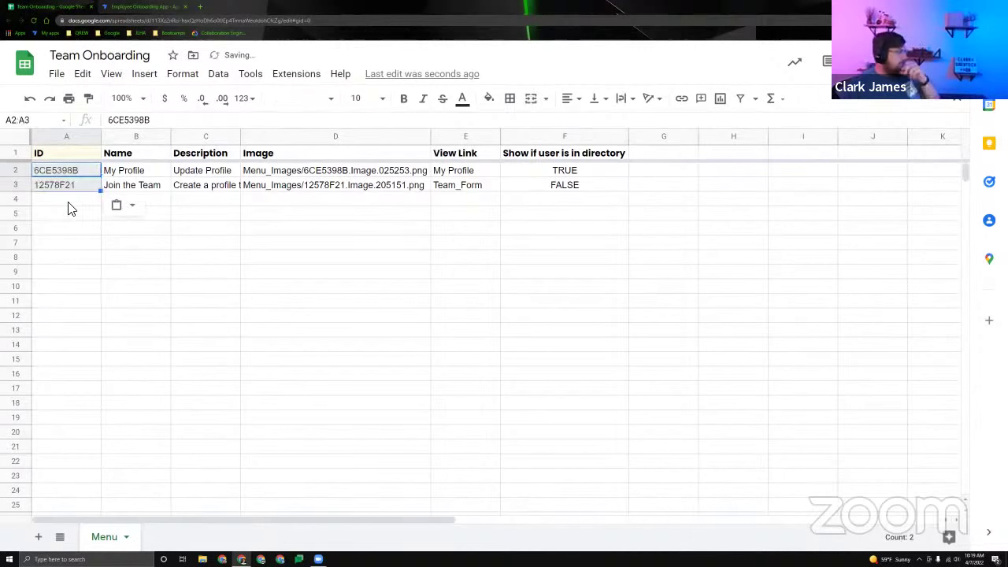
{"action": "left_click", "coordinate": [66, 200]}
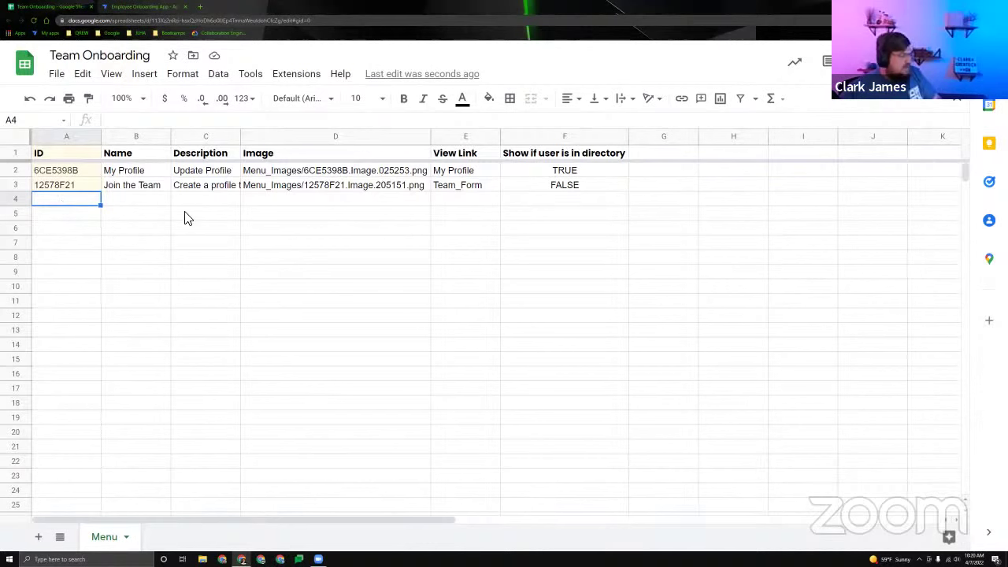
{"action": "key", "text": "ctrl+v"}
{"action": "triple_click", "coordinate": [306, 122]}
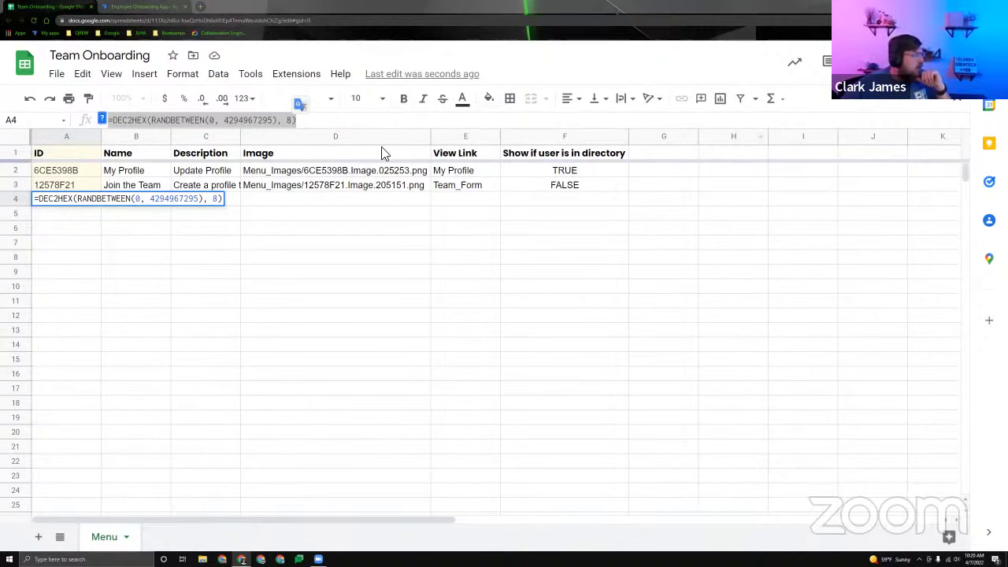
{"action": "left_click", "coordinate": [324, 126]}
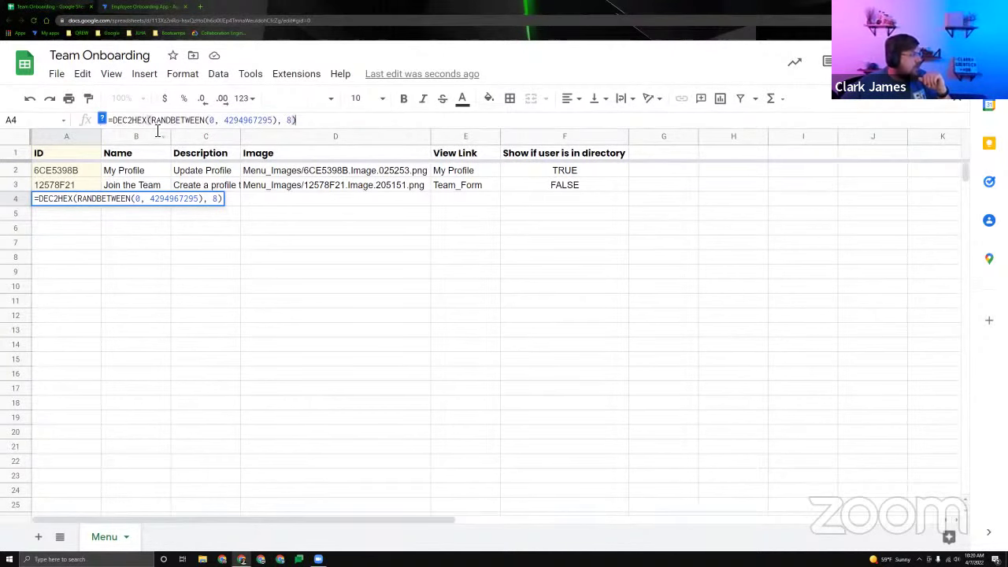
{"action": "left_click_drag", "start_coordinate": [252, 122], "coordinate": [315, 123]}
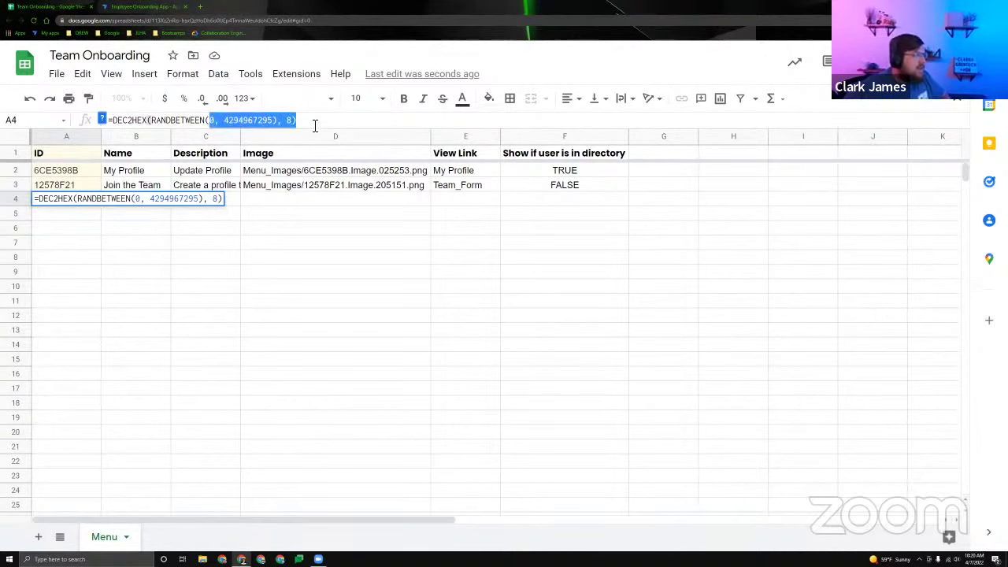
{"action": "left_click", "coordinate": [184, 120]}
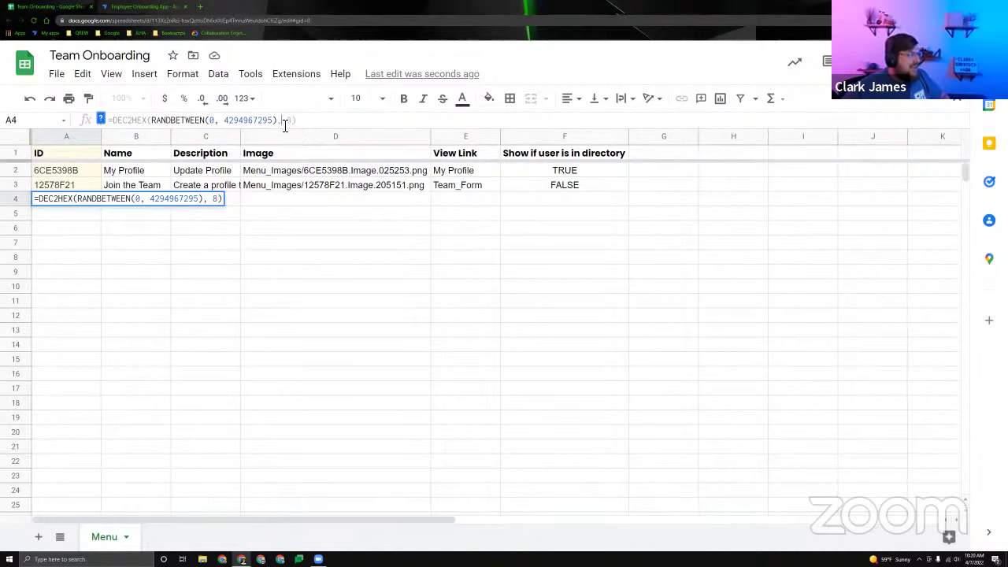
{"action": "double_click", "coordinate": [288, 119]}
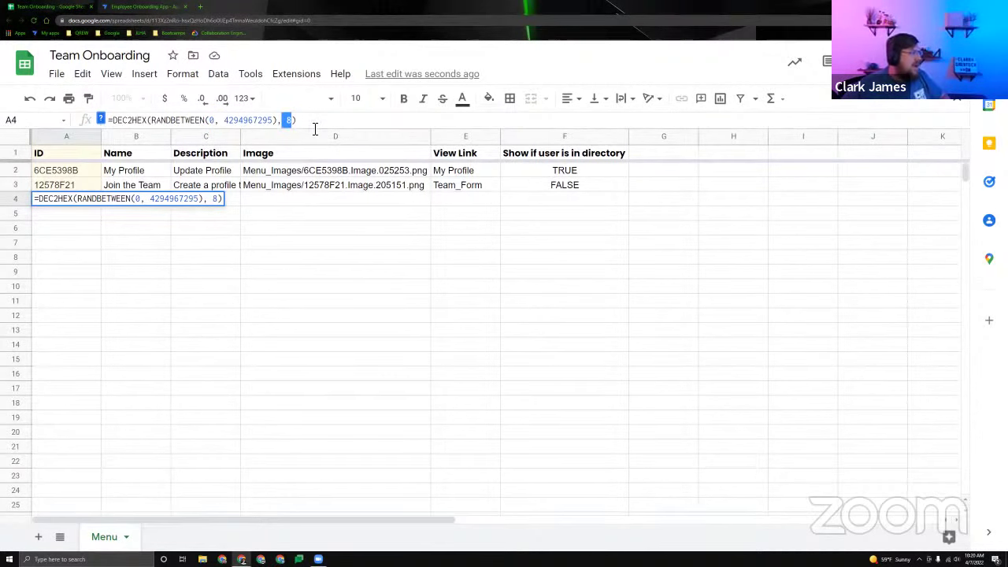
{"action": "left_click", "coordinate": [314, 124]}
Try appending '= uniqueid()' to the A4 formula, remove it again, and commit the formula.
{"action": "type", "text": "= u"}
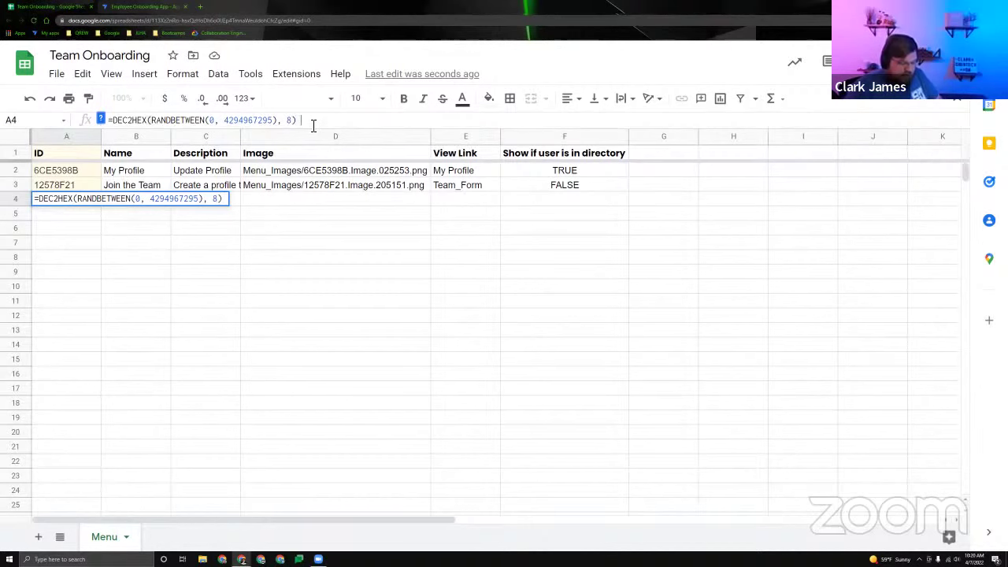
{"action": "type", "text": "niqueid("}
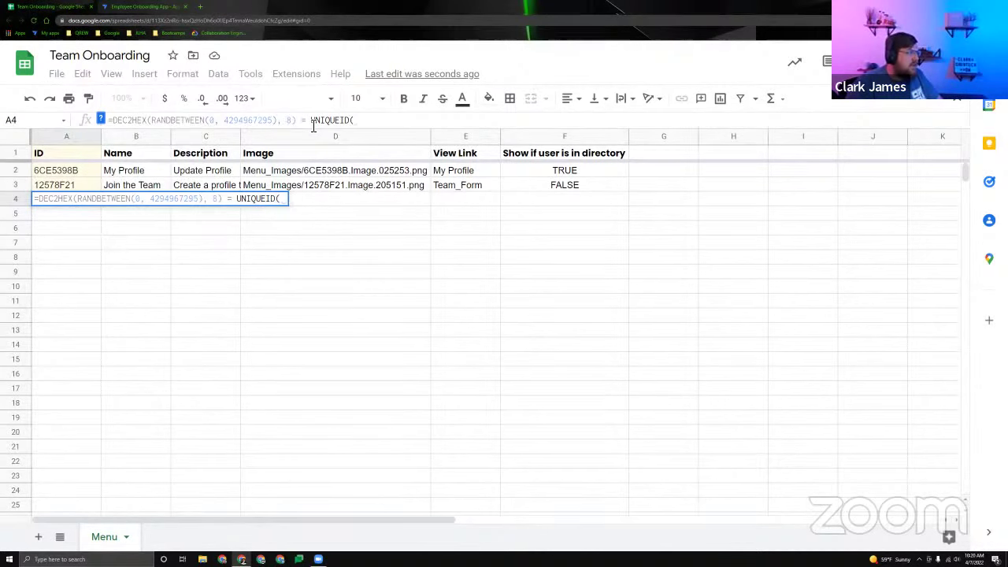
{"action": "type", "text": ")"}
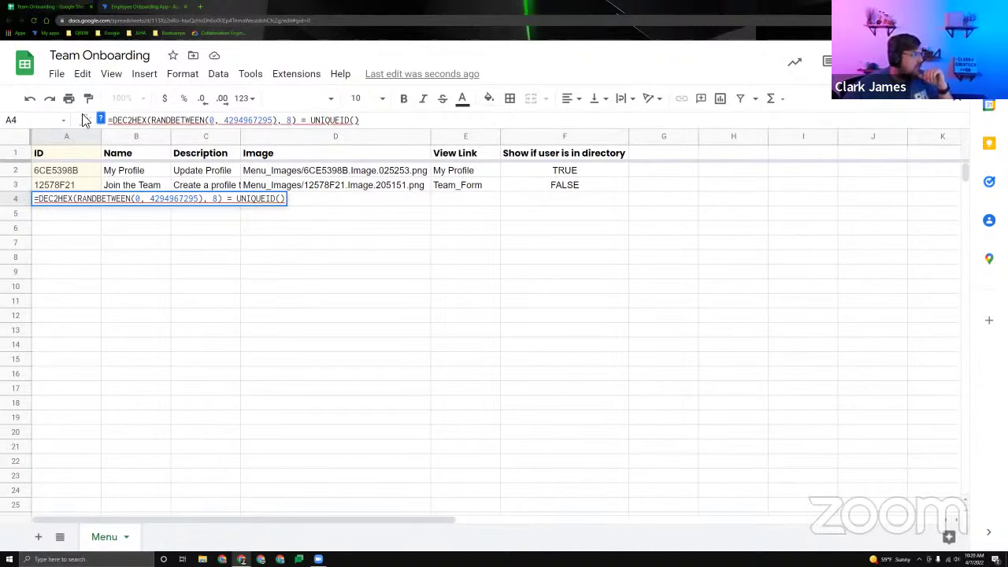
{"action": "left_click_drag", "start_coordinate": [299, 119], "coordinate": [444, 126]}
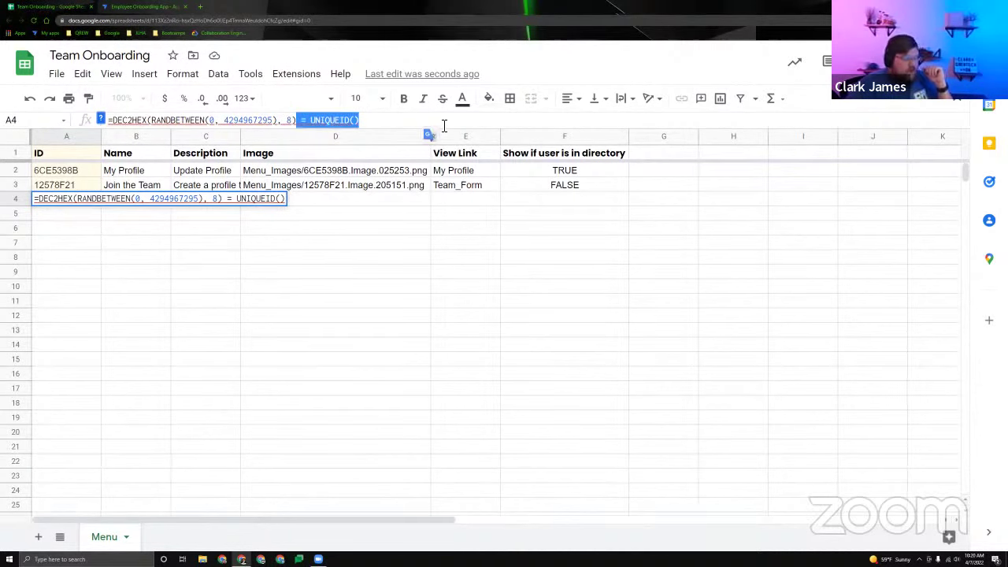
{"action": "key", "text": "BackSpace"}
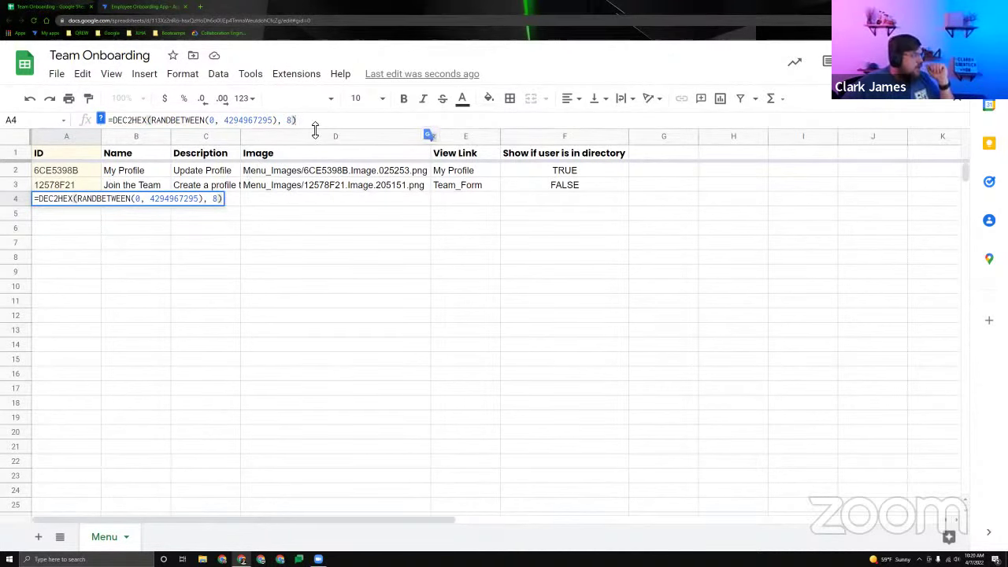
{"action": "key", "text": "Return"}
Compare A4's generated ID 1A5E6C29 with the IDs in A2:A3.
{"action": "left_click", "coordinate": [100, 203]}
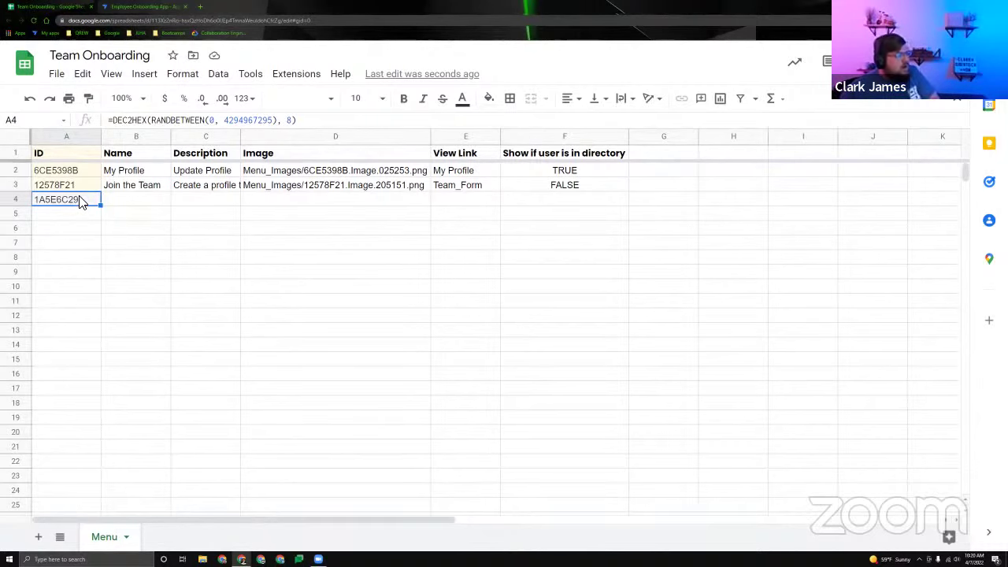
{"action": "left_click_drag", "start_coordinate": [75, 170], "coordinate": [78, 185]}
{"action": "left_click", "coordinate": [78, 186]}
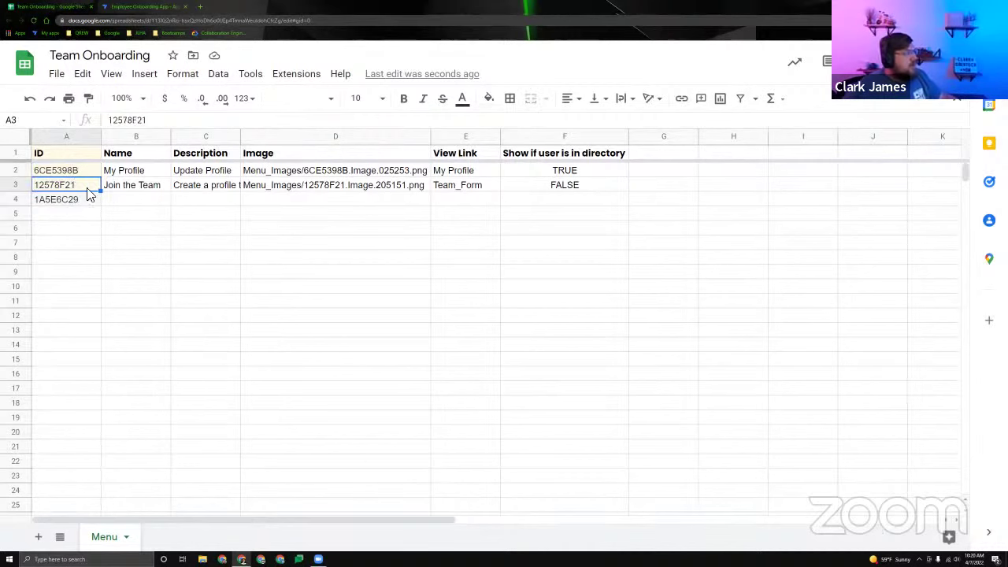
{"action": "left_click", "coordinate": [78, 203]}
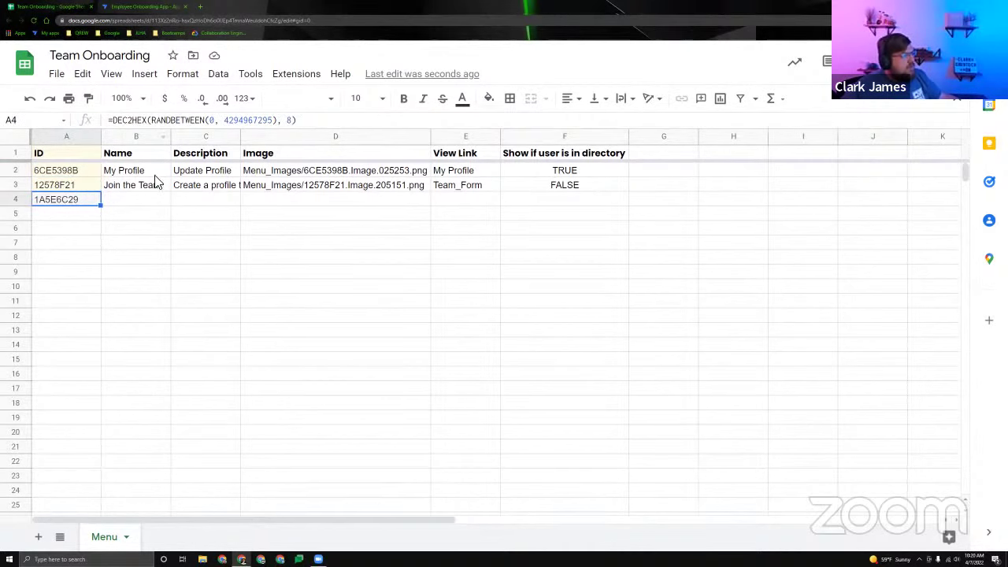
{"action": "key", "text": "Up"}
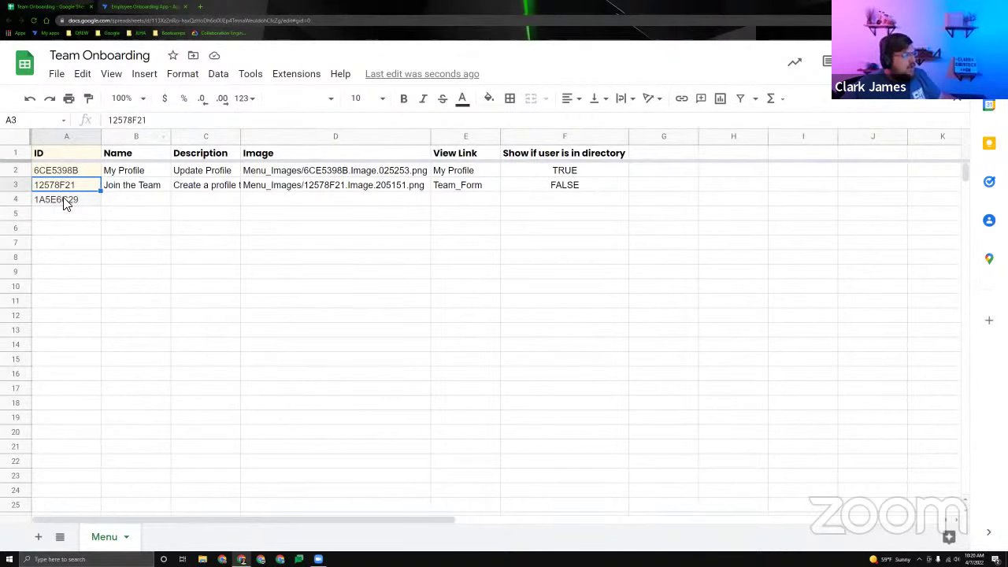
{"action": "left_click", "coordinate": [66, 202]}
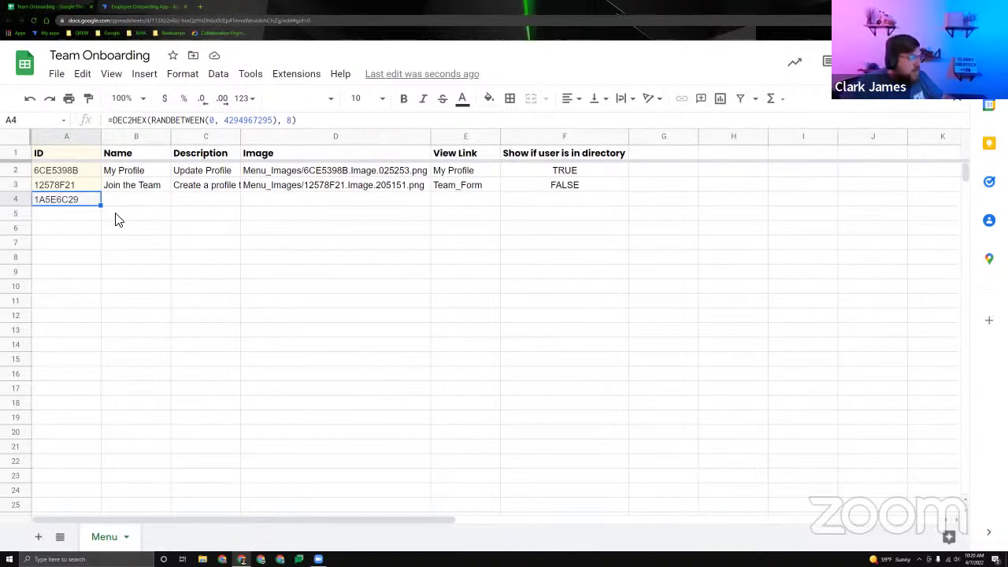
Copy A4 and paste it back as values only, fixing the random ID.
{"action": "right_click", "coordinate": [53, 203]}
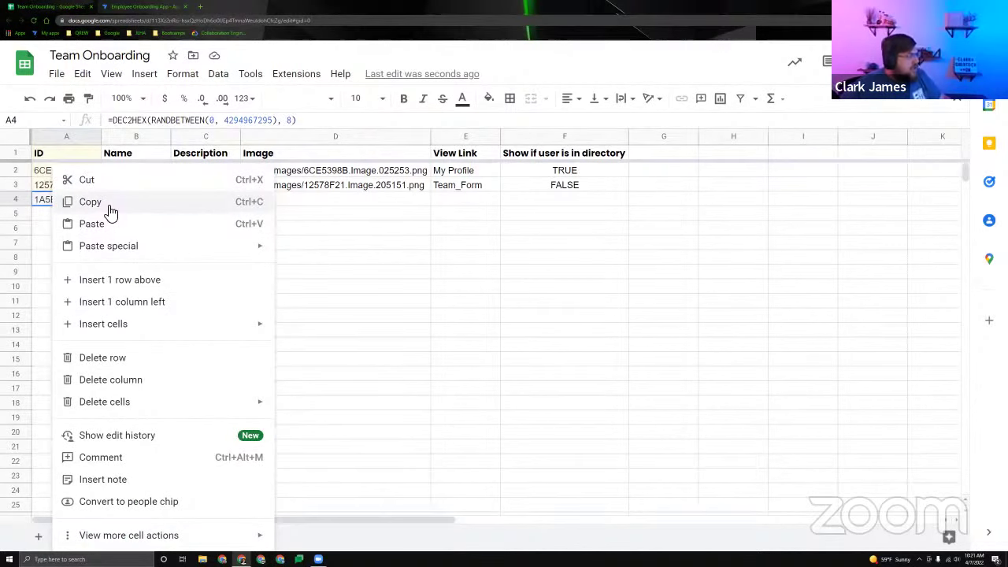
{"action": "mouse_move", "coordinate": [126, 250]}
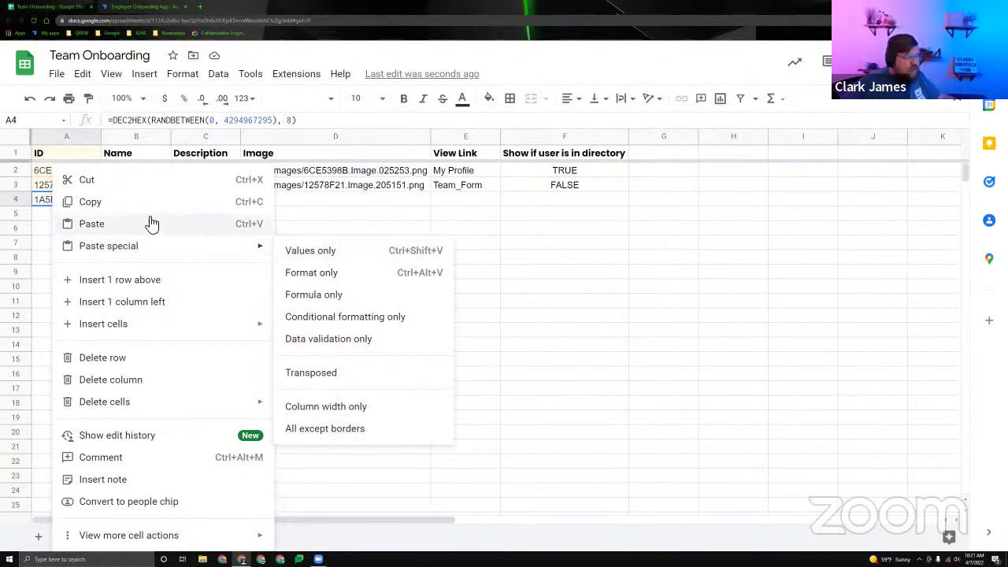
{"action": "left_click", "coordinate": [45, 202]}
{"action": "right_click", "coordinate": [57, 201]}
{"action": "left_click", "coordinate": [68, 206]}
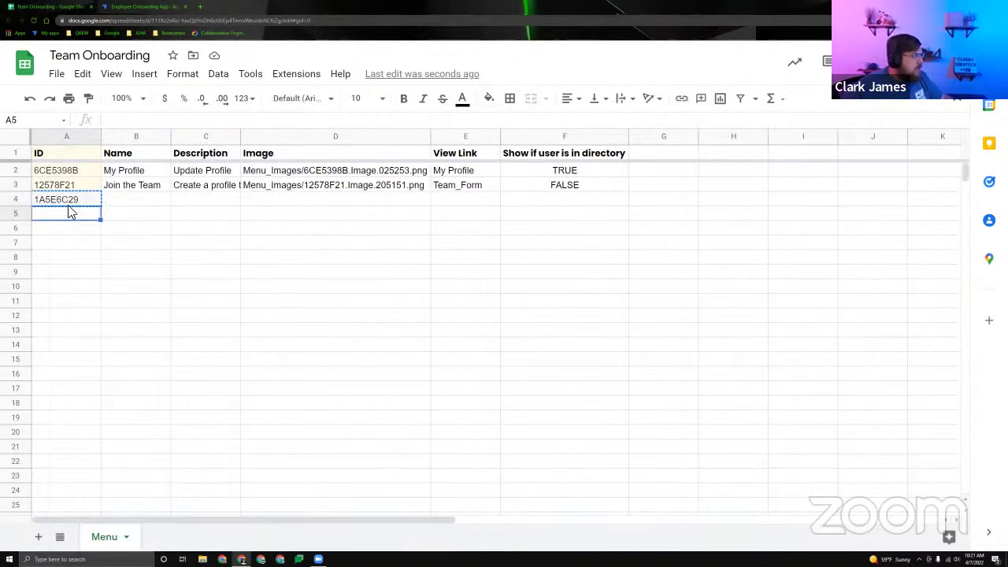
{"action": "right_click", "coordinate": [70, 214]}
{"action": "mouse_move", "coordinate": [189, 246]}
{"action": "key", "text": "ctrl+shift+v"}
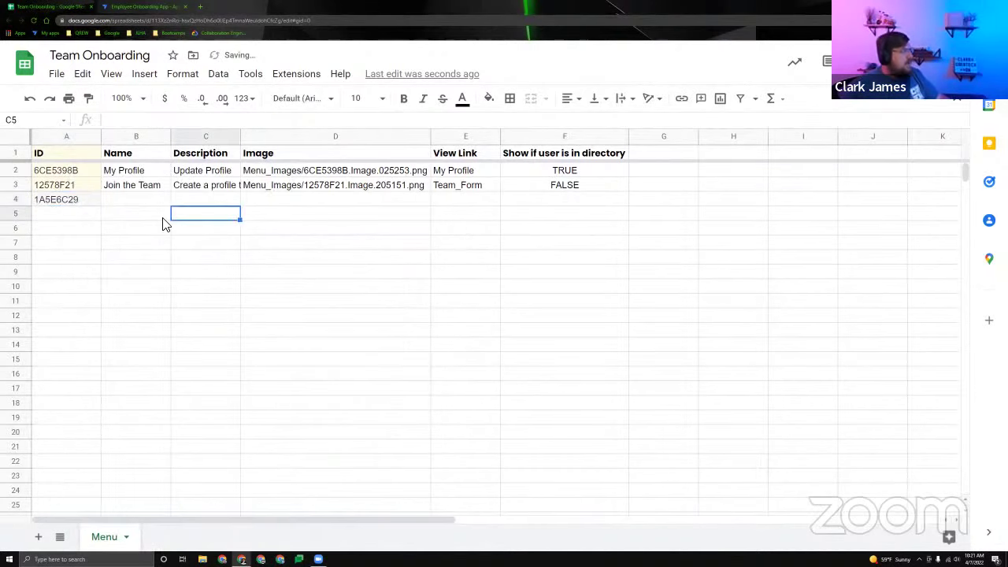
{"action": "left_click", "coordinate": [129, 203]}
{"action": "left_click", "coordinate": [69, 200]}
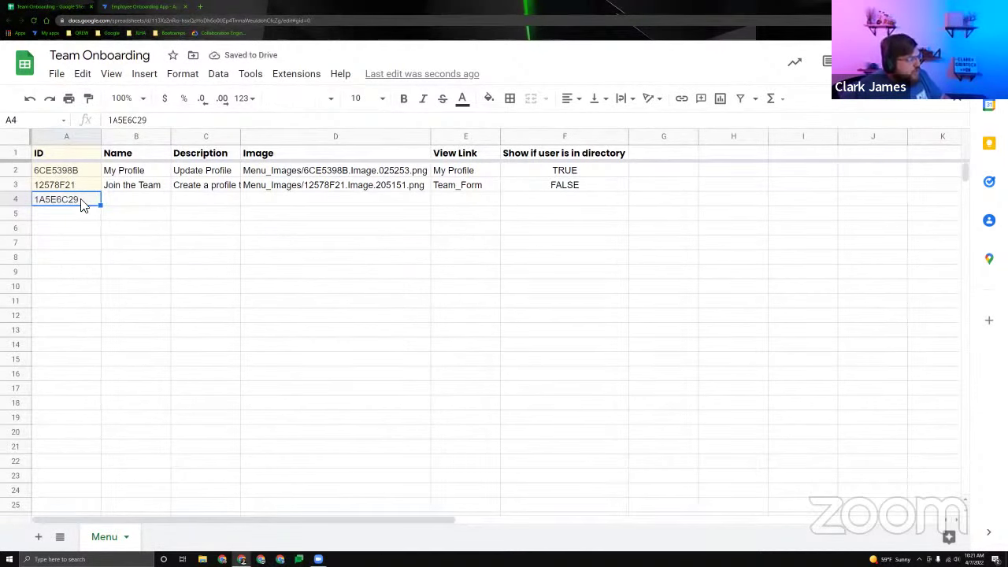
Check the three IDs in A2:A4, then delete the trial ID from A4.
{"action": "left_click_drag", "start_coordinate": [79, 173], "coordinate": [85, 201]}
{"action": "left_click", "coordinate": [141, 207]}
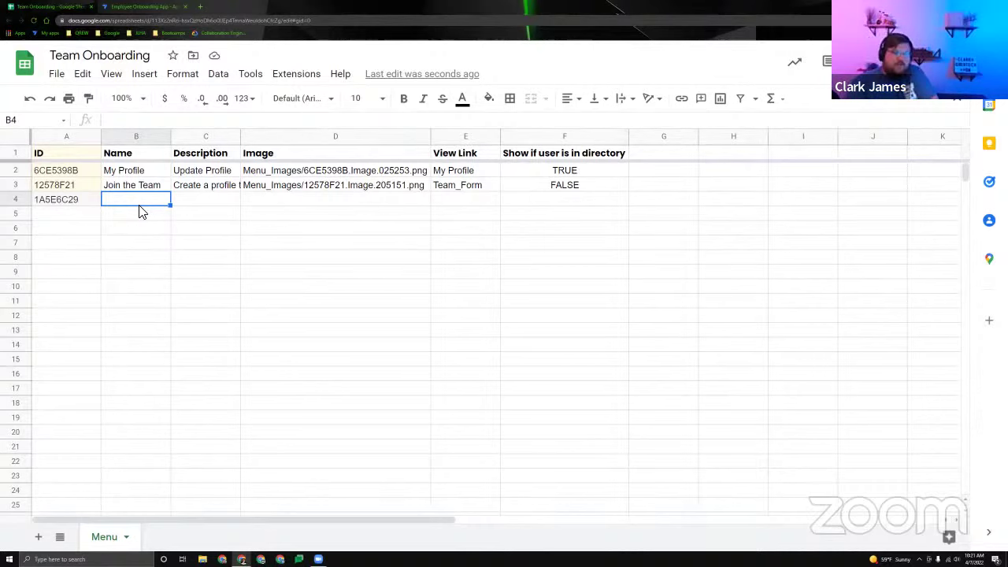
{"action": "left_click", "coordinate": [84, 200]}
{"action": "key", "text": "ctrl+shift+i"}
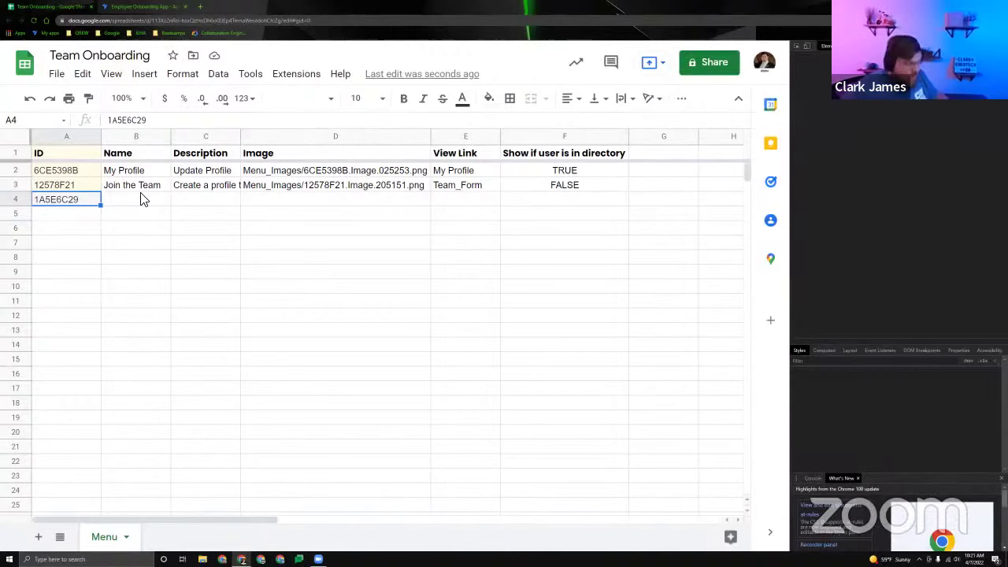
{"action": "left_click", "coordinate": [130, 213]}
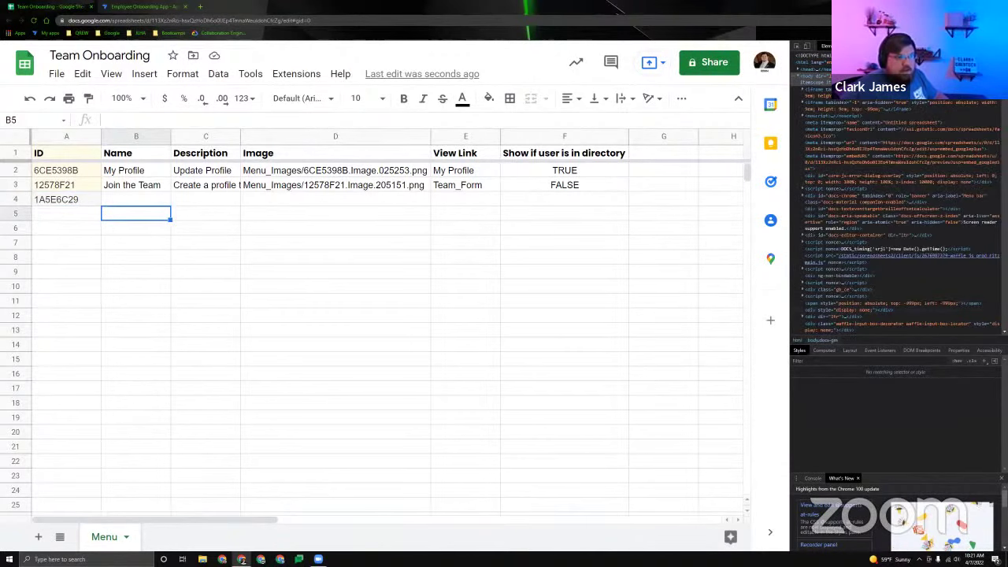
{"action": "key", "text": "ctrl+shift+i"}
{"action": "left_click", "coordinate": [80, 202]}
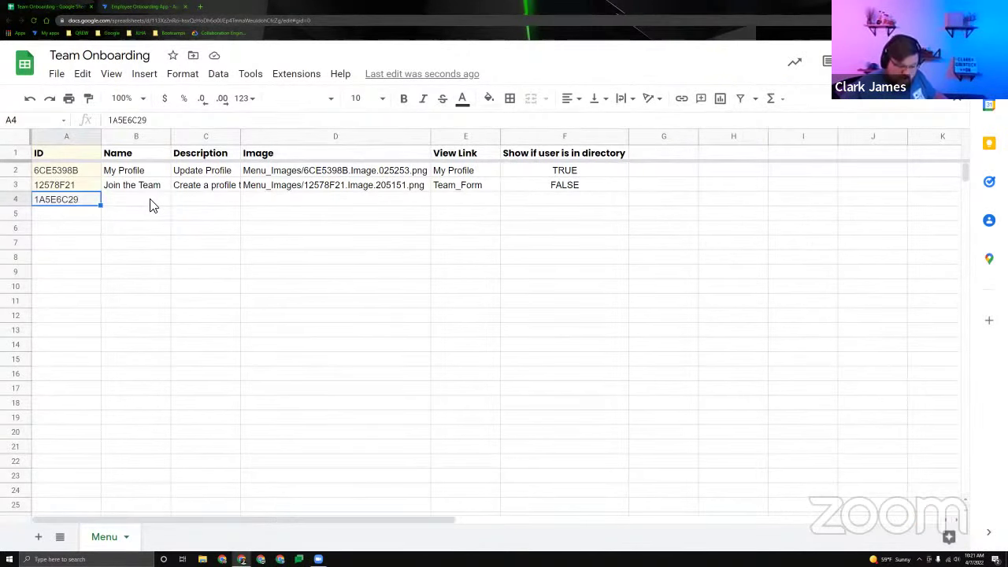
{"action": "key", "text": "Delete"}
{"action": "left_click", "coordinate": [150, 202]}
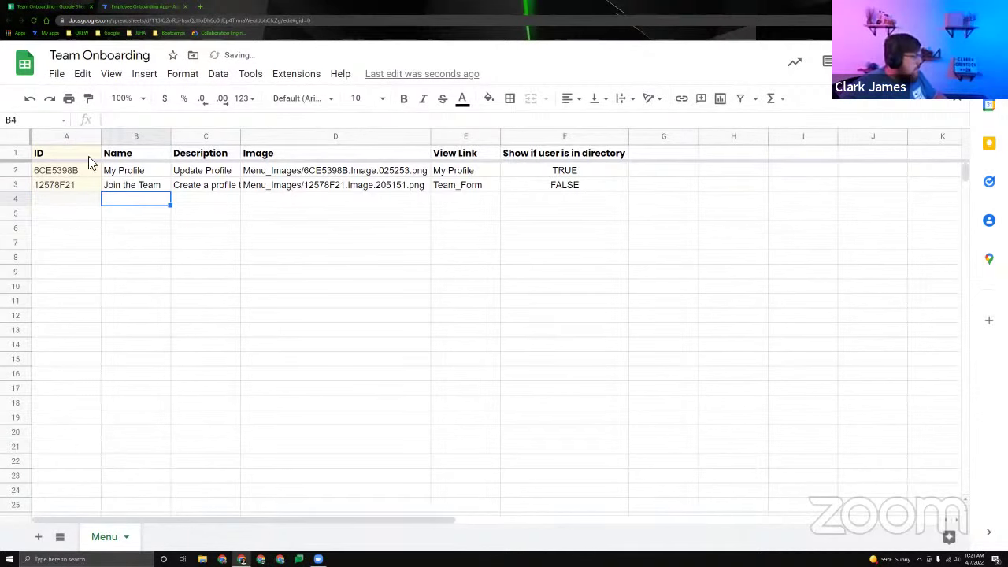
{"action": "left_click", "coordinate": [78, 136]}
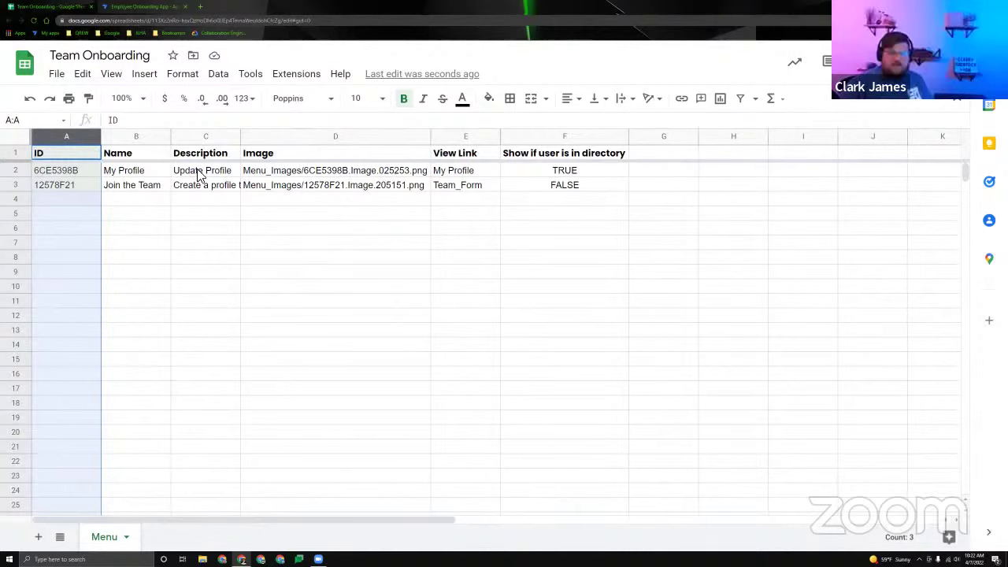
{"action": "left_click", "coordinate": [88, 204]}
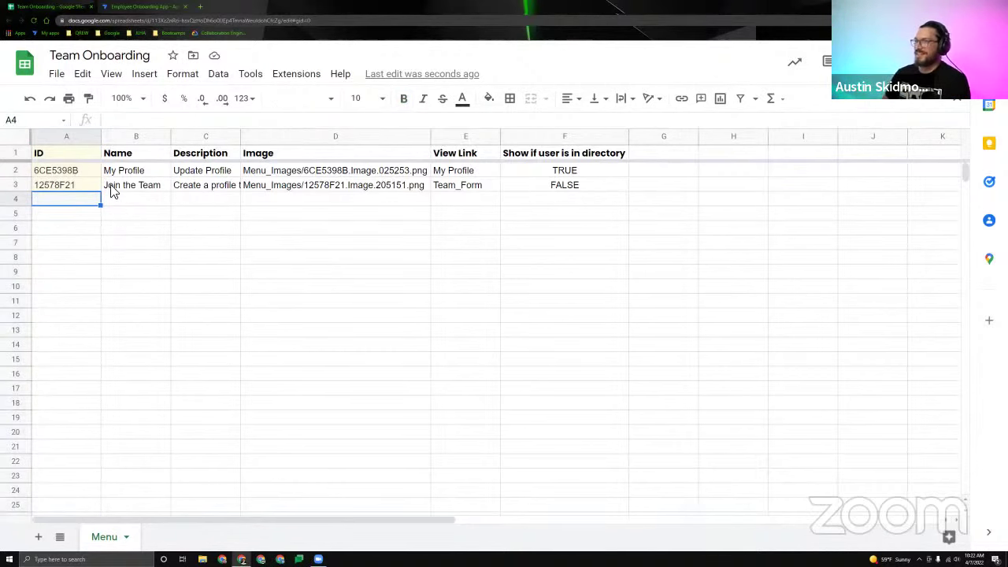
{"action": "left_click", "coordinate": [69, 155]}
{"action": "left_click", "coordinate": [79, 184]}
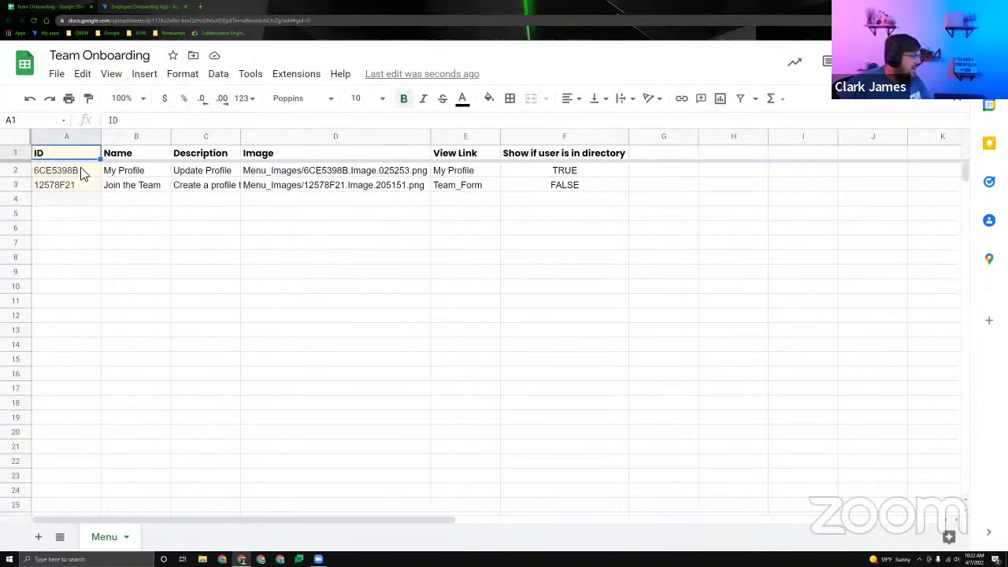
{"action": "left_click", "coordinate": [82, 172]}
{"action": "left_click", "coordinate": [77, 190]}
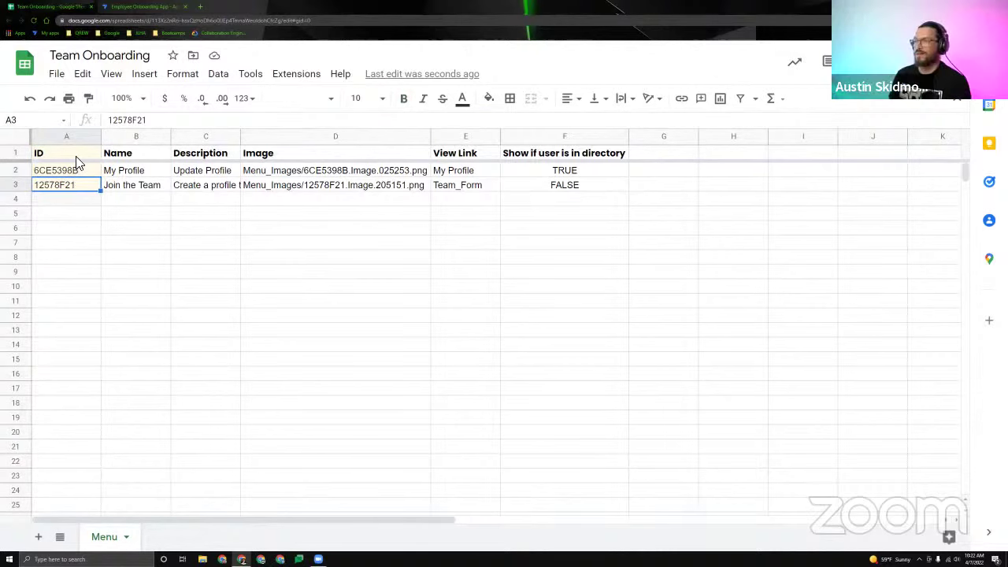
{"action": "left_click", "coordinate": [75, 172]}
{"action": "left_click", "coordinate": [77, 189]}
{"action": "left_click", "coordinate": [74, 154]}
{"action": "left_click", "coordinate": [74, 188]}
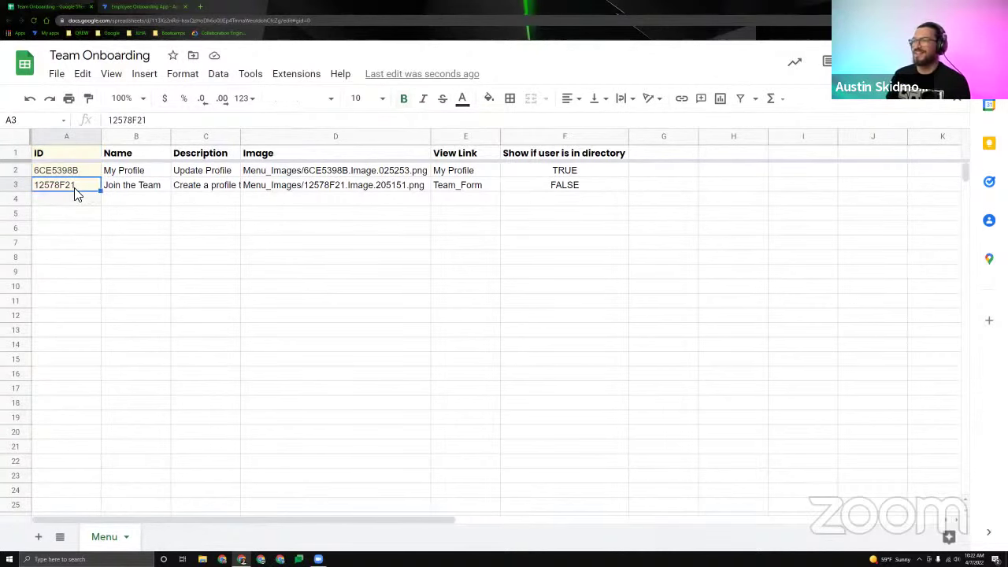
{"action": "left_click", "coordinate": [82, 158]}
{"action": "left_click", "coordinate": [79, 172]}
{"action": "left_click", "coordinate": [79, 190]}
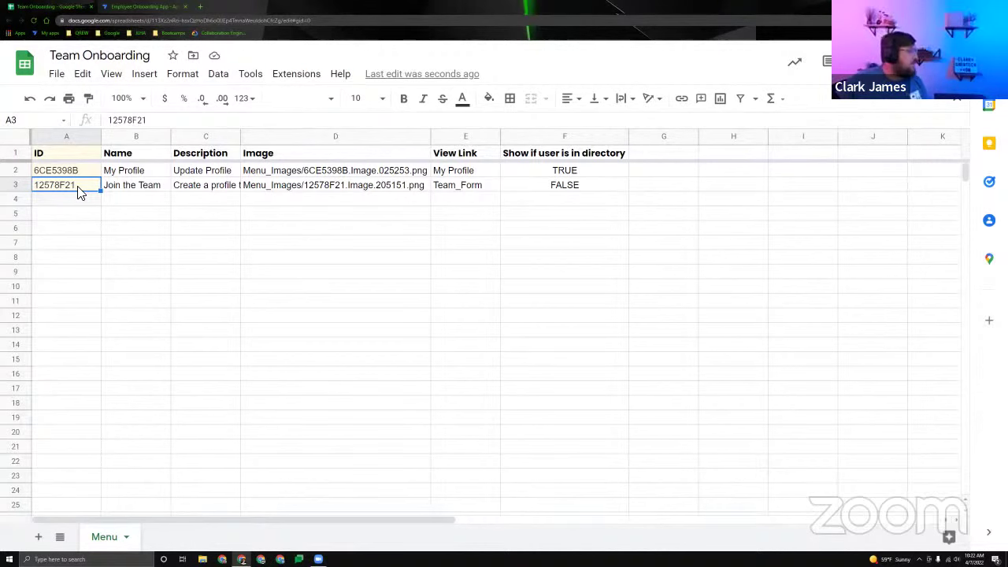
{"action": "left_click", "coordinate": [68, 168]}
{"action": "left_click", "coordinate": [68, 187]}
{"action": "left_click", "coordinate": [69, 170]}
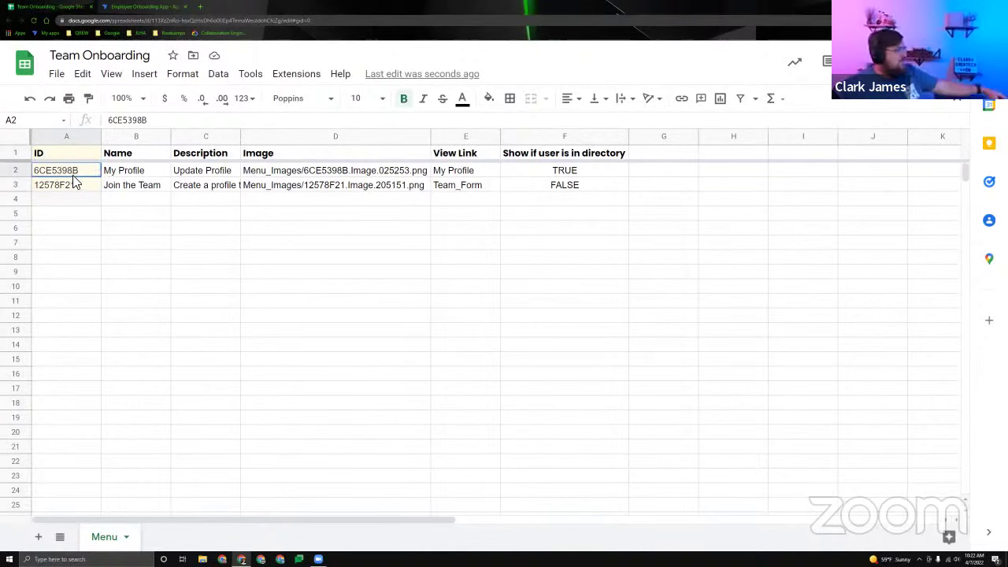
{"action": "left_click", "coordinate": [72, 185]}
{"action": "left_click", "coordinate": [67, 154]}
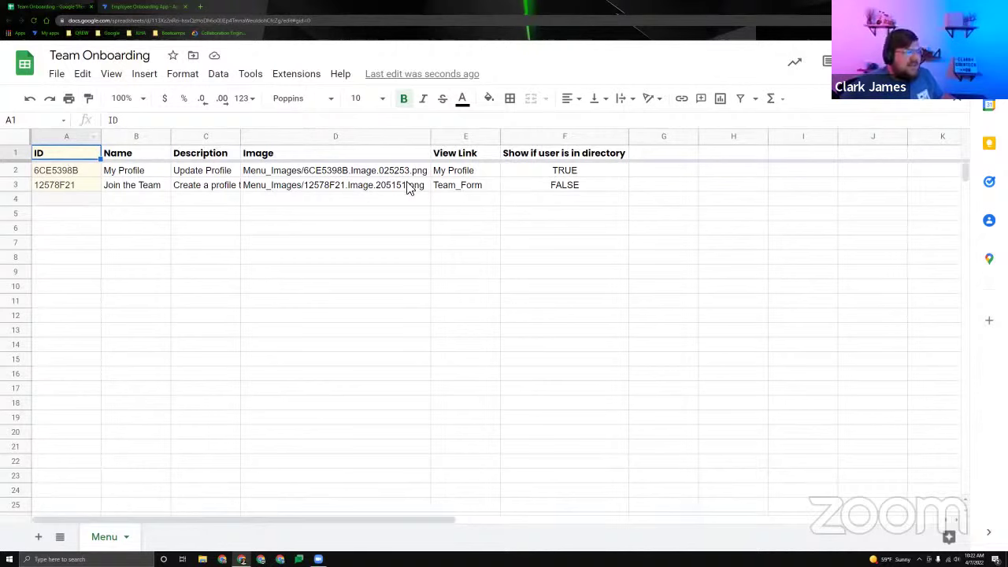
{"action": "left_click", "coordinate": [469, 157]}
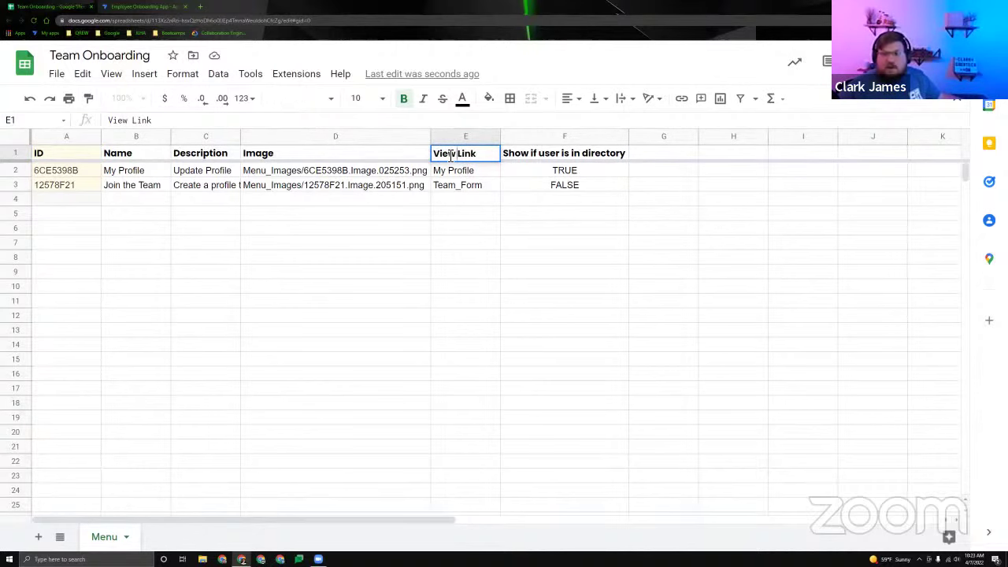
Replace the E1 header text 'View Link' with 'view_link' on the Menu sheet.
{"action": "left_click_drag", "start_coordinate": [54, 152], "coordinate": [553, 158]}
{"action": "left_click", "coordinate": [490, 157]}
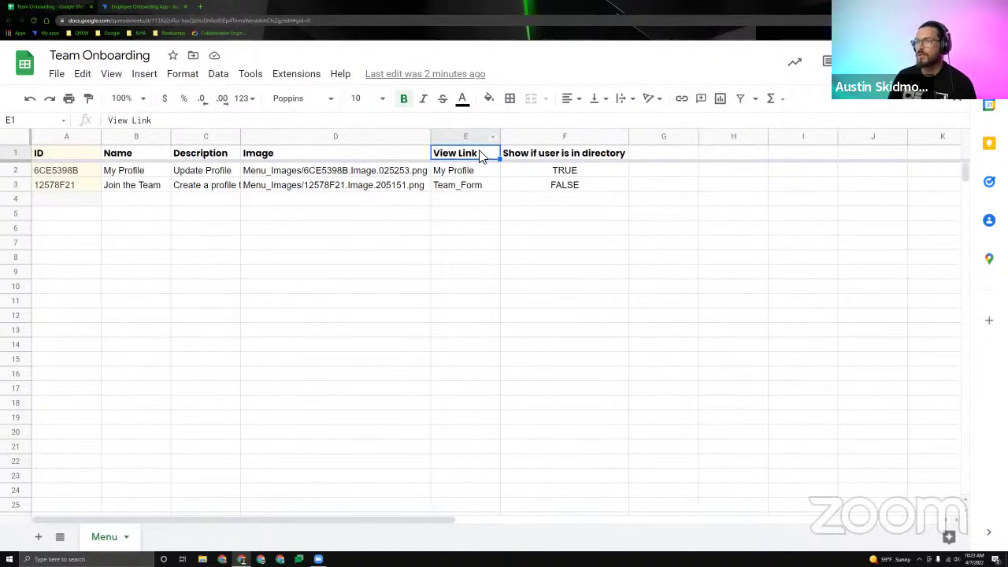
{"action": "double_click", "coordinate": [490, 153]}
{"action": "key", "text": "ctrl+a"}
{"action": "type", "text": "View"}
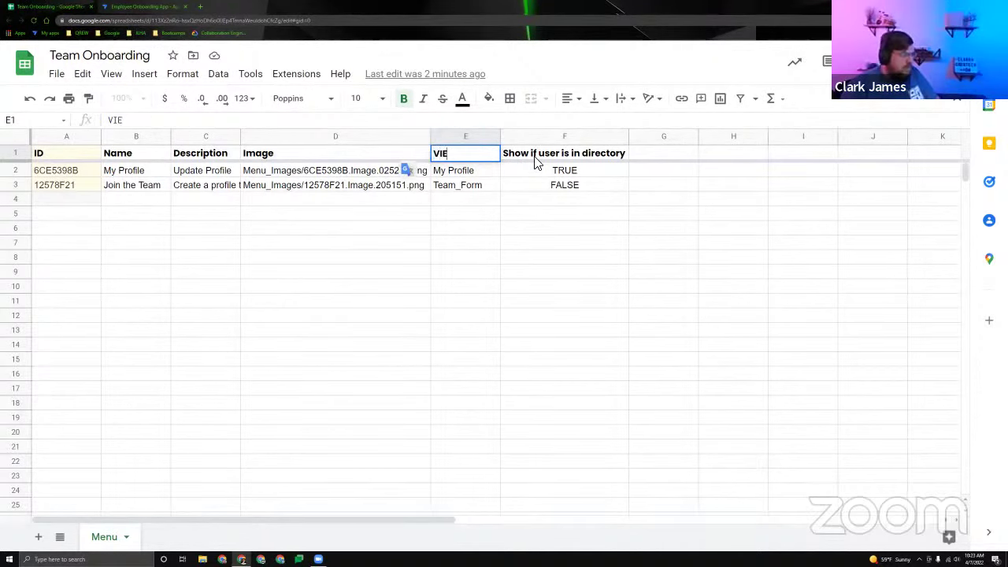
{"action": "key", "text": "BackSpace"}
{"action": "key", "text": "BackSpace"}
{"action": "key", "text": "BackSpace"}
{"action": "key", "text": "BackSpace"}
{"action": "type", "text": "view"}
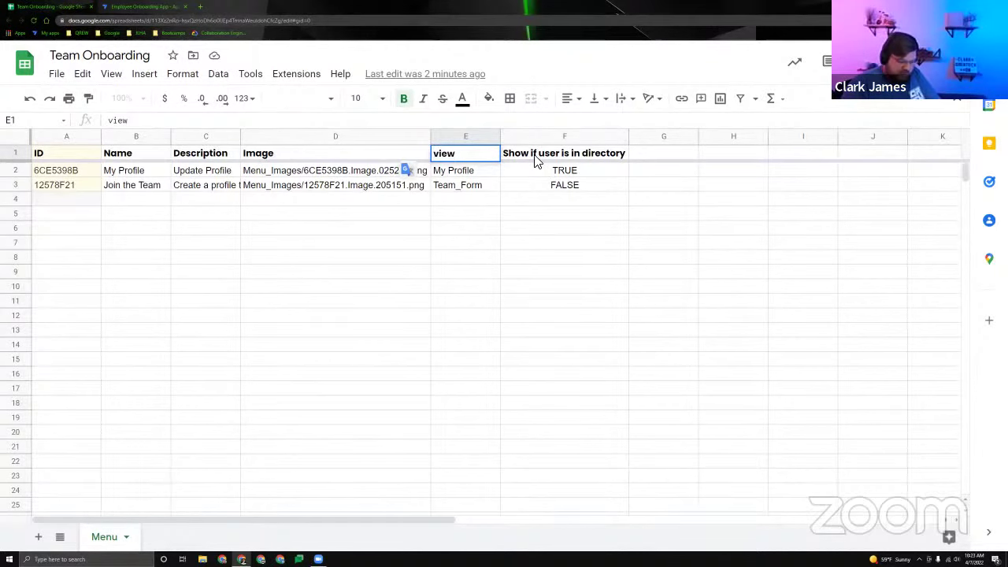
{"action": "type", "text": "_link"}
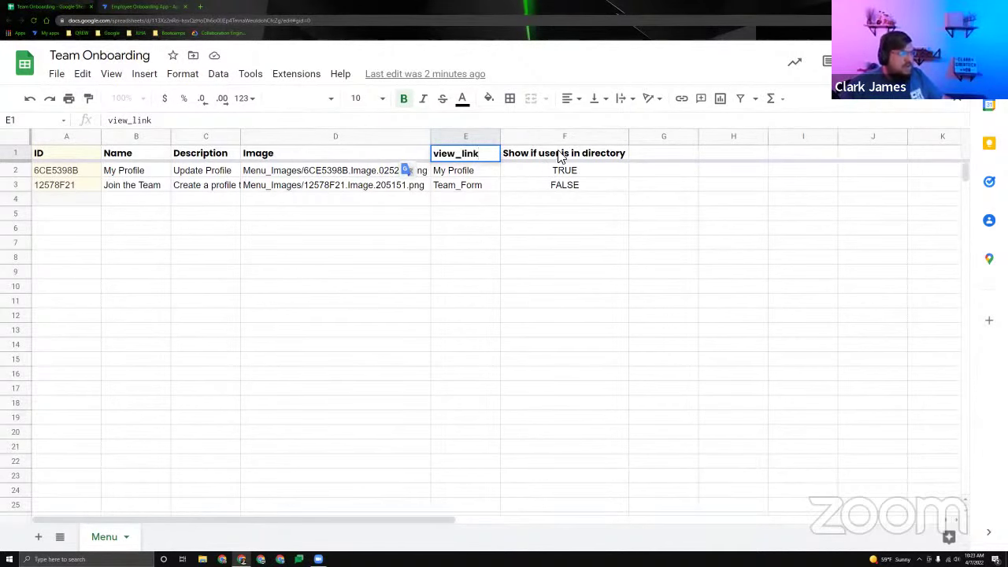
{"action": "key", "text": "Return"}
{"action": "left_click", "coordinate": [494, 156]}
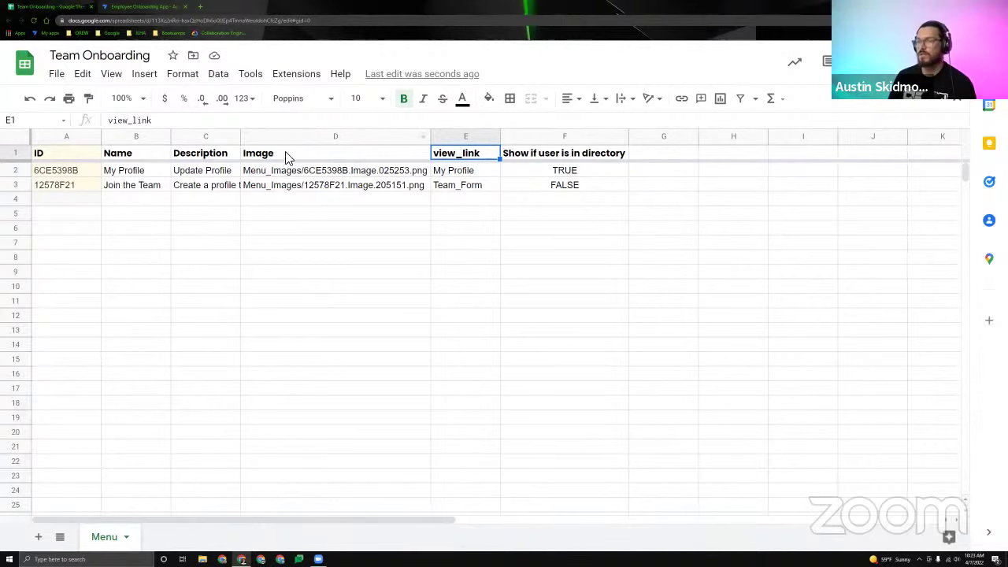
{"action": "key", "text": "Left"}
{"action": "key", "text": "Left"}
{"action": "key", "text": "Left"}
{"action": "key", "text": "Left"}
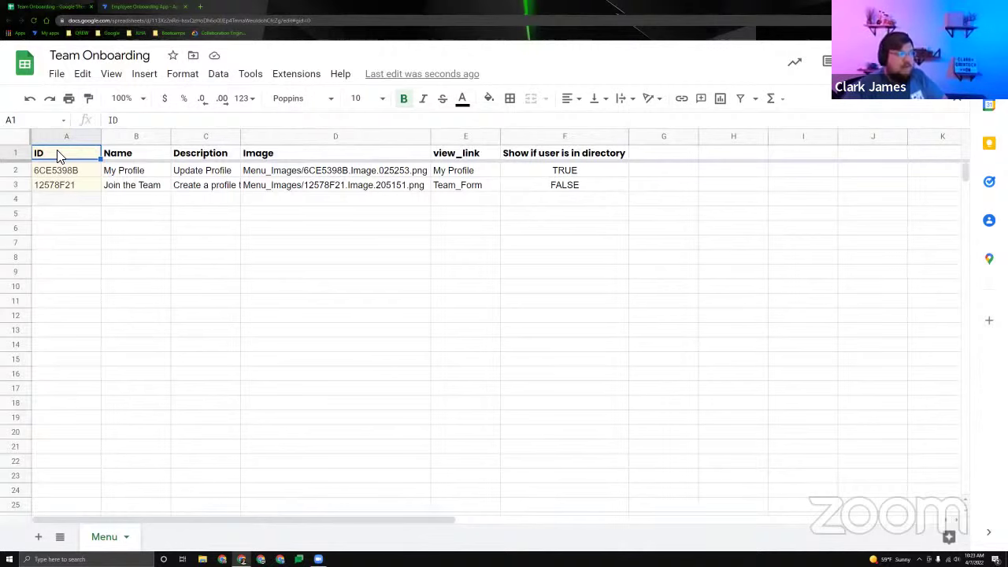
{"action": "left_click", "coordinate": [124, 162]}
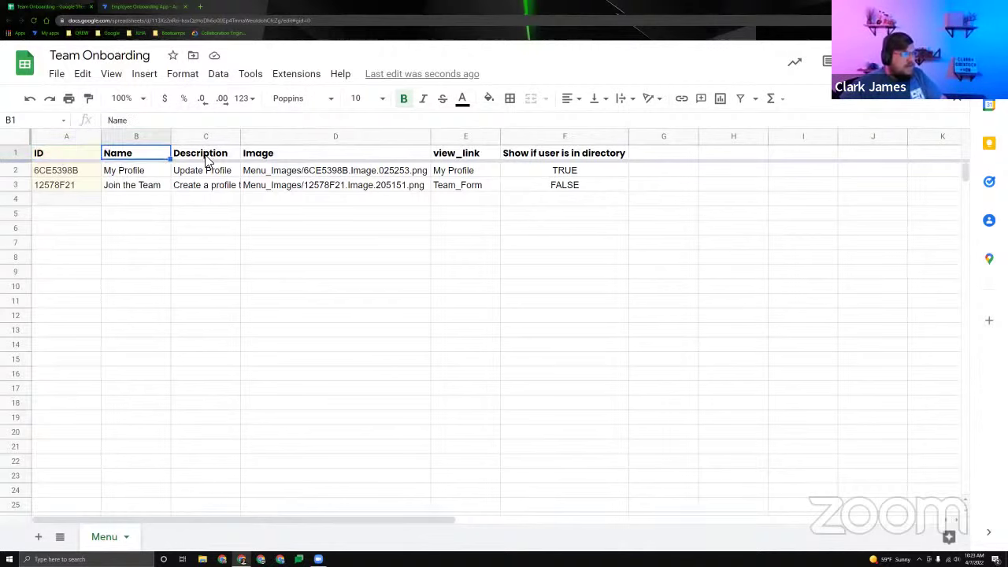
{"action": "key", "text": "Right"}
{"action": "key", "text": "Right"}
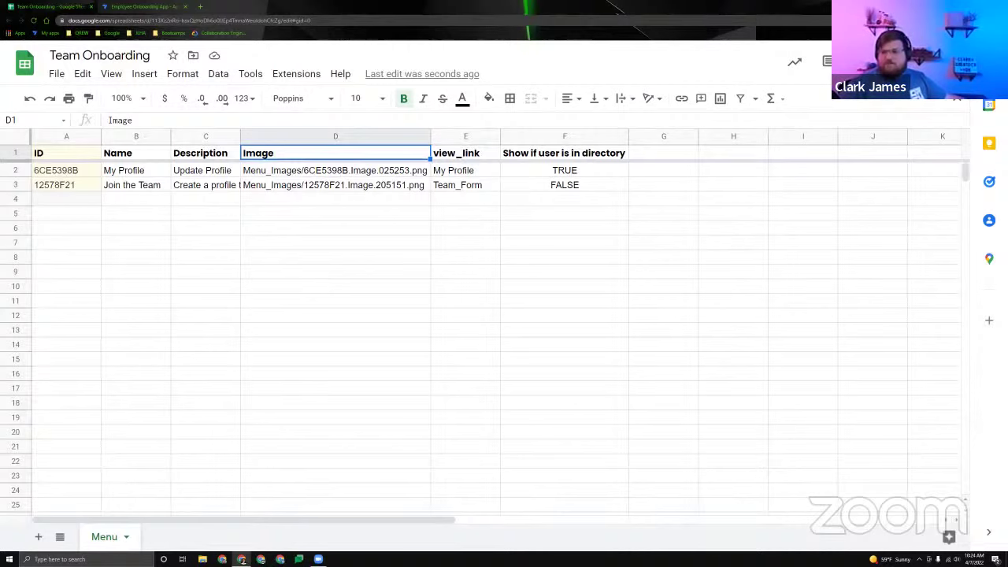
{"action": "left_click", "coordinate": [476, 202]}
{"action": "left_click", "coordinate": [470, 175]}
{"action": "left_click", "coordinate": [473, 211]}
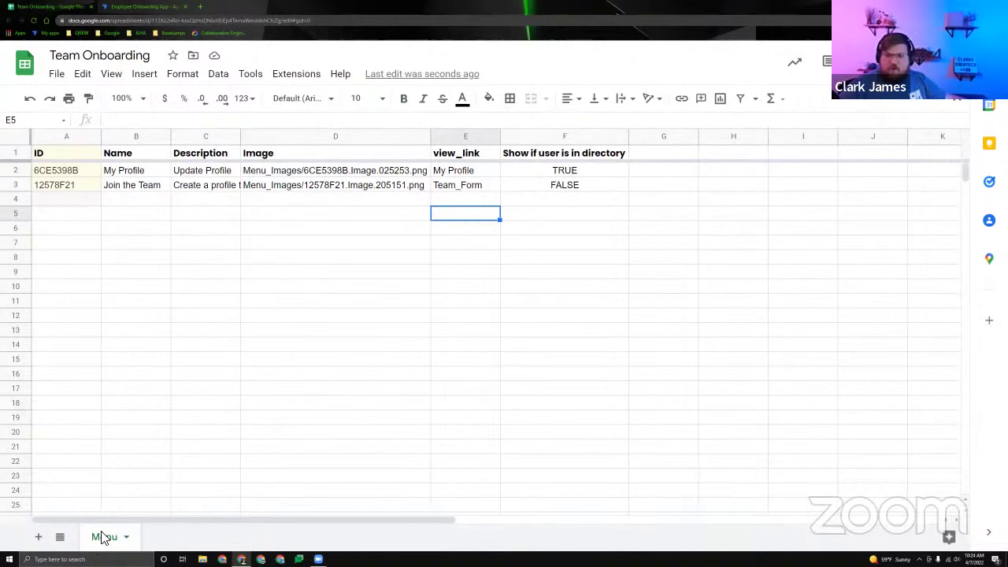
Rename the Menu sheet tab to 'Graphs'.
{"action": "double_click", "coordinate": [104, 537]}
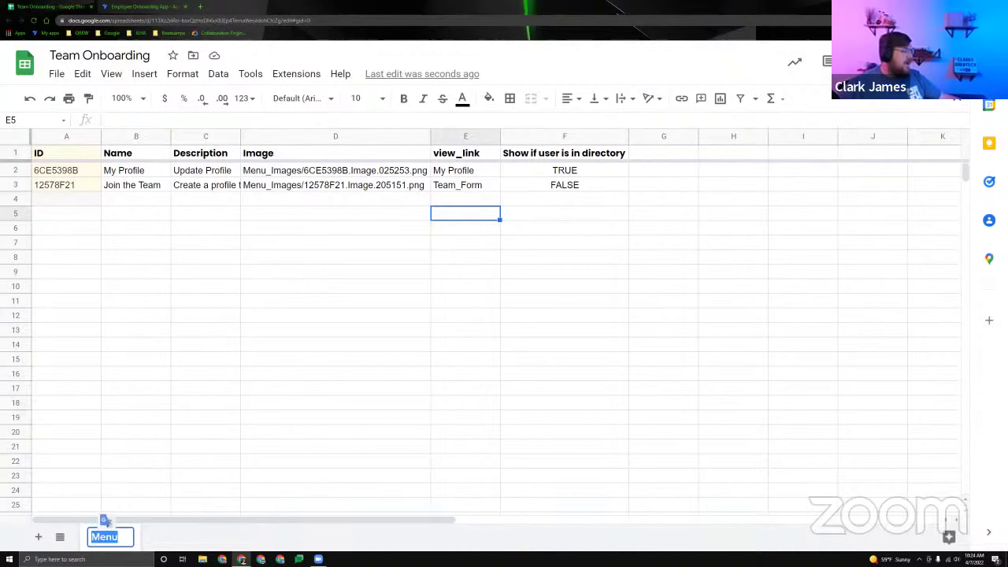
{"action": "left_click", "coordinate": [123, 535]}
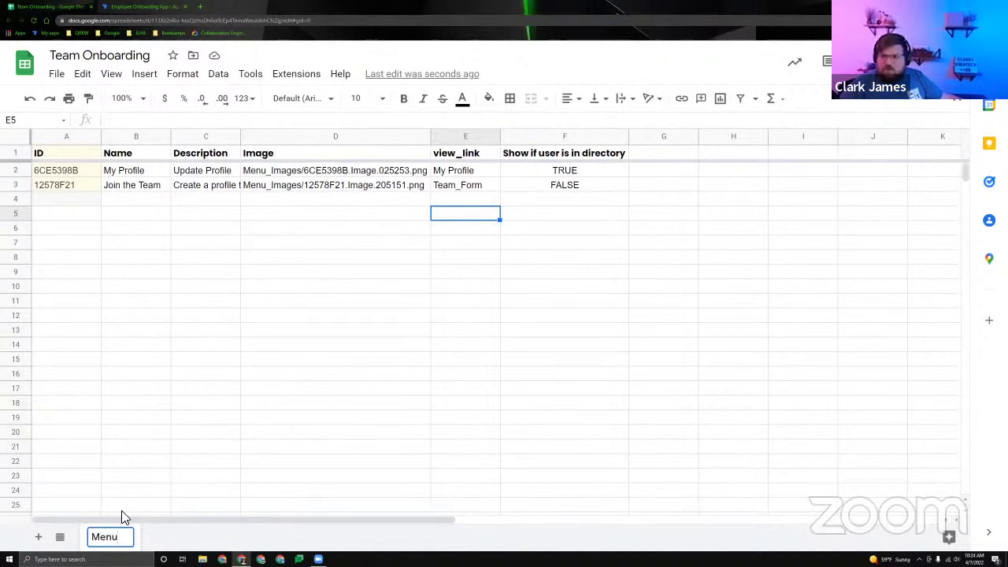
{"action": "type", "text": "s"}
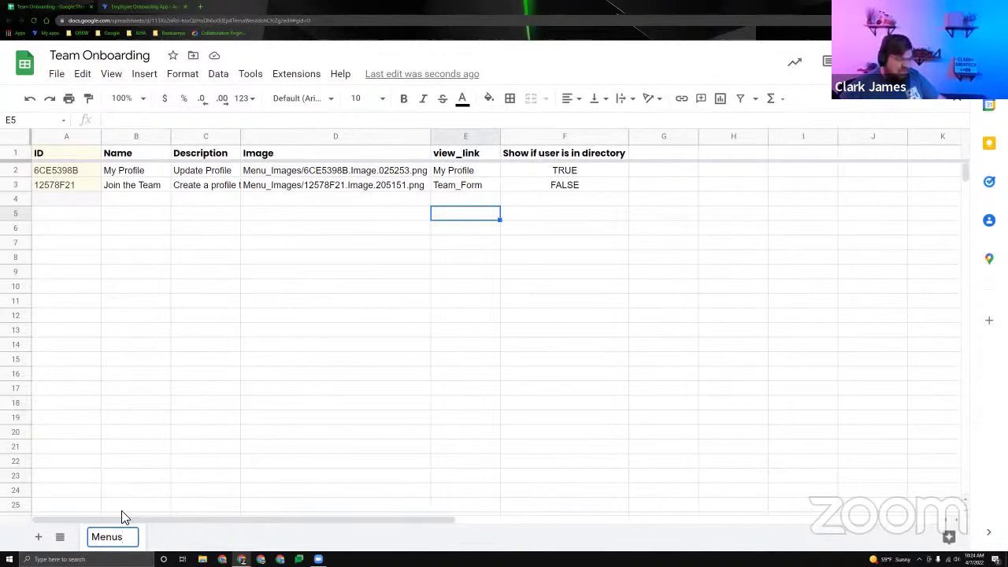
{"action": "key", "text": "BackSpace"}
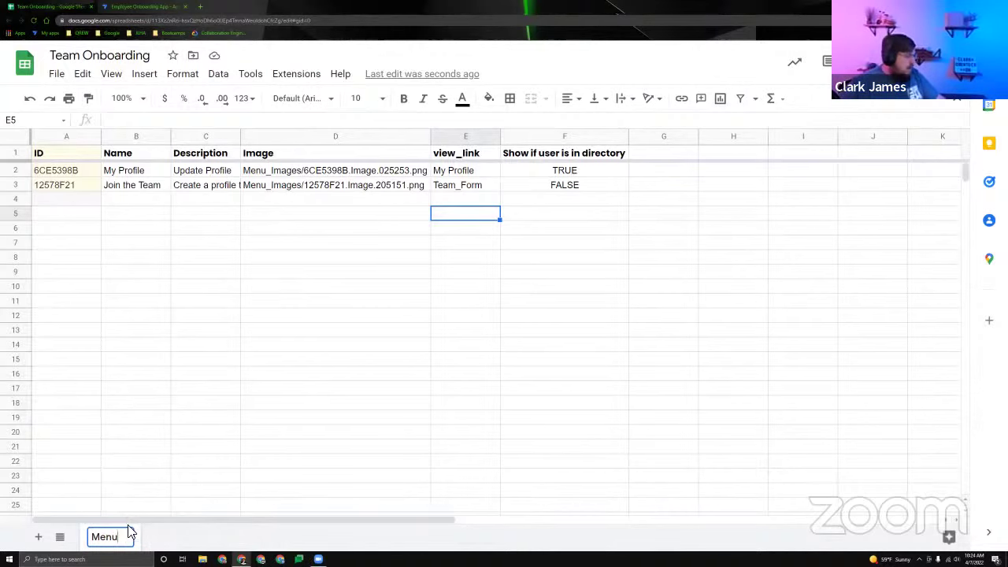
{"action": "key", "text": "Return"}
{"action": "double_click", "coordinate": [126, 536]}
{"action": "key", "text": "BackSpace"}
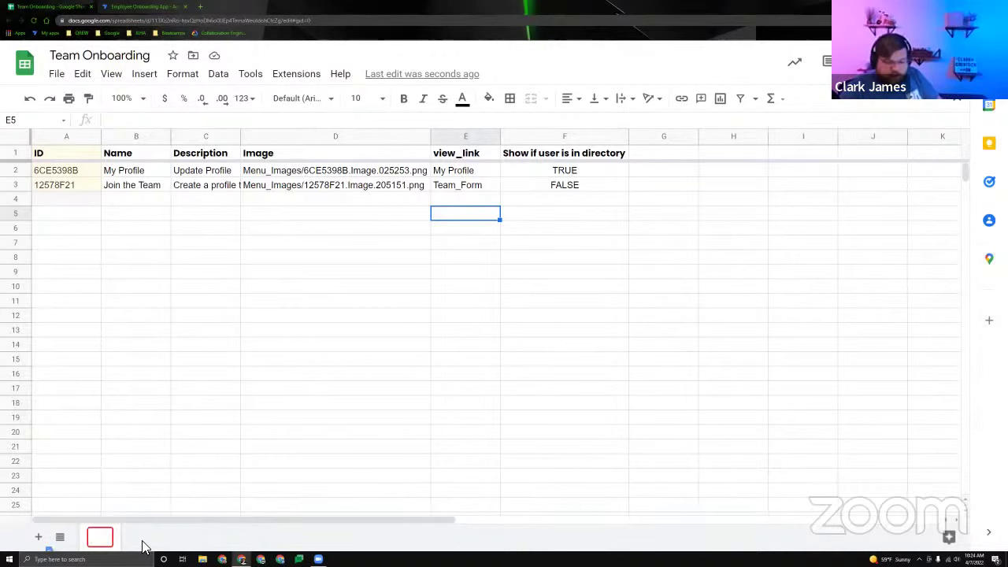
{"action": "type", "text": "Graphs"}
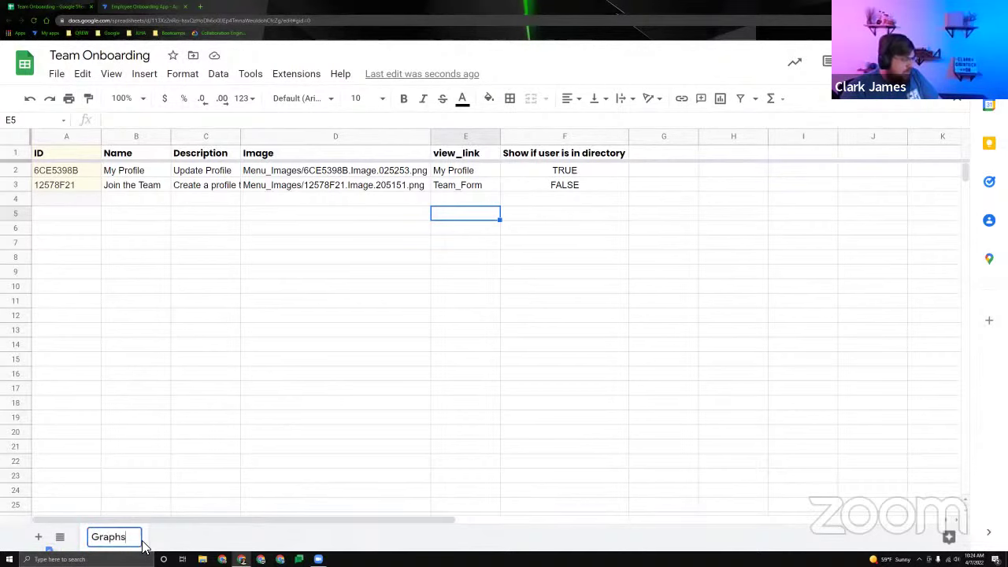
{"action": "key", "text": "Return"}
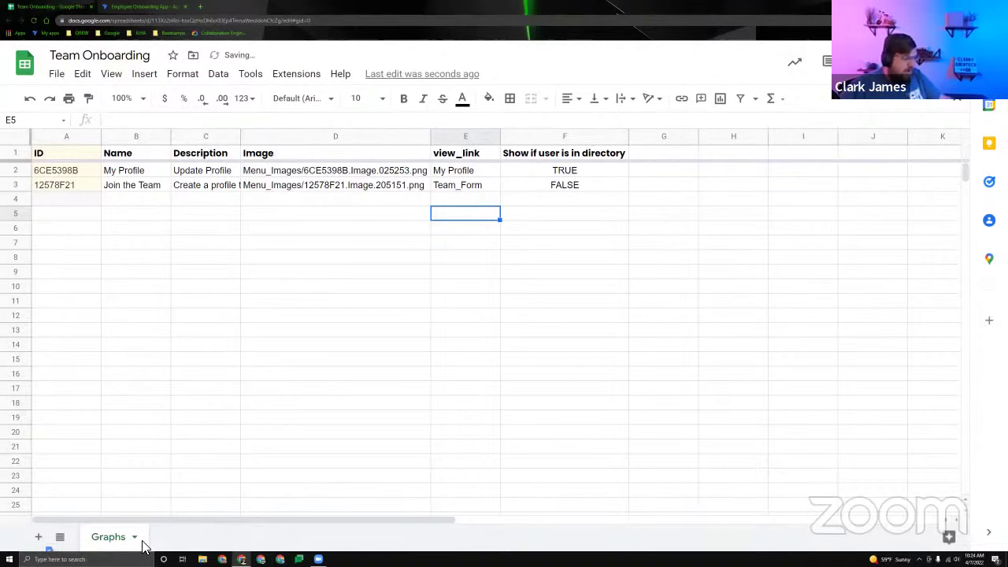
Drop the trailing 's' so the sheet tab reads 'Graph'.
{"action": "double_click", "coordinate": [108, 537]}
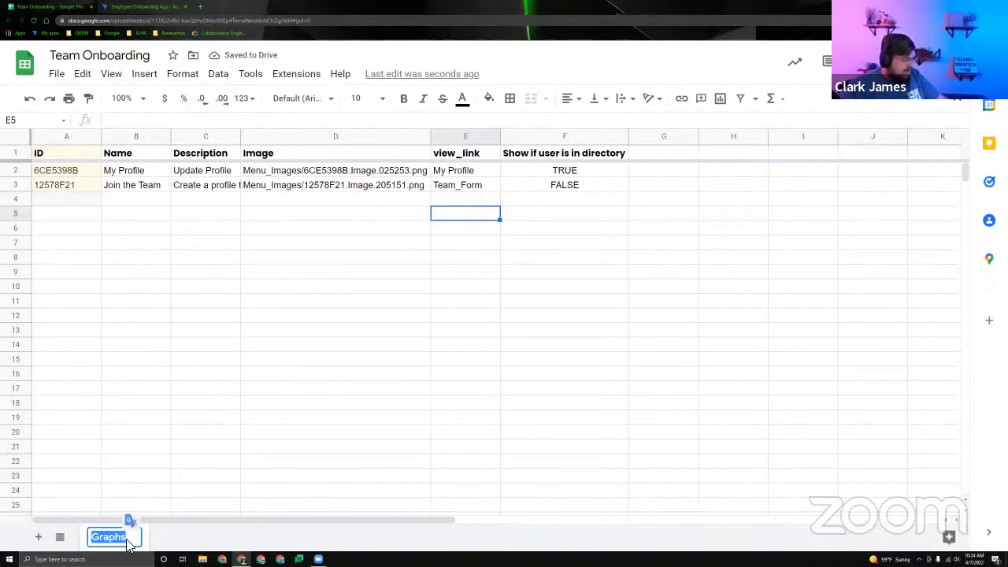
{"action": "left_click", "coordinate": [134, 542]}
{"action": "key", "text": "BackSpace"}
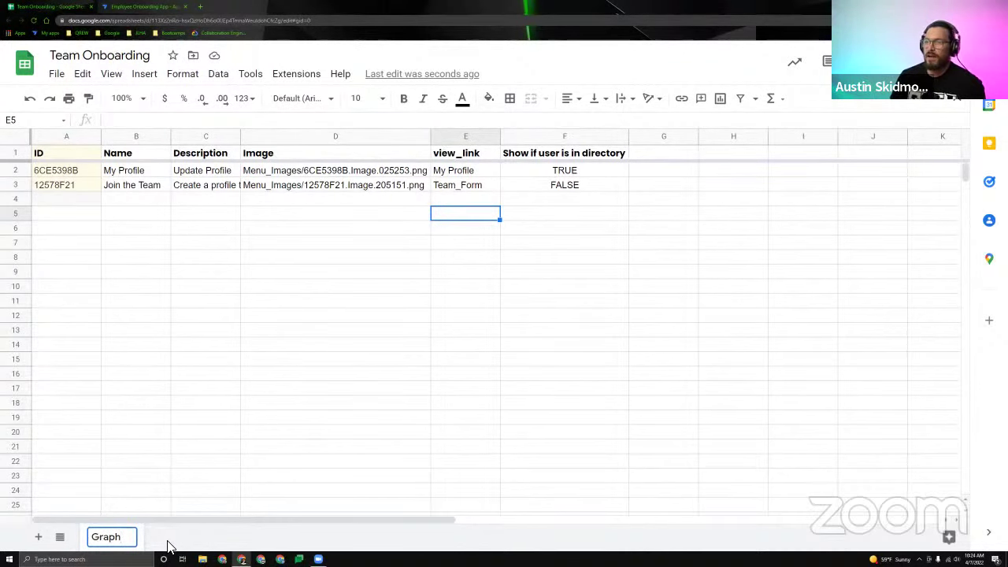
{"action": "key", "text": "Return"}
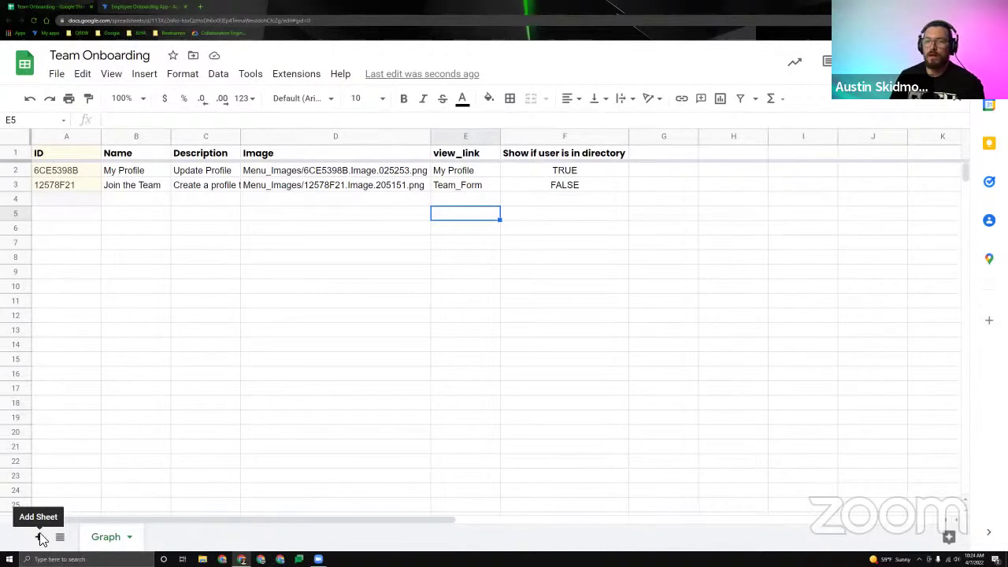
Review the Graph sheet's two menu rows and their TRUE/FALSE flags, then zoom the browser in.
{"action": "left_click", "coordinate": [96, 201]}
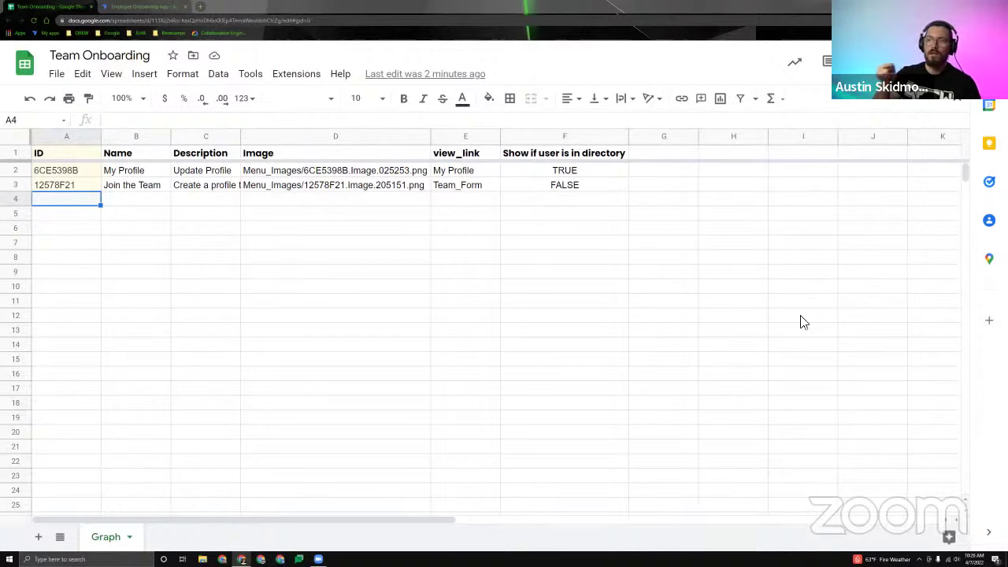
{"action": "left_click", "coordinate": [175, 275]}
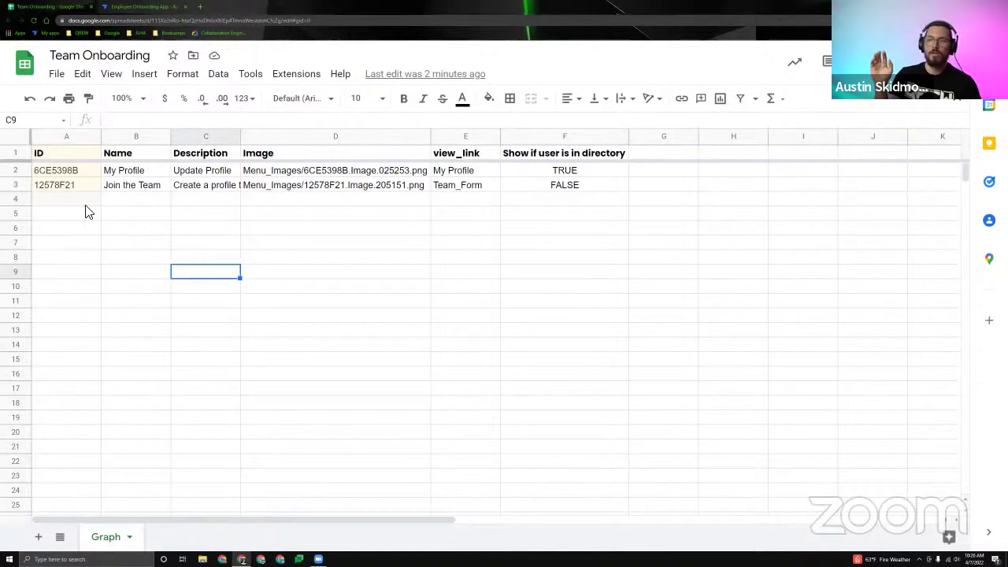
{"action": "left_click_drag", "start_coordinate": [83, 201], "coordinate": [212, 202]}
{"action": "left_click", "coordinate": [208, 238]}
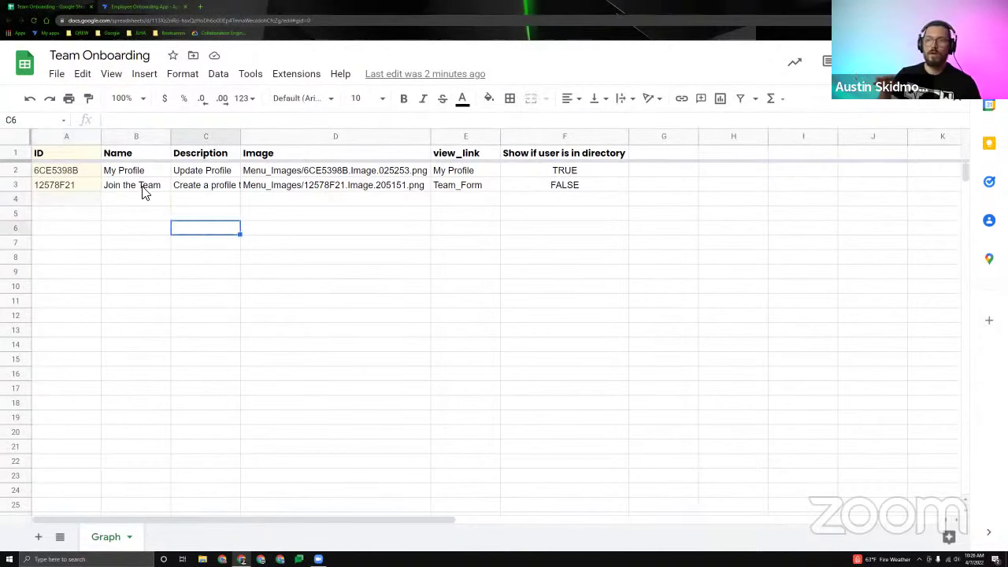
{"action": "left_click", "coordinate": [141, 187]}
{"action": "left_click_drag", "start_coordinate": [563, 171], "coordinate": [562, 197]}
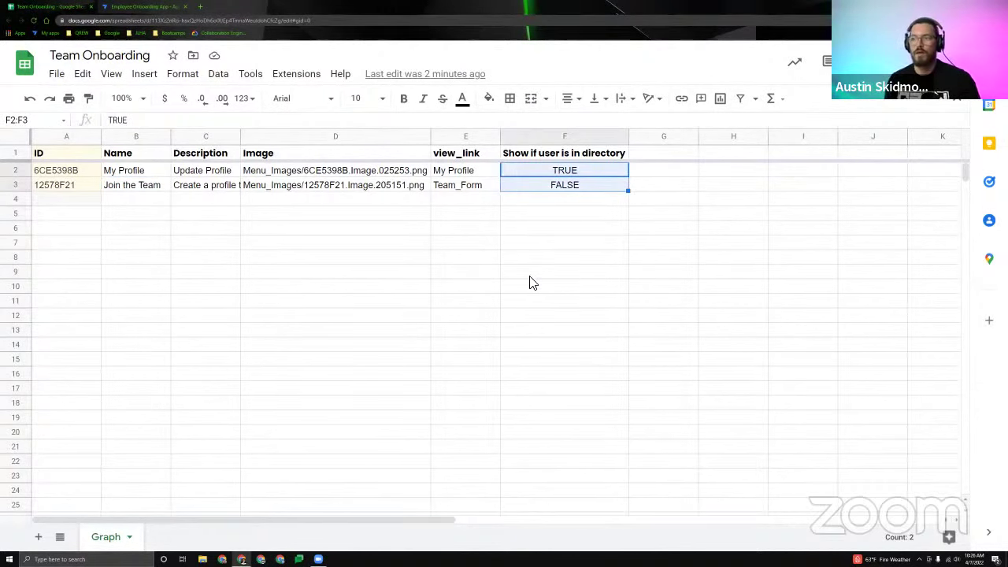
{"action": "left_click", "coordinate": [490, 263]}
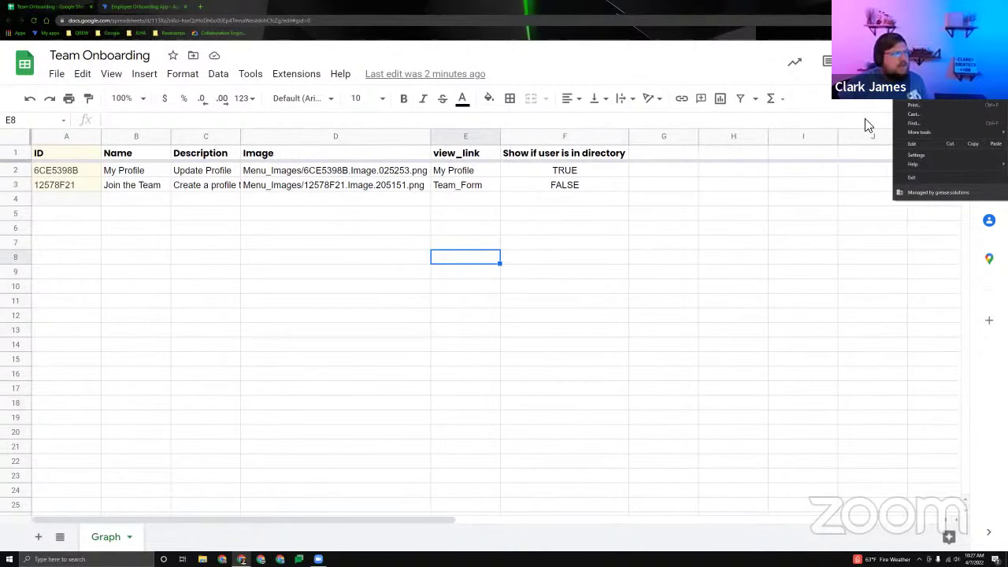
{"action": "key", "text": "ctrl+plus"}
{"action": "left_click_drag", "start_coordinate": [66, 167], "coordinate": [76, 204]}
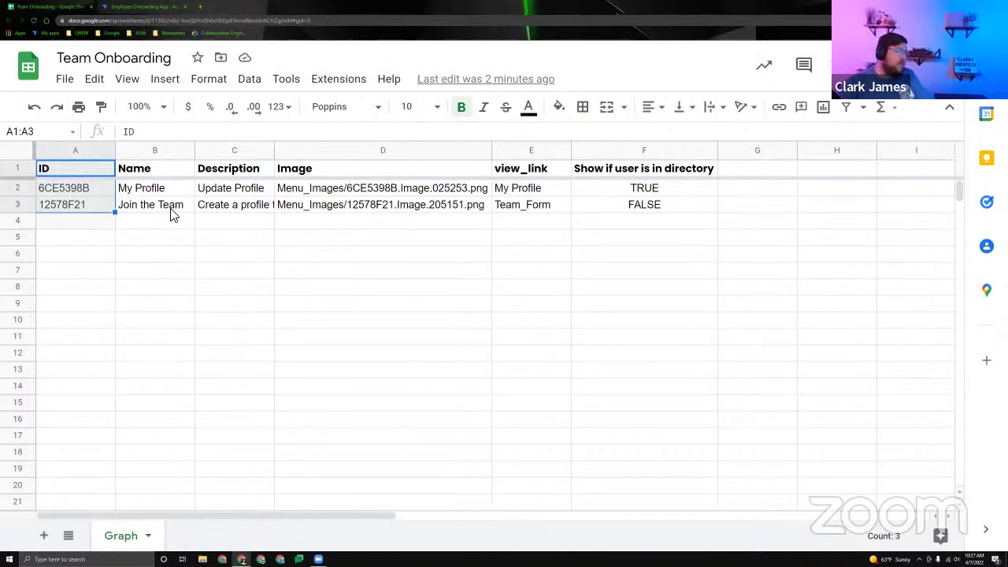
Shade column A (the ID key column) of the Graph sheet light yellow.
{"action": "left_click", "coordinate": [80, 144]}
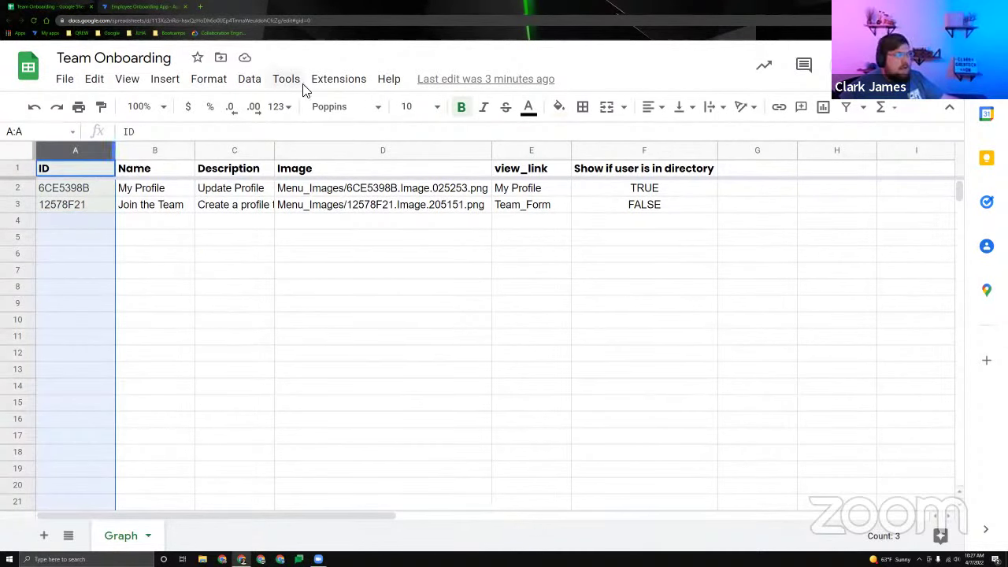
{"action": "left_click", "coordinate": [560, 111]}
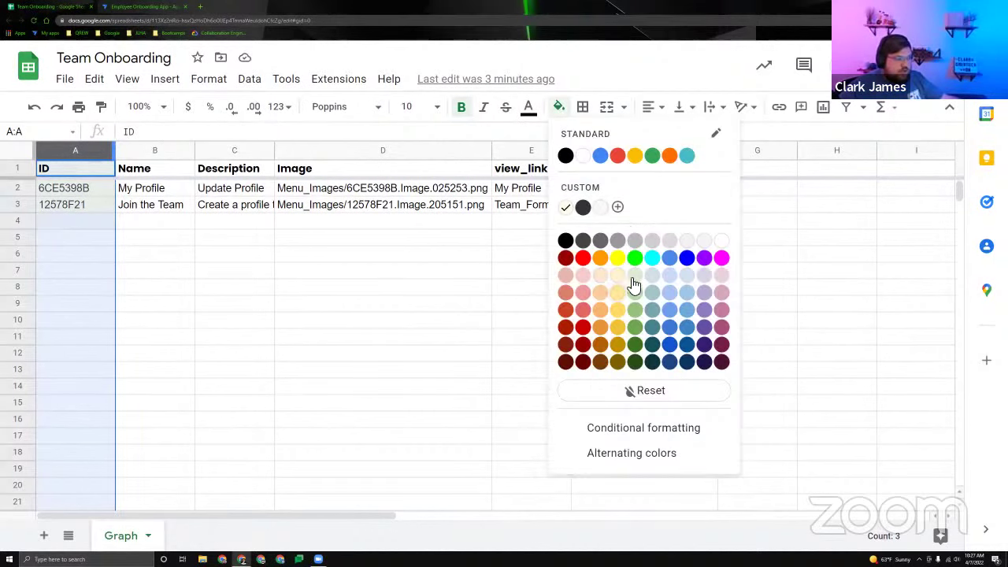
{"action": "left_click", "coordinate": [617, 277]}
{"action": "left_click", "coordinate": [90, 167]}
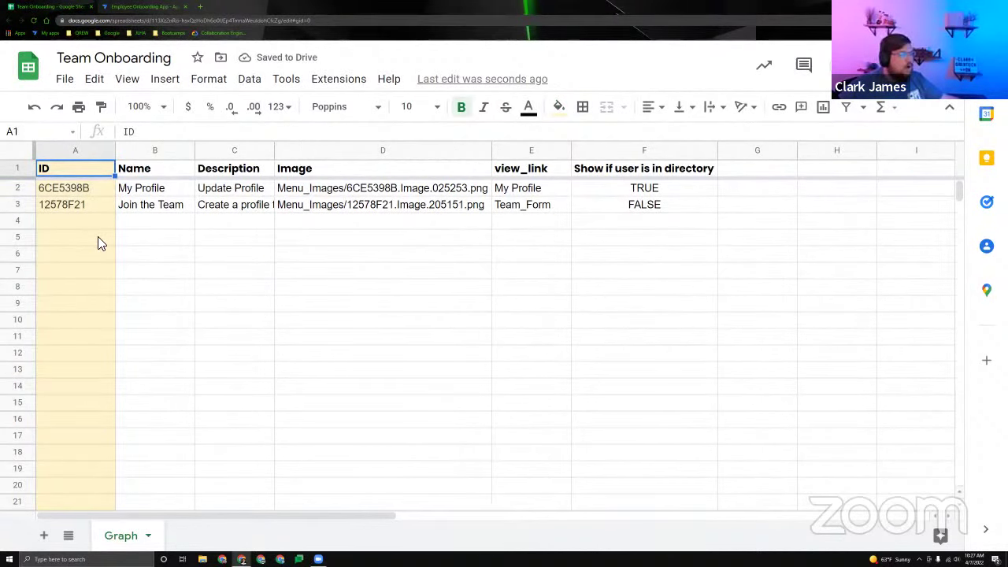
{"action": "left_click_drag", "start_coordinate": [66, 167], "coordinate": [67, 318]}
{"action": "left_click", "coordinate": [155, 252]}
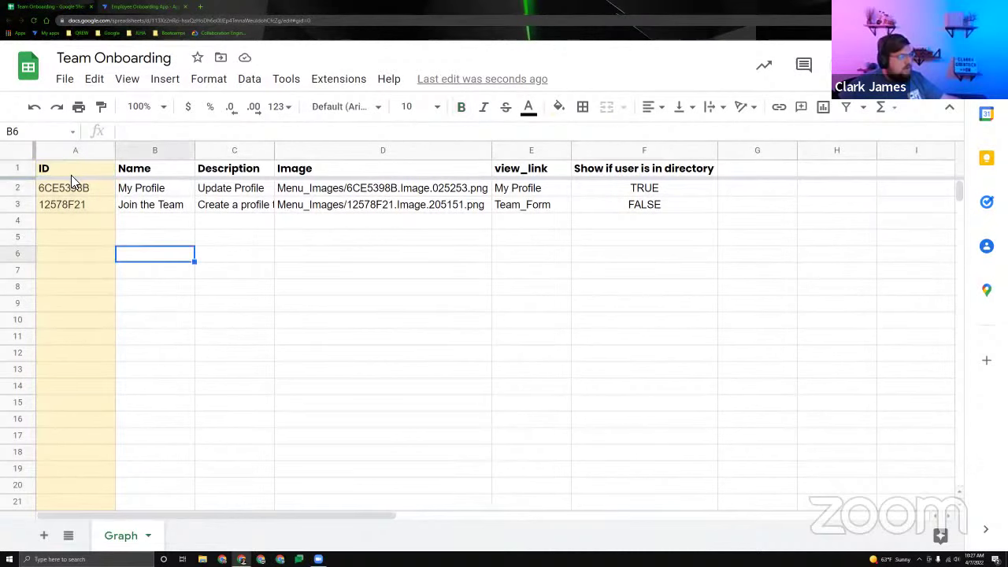
{"action": "left_click_drag", "start_coordinate": [71, 168], "coordinate": [81, 241]}
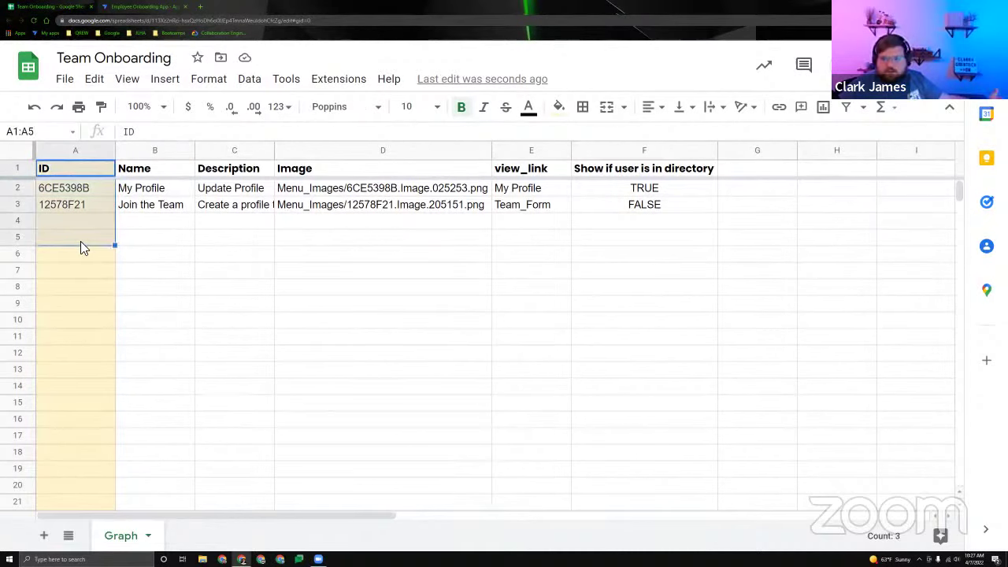
{"action": "left_click", "coordinate": [85, 171]}
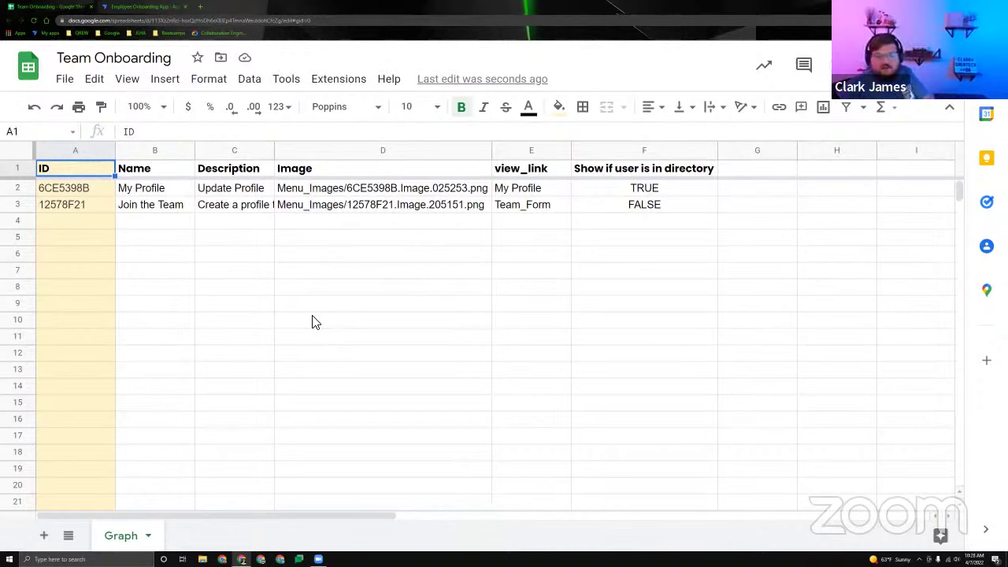
{"action": "left_click", "coordinate": [310, 229]}
{"action": "key", "text": "Left"}
{"action": "key", "text": "Left"}
{"action": "key", "text": "Left"}
{"action": "key", "text": "Right"}
{"action": "key", "text": "Right"}
{"action": "key", "text": "Right"}
{"action": "key", "text": "Right"}
{"action": "key", "text": "Right"}
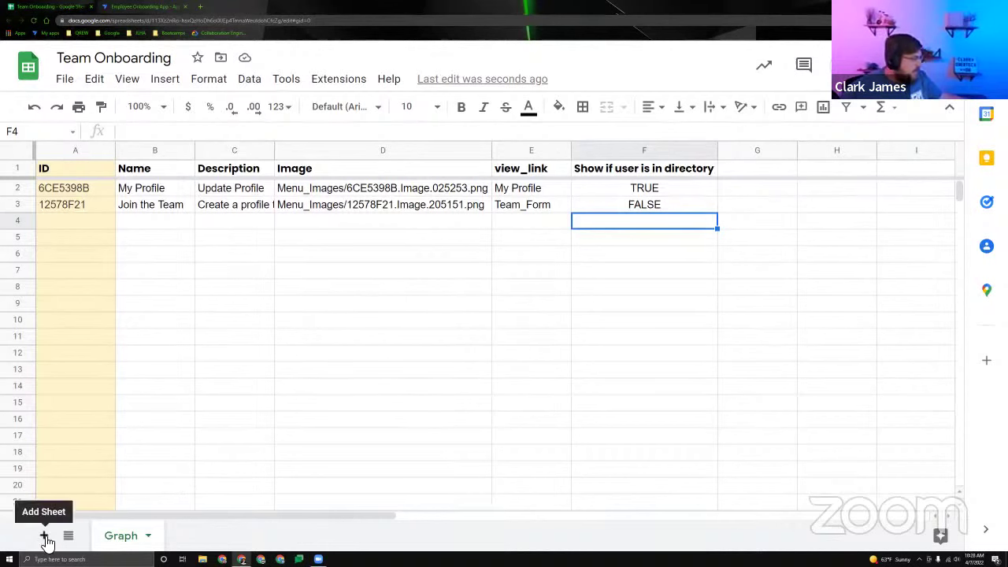
Add a new blank sheet named 'Department'.
{"action": "right_click", "coordinate": [121, 538]}
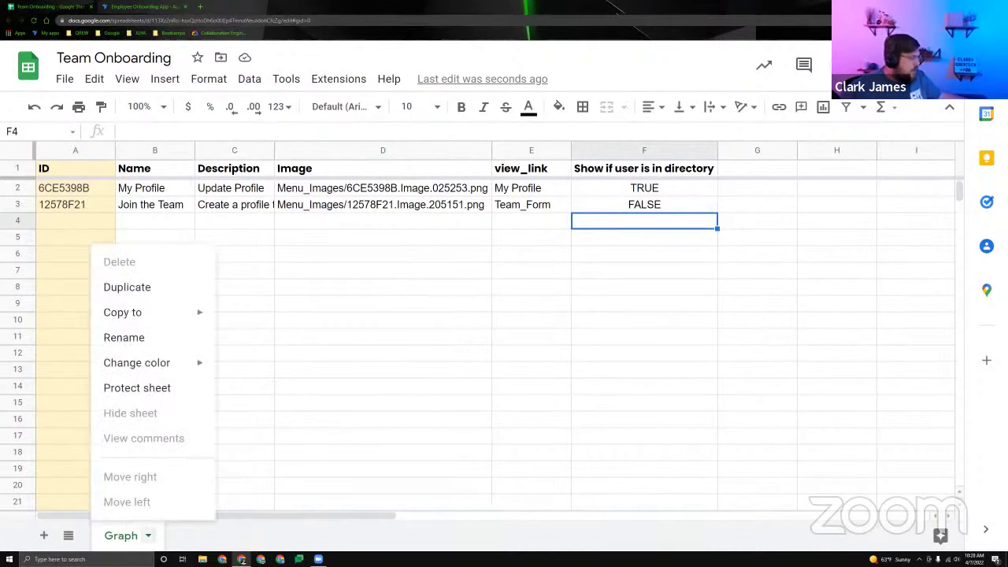
{"action": "mouse_move", "coordinate": [211, 370]}
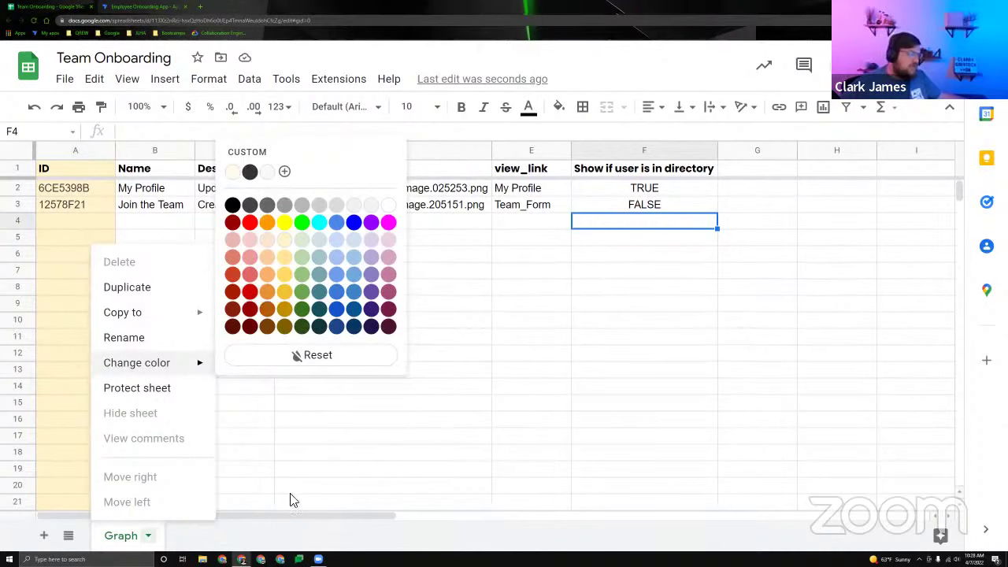
{"action": "left_click", "coordinate": [249, 540]}
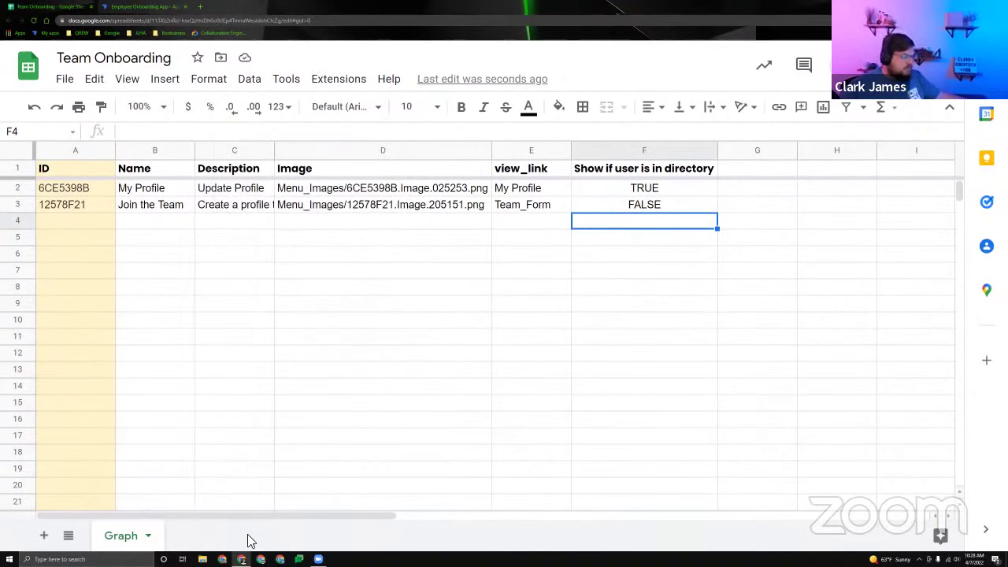
{"action": "right_click", "coordinate": [117, 543]}
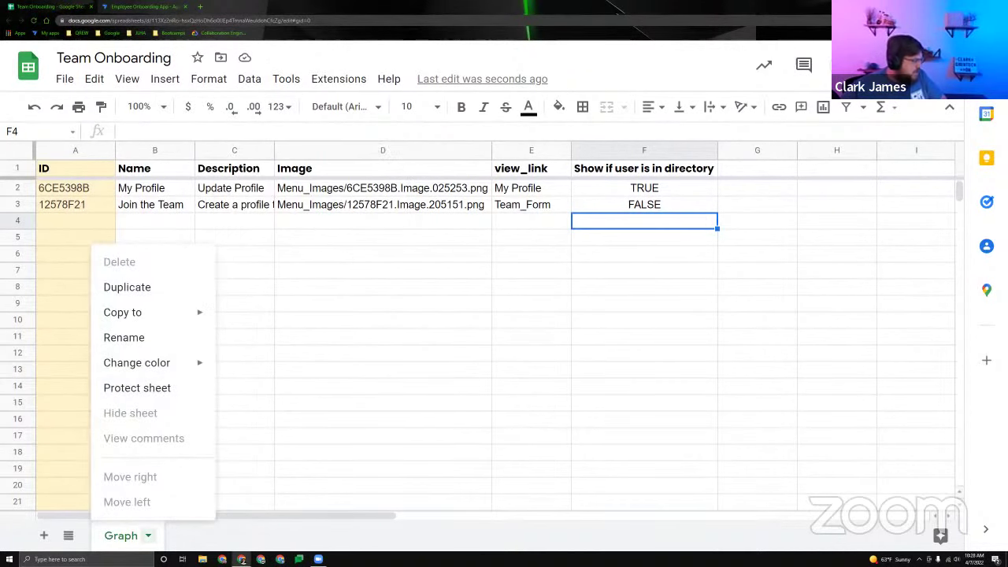
{"action": "left_click", "coordinate": [44, 536]}
{"action": "double_click", "coordinate": [196, 536]}
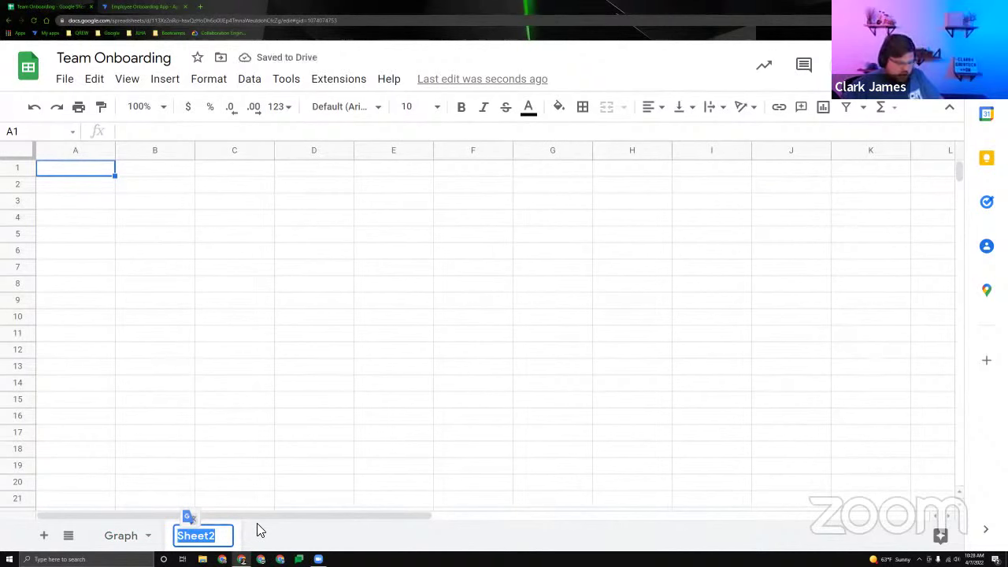
{"action": "type", "text": "Department"}
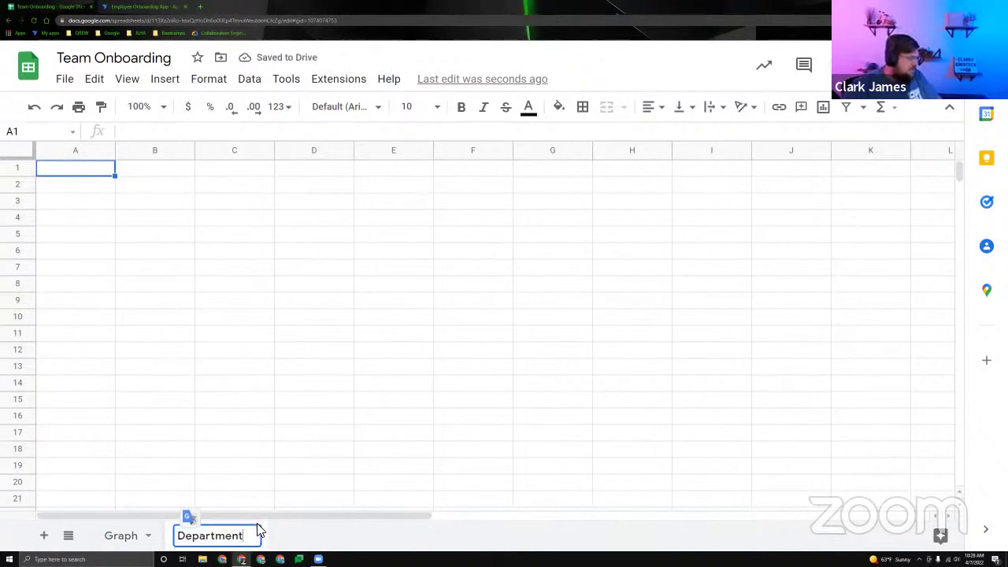
{"action": "left_click", "coordinate": [218, 433]}
{"action": "left_click", "coordinate": [85, 170]}
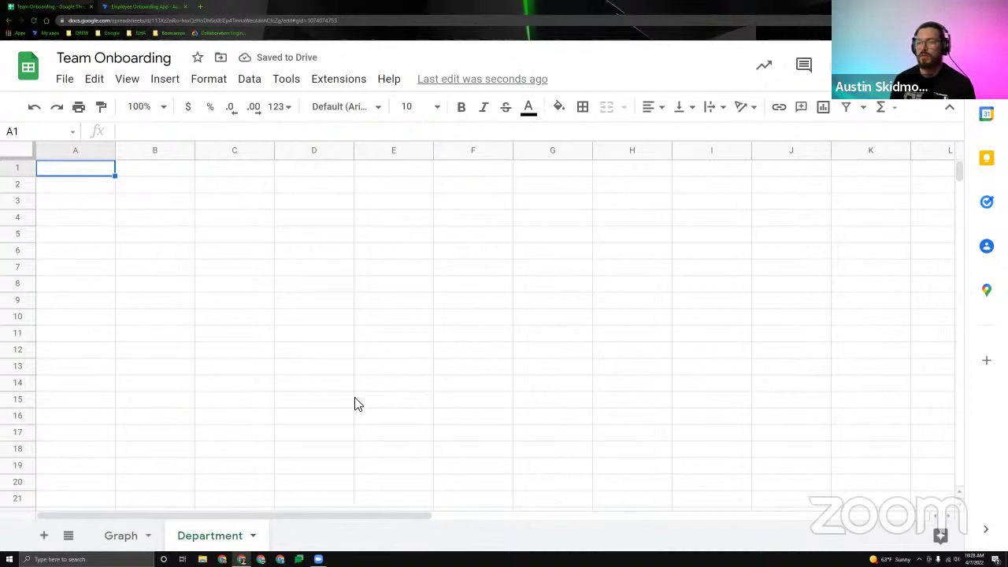
Rename the Graph sheet tab to 'Menu', correcting the 'Manu' typo.
{"action": "left_click", "coordinate": [122, 537]}
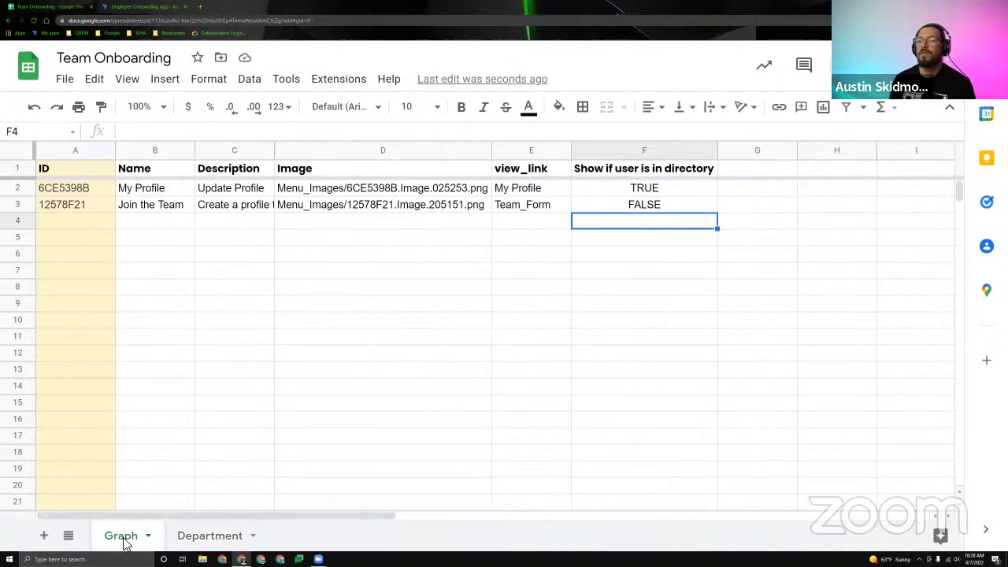
{"action": "double_click", "coordinate": [124, 537]}
{"action": "type", "text": "Manu"}
{"action": "key", "text": "Return"}
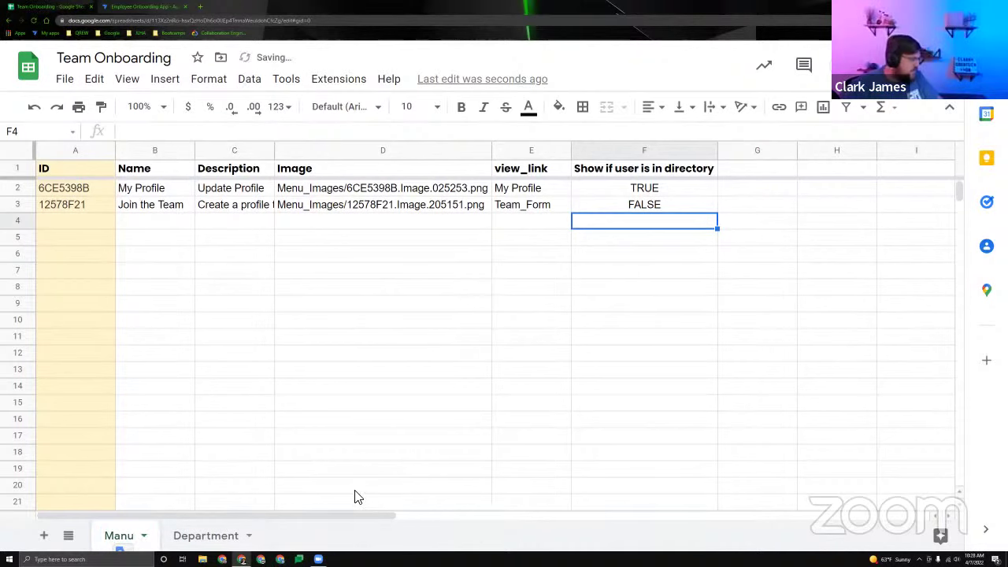
{"action": "double_click", "coordinate": [120, 543]}
{"action": "type", "text": "Menu"}
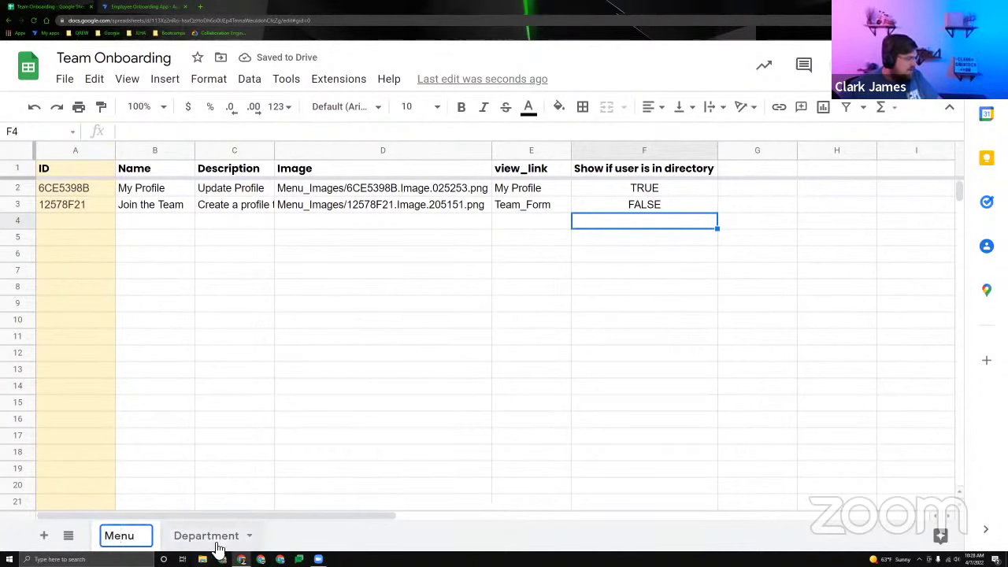
{"action": "left_click", "coordinate": [206, 538]}
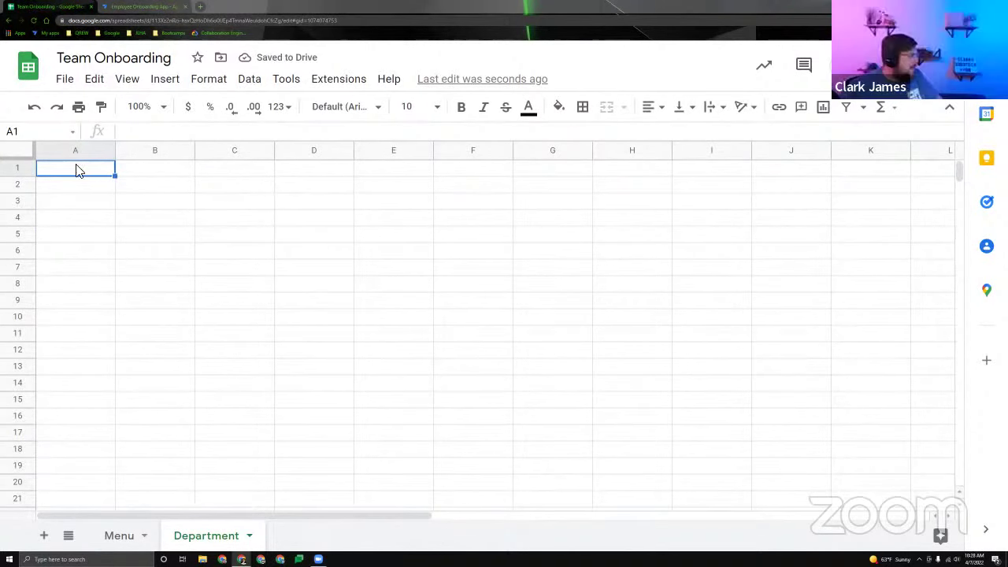
Paste the department table (Sales, Marketing, Developers, Operations, Training) and widen column A.
{"action": "key", "text": "ctrl+v"}
{"action": "left_click_drag", "start_coordinate": [6, 160], "coordinate": [24, 179]}
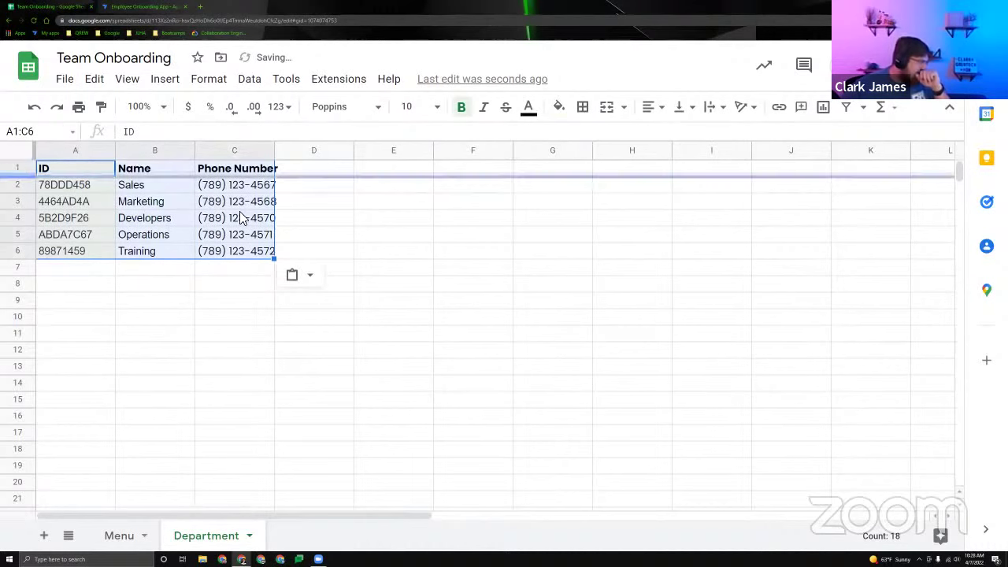
{"action": "left_click", "coordinate": [393, 203]}
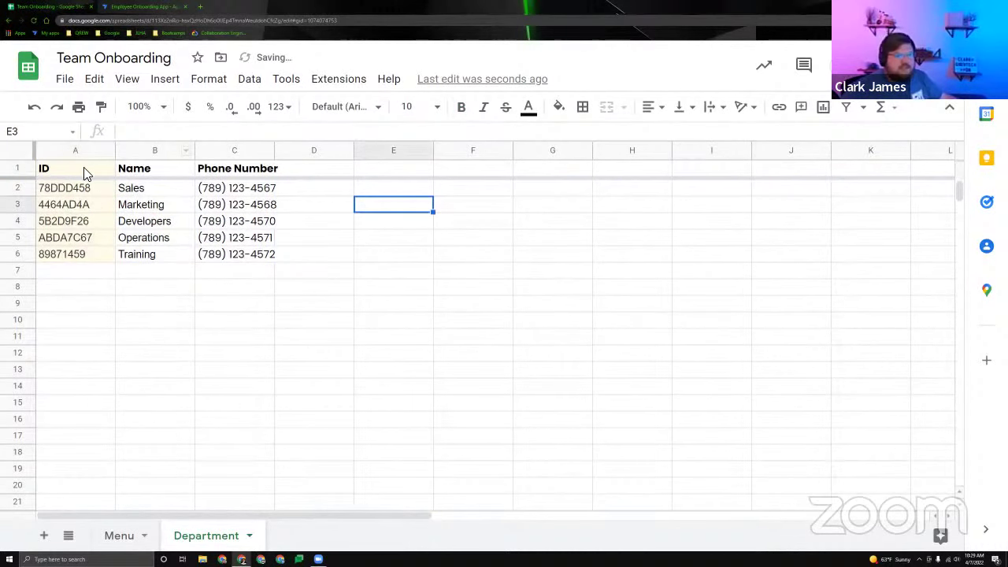
{"action": "left_click_drag", "start_coordinate": [85, 174], "coordinate": [79, 253]}
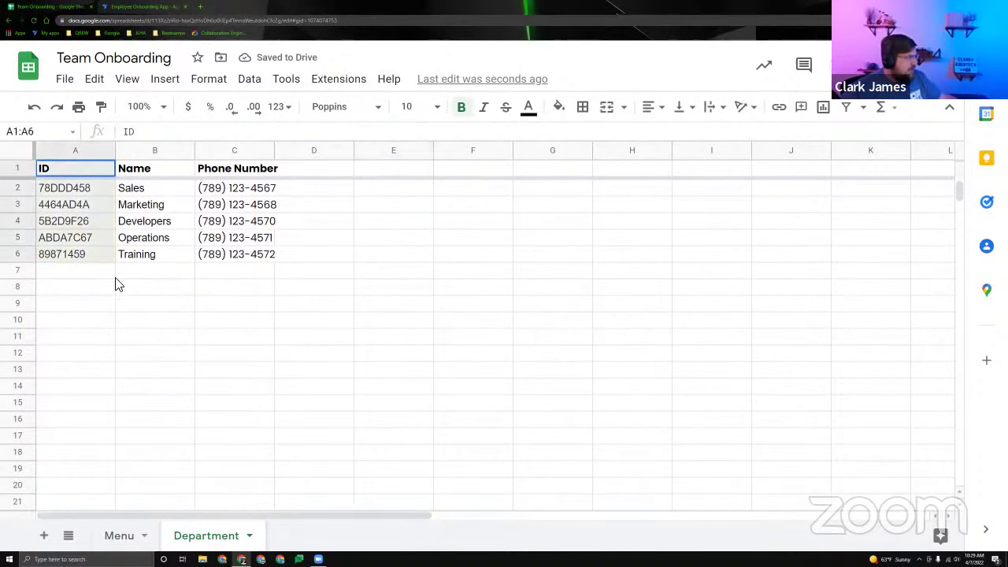
{"action": "left_click", "coordinate": [126, 287]}
{"action": "left_click_drag", "start_coordinate": [117, 155], "coordinate": [119, 155]}
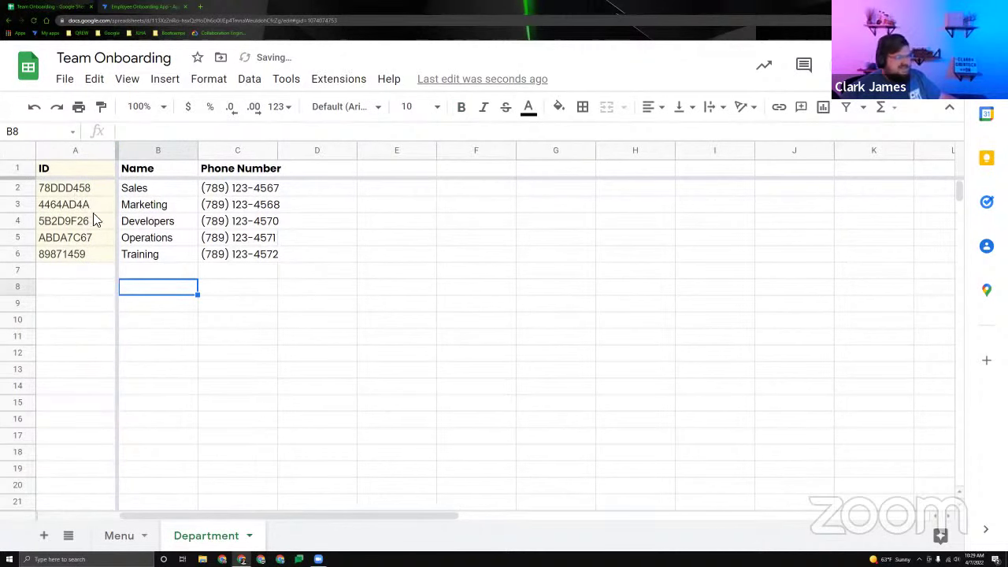
{"action": "left_click_drag", "start_coordinate": [92, 188], "coordinate": [93, 254]}
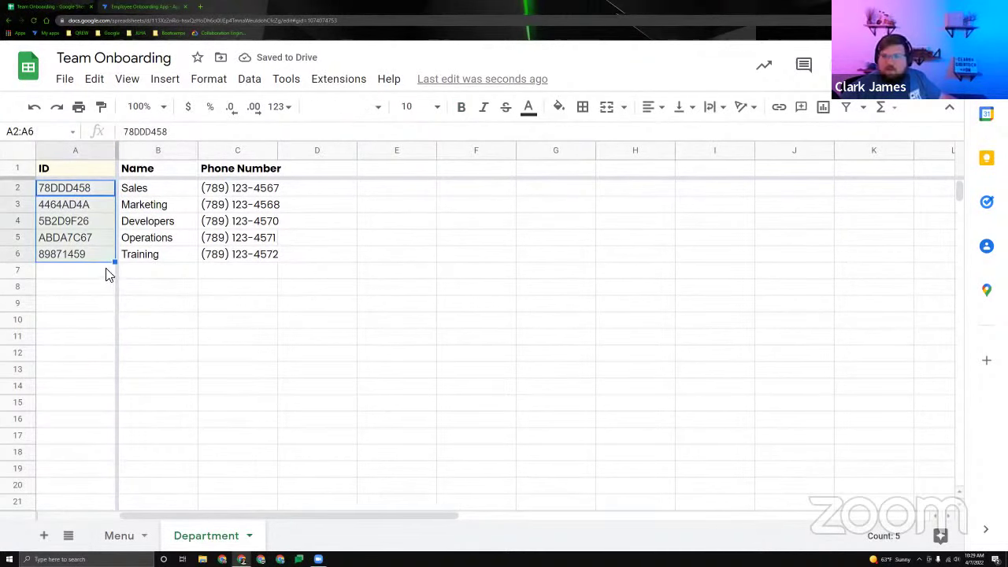
{"action": "left_click", "coordinate": [88, 194]}
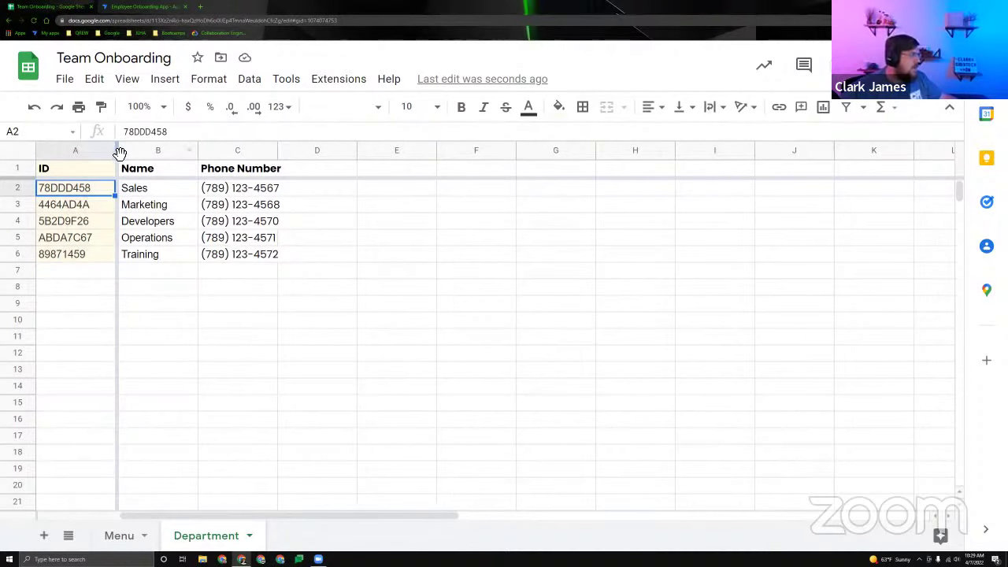
Auto-fit column C so the Phone Number values show in full.
{"action": "right_click", "coordinate": [90, 151]}
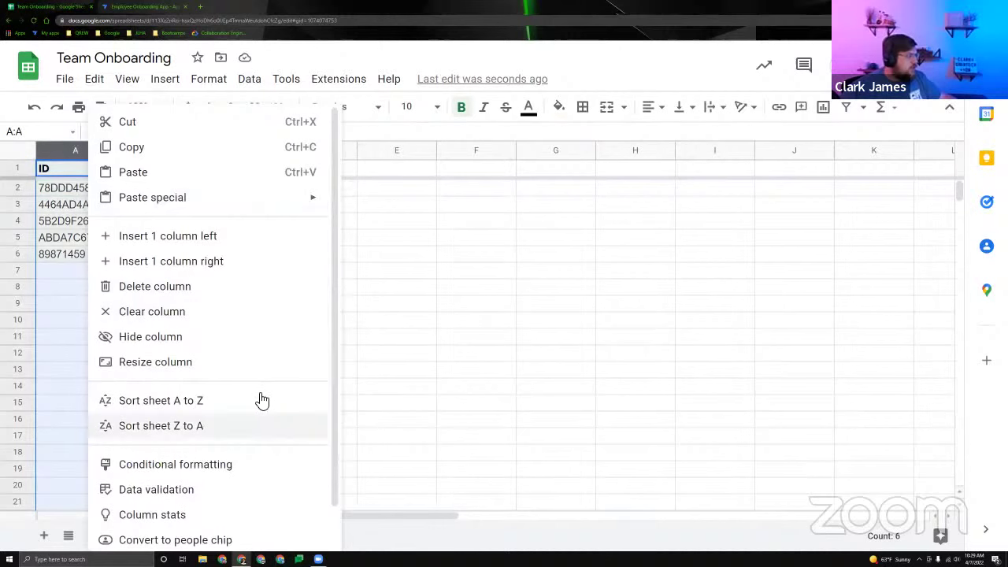
{"action": "scroll", "coordinate": [299, 405], "scroll_direction": "down", "scroll_amount": 1}
{"action": "left_click", "coordinate": [405, 348]}
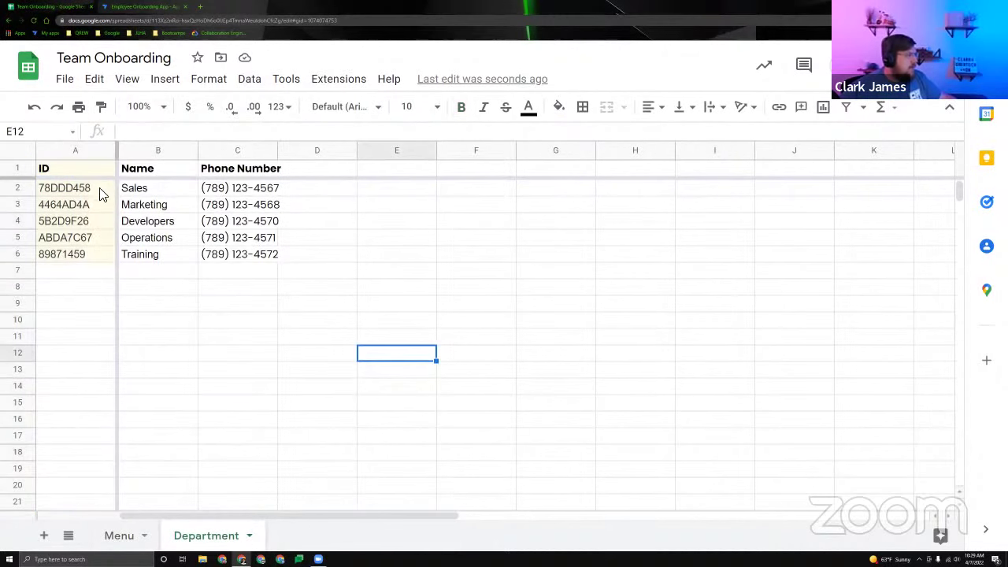
{"action": "left_click", "coordinate": [81, 152]}
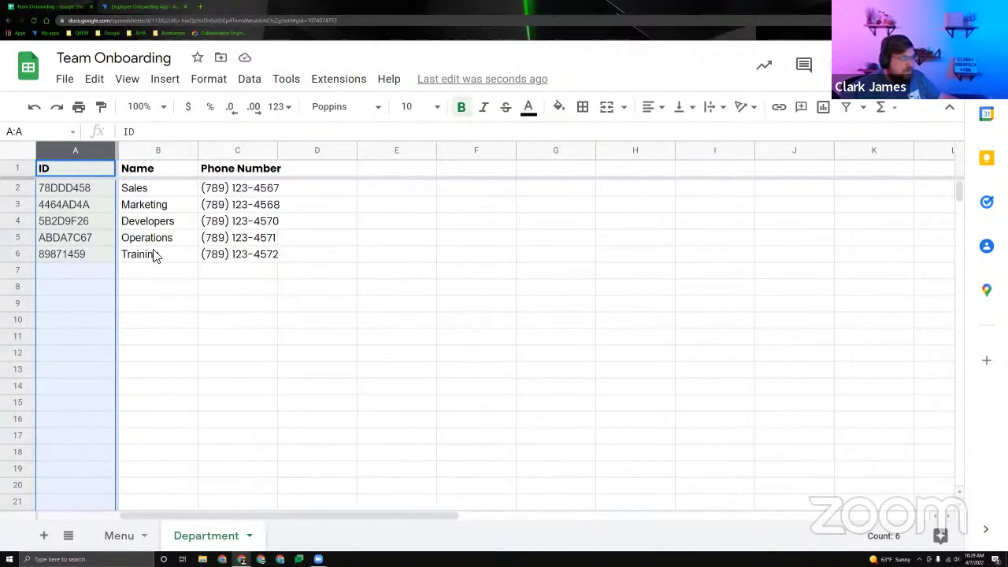
{"action": "left_click_drag", "start_coordinate": [155, 256], "coordinate": [108, 150]}
{"action": "left_click", "coordinate": [165, 227]}
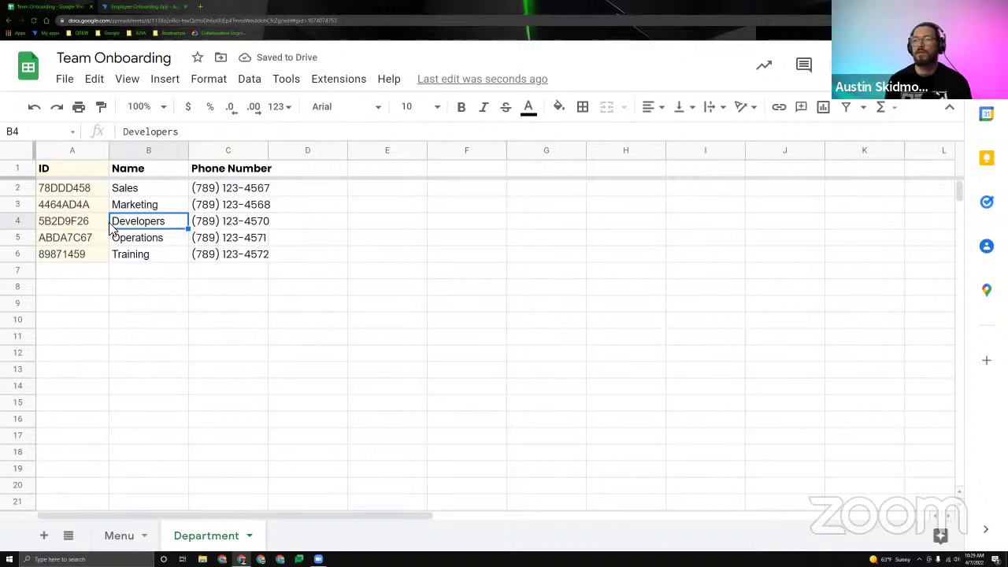
{"action": "left_click", "coordinate": [153, 253]}
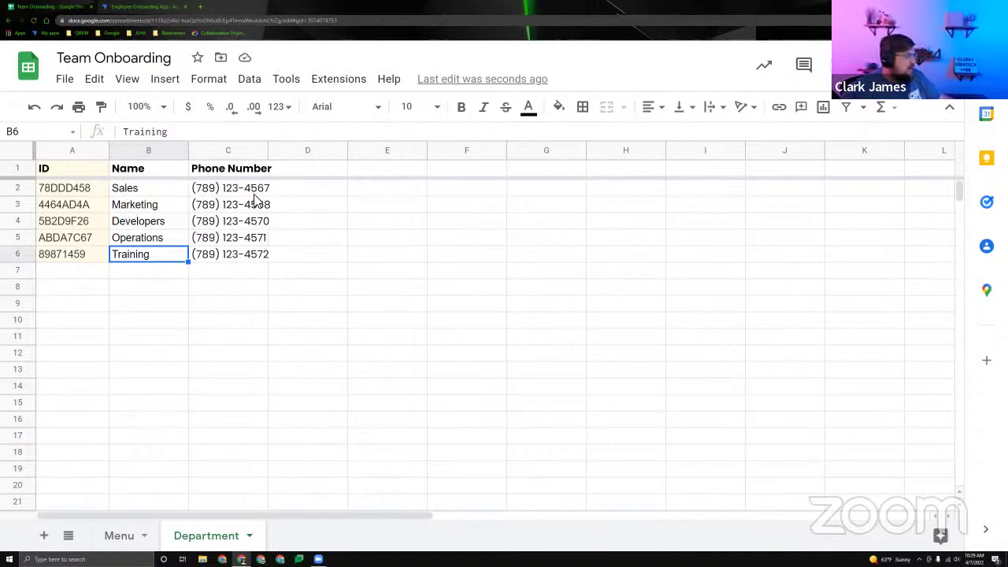
{"action": "left_click_drag", "start_coordinate": [260, 192], "coordinate": [259, 255]}
{"action": "left_click", "coordinate": [271, 253]}
{"action": "left_click", "coordinate": [254, 209]}
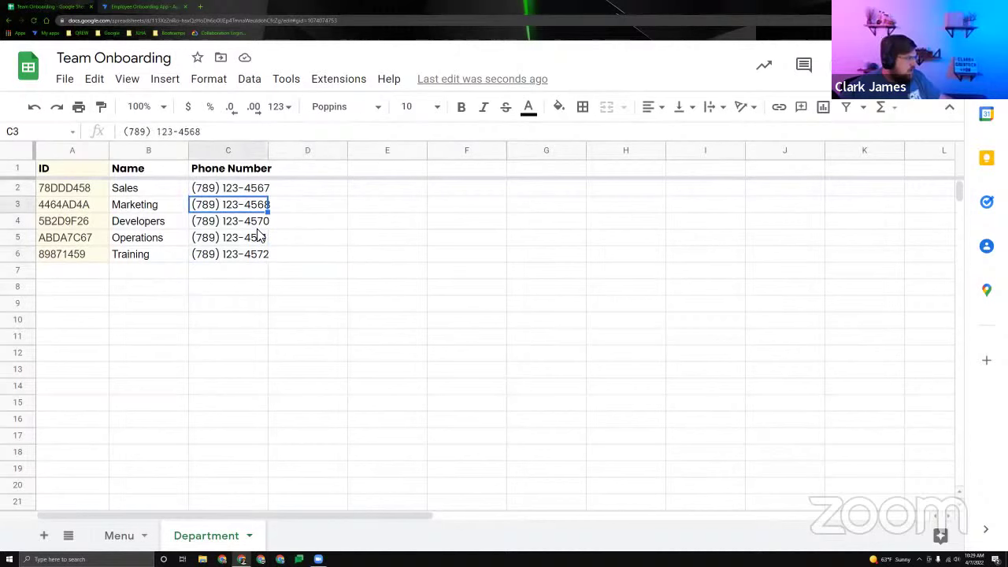
{"action": "double_click", "coordinate": [268, 150]}
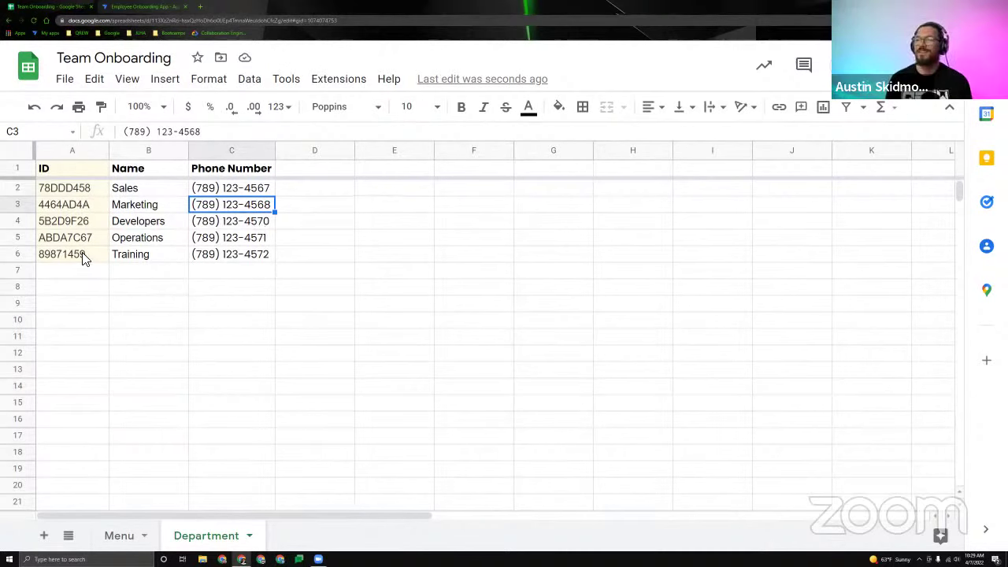
Fill the Department sheet's ID column A light yellow.
{"action": "left_click", "coordinate": [67, 154]}
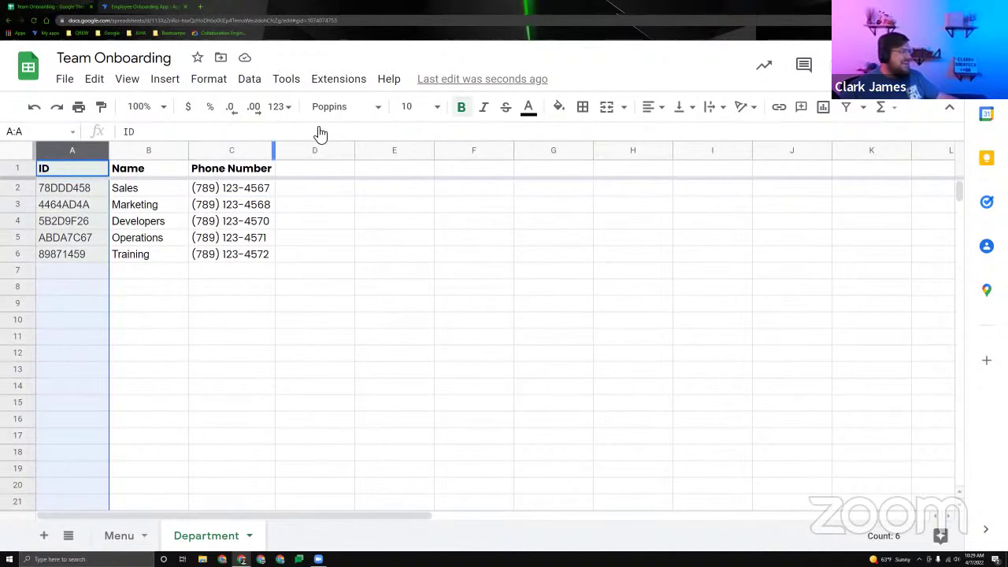
{"action": "left_click", "coordinate": [559, 107]}
{"action": "left_click", "coordinate": [617, 275]}
{"action": "left_click", "coordinate": [231, 253]}
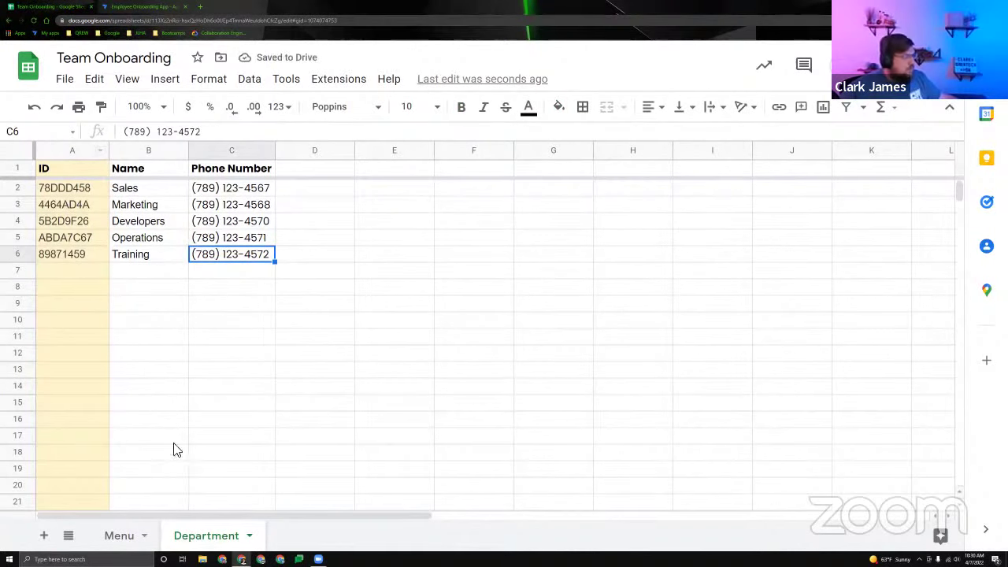
Add a third blank sheet beside Menu and Department and name it 'Team'.
{"action": "left_click", "coordinate": [46, 536]}
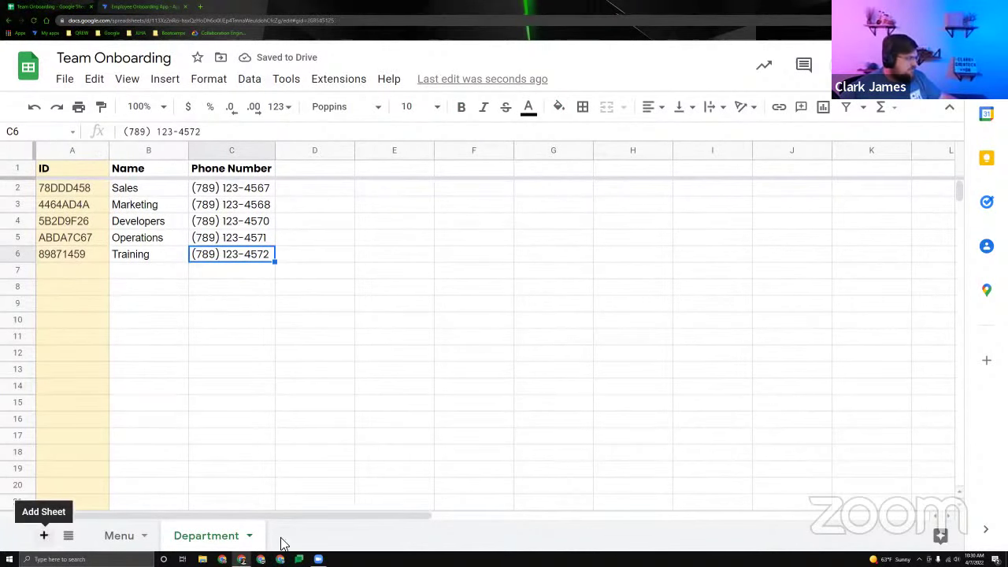
{"action": "double_click", "coordinate": [298, 537]}
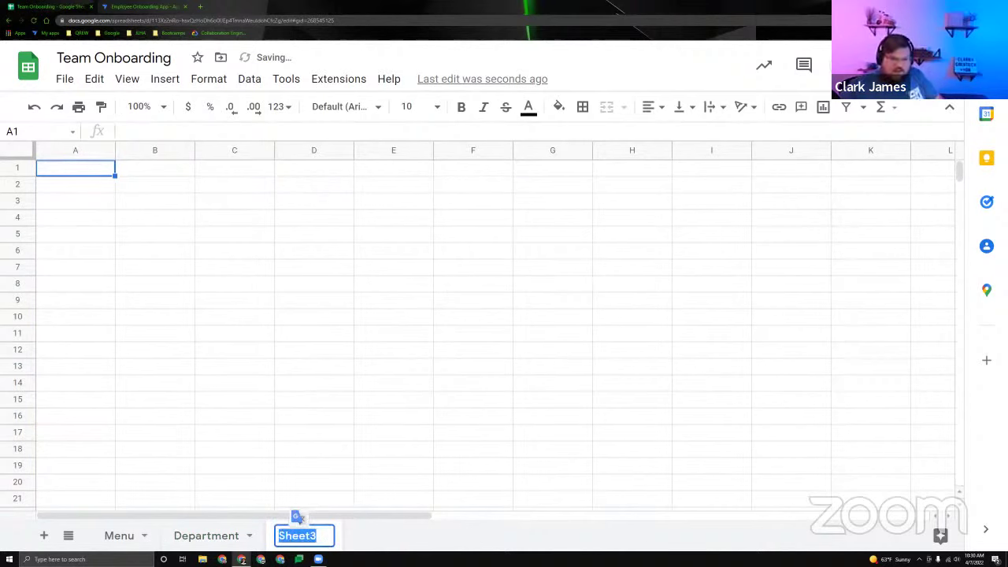
{"action": "key", "text": "Return"}
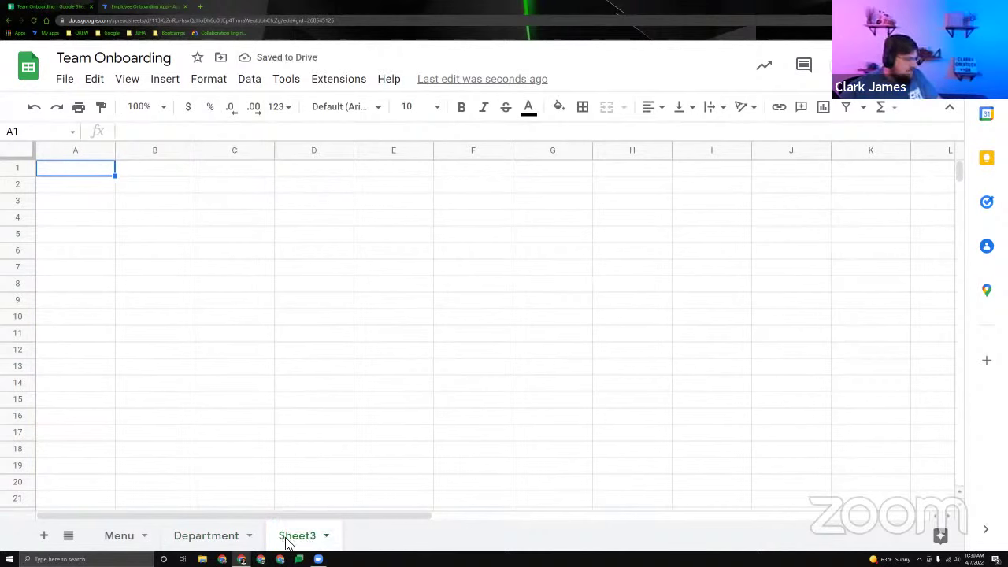
{"action": "double_click", "coordinate": [286, 540]}
{"action": "type", "text": "Tea"}
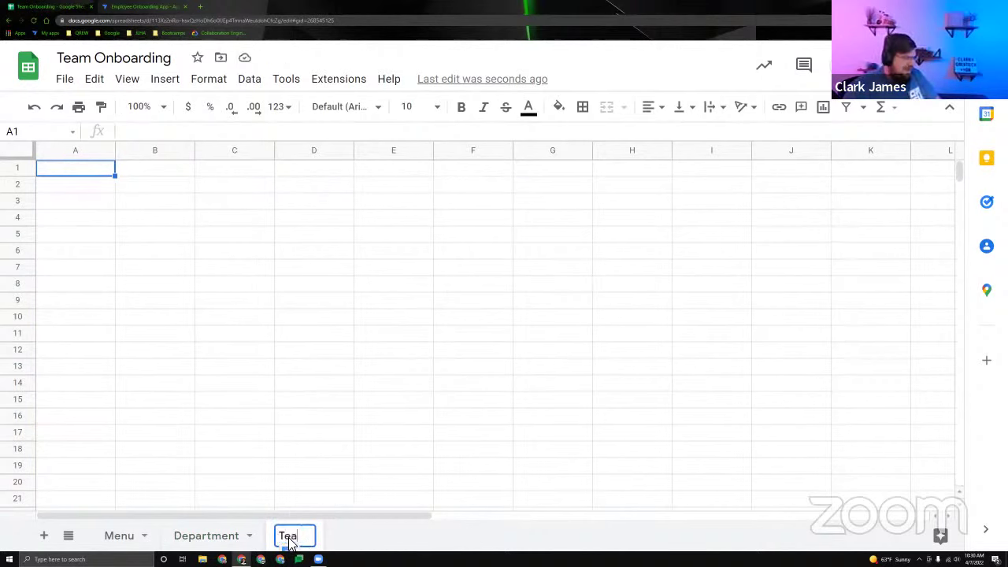
{"action": "type", "text": "m"}
{"action": "key", "text": "Return"}
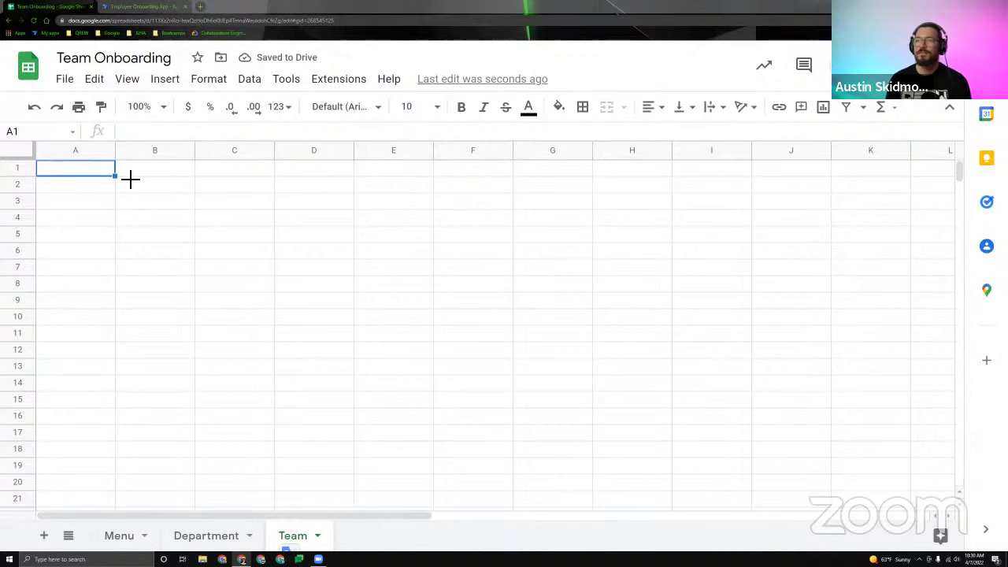
Paste the team table, Email through Department ID, into the Team sheet.
{"action": "key", "text": "ctrl+v"}
{"action": "left_click", "coordinate": [393, 218]}
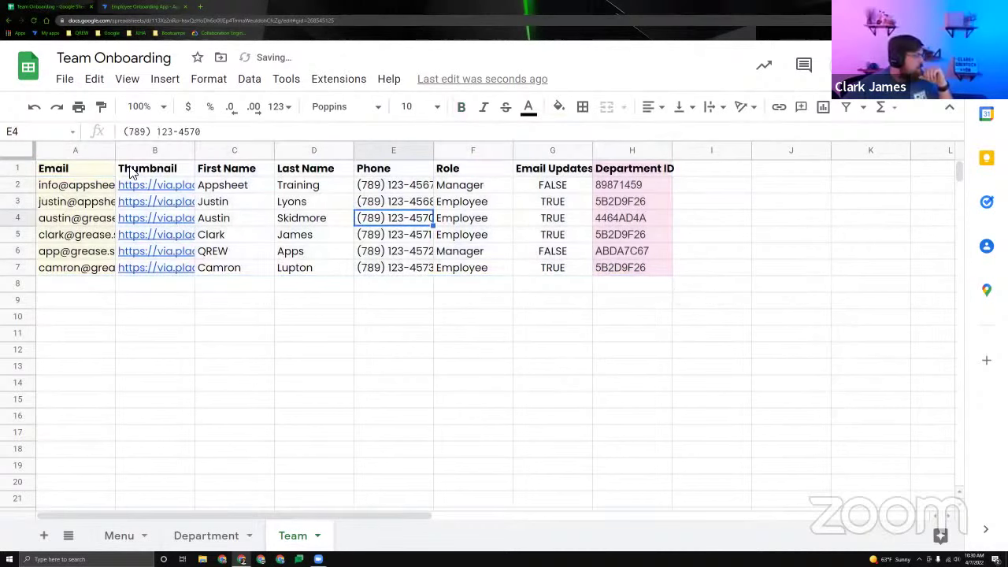
{"action": "left_click", "coordinate": [639, 150]}
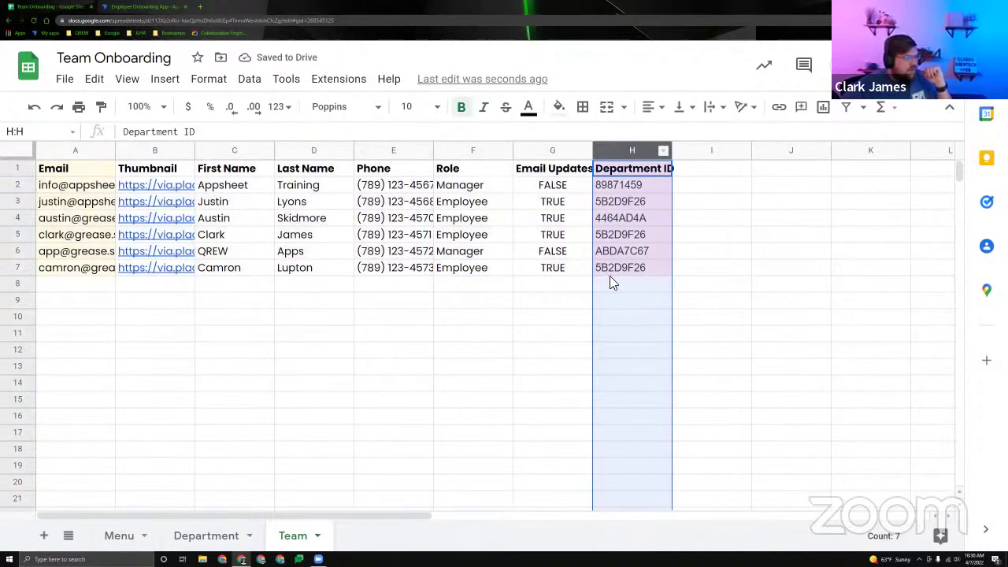
Freeze row 1 so the team table's header row stays fixed.
{"action": "left_click_drag", "start_coordinate": [21, 158], "coordinate": [22, 177]}
{"action": "left_click", "coordinate": [21, 160]}
{"action": "left_click", "coordinate": [57, 183]}
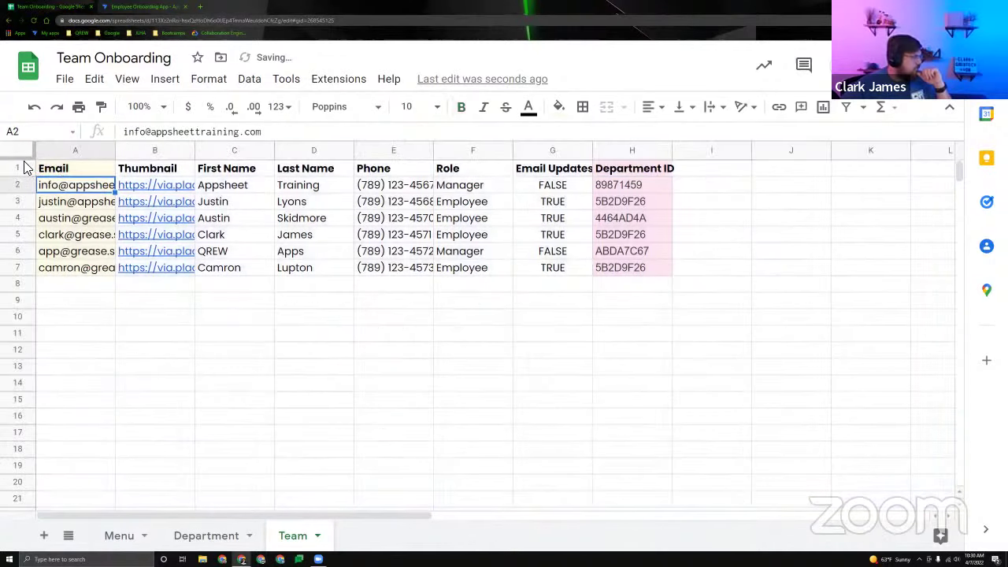
{"action": "left_click", "coordinate": [24, 164]}
{"action": "left_click", "coordinate": [23, 162]}
{"action": "left_click_drag", "start_coordinate": [24, 162], "coordinate": [32, 177]}
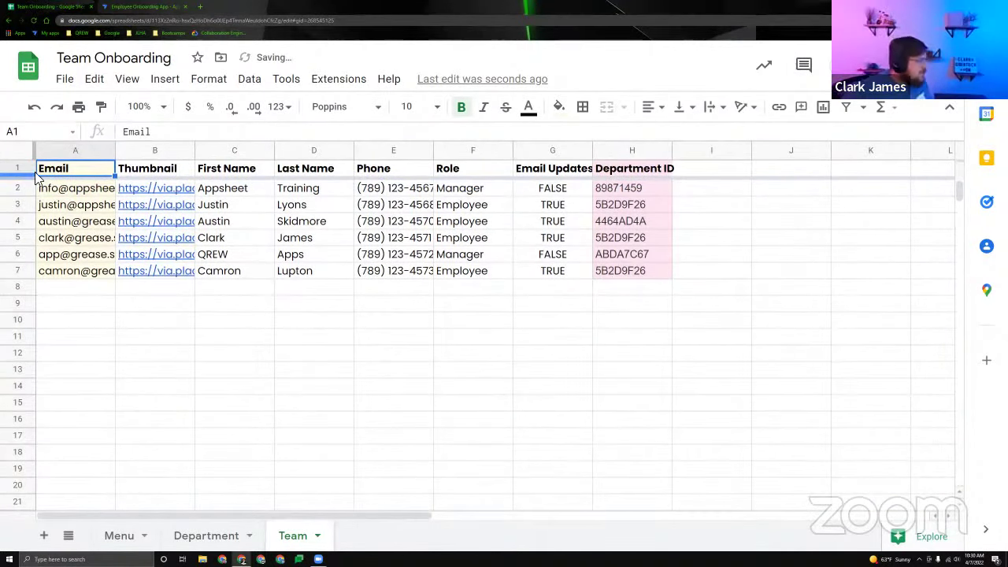
{"action": "left_click", "coordinate": [79, 151]}
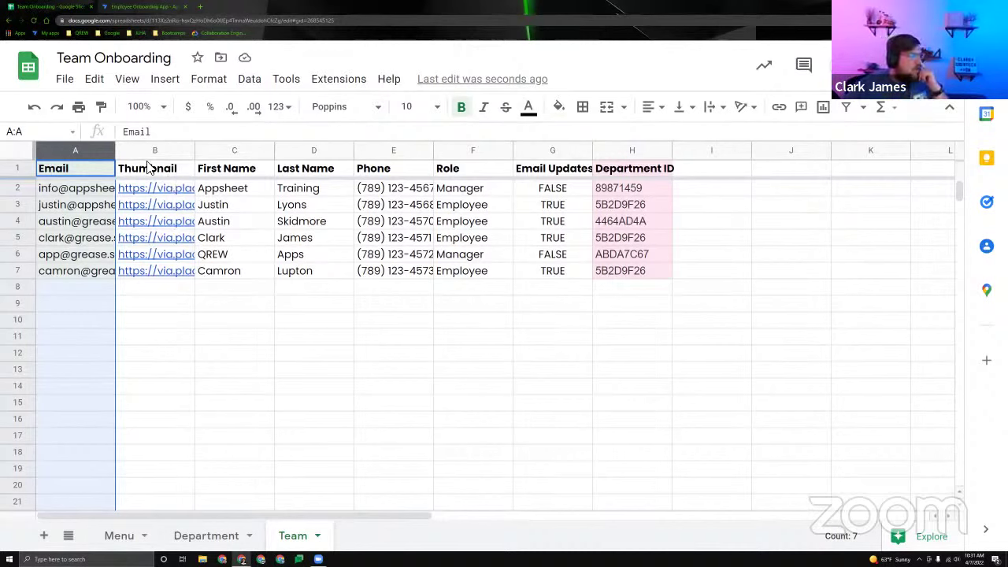
Shade column A, the Email key column, with a light yellow fill.
{"action": "left_click", "coordinate": [85, 171]}
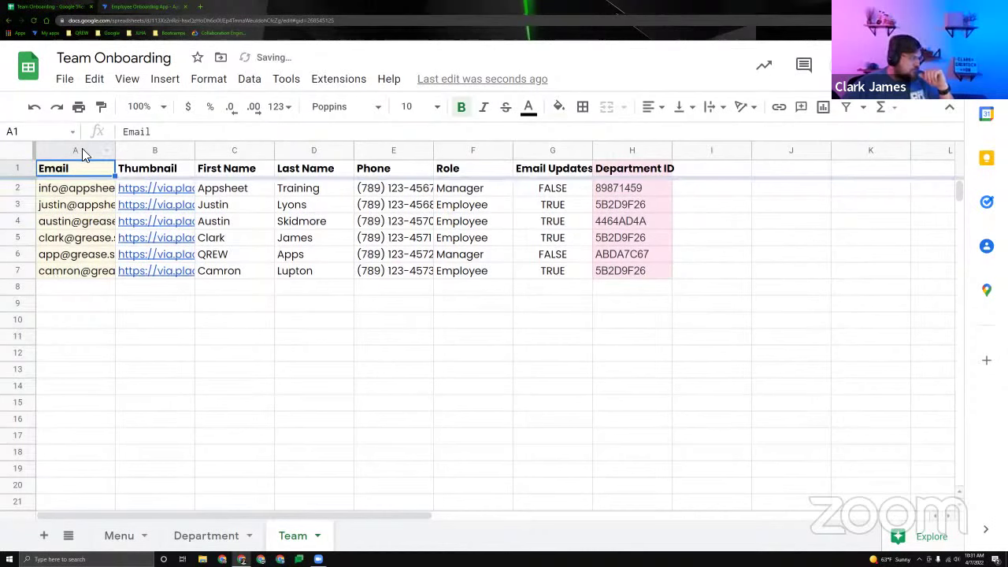
{"action": "left_click", "coordinate": [78, 150]}
{"action": "left_click", "coordinate": [558, 106]}
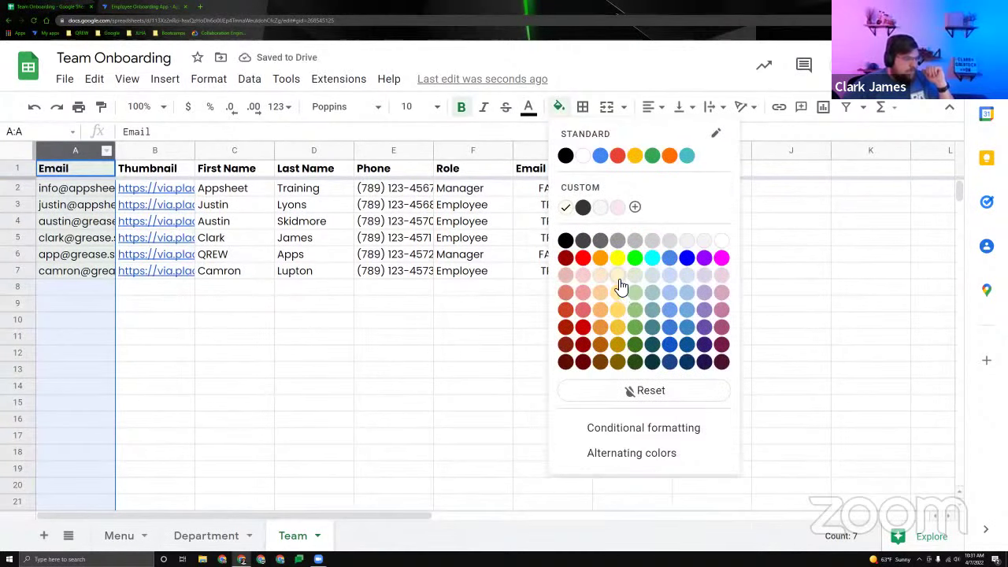
{"action": "left_click", "coordinate": [618, 276]}
{"action": "left_click", "coordinate": [327, 340]}
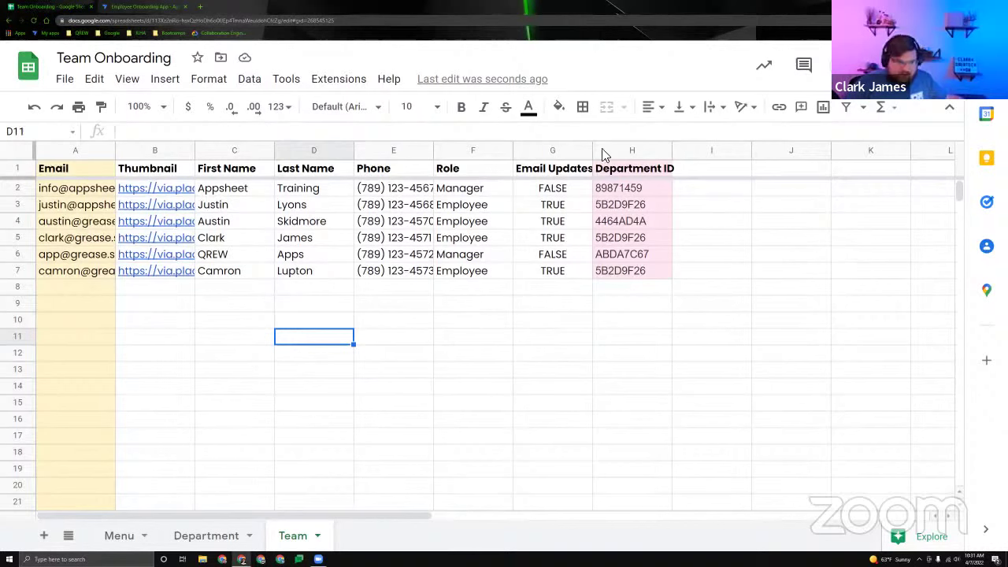
Auto-fit the Email Updates? column and widen the Department ID column.
{"action": "left_click", "coordinate": [79, 149]}
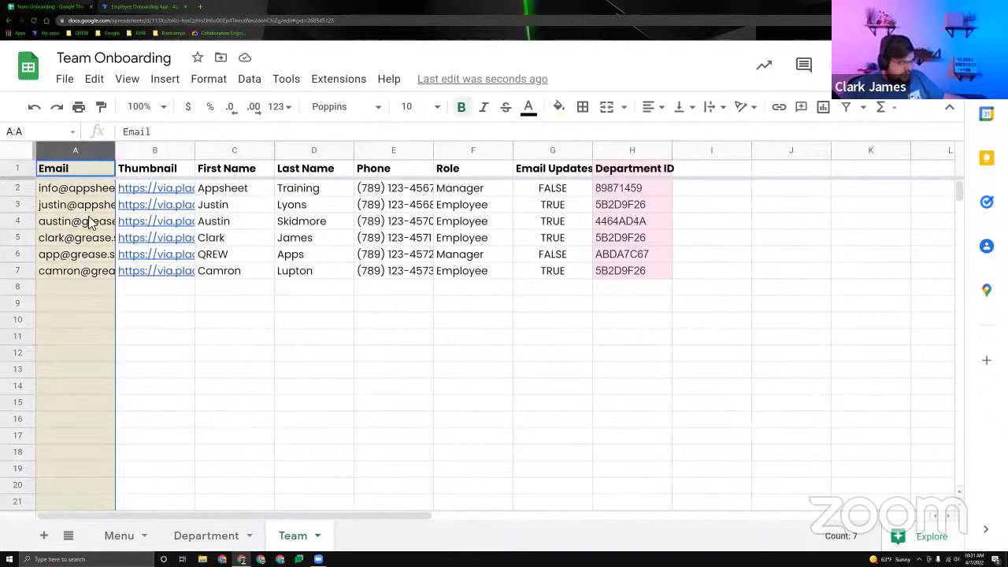
{"action": "left_click", "coordinate": [600, 153]}
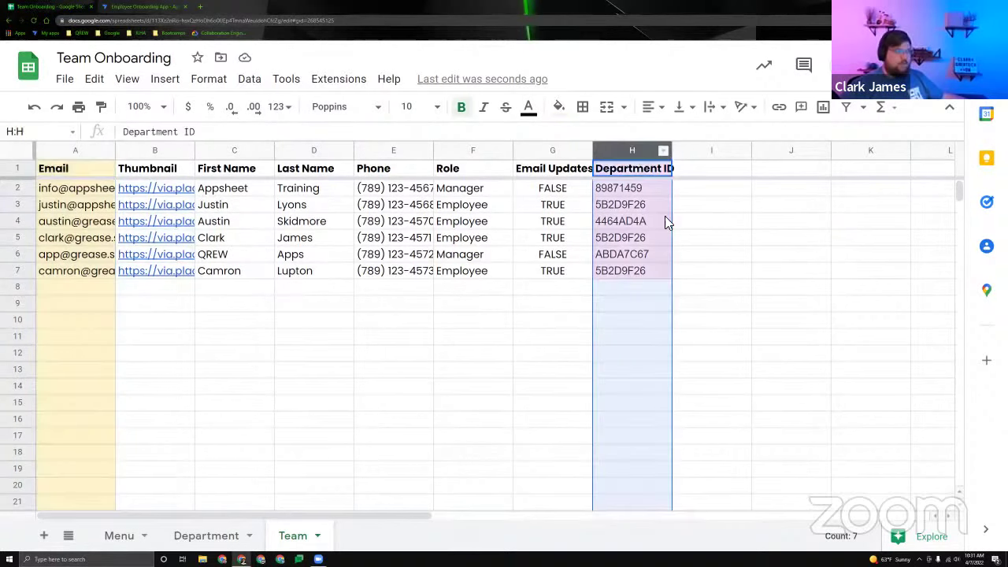
{"action": "double_click", "coordinate": [594, 153]}
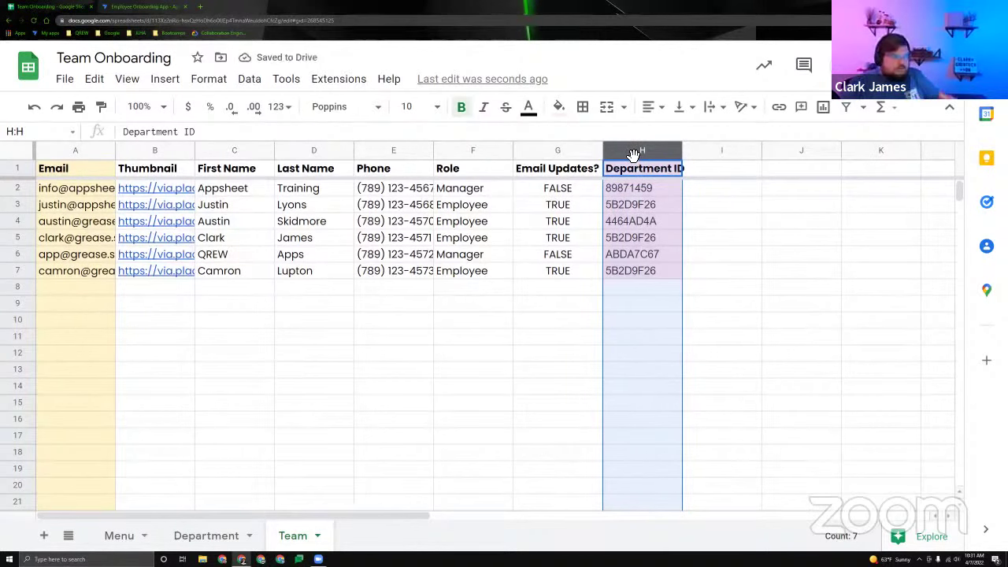
{"action": "left_click_drag", "start_coordinate": [681, 151], "coordinate": [687, 151]}
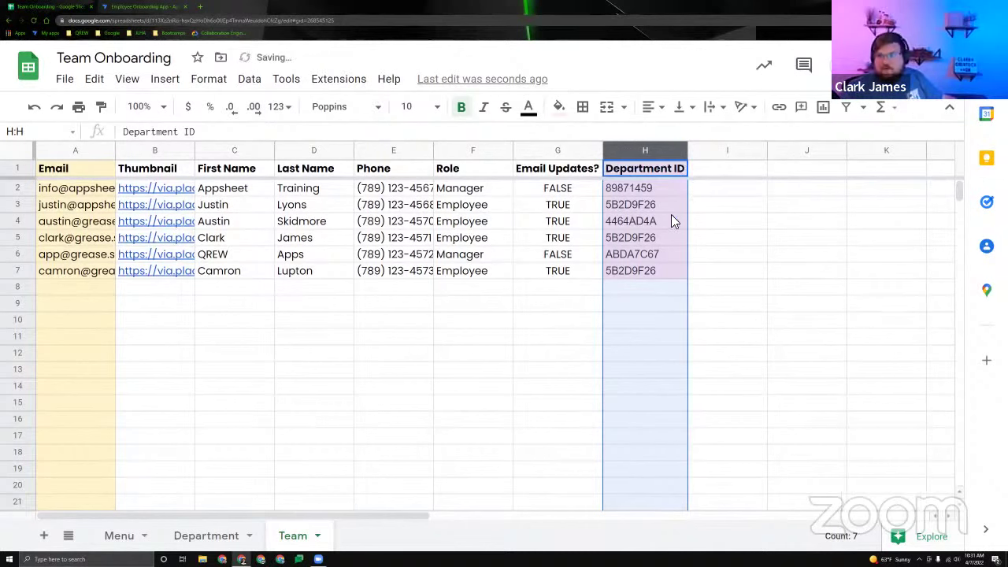
{"action": "left_click", "coordinate": [651, 151]}
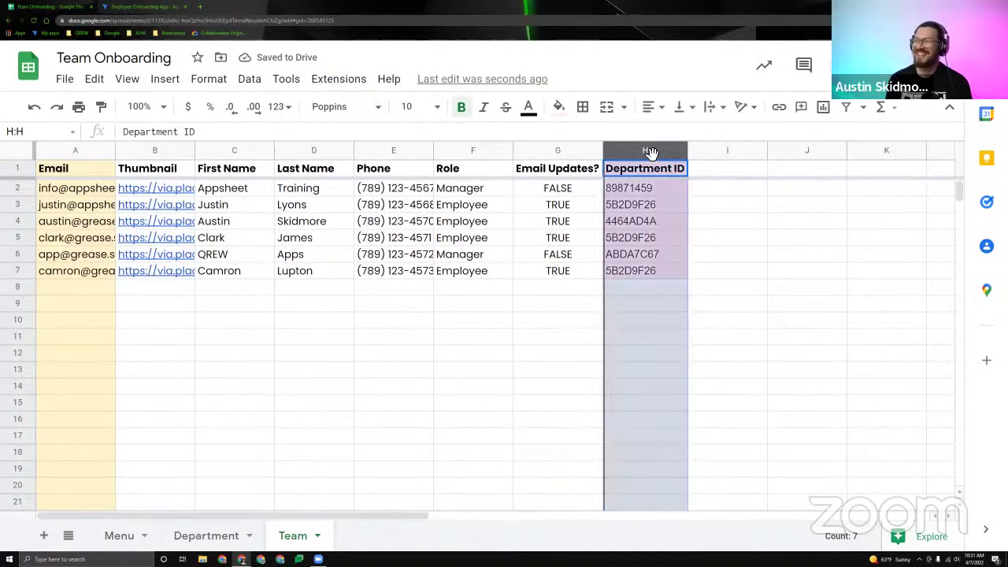
{"action": "left_click", "coordinate": [650, 189]}
{"action": "left_click", "coordinate": [648, 151]}
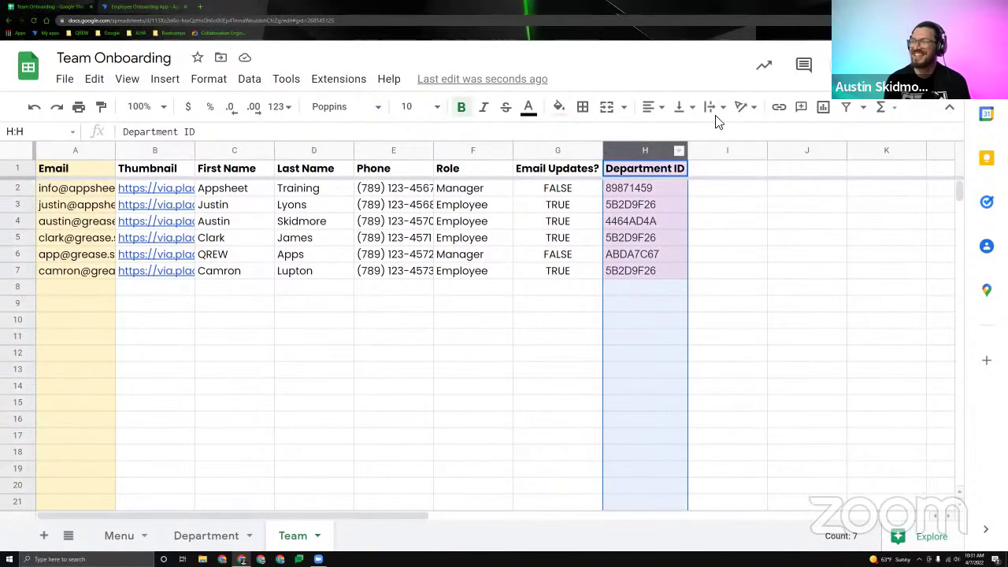
Fill the Department ID column (column H) light pink.
{"action": "left_click", "coordinate": [557, 105]}
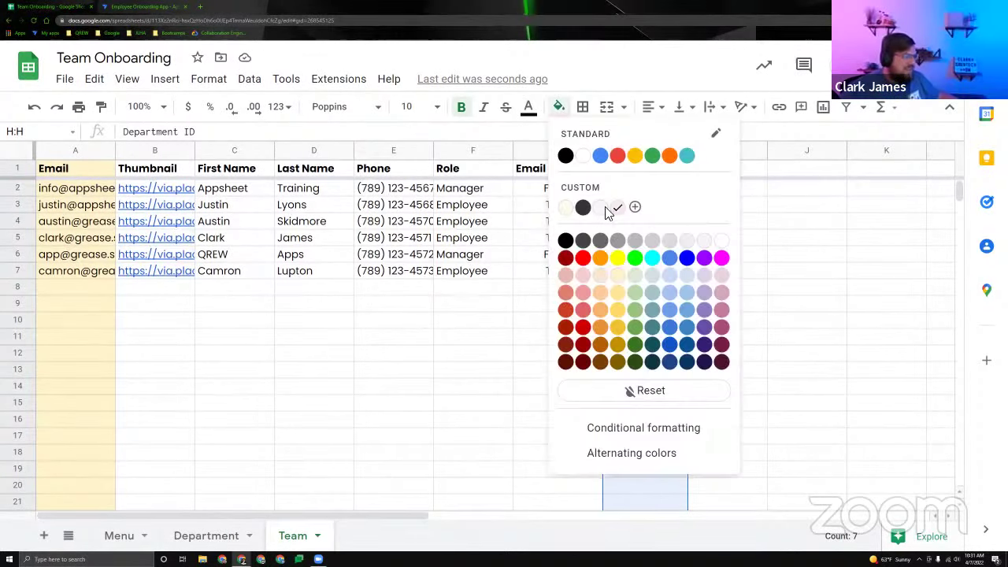
{"action": "left_click", "coordinate": [720, 277]}
{"action": "left_click", "coordinate": [657, 220]}
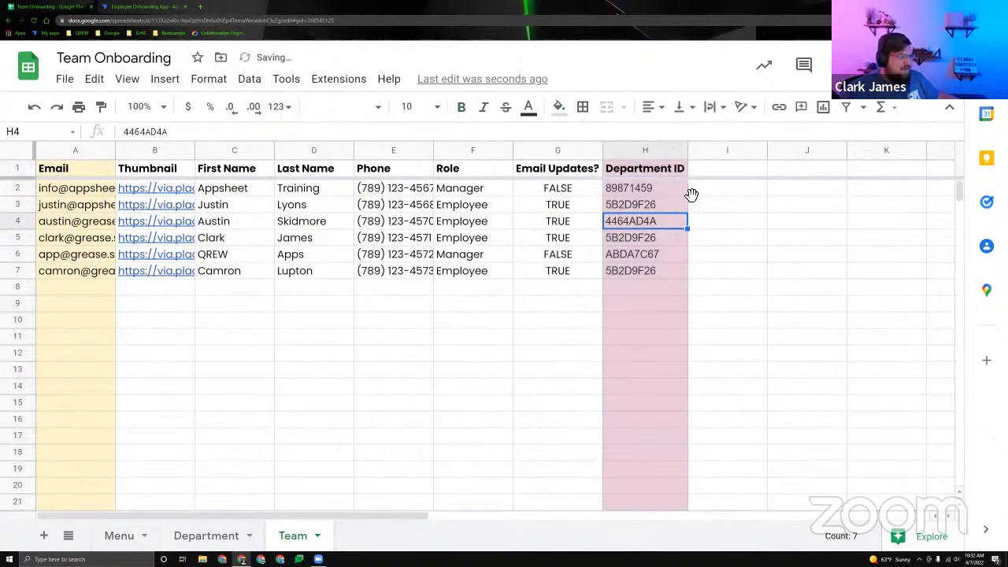
{"action": "left_click", "coordinate": [655, 155]}
{"action": "left_click", "coordinate": [727, 237]}
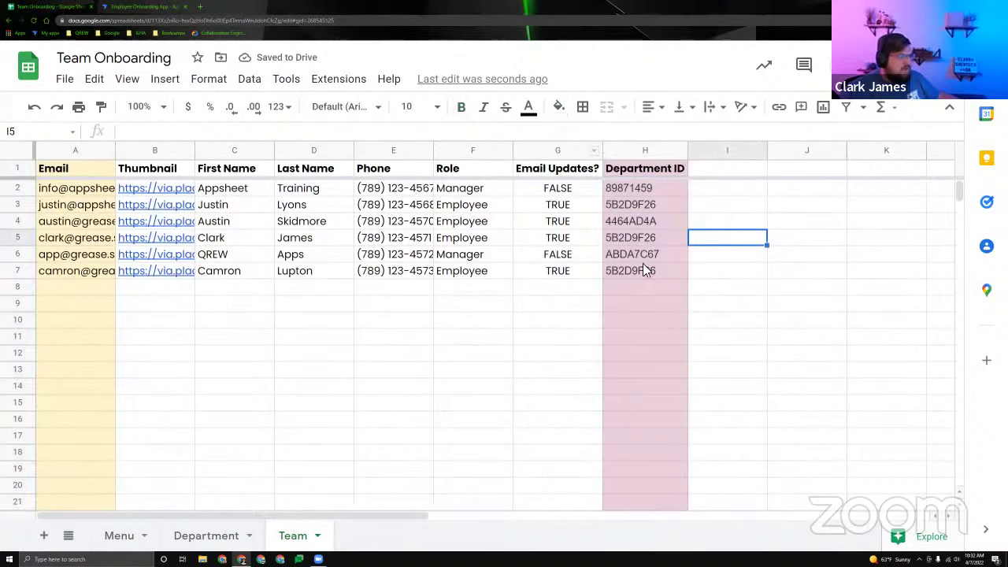
{"action": "left_click", "coordinate": [644, 152]}
{"action": "left_click", "coordinate": [639, 237]}
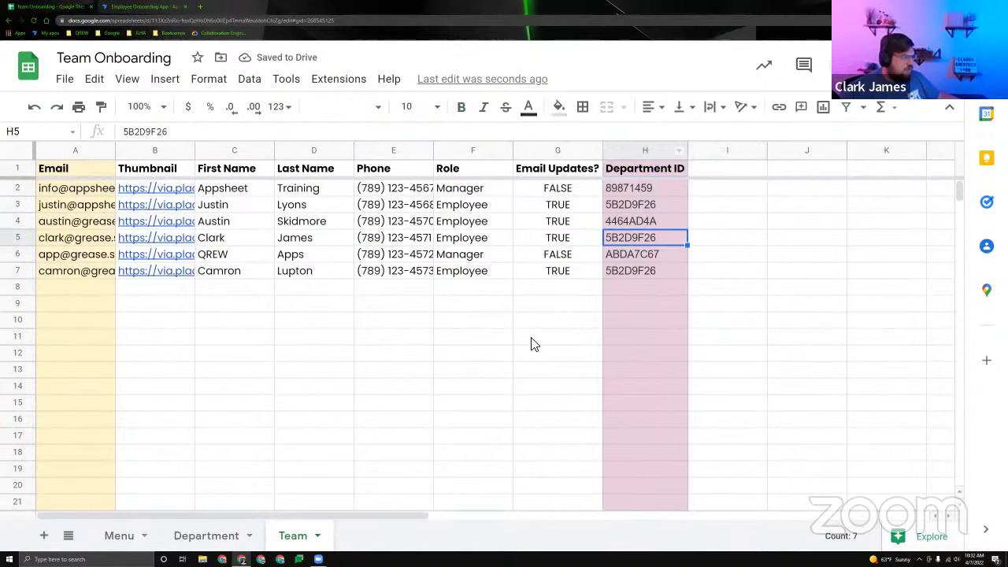
{"action": "left_click", "coordinate": [472, 370]}
Change the Department sheet tab colour to magenta.
{"action": "left_click", "coordinate": [126, 540]}
{"action": "left_click", "coordinate": [203, 538]}
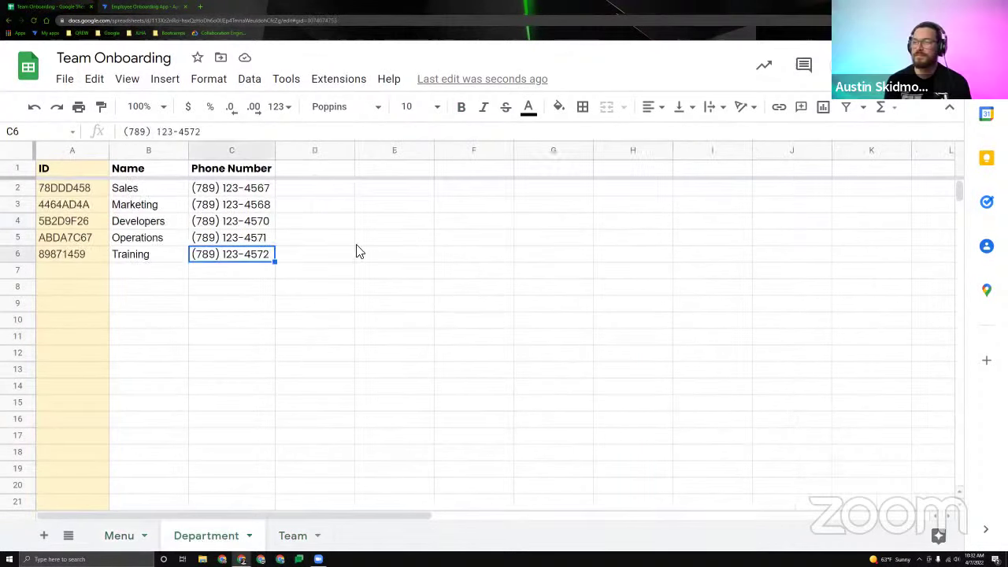
{"action": "left_click", "coordinate": [249, 535]}
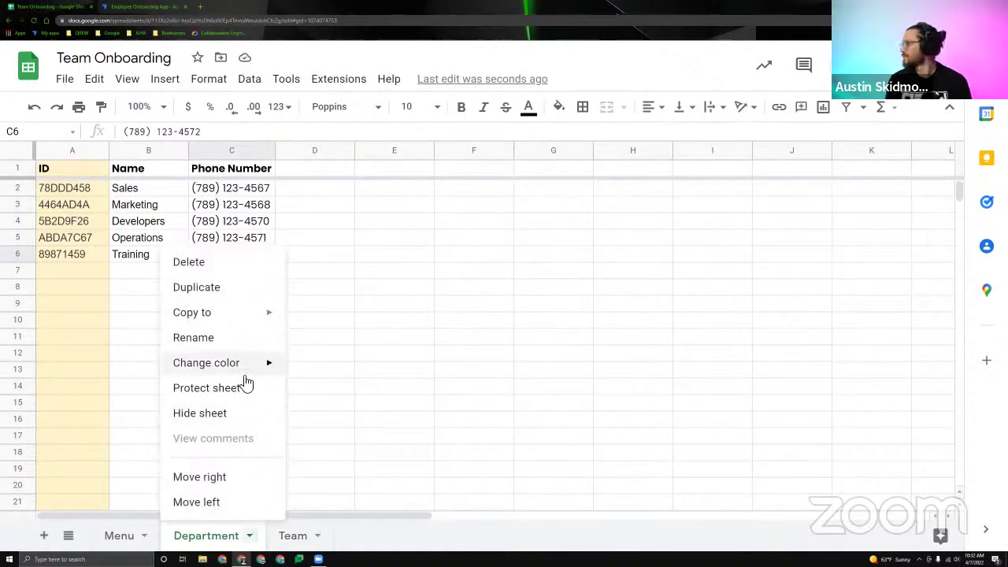
{"action": "mouse_move", "coordinate": [236, 364]}
{"action": "left_click", "coordinate": [457, 241]}
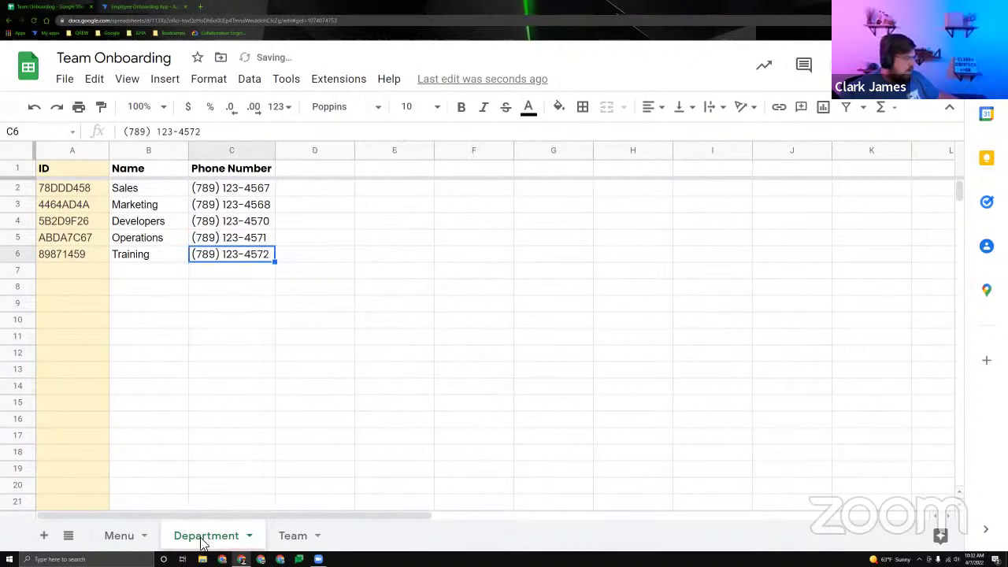
{"action": "left_click", "coordinate": [249, 536]}
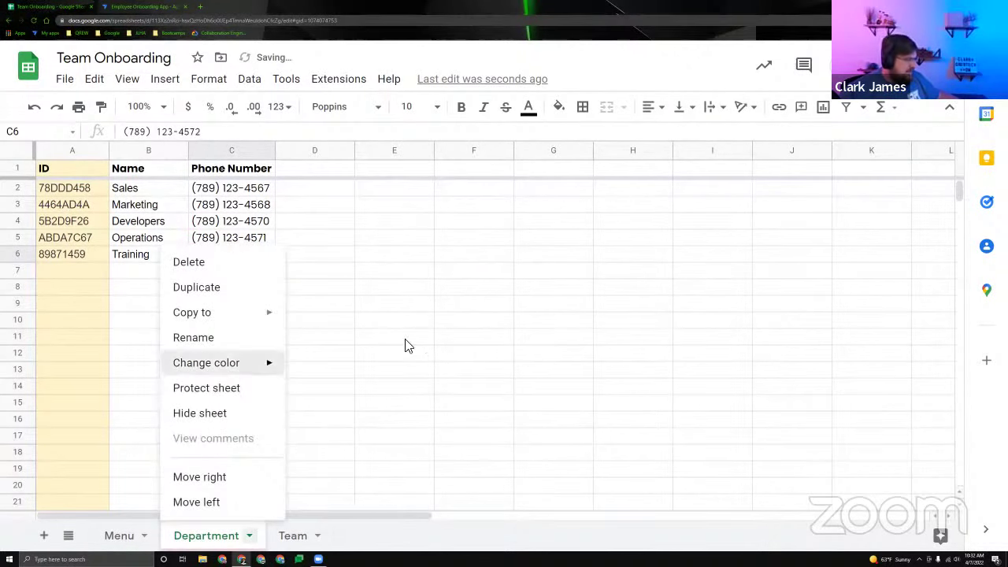
{"action": "mouse_move", "coordinate": [268, 360]}
{"action": "left_click", "coordinate": [457, 222]}
Reapply a light magenta fill to the Team sheet's Department ID column.
{"action": "left_click", "coordinate": [293, 535]}
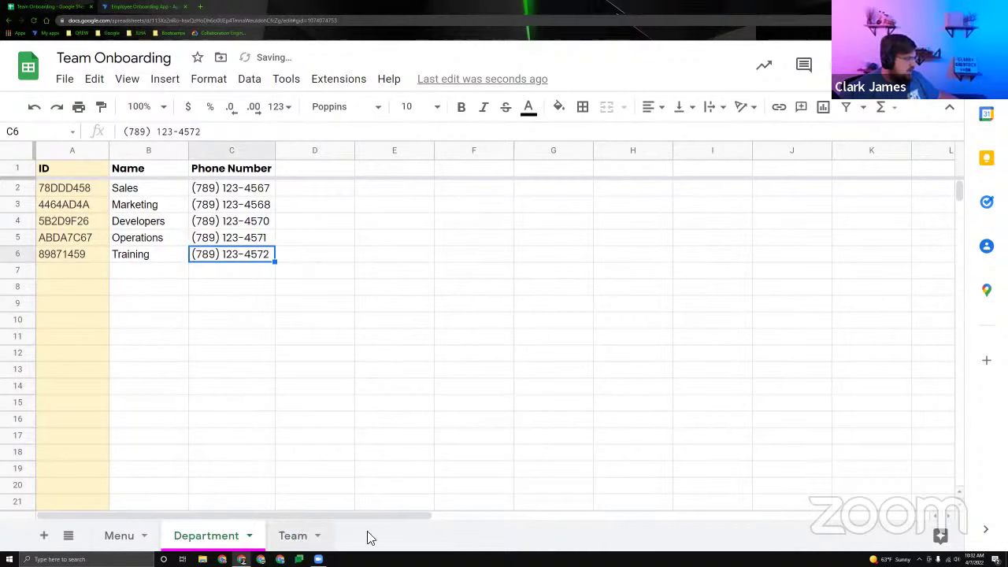
{"action": "left_click", "coordinate": [652, 149]}
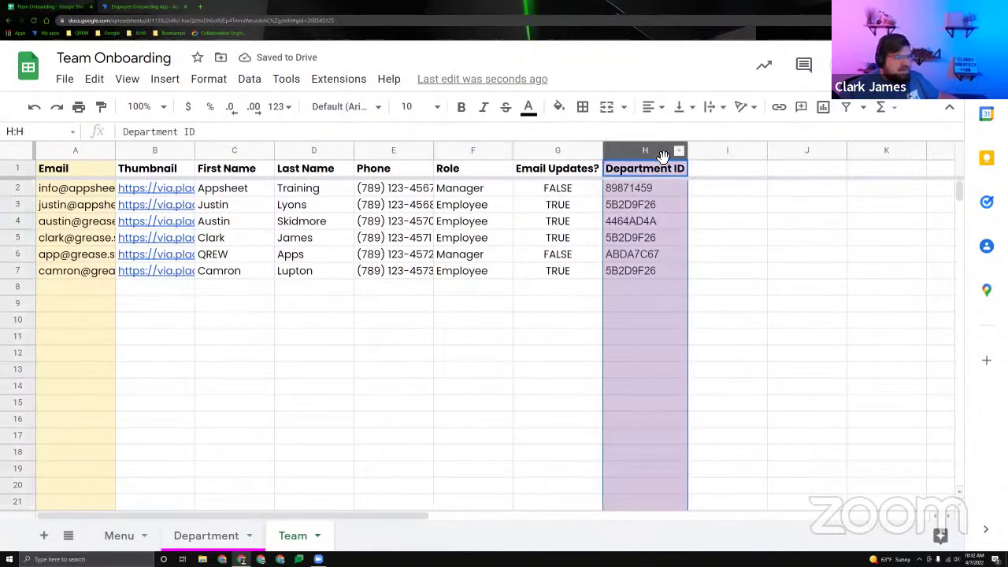
{"action": "left_click", "coordinate": [559, 111]}
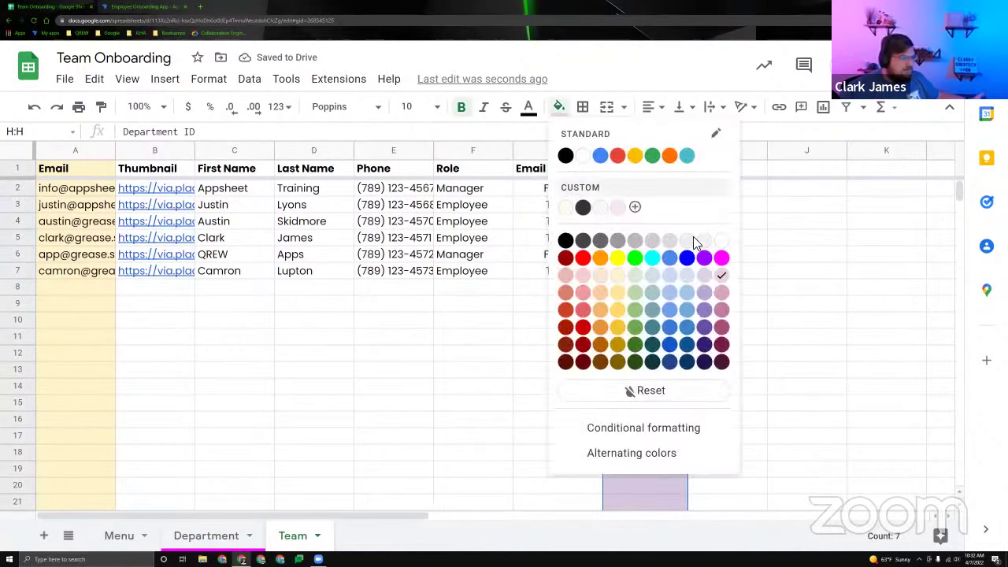
{"action": "left_click", "coordinate": [721, 275]}
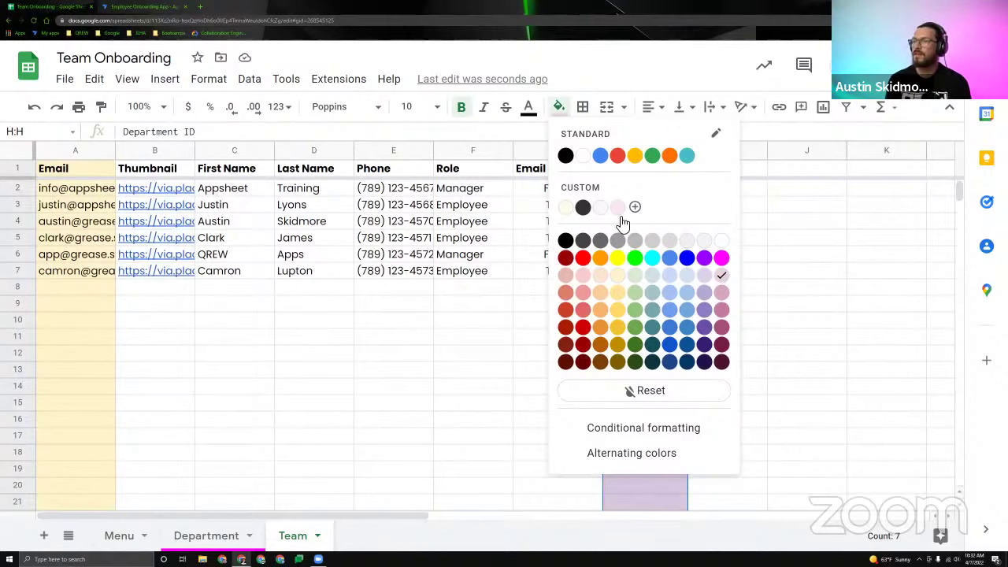
{"action": "left_click", "coordinate": [772, 293]}
{"action": "left_click", "coordinate": [562, 338]}
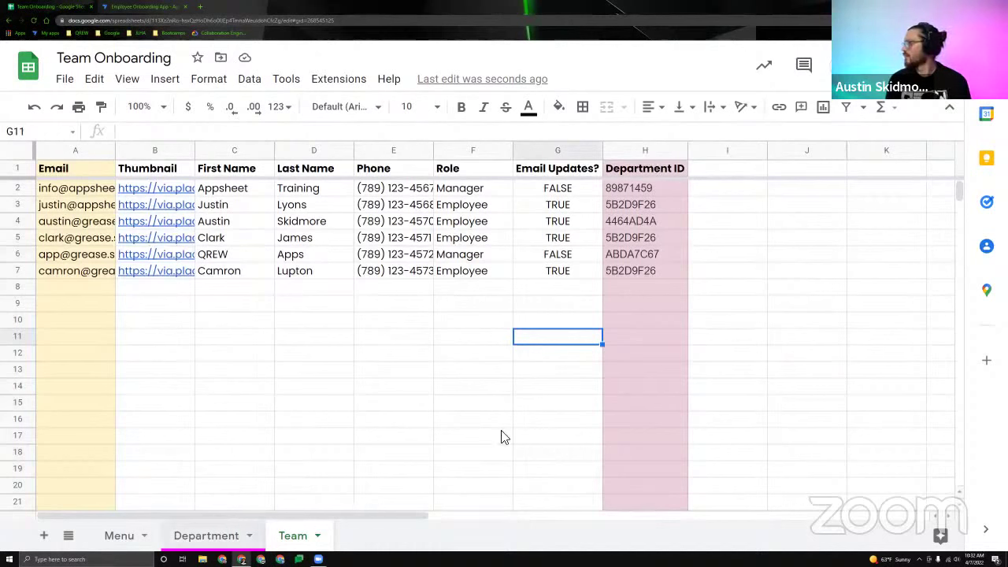
{"action": "left_click", "coordinate": [622, 150]}
Auto-fit the Thumbnail column so the URLs in B2:B7 show in full.
{"action": "left_click", "coordinate": [399, 354]}
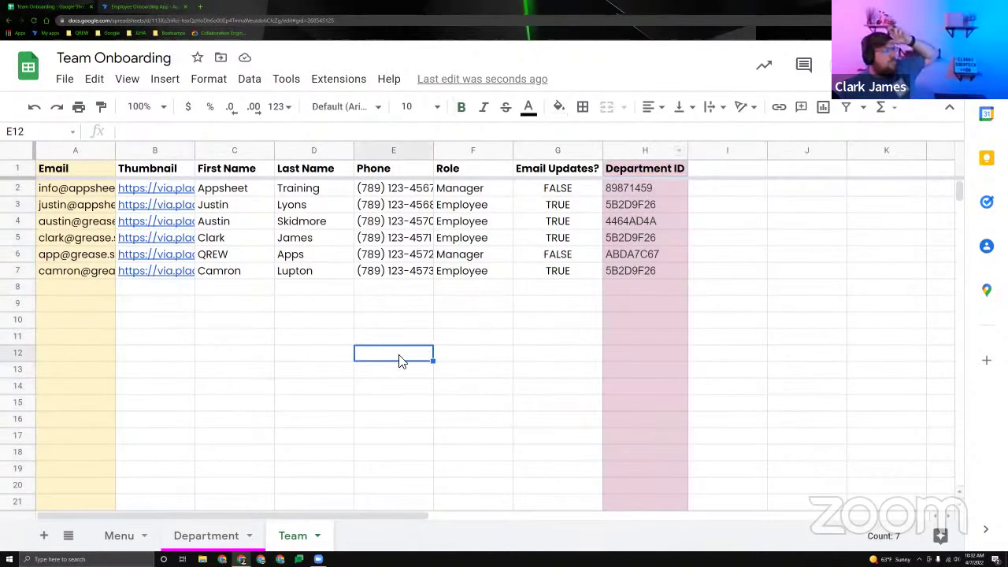
{"action": "double_click", "coordinate": [194, 150]}
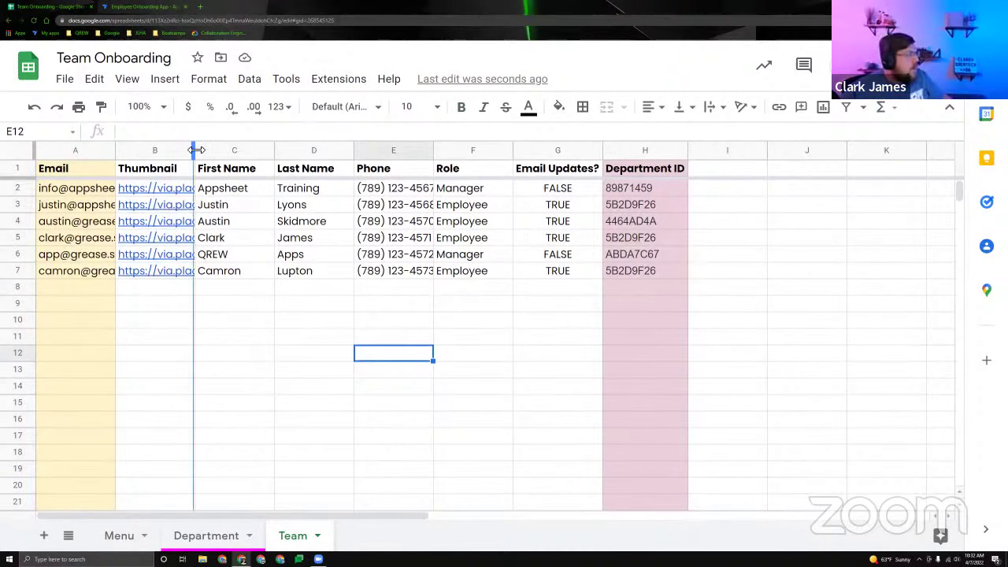
{"action": "left_click_drag", "start_coordinate": [254, 191], "coordinate": [254, 273]}
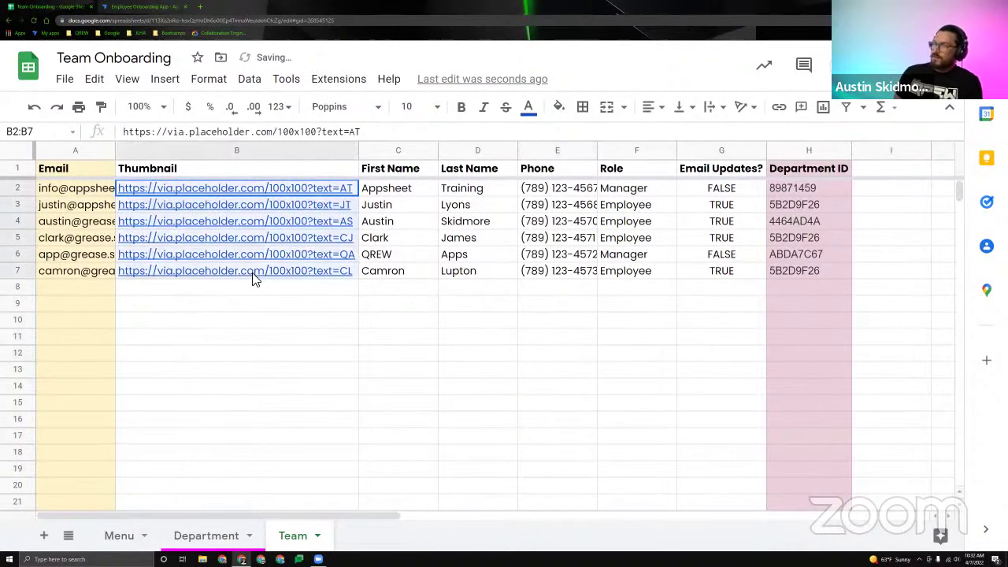
{"action": "left_click", "coordinate": [206, 344]}
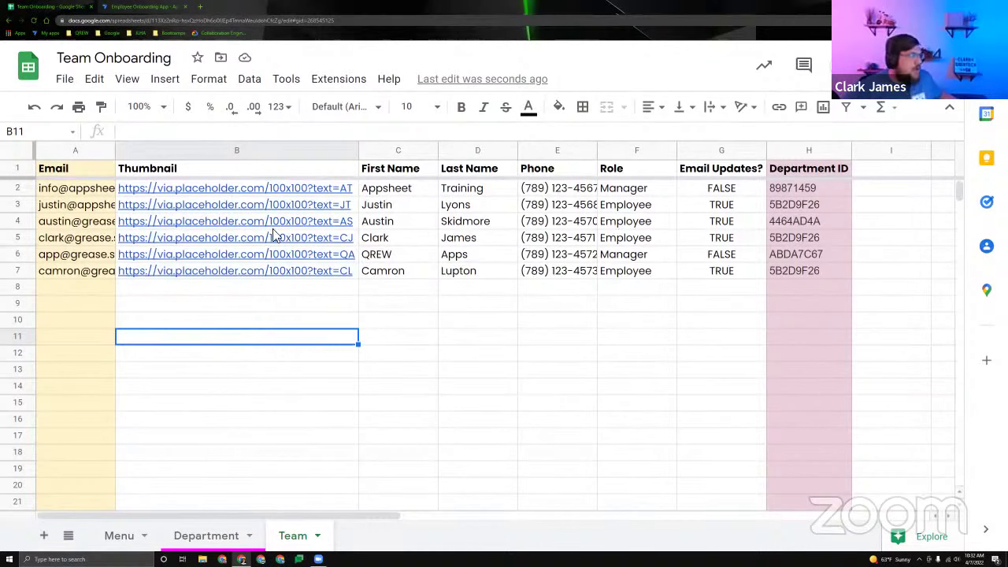
Check the first thumbnail URL in B2 beside the name Appsheet Training.
{"action": "left_click", "coordinate": [284, 288]}
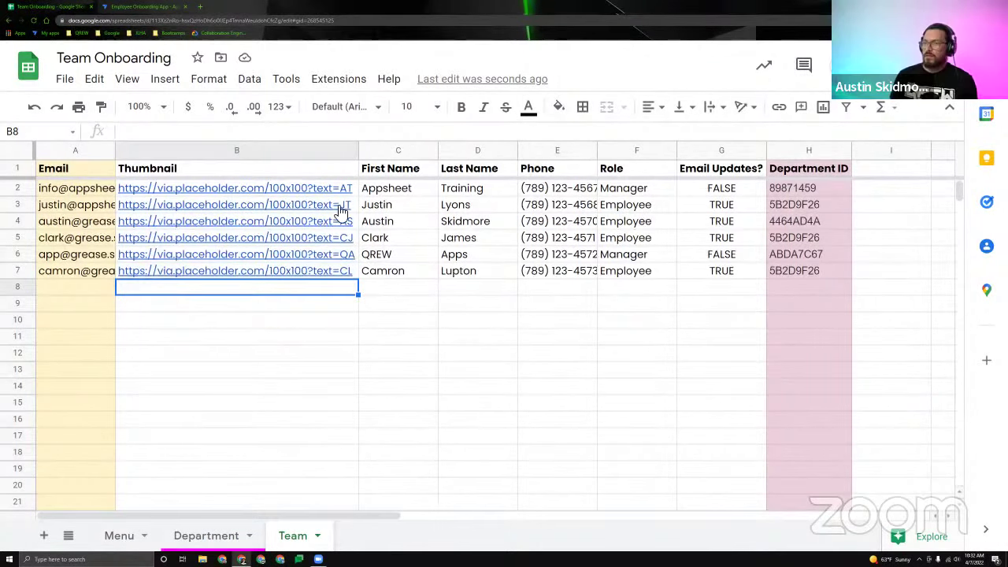
{"action": "left_click", "coordinate": [315, 186]}
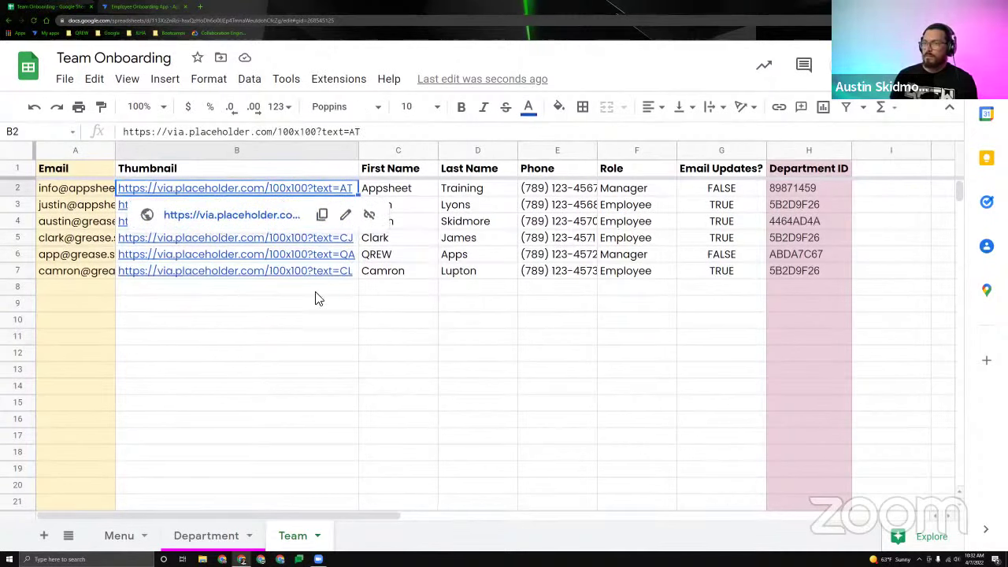
{"action": "left_click", "coordinate": [315, 337]}
{"action": "left_click", "coordinate": [386, 193]}
{"action": "left_click", "coordinate": [457, 192]}
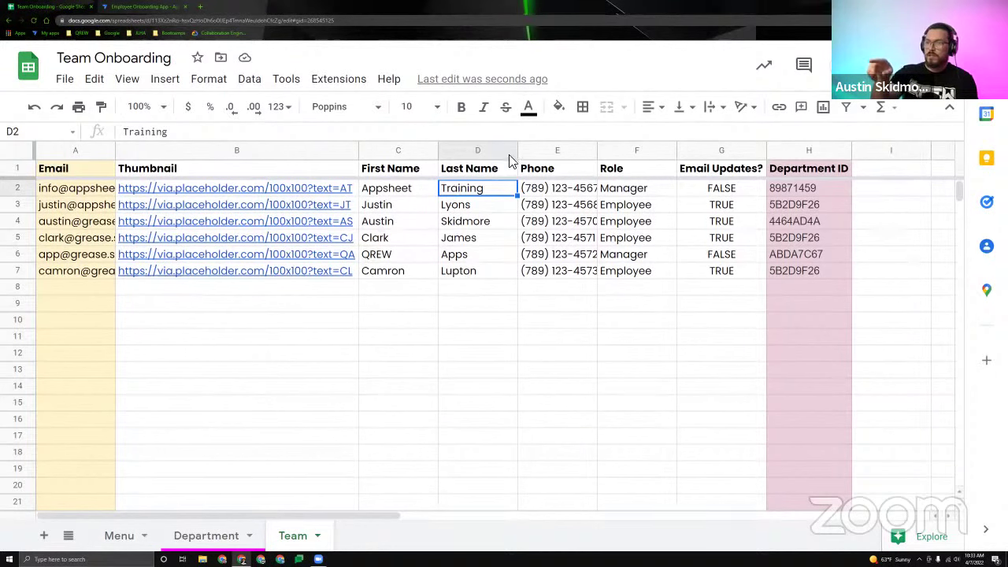
{"action": "left_click", "coordinate": [331, 195]}
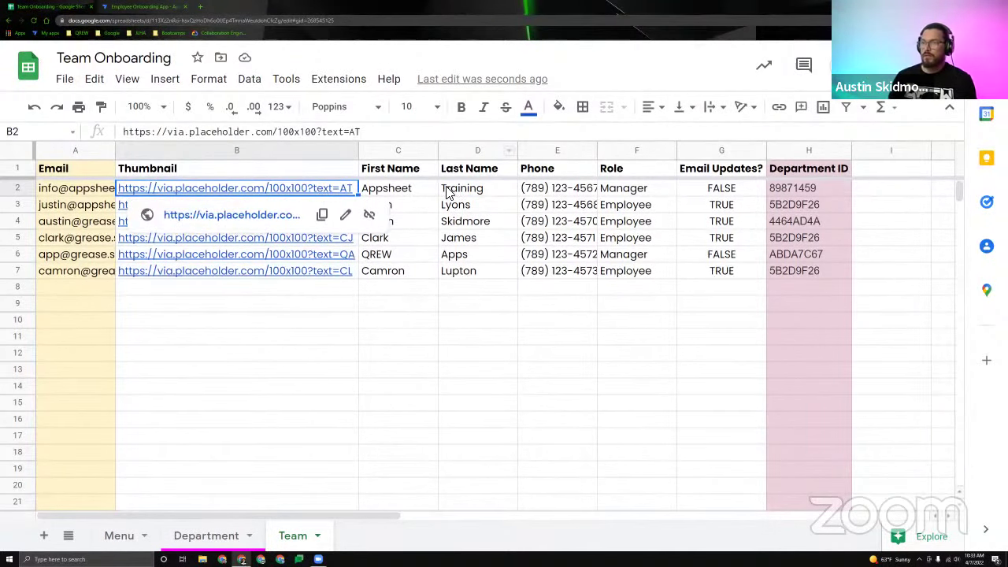
{"action": "left_click", "coordinate": [447, 193]}
{"action": "left_click", "coordinate": [337, 197]}
{"action": "left_click", "coordinate": [432, 328]}
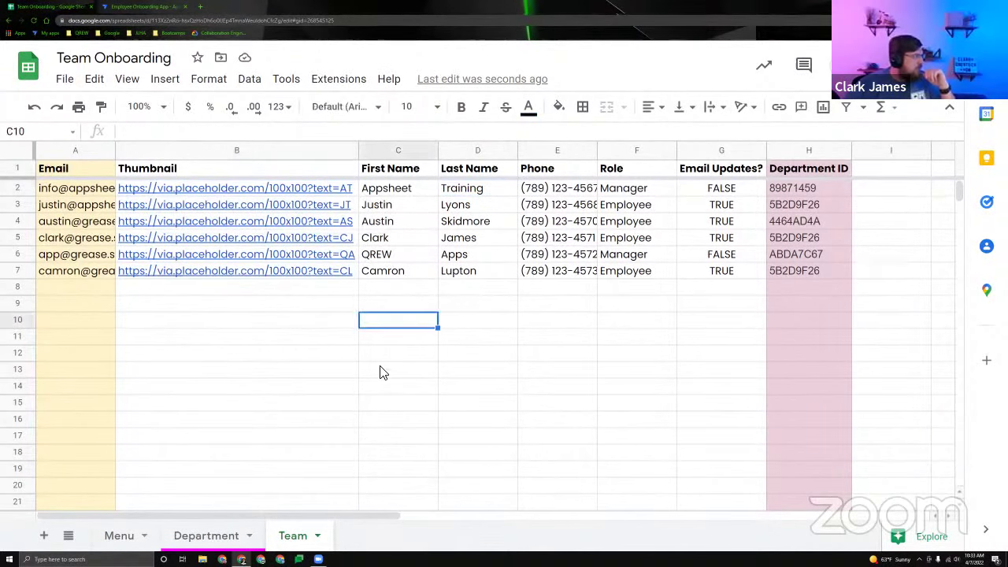
{"action": "left_click", "coordinate": [266, 286]}
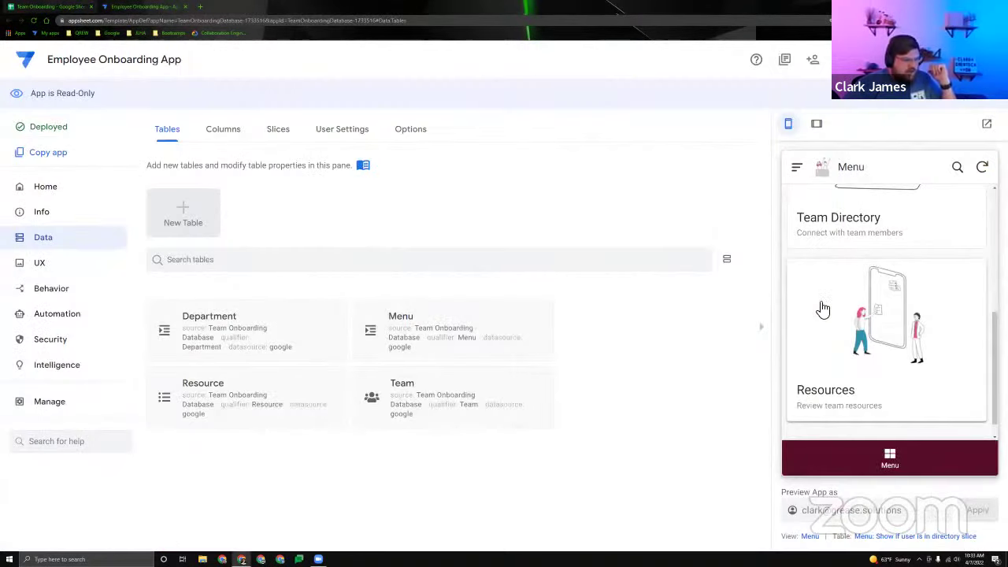
{"action": "key", "text": "ctrl+Tab"}
{"action": "scroll", "coordinate": [880, 357], "scroll_direction": "up", "scroll_amount": 3}
{"action": "scroll", "coordinate": [879, 357], "scroll_direction": "down", "scroll_amount": 2}
{"action": "left_click", "coordinate": [868, 279]}
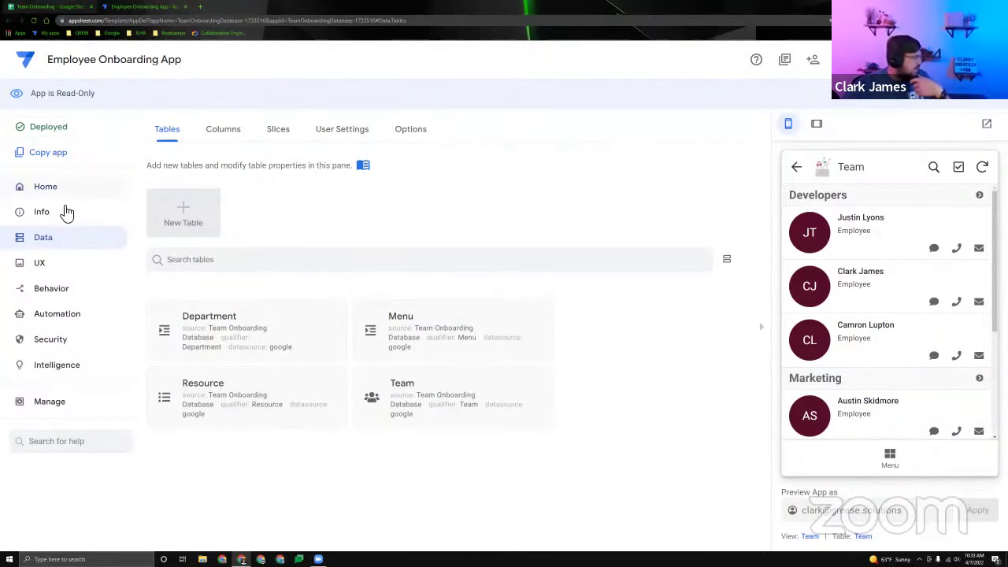
{"action": "left_click", "coordinate": [254, 134]}
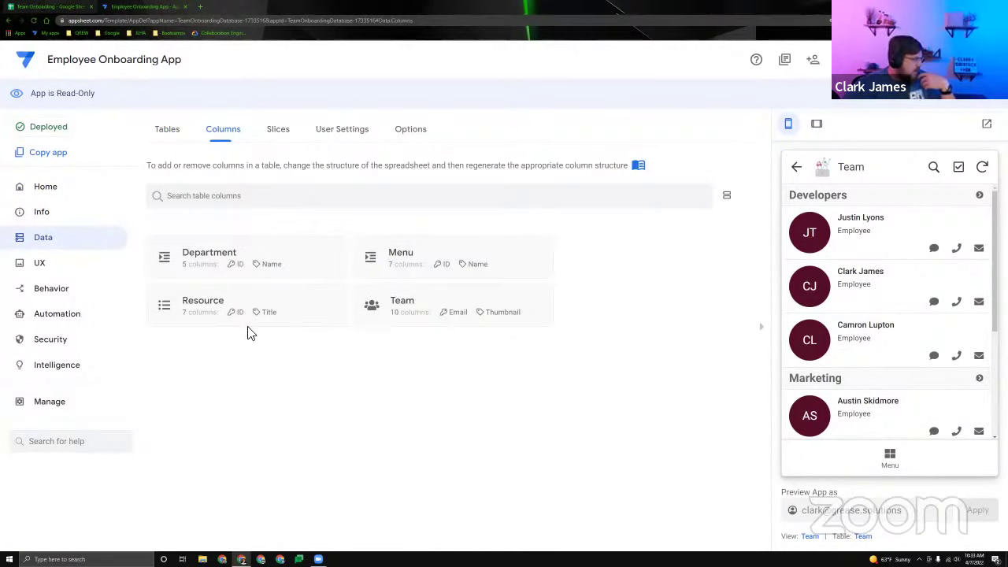
{"action": "left_click", "coordinate": [411, 337]}
{"action": "left_click", "coordinate": [607, 288]}
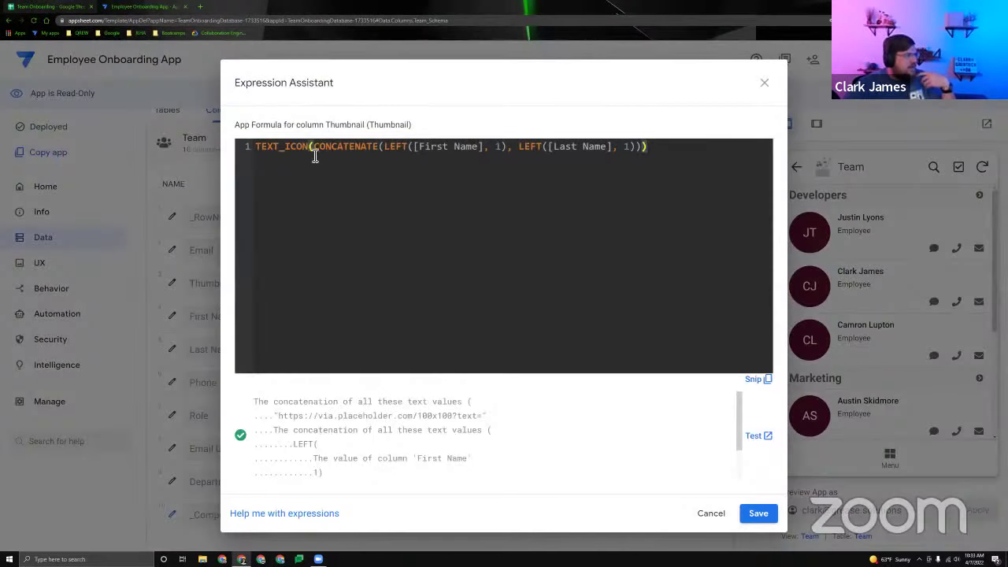
{"action": "left_click_drag", "start_coordinate": [311, 151], "coordinate": [517, 149]}
{"action": "left_click", "coordinate": [686, 149]}
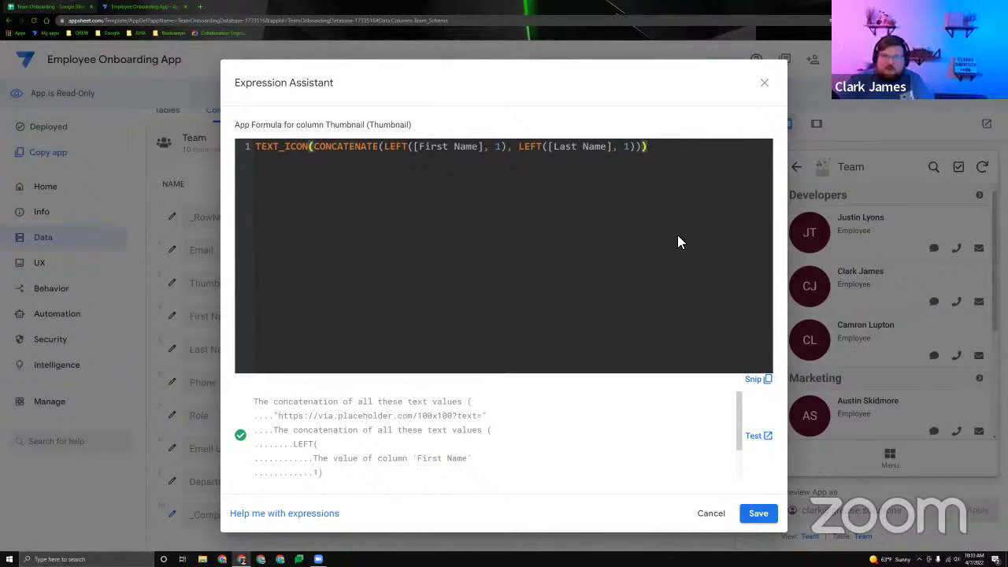
{"action": "left_click", "coordinate": [762, 83]}
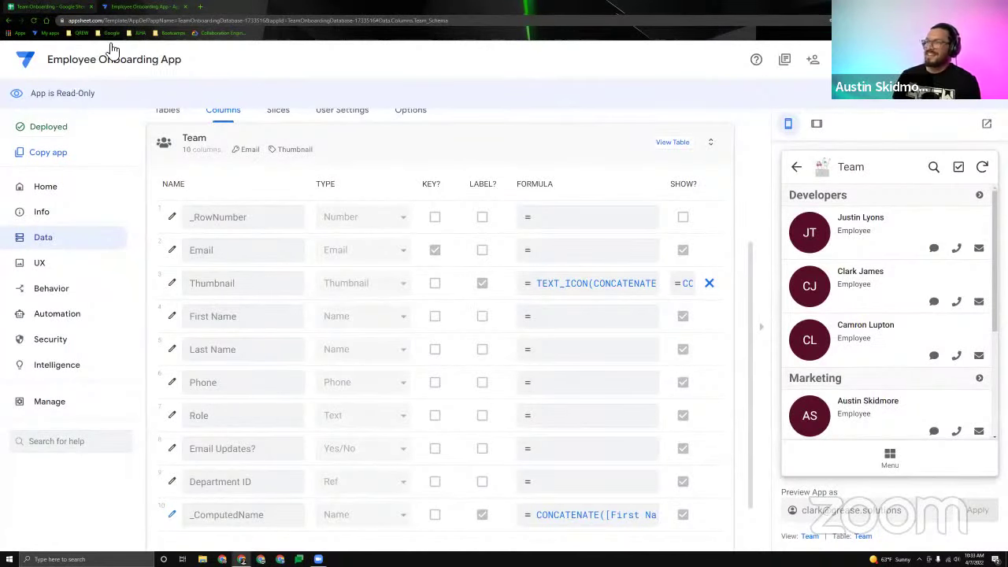
{"action": "left_click", "coordinate": [676, 141]}
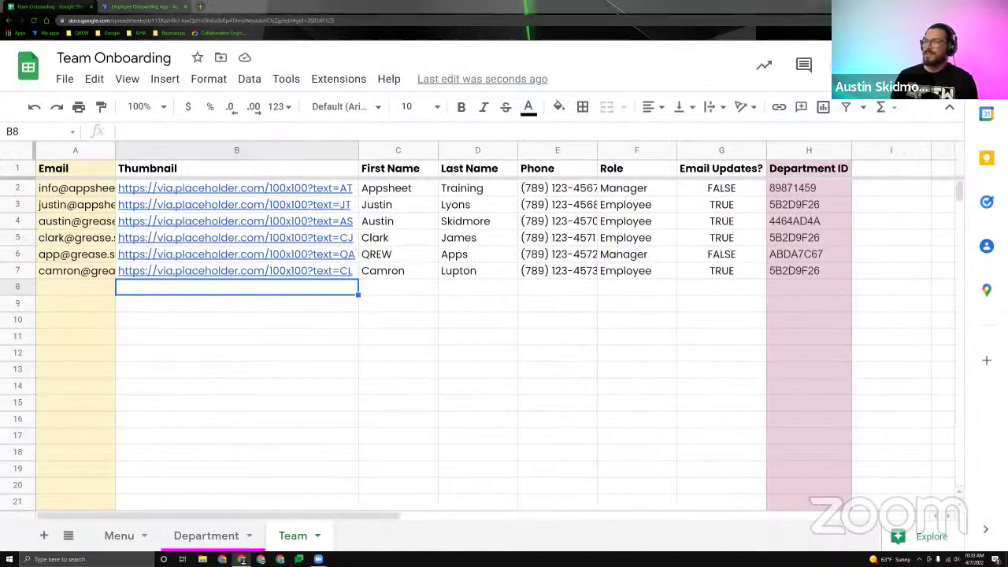
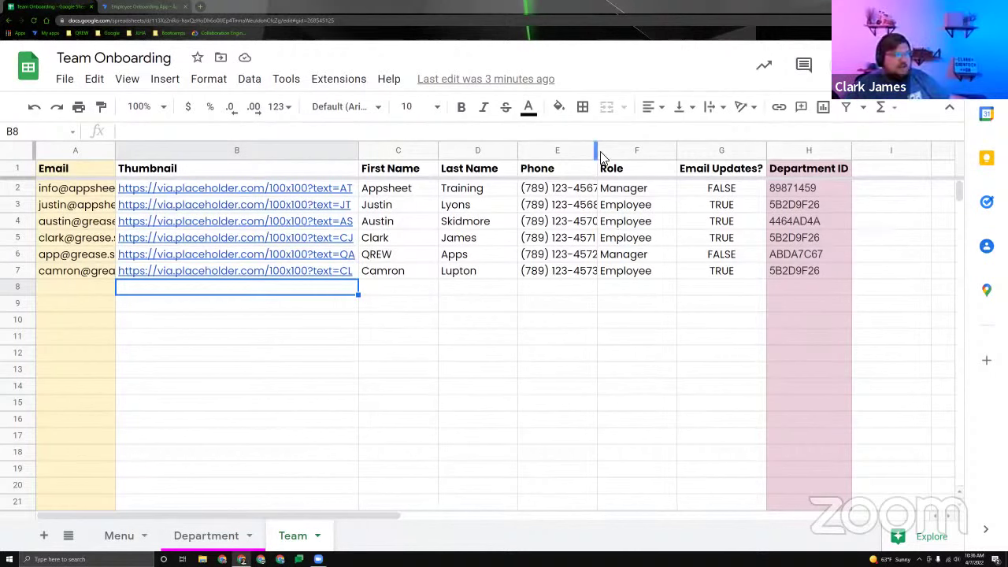
Widen column E (Phone) on the Team sheet so every phone number shows in full.
{"action": "left_click_drag", "start_coordinate": [596, 149], "coordinate": [603, 150]}
{"action": "left_click", "coordinate": [613, 329]}
{"action": "left_click", "coordinate": [564, 307]}
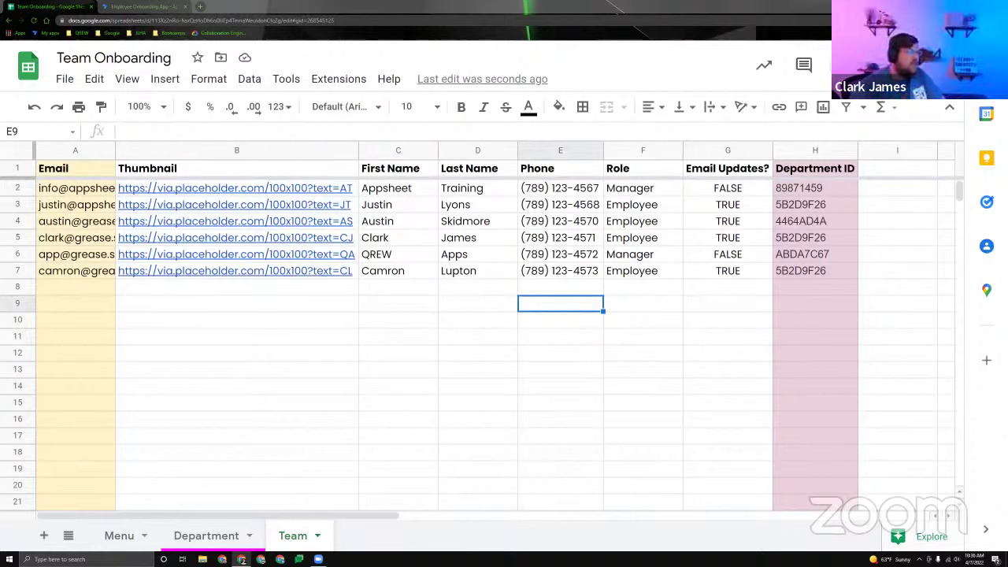
{"action": "left_click", "coordinate": [404, 306]}
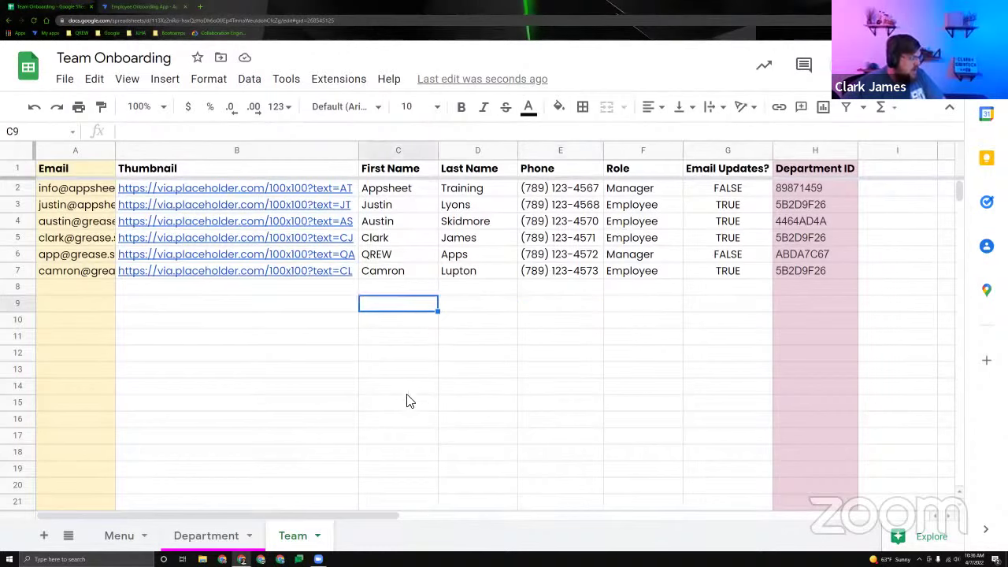
{"action": "scroll", "coordinate": [360, 466], "scroll_direction": "down", "scroll_amount": 2}
{"action": "scroll", "coordinate": [330, 503], "scroll_direction": "up", "scroll_amount": 2}
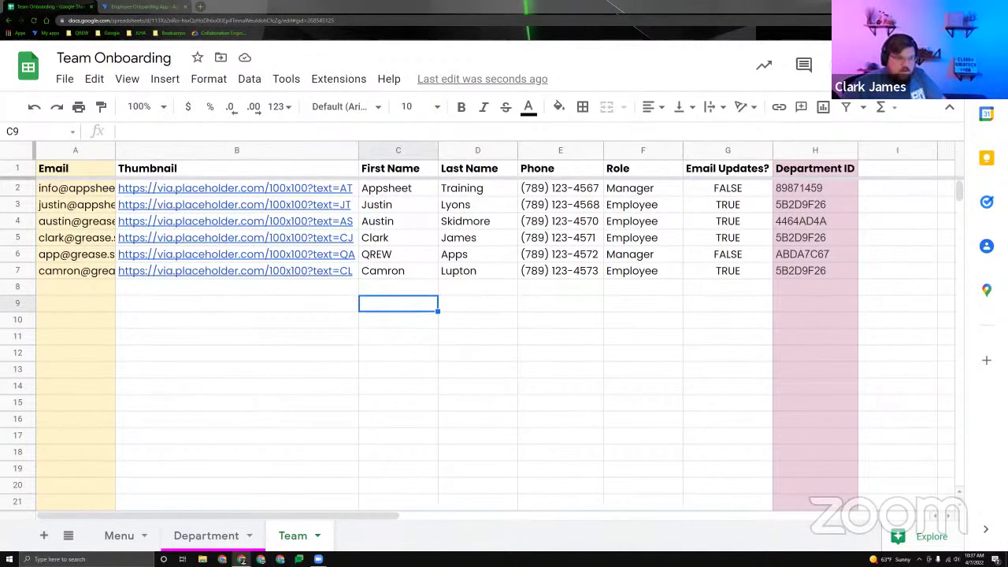
Add a new sheet named Resource and paste the resources table at cell A1.
{"action": "left_click", "coordinate": [45, 537]}
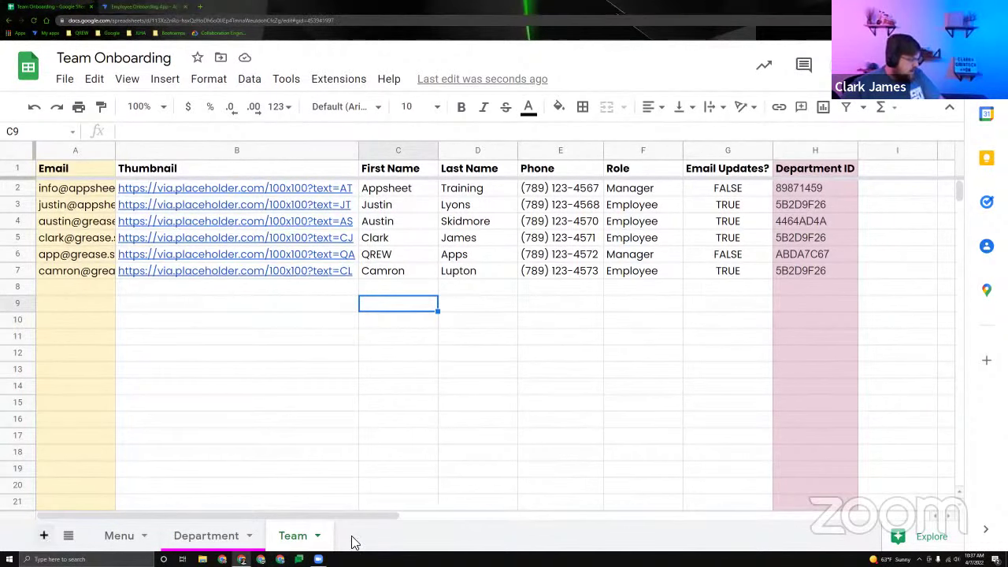
{"action": "double_click", "coordinate": [354, 539]}
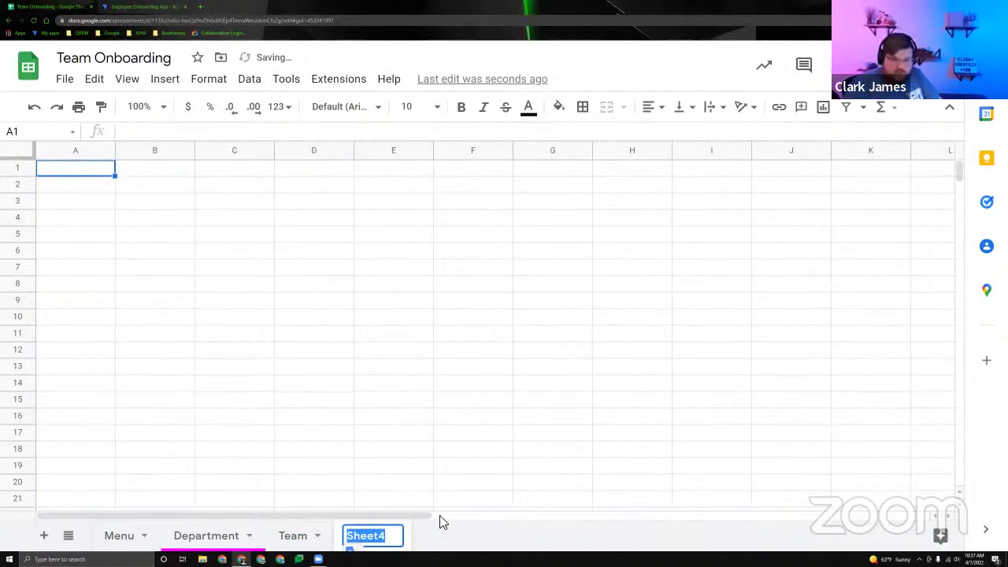
{"action": "type", "text": "Resource"}
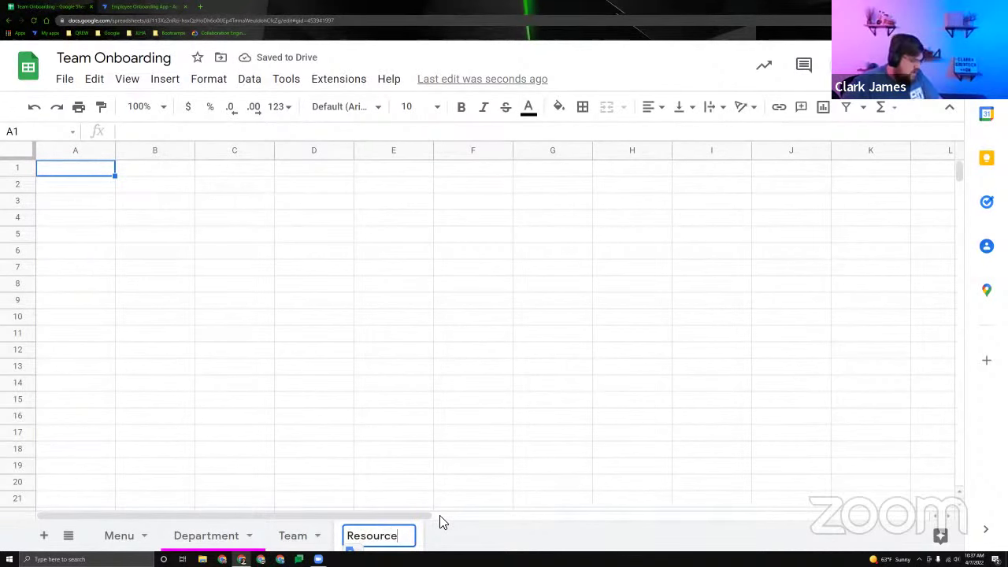
{"action": "key", "text": "Return"}
{"action": "left_click", "coordinate": [68, 175]}
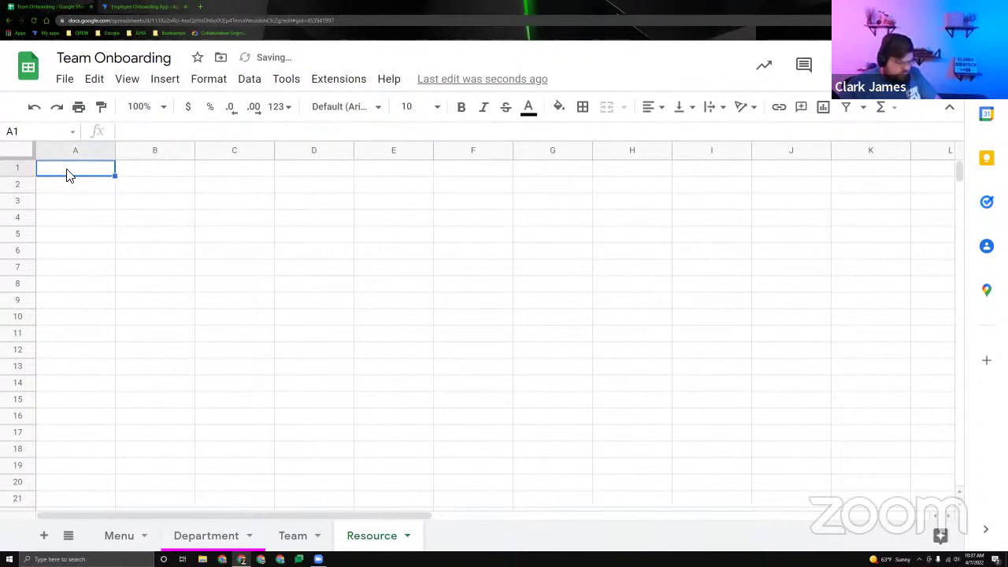
{"action": "key", "text": "ctrl+v"}
Freeze the Resource header row and shade the ID column light yellow.
{"action": "left_click_drag", "start_coordinate": [27, 168], "coordinate": [28, 178]}
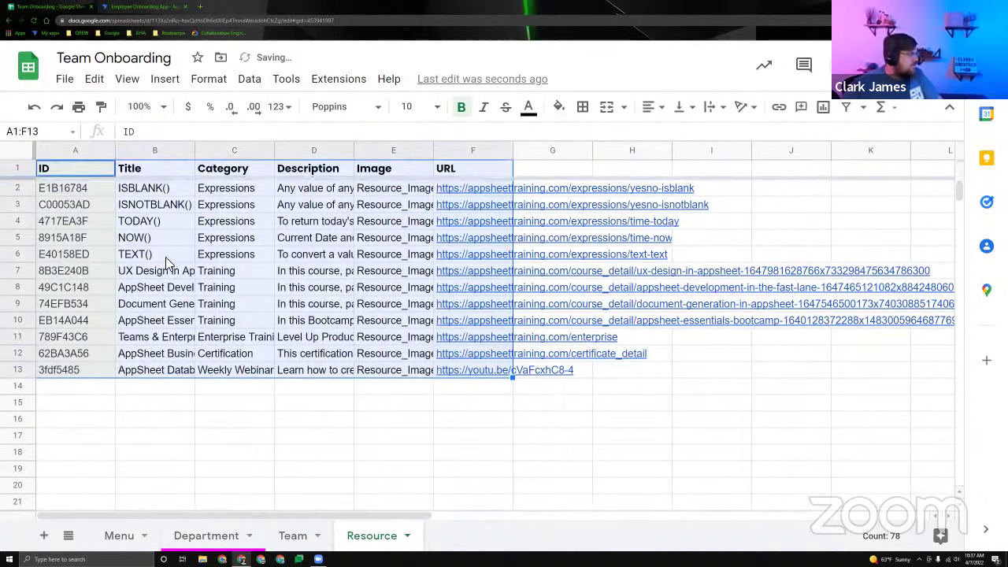
{"action": "left_click", "coordinate": [157, 252]}
{"action": "left_click", "coordinate": [76, 150]}
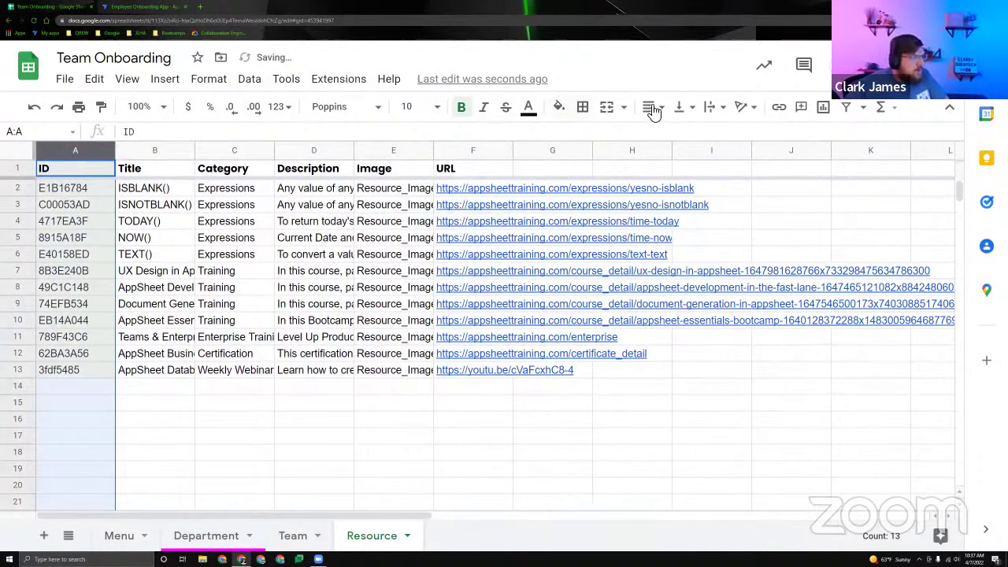
{"action": "left_click", "coordinate": [559, 106]}
{"action": "left_click", "coordinate": [619, 280]}
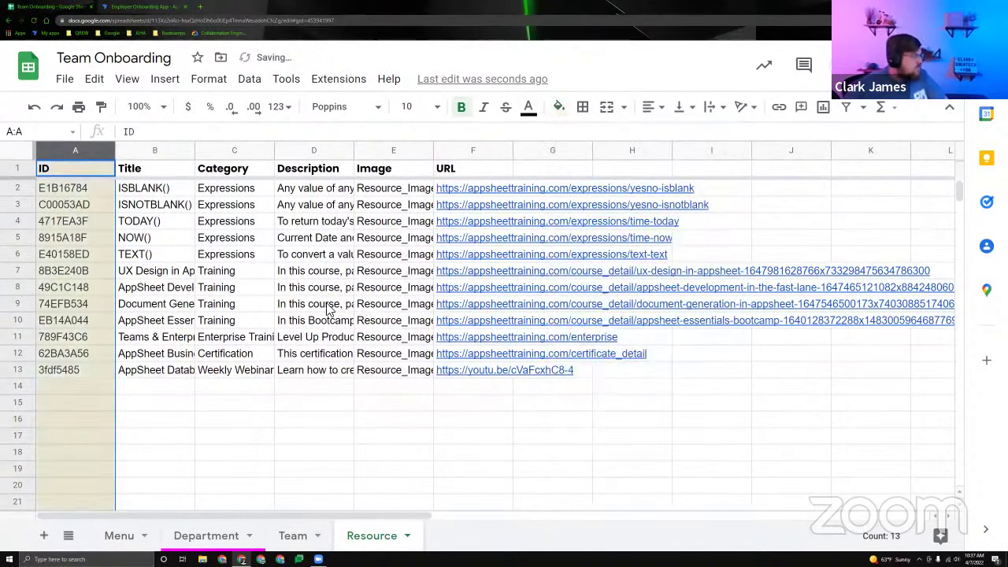
{"action": "left_click", "coordinate": [386, 307]}
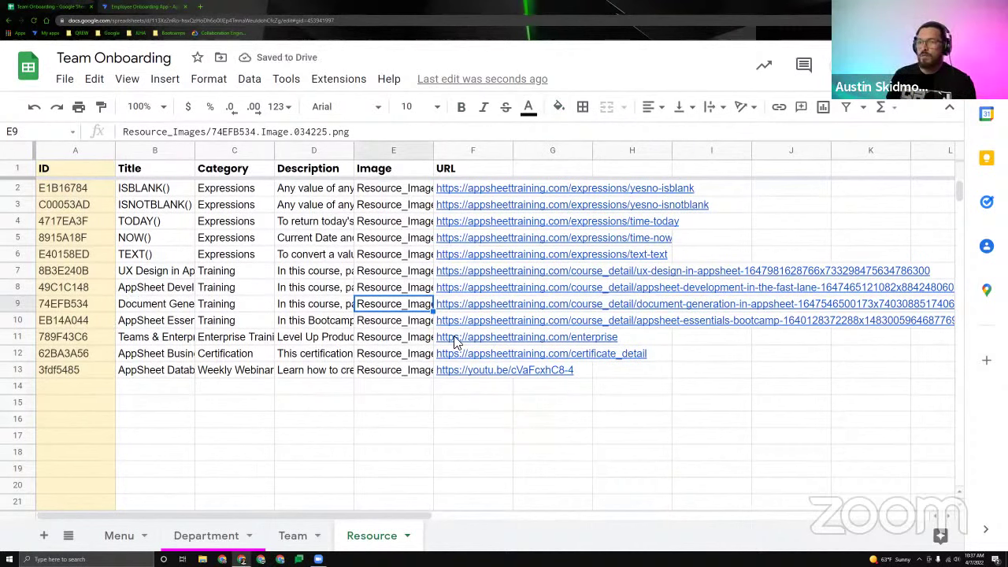
{"action": "mouse_move", "coordinate": [454, 343]}
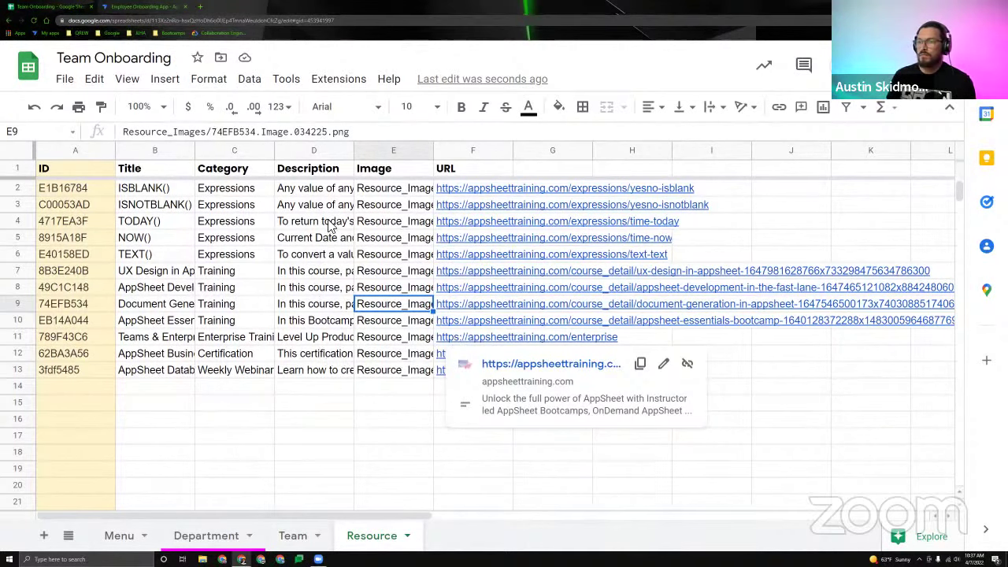
{"action": "left_click", "coordinate": [327, 419]}
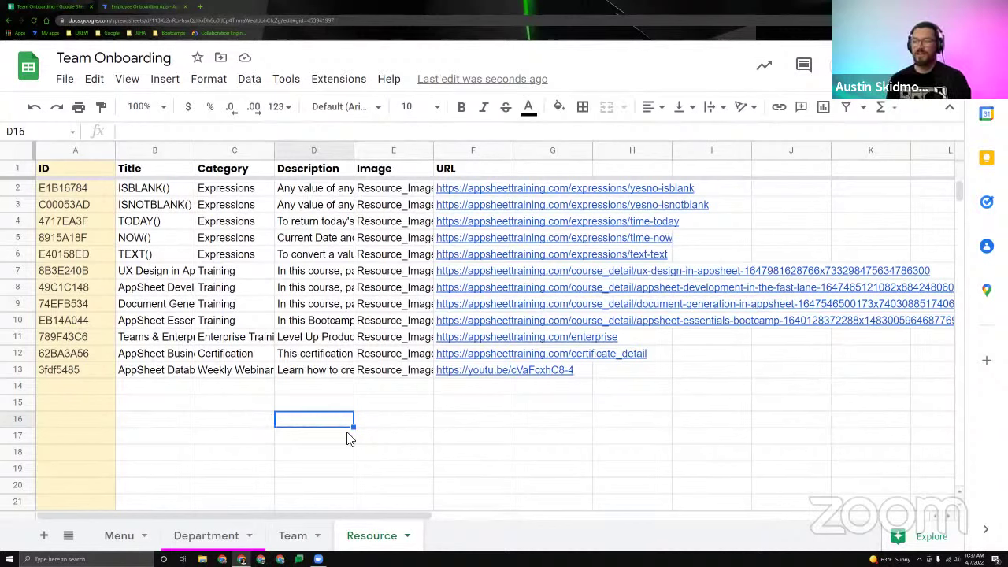
Look over the empty row 14 below the last resource entry in row 13.
{"action": "left_click", "coordinate": [281, 384]}
{"action": "left_click", "coordinate": [92, 384]}
{"action": "left_click", "coordinate": [153, 387]}
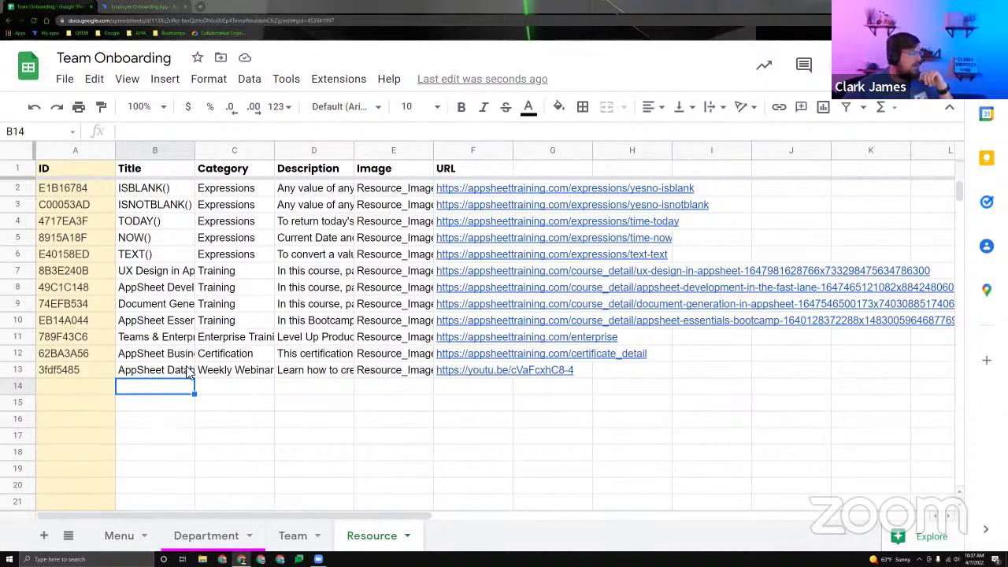
{"action": "left_click", "coordinate": [184, 377]}
{"action": "left_click", "coordinate": [178, 398]}
{"action": "left_click", "coordinate": [66, 387]}
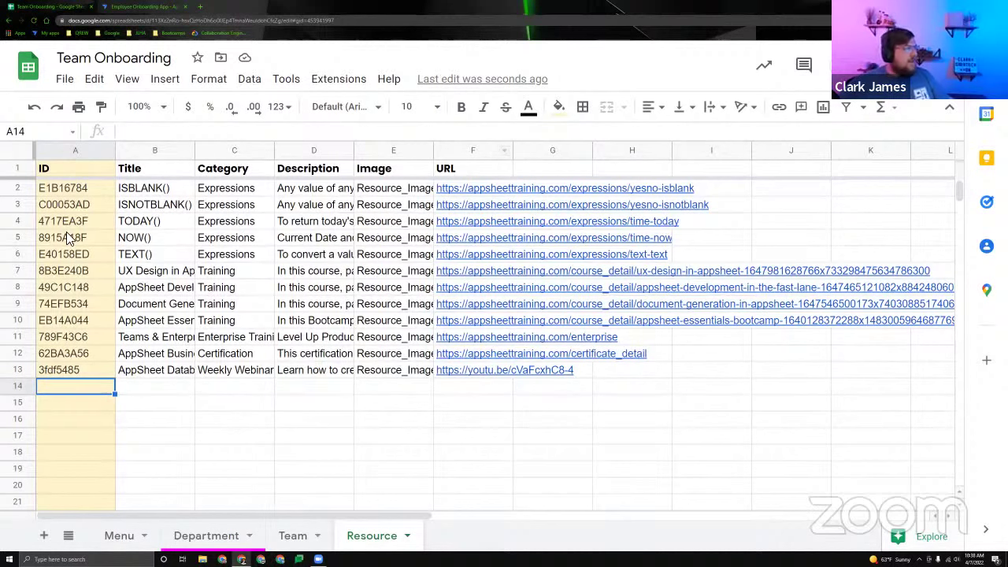
{"action": "left_click", "coordinate": [142, 394]}
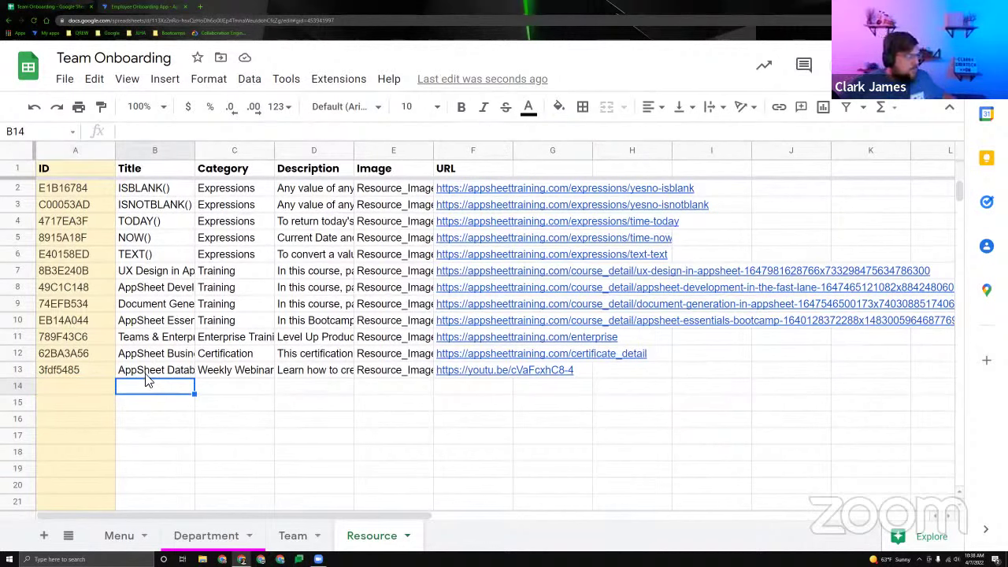
Auto-fit the Image column E so the full image paths are visible.
{"action": "left_click_drag", "start_coordinate": [394, 189], "coordinate": [386, 355]}
{"action": "left_click", "coordinate": [406, 400]}
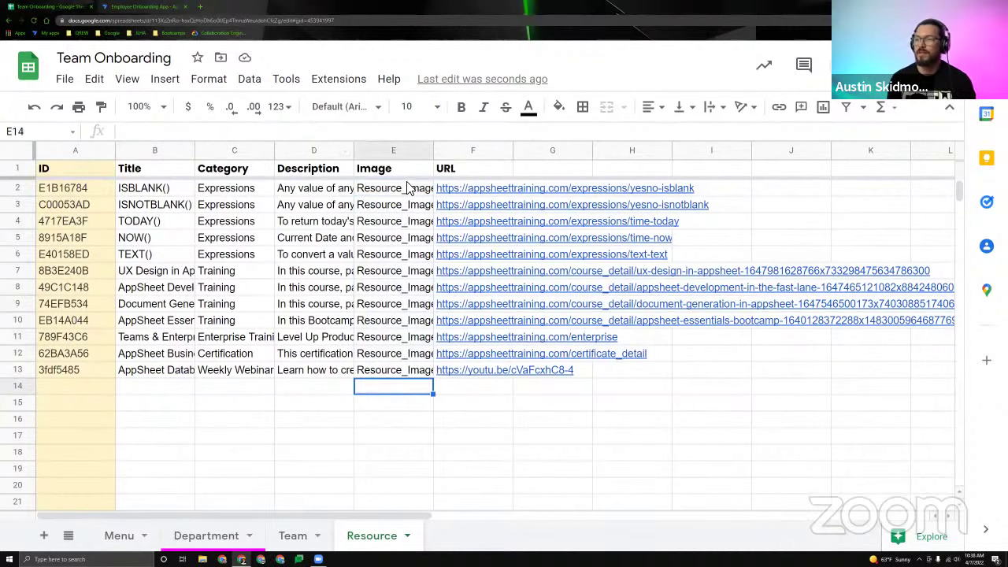
{"action": "left_click", "coordinate": [432, 151]}
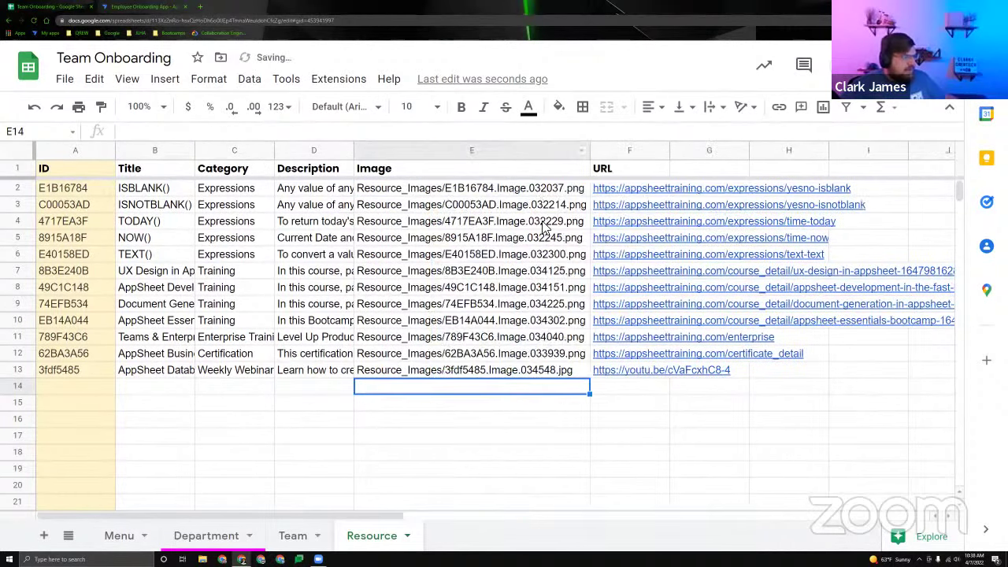
{"action": "left_click", "coordinate": [629, 403]}
{"action": "left_click_drag", "start_coordinate": [496, 196], "coordinate": [472, 370]}
{"action": "left_click", "coordinate": [629, 406]}
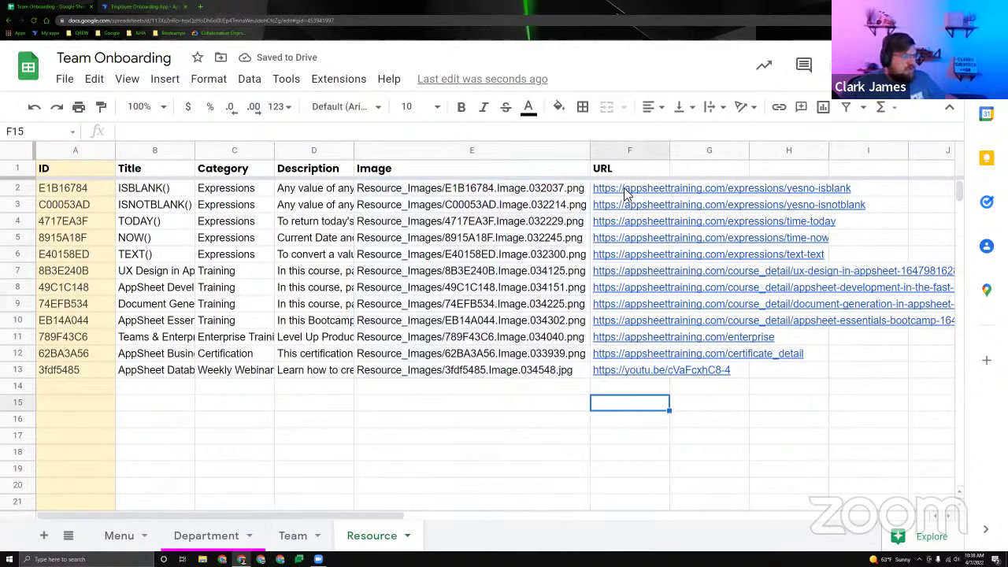
{"action": "left_click_drag", "start_coordinate": [628, 195], "coordinate": [631, 378]}
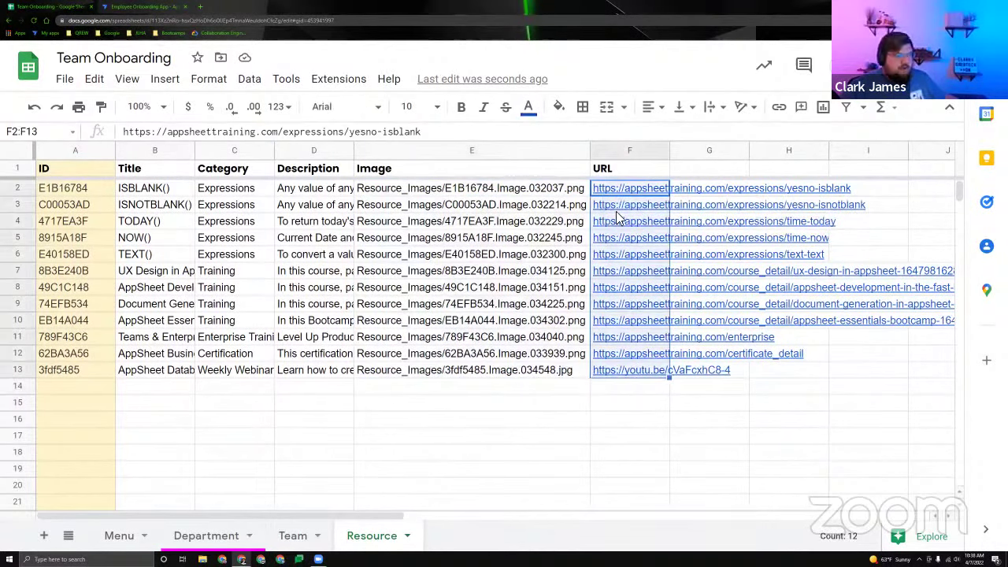
{"action": "left_click", "coordinate": [418, 386]}
{"action": "key", "text": "Left"}
{"action": "key", "text": "Left"}
{"action": "key", "text": "Left"}
{"action": "key", "text": "Left"}
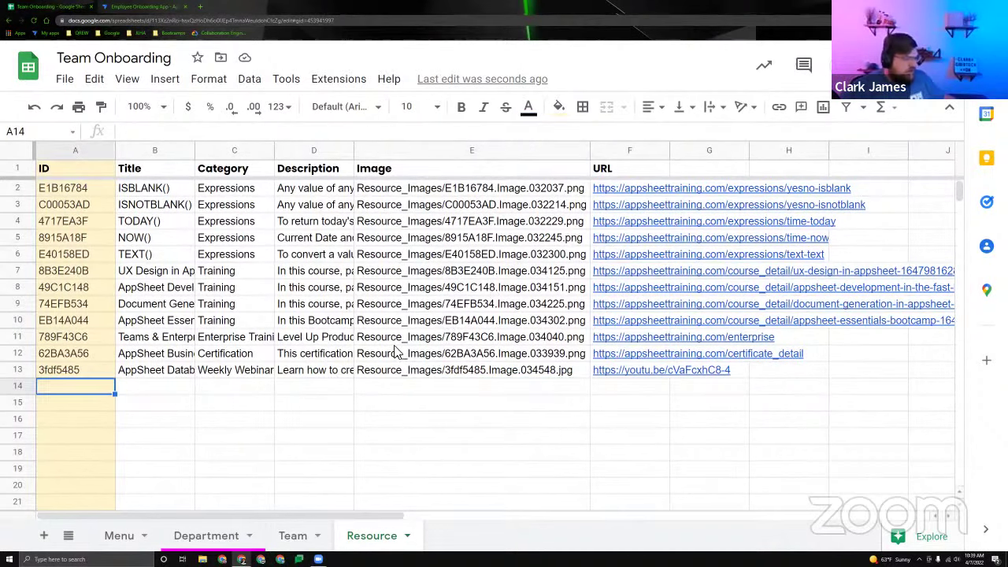
{"action": "left_click_drag", "start_coordinate": [632, 189], "coordinate": [638, 386]}
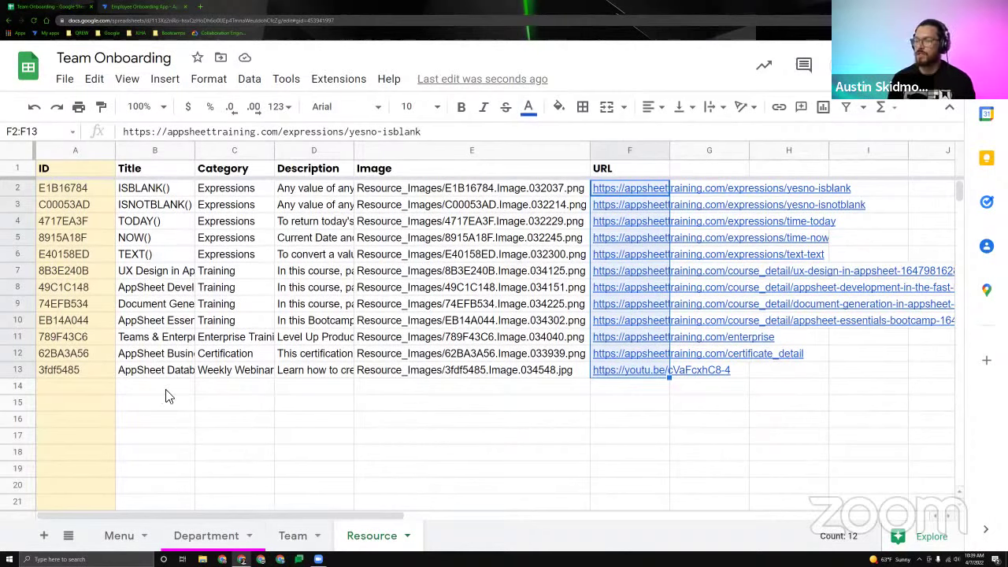
{"action": "left_click", "coordinate": [109, 394]}
{"action": "left_click", "coordinate": [120, 396]}
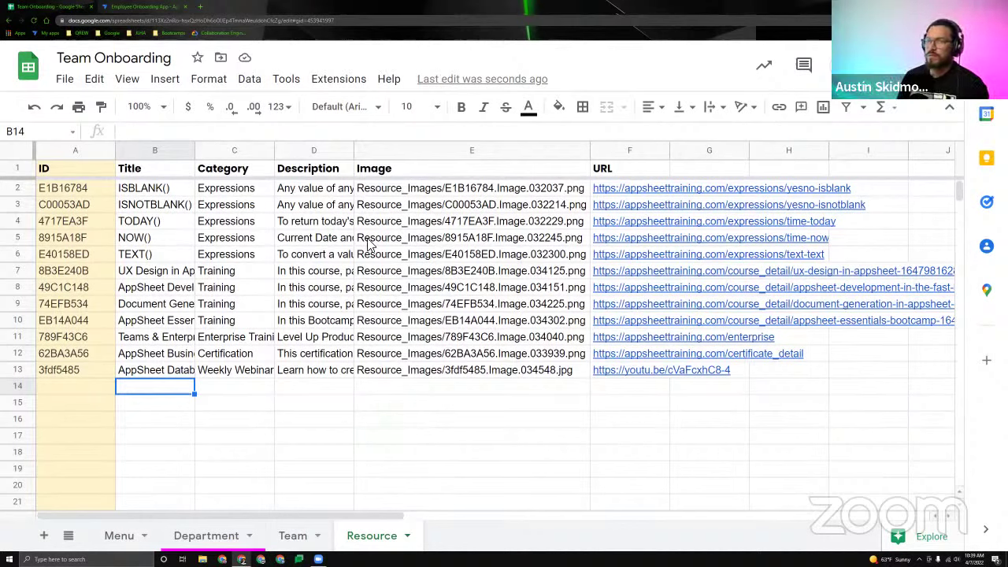
{"action": "left_click_drag", "start_coordinate": [405, 198], "coordinate": [410, 391]}
{"action": "left_click", "coordinate": [260, 409]}
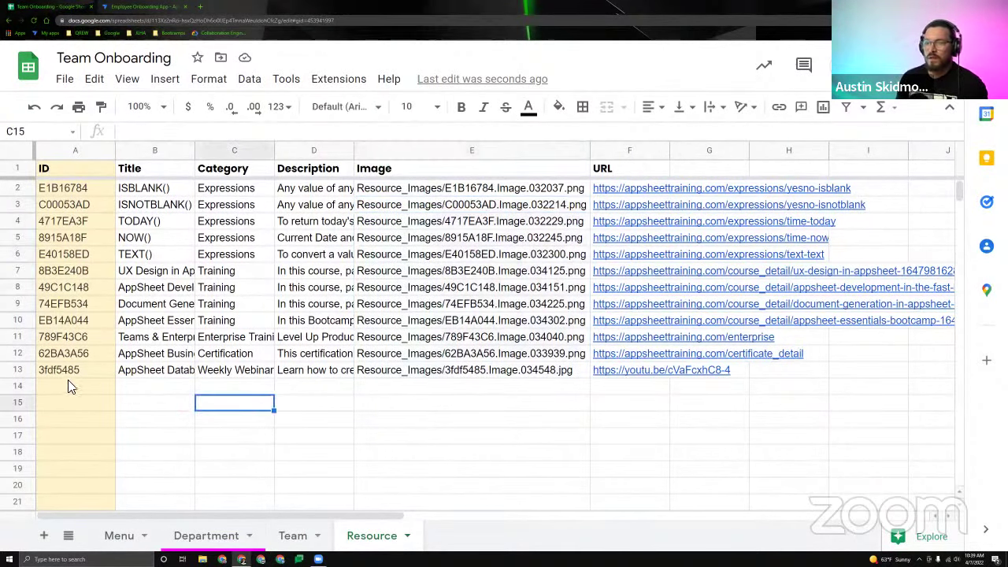
{"action": "left_click", "coordinate": [68, 386]}
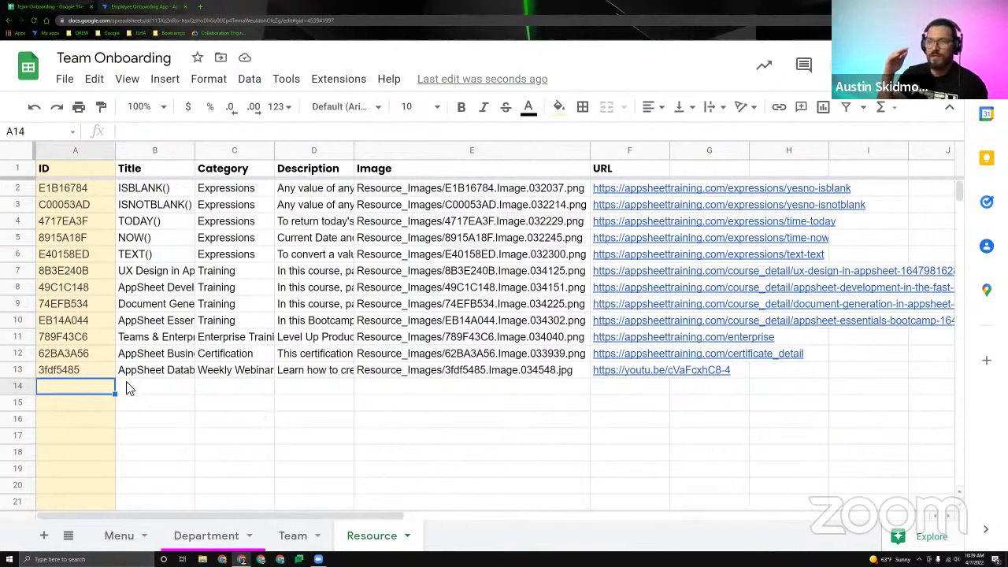
{"action": "left_click", "coordinate": [93, 370]}
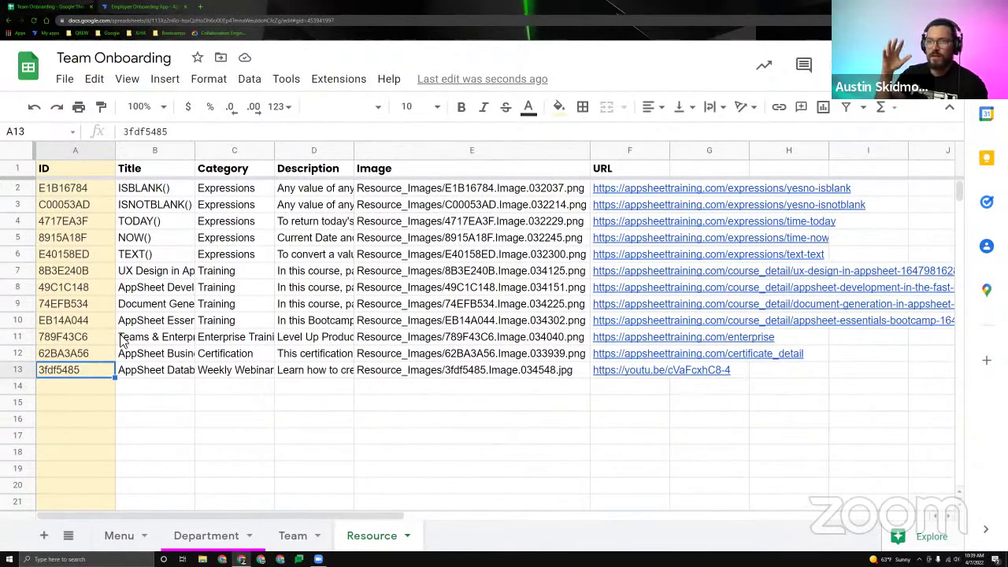
{"action": "left_click", "coordinate": [99, 260]}
{"action": "left_click", "coordinate": [79, 370]}
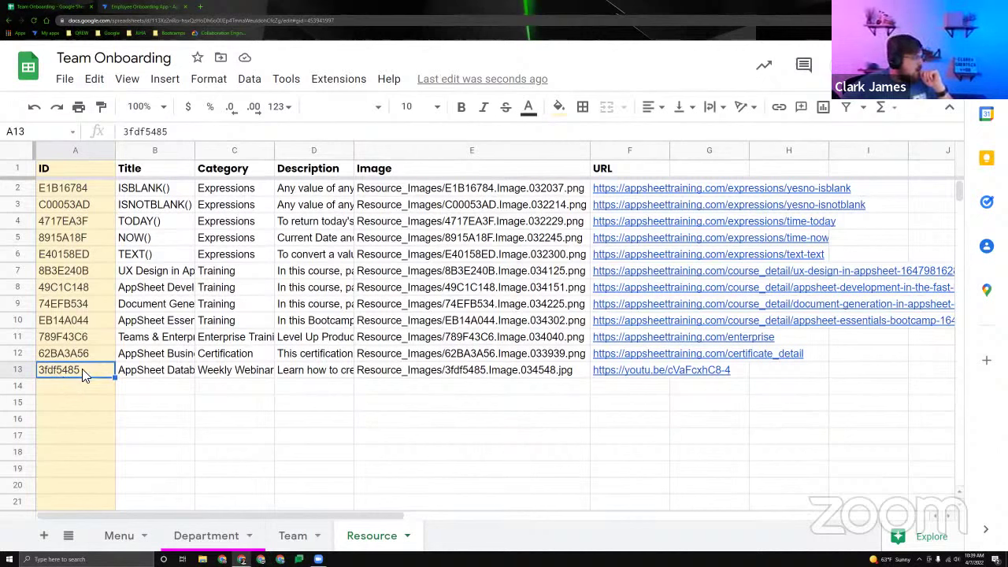
{"action": "left_click", "coordinate": [79, 387]}
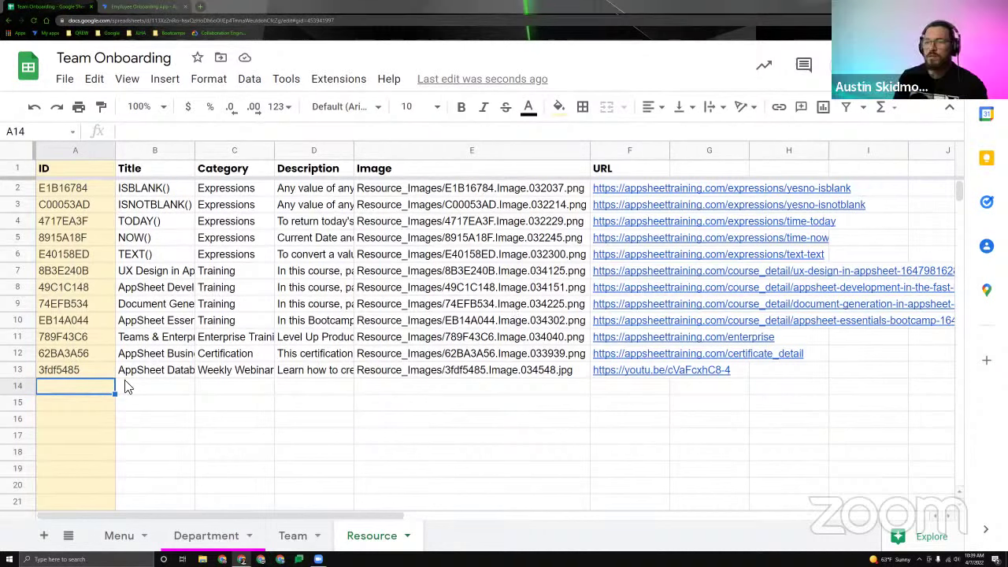
Remove the random ID pasted into A14 and select the resource IDs A2 through A13.
{"action": "key", "text": "ctrl+v"}
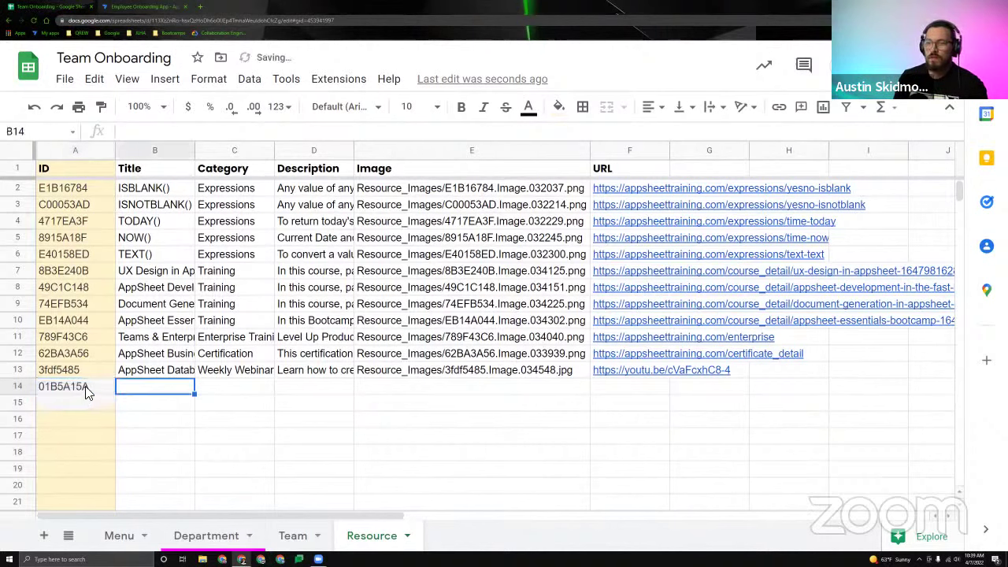
{"action": "key", "text": "Delete"}
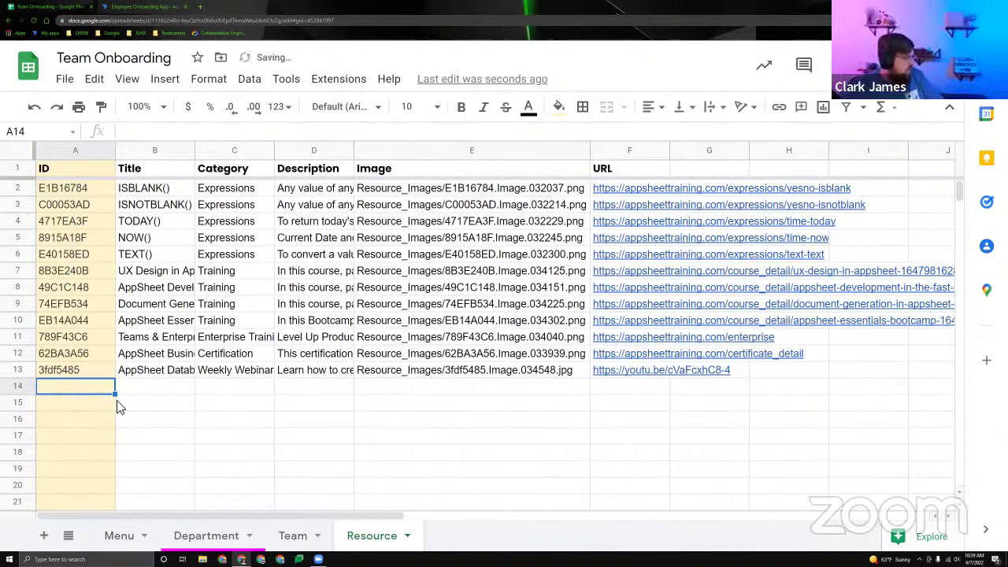
{"action": "left_click", "coordinate": [93, 370]}
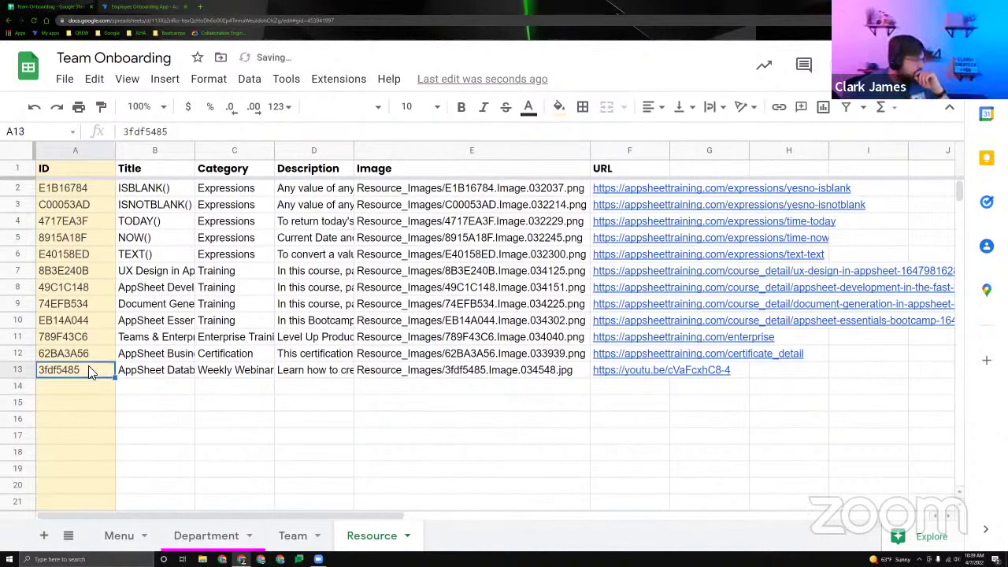
{"action": "left_click", "coordinate": [72, 192]}
{"action": "left_click_drag", "start_coordinate": [82, 232], "coordinate": [82, 351]}
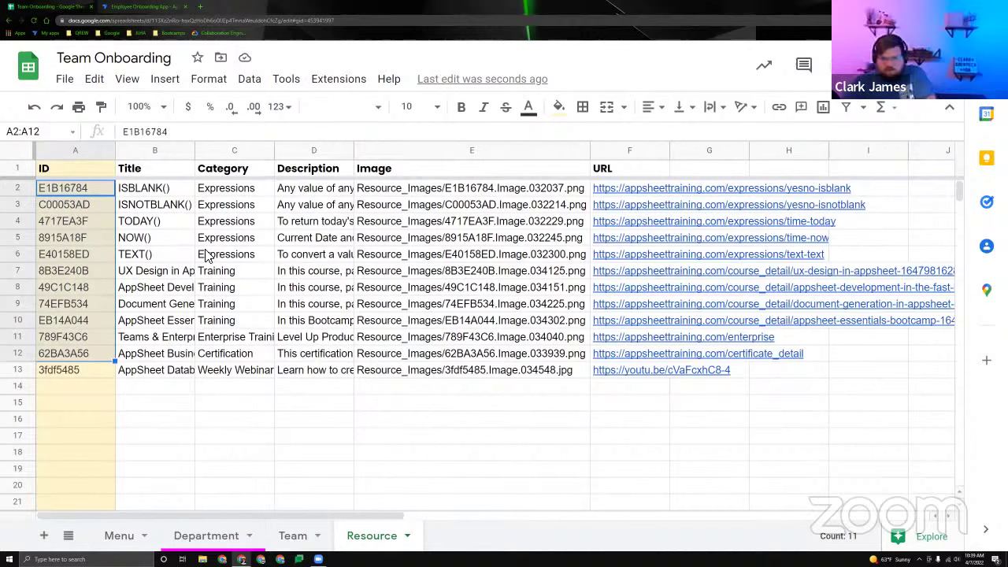
{"action": "left_click", "coordinate": [85, 372]}
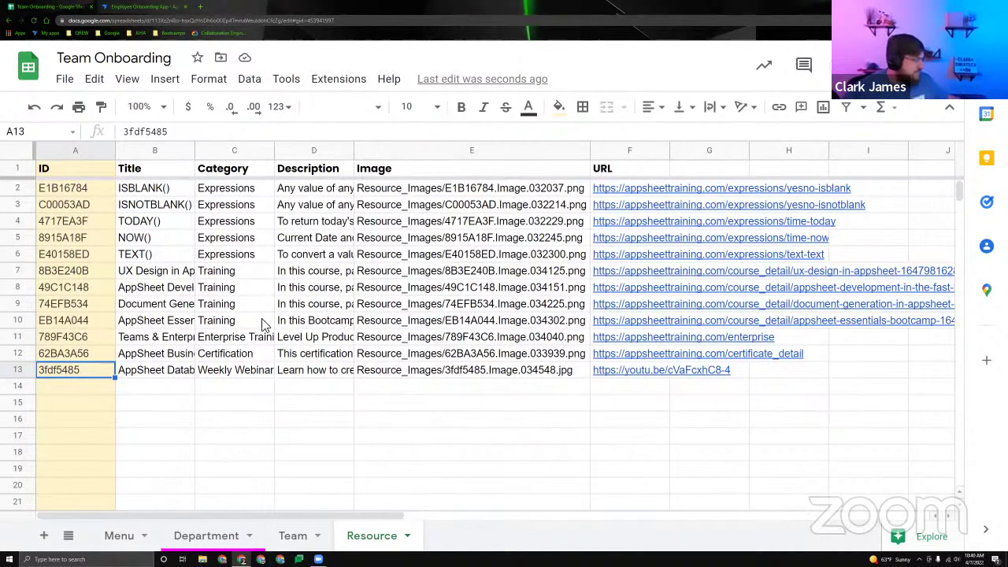
Cycle through the Team and Menu sheets, ending on the Department sheet.
{"action": "left_click", "coordinate": [293, 539]}
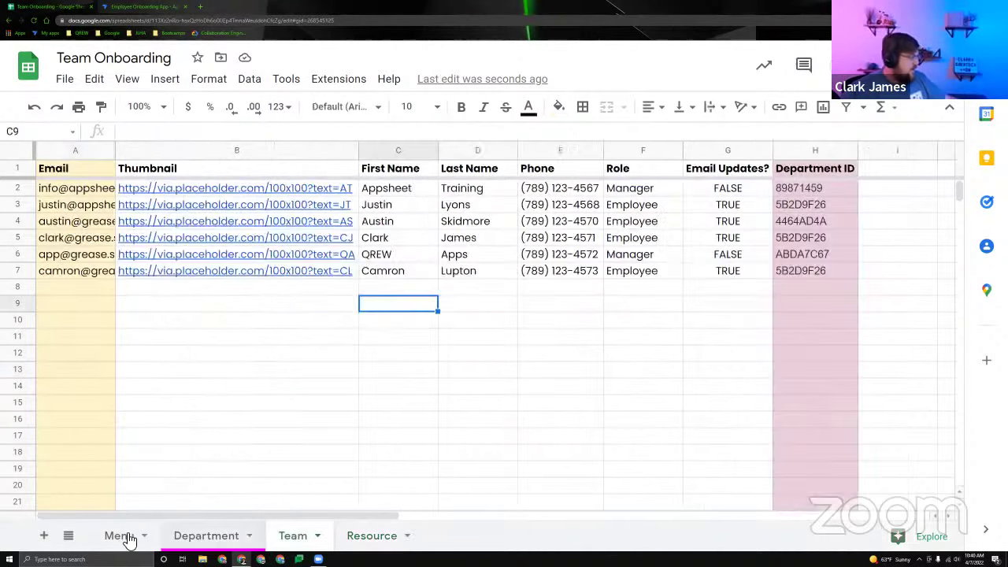
{"action": "left_click", "coordinate": [126, 539]}
{"action": "key", "text": "ctrl+shift+Page_Down"}
{"action": "key", "text": "ctrl+shift+Page_Down"}
{"action": "key", "text": "ctrl+shift+Page_Down"}
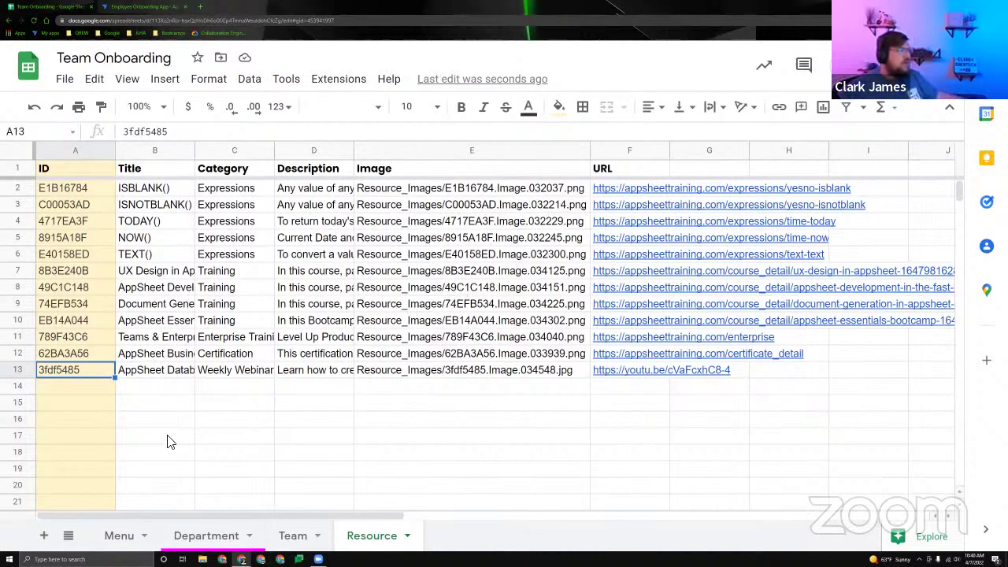
{"action": "left_click", "coordinate": [205, 537]}
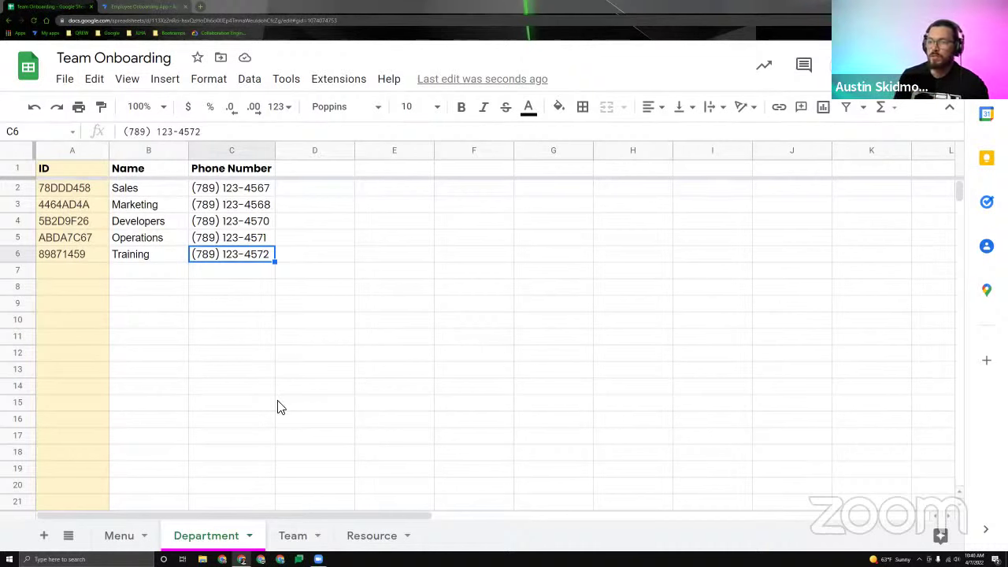
Move along empty row 7 of the Department sheet, then return to the Team sheet.
{"action": "left_click", "coordinate": [93, 275]}
{"action": "key", "text": "Right"}
{"action": "key", "text": "Left"}
{"action": "key", "text": "Right"}
{"action": "key", "text": "Right"}
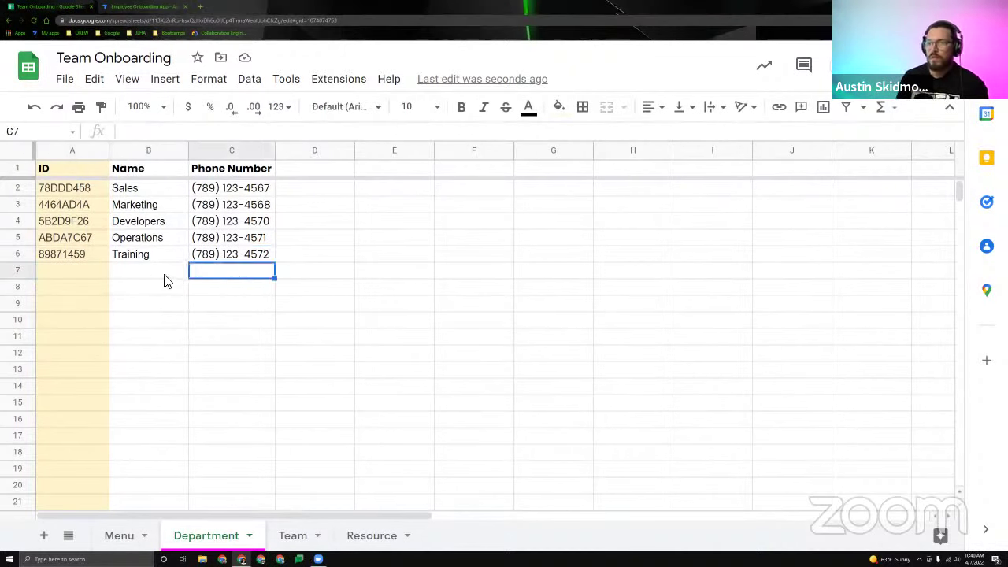
{"action": "key", "text": "Left"}
{"action": "key", "text": "Left"}
{"action": "key", "text": "Right"}
{"action": "key", "text": "Right"}
{"action": "key", "text": "Left"}
{"action": "key", "text": "Left"}
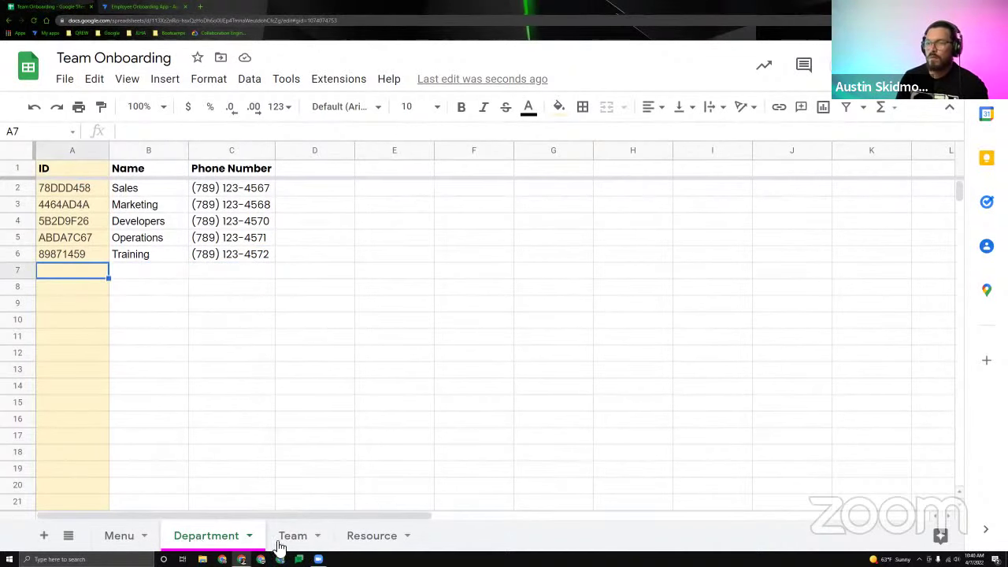
{"action": "left_click", "coordinate": [293, 535]}
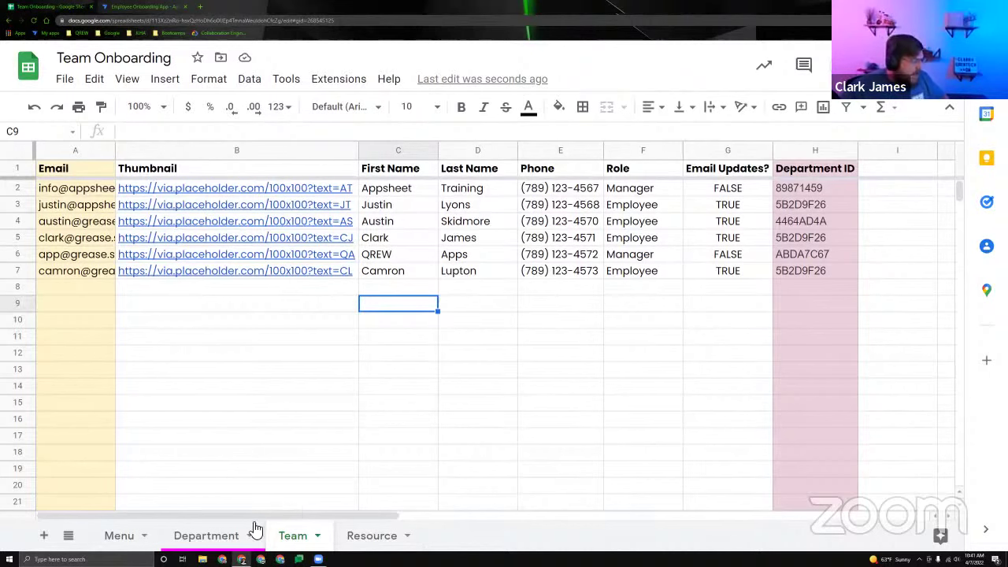
Move the Department tab after Resource, then check the Menu, Team, Resource and Department sheets.
{"action": "left_click_drag", "start_coordinate": [254, 528], "coordinate": [429, 534]}
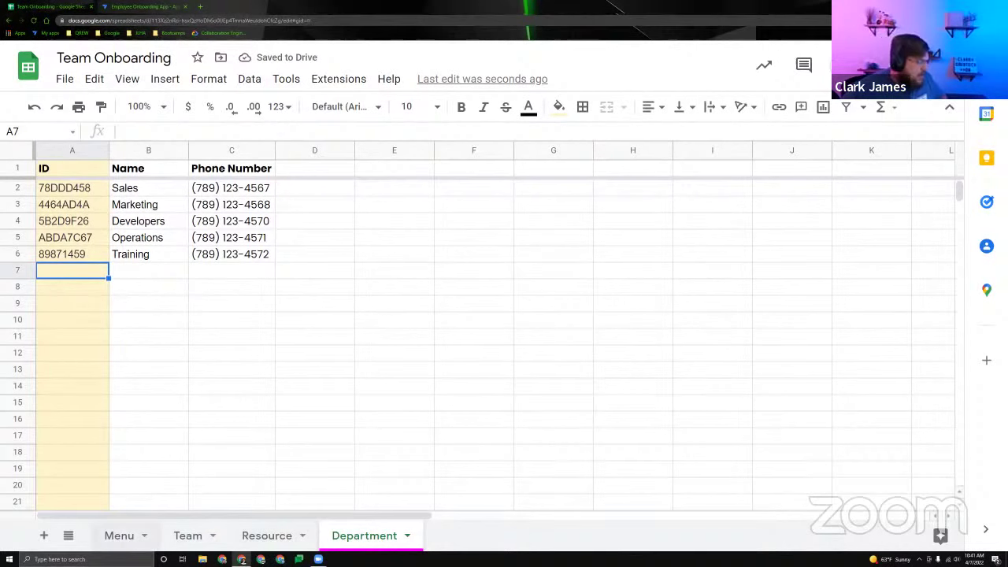
{"action": "left_click", "coordinate": [118, 537]}
{"action": "left_click", "coordinate": [189, 536]}
{"action": "left_click", "coordinate": [266, 539]}
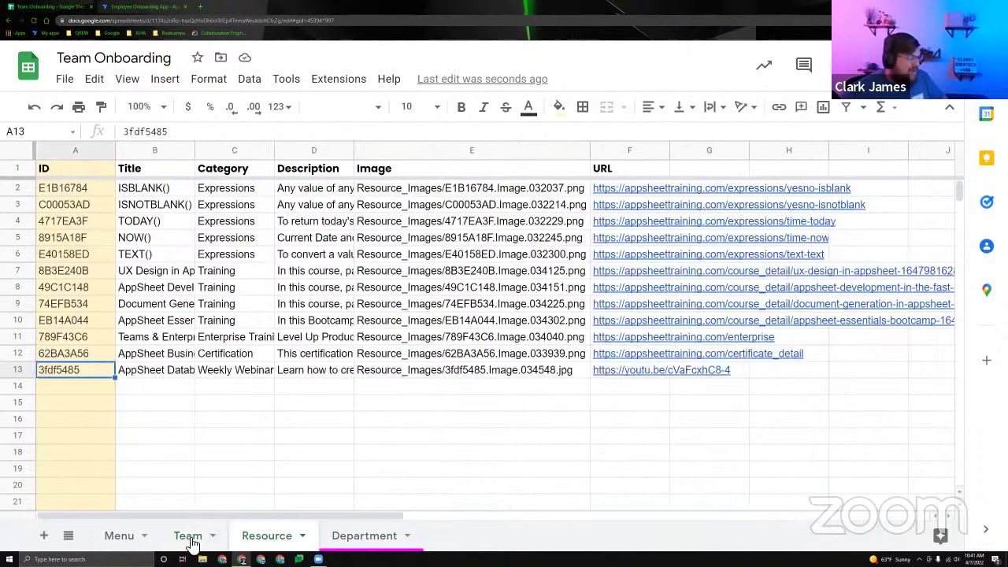
{"action": "left_click", "coordinate": [190, 538]}
{"action": "left_click", "coordinate": [114, 541]}
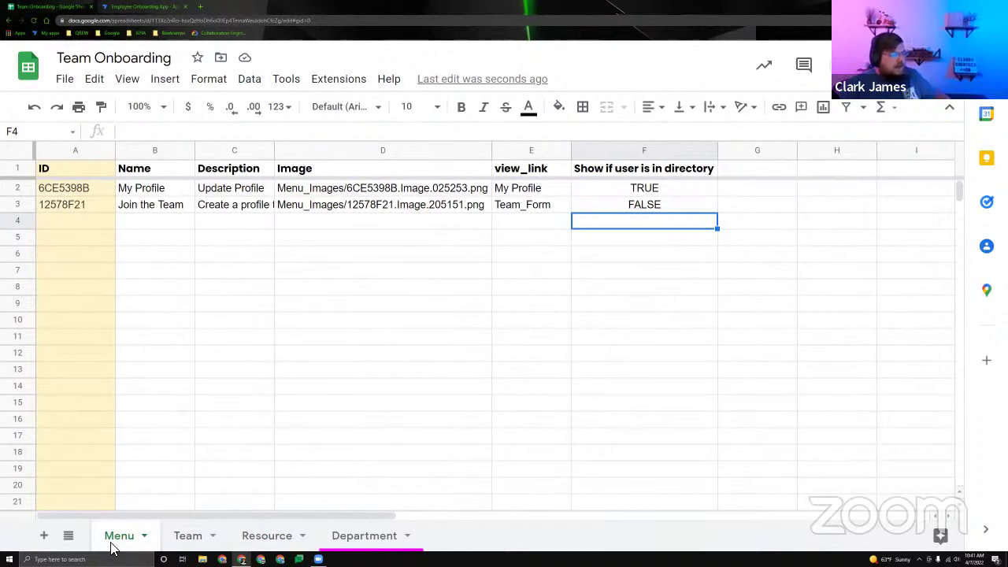
{"action": "left_click", "coordinate": [366, 535]}
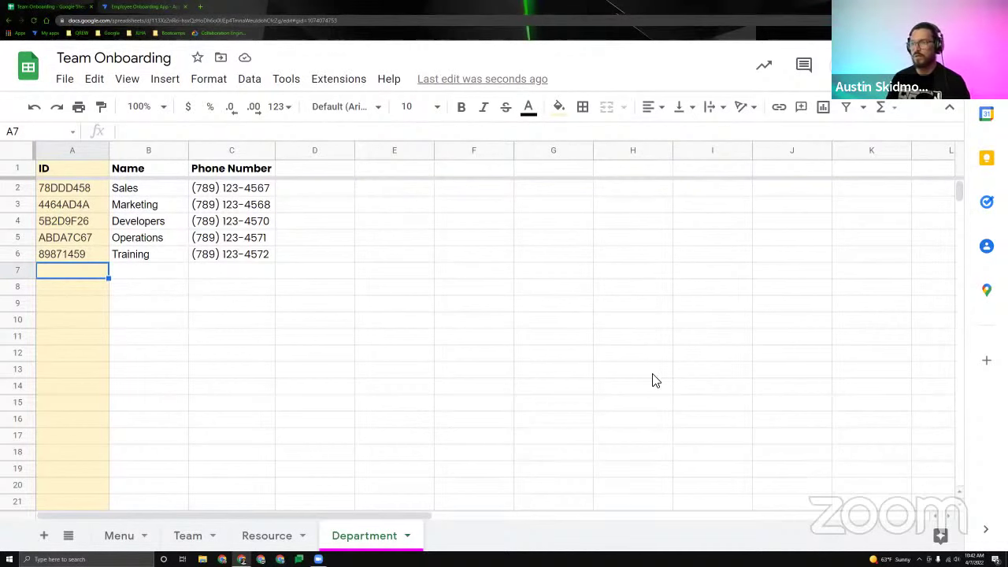
Move the Team sheet after Resource, giving the order Menu, Resource, Team, Department.
{"action": "left_click", "coordinate": [289, 543]}
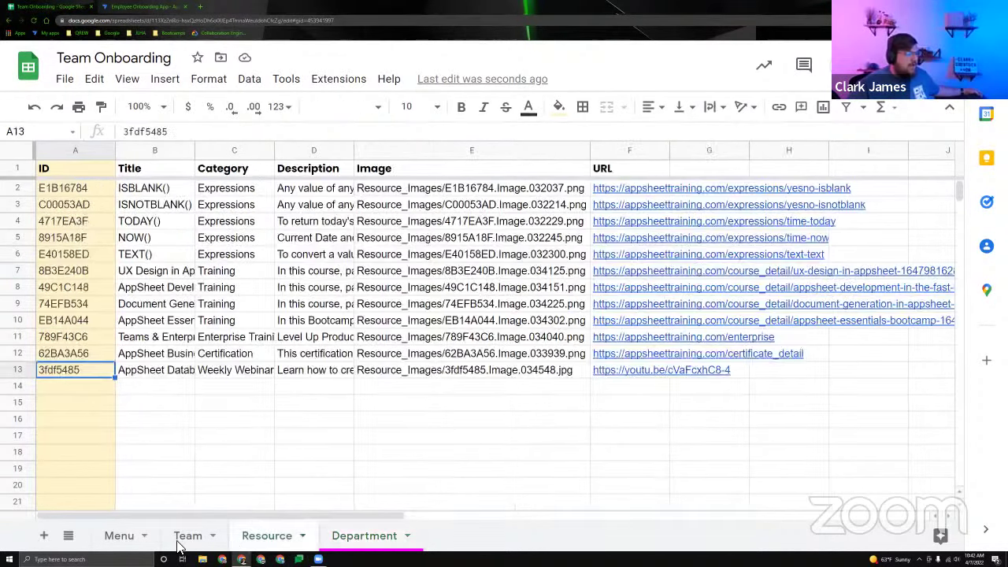
{"action": "left_click_drag", "start_coordinate": [187, 537], "coordinate": [283, 542]}
{"action": "key", "text": "ctrl+shift+Page_Down"}
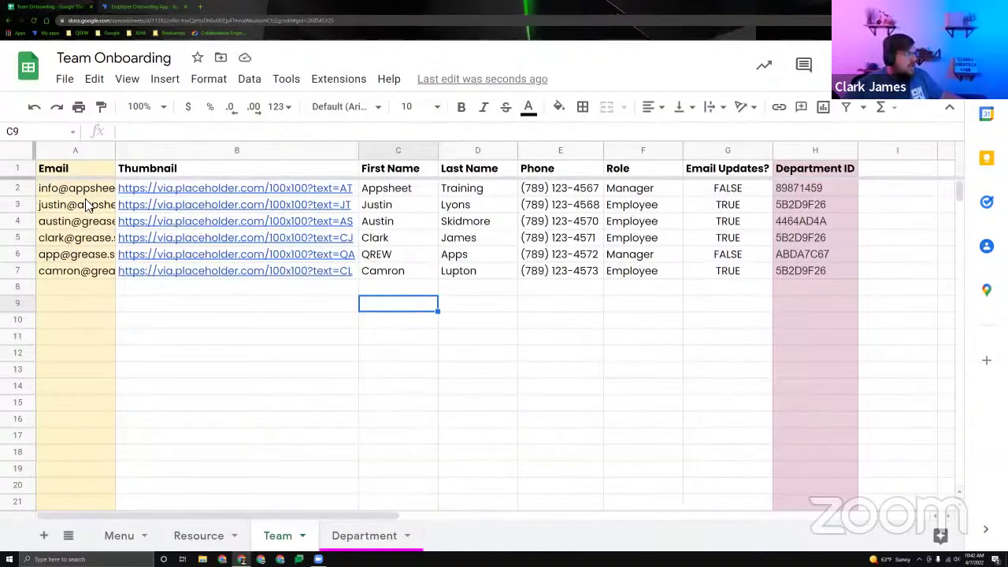
Match a Team member's department ID 4464AD4A in H4 to Marketing on the Department sheet.
{"action": "left_click_drag", "start_coordinate": [384, 222], "coordinate": [482, 226]}
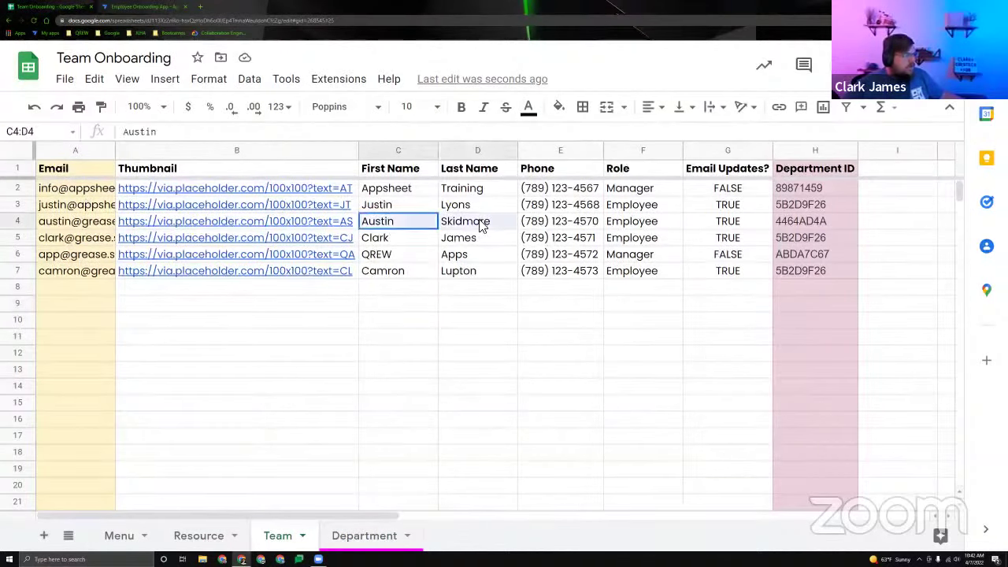
{"action": "left_click", "coordinate": [798, 222]}
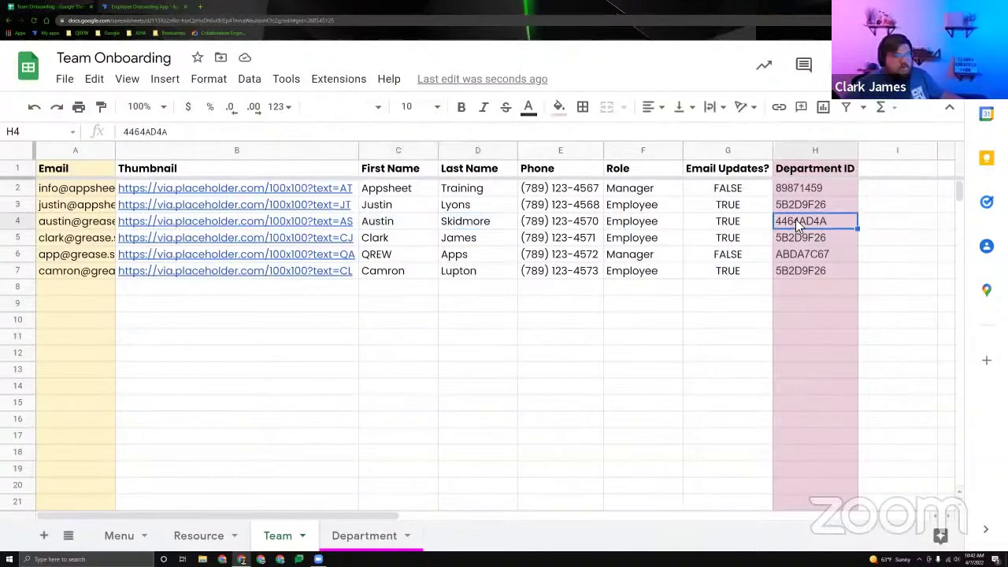
{"action": "left_click", "coordinate": [338, 539]}
{"action": "left_click", "coordinate": [136, 207]}
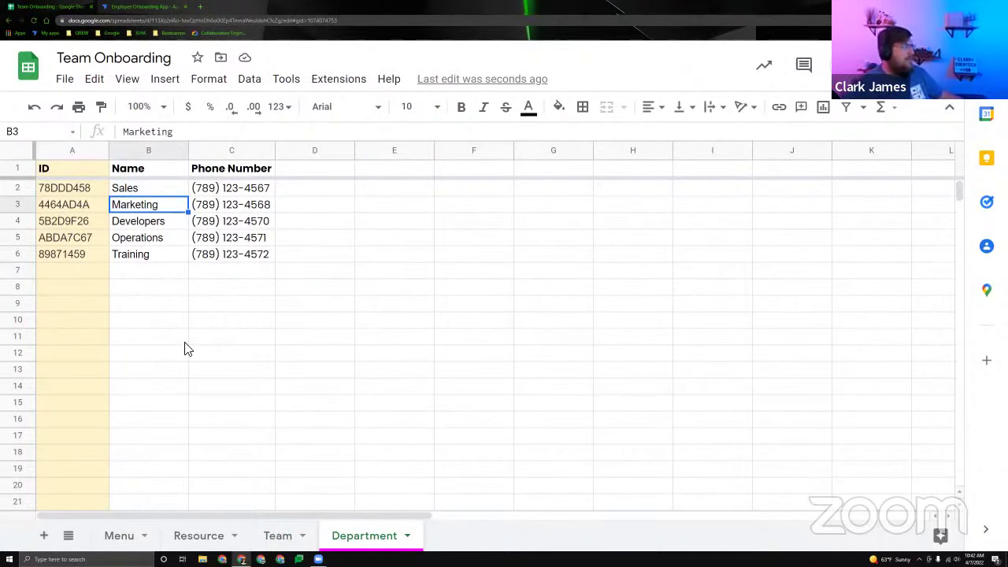
{"action": "left_click", "coordinate": [278, 535]}
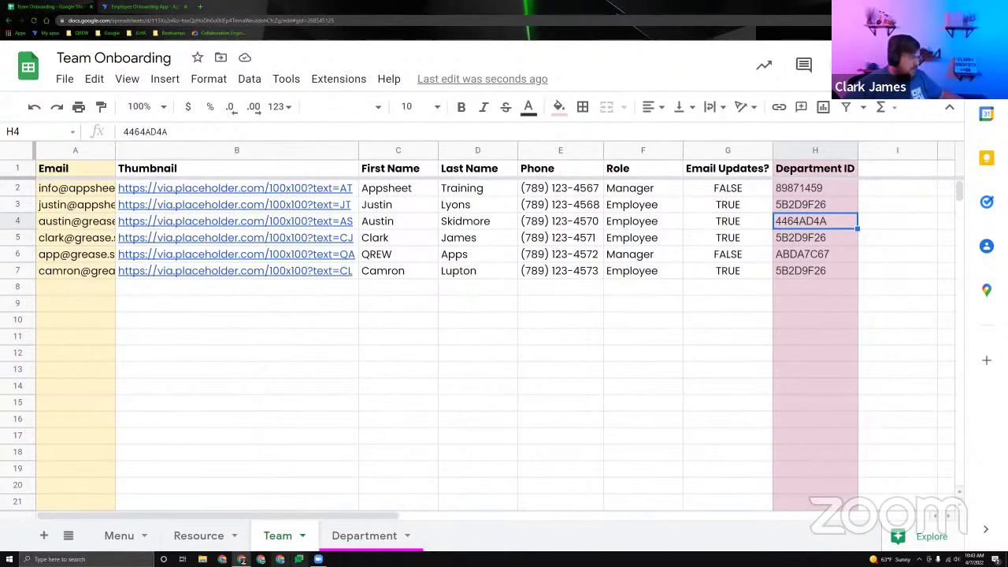
Confirm that department ID 5B2D9F26 belongs to Developers on the Department sheet.
{"action": "left_click", "coordinate": [376, 535]}
{"action": "left_click", "coordinate": [75, 223]}
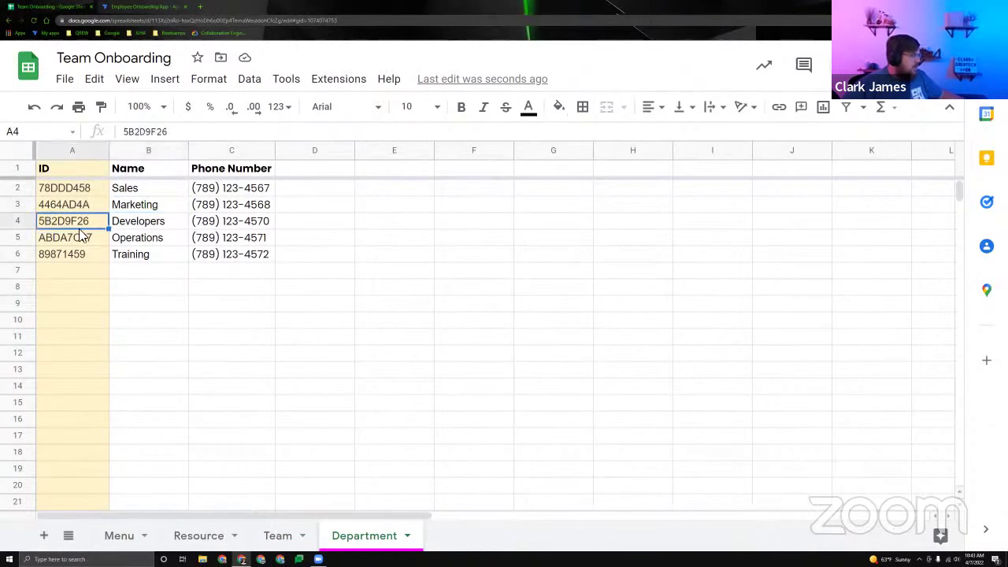
{"action": "key", "text": "Right"}
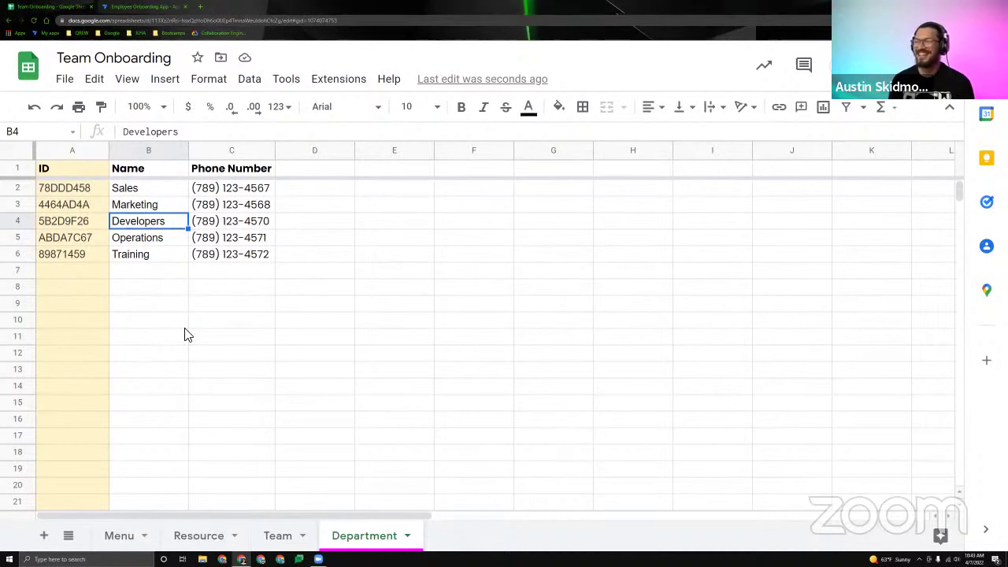
{"action": "left_click", "coordinate": [278, 536]}
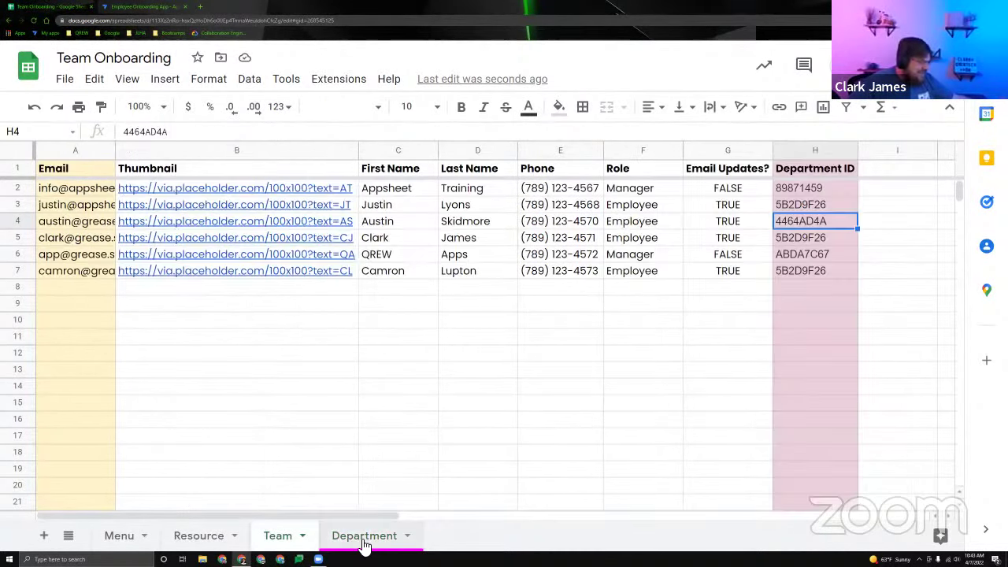
{"action": "left_click", "coordinate": [364, 541]}
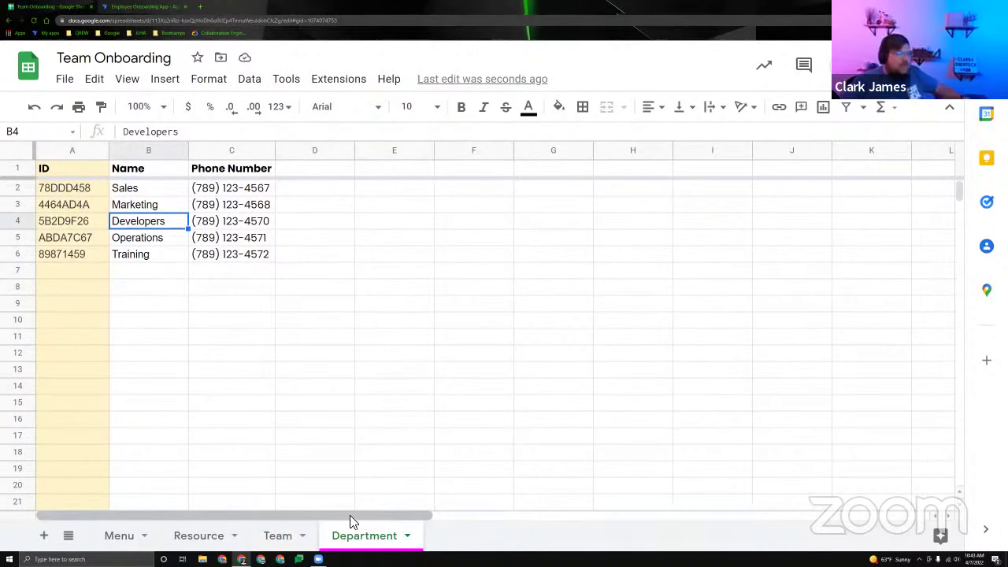
{"action": "left_click", "coordinate": [277, 535]}
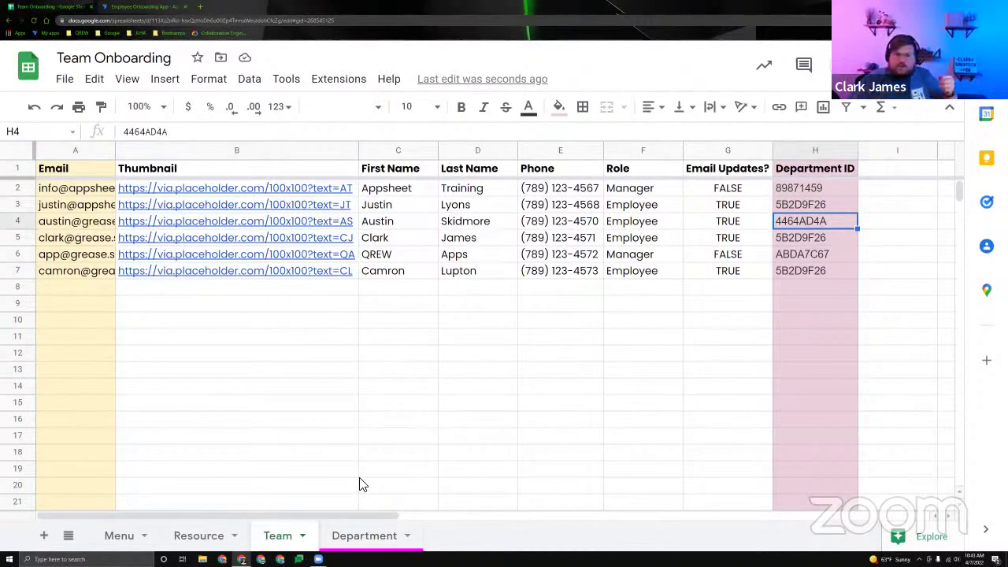
{"action": "left_click", "coordinate": [356, 537]}
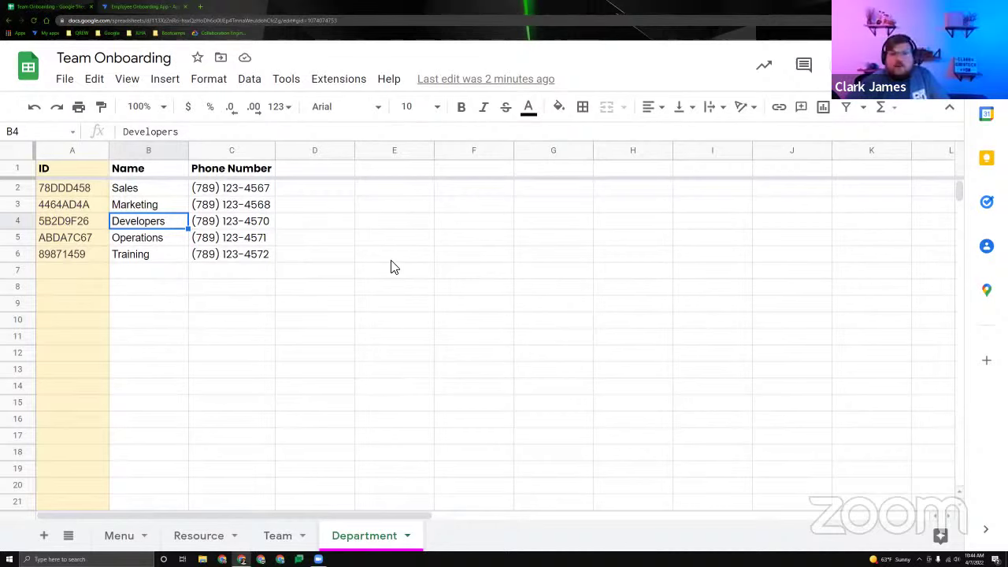
{"action": "left_click", "coordinate": [320, 193]}
{"action": "key", "text": "Down"}
{"action": "key", "text": "Down"}
{"action": "key", "text": "Down"}
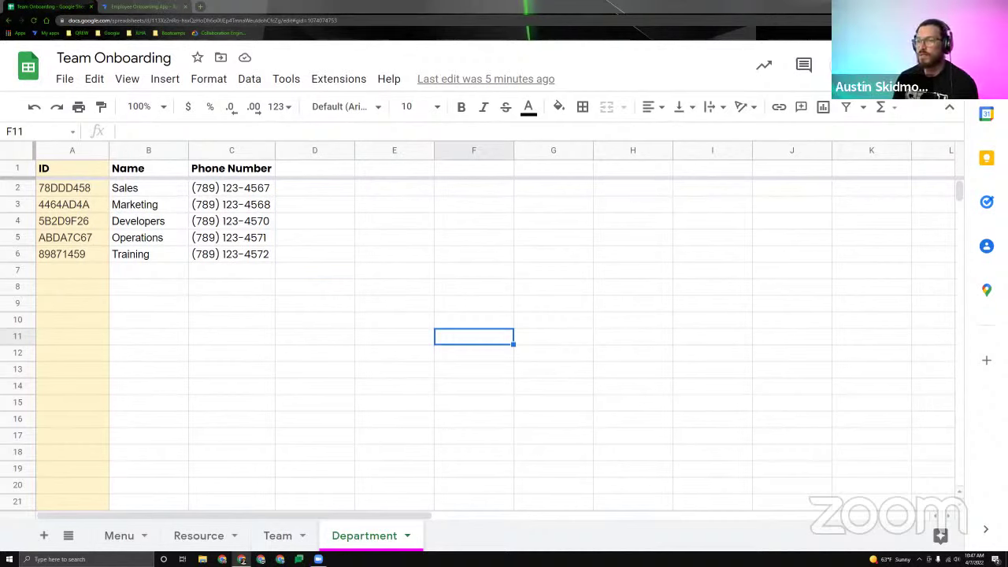
From the Team Onboarding spreadsheet, create a new app through Extensions > AppSheet > Create an app.
{"action": "left_click", "coordinate": [256, 542]}
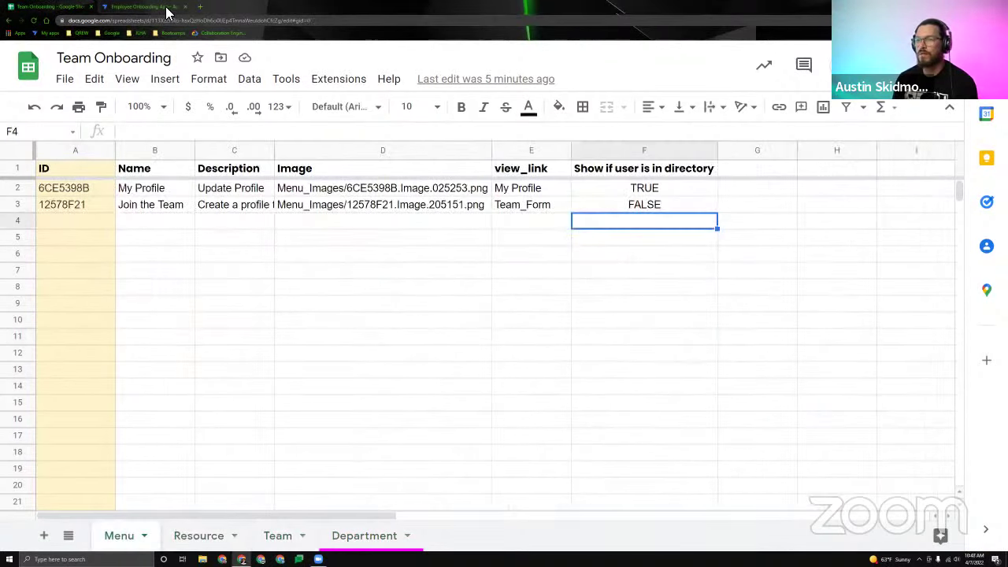
{"action": "left_click", "coordinate": [200, 6]}
{"action": "left_click", "coordinate": [194, 21]}
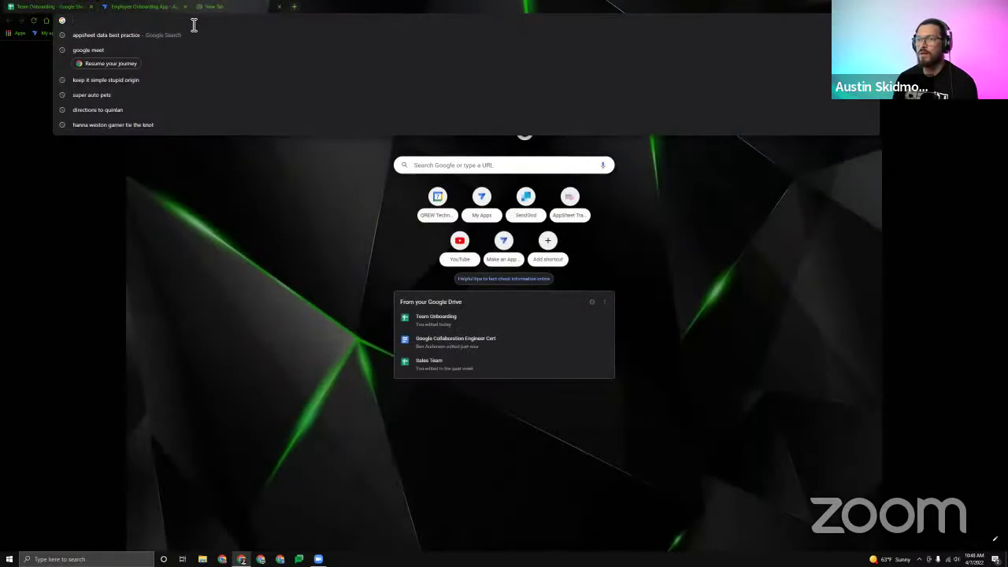
{"action": "left_click", "coordinate": [101, 7]}
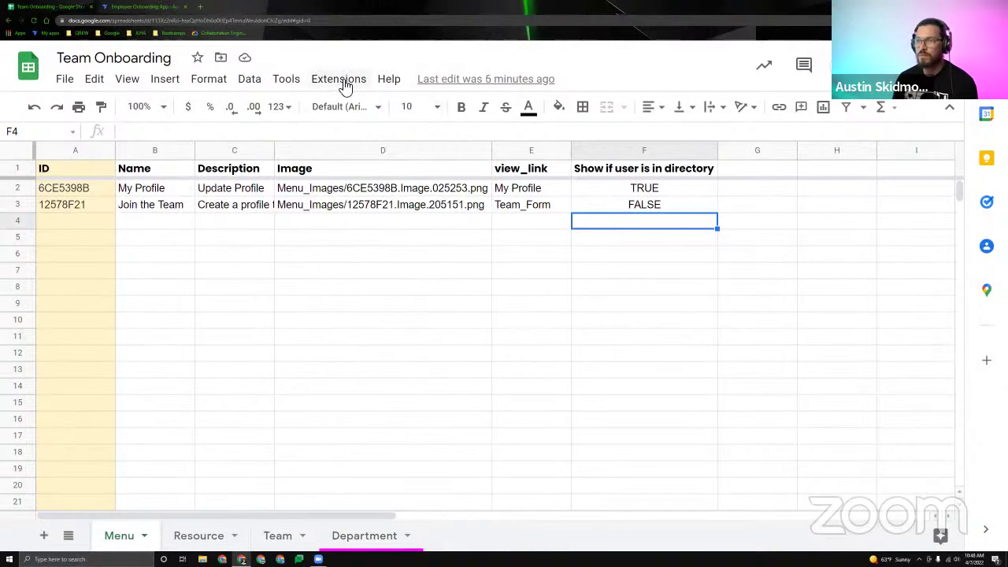
{"action": "left_click", "coordinate": [340, 80]}
{"action": "mouse_move", "coordinate": [378, 206]}
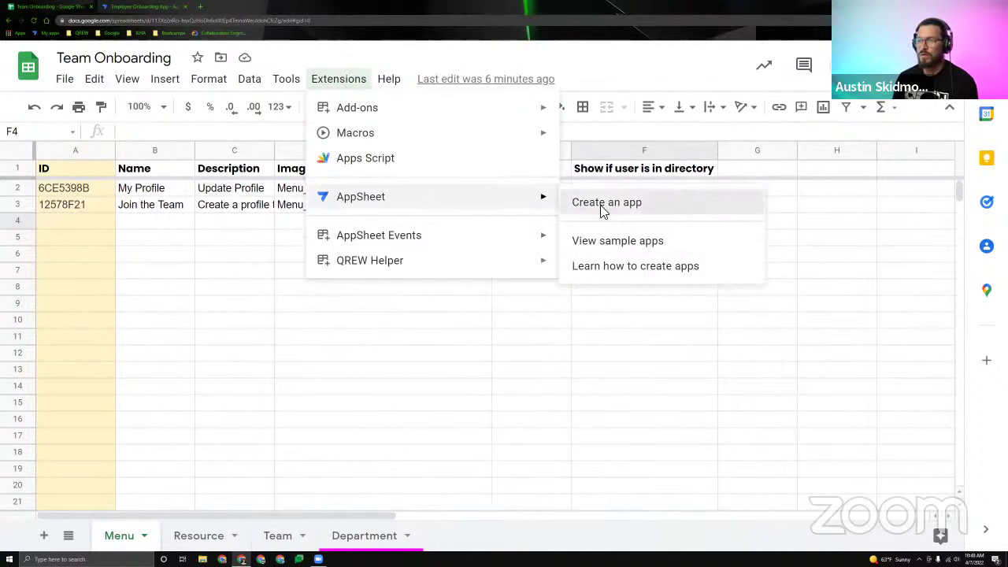
{"action": "left_click", "coordinate": [577, 200]}
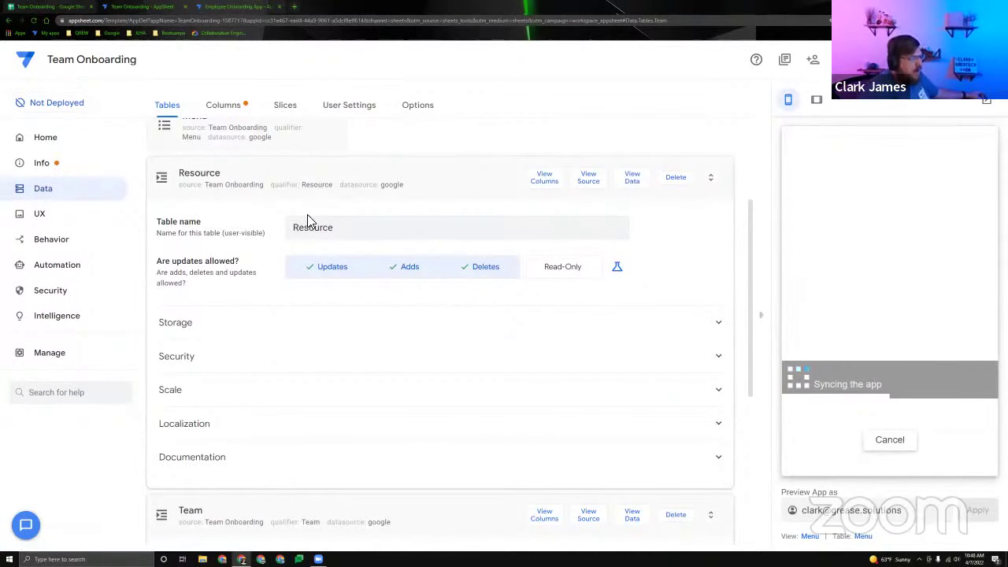
Add the Department table, hide the Department and Resource ID columns, and label Resource by Title.
{"action": "left_click", "coordinate": [270, 187]}
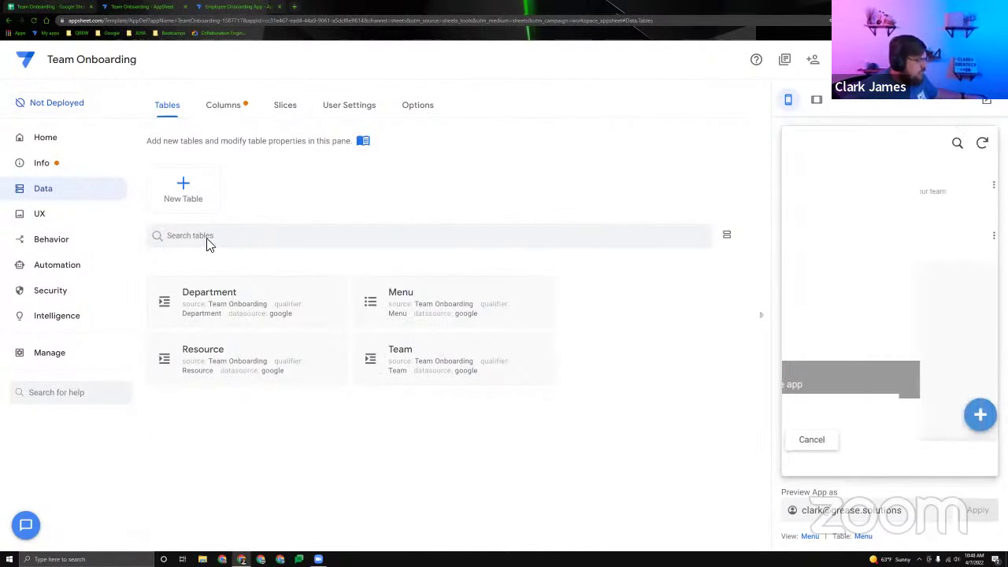
{"action": "left_click", "coordinate": [239, 108]}
{"action": "left_click", "coordinate": [297, 238]}
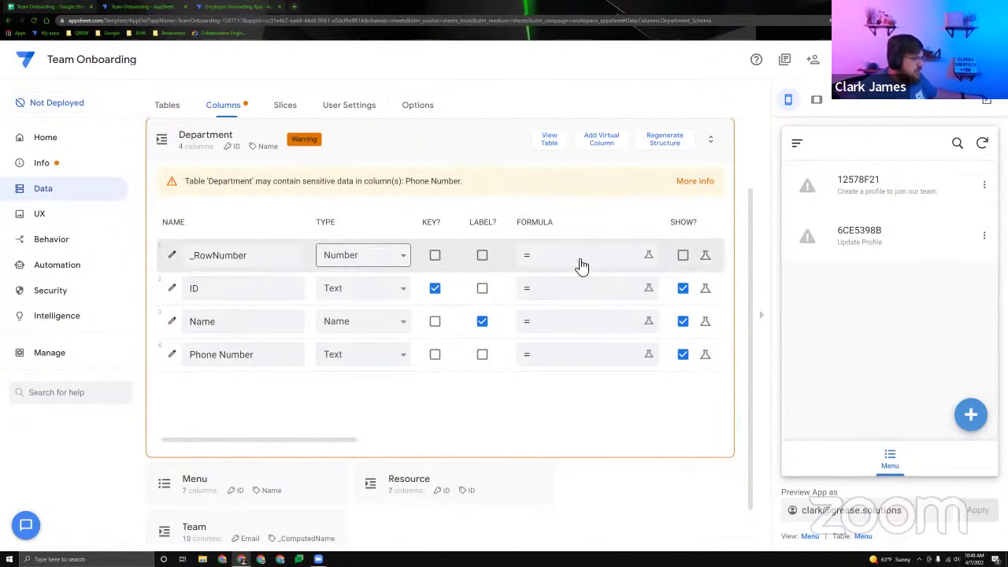
{"action": "left_click", "coordinate": [598, 289]}
{"action": "left_click", "coordinate": [682, 288]}
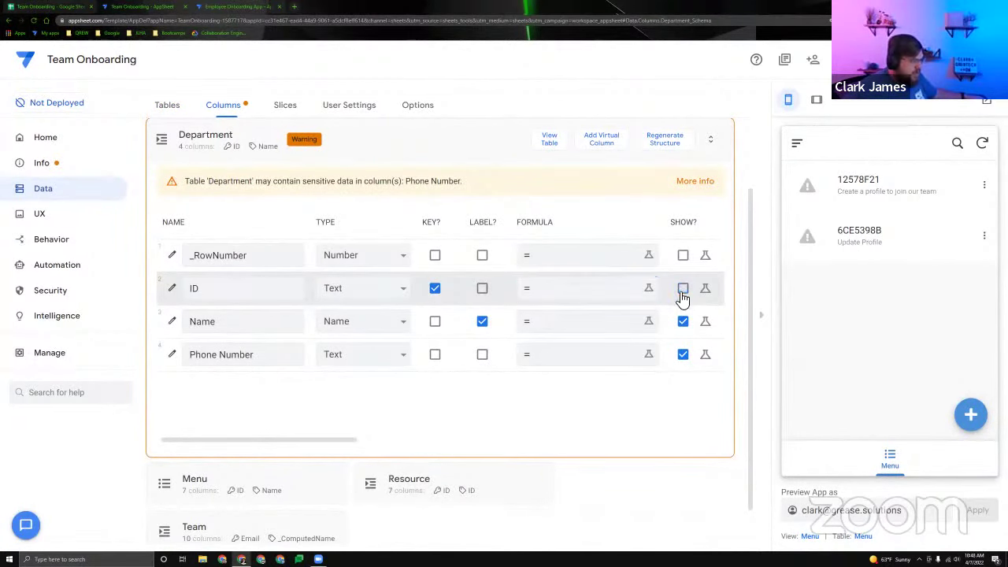
{"action": "left_click", "coordinate": [423, 144]}
{"action": "key", "text": "ctrl+w"}
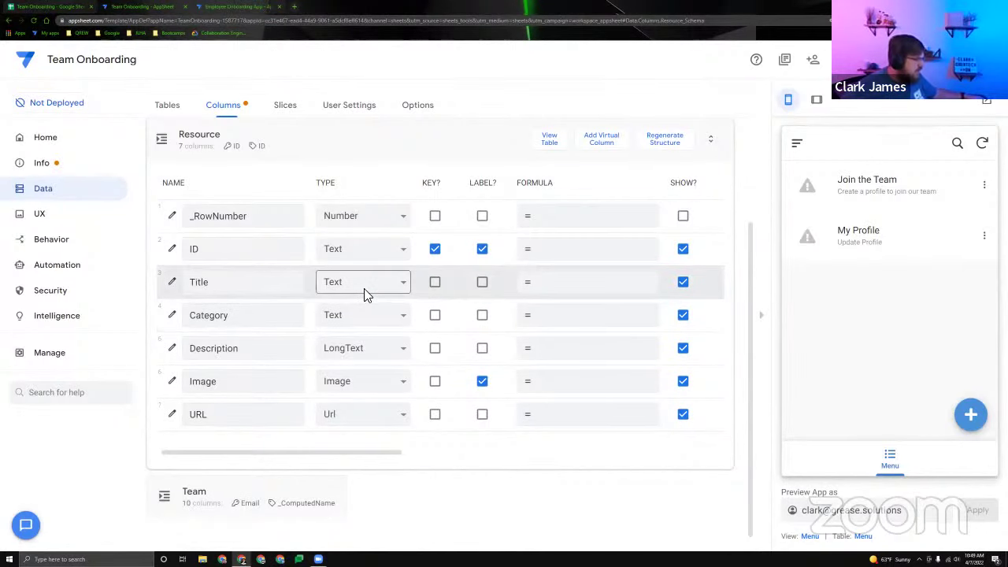
{"action": "left_click", "coordinate": [682, 250]}
{"action": "left_click", "coordinate": [482, 282]}
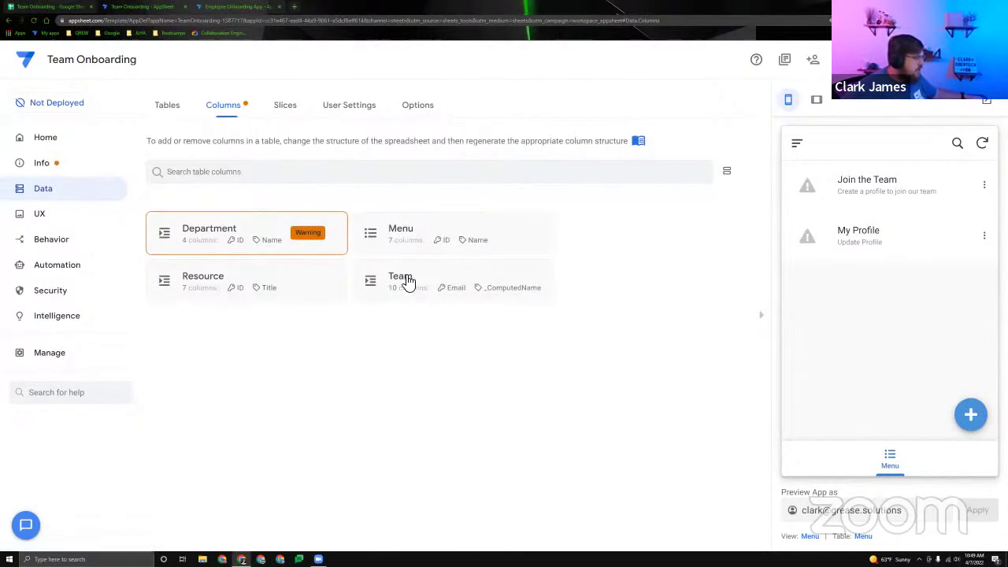
Set Team's Department ID column to type Ref with source table Department.
{"action": "left_click", "coordinate": [407, 281]}
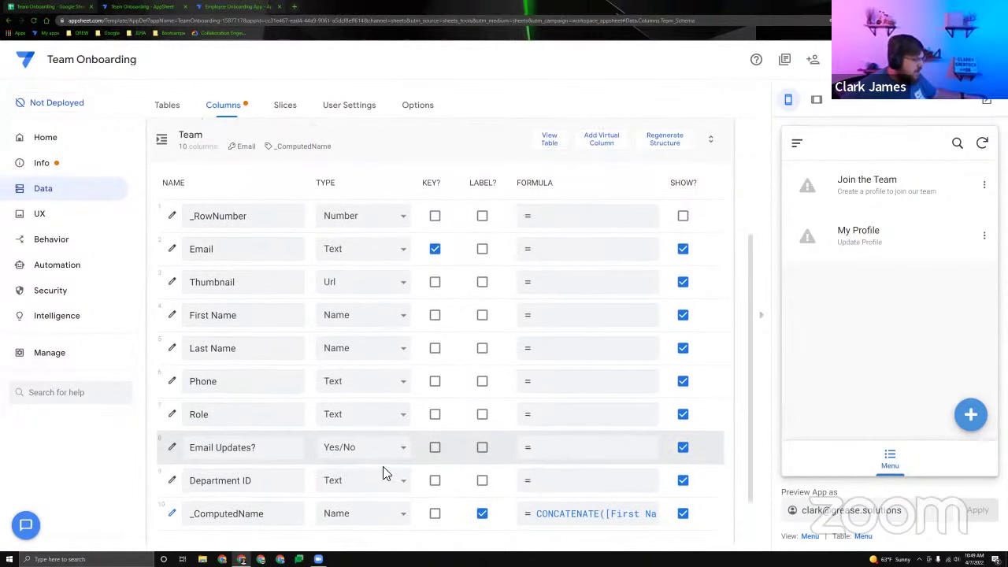
{"action": "left_click", "coordinate": [384, 477]}
{"action": "left_click", "coordinate": [529, 476]}
{"action": "key", "text": "r"}
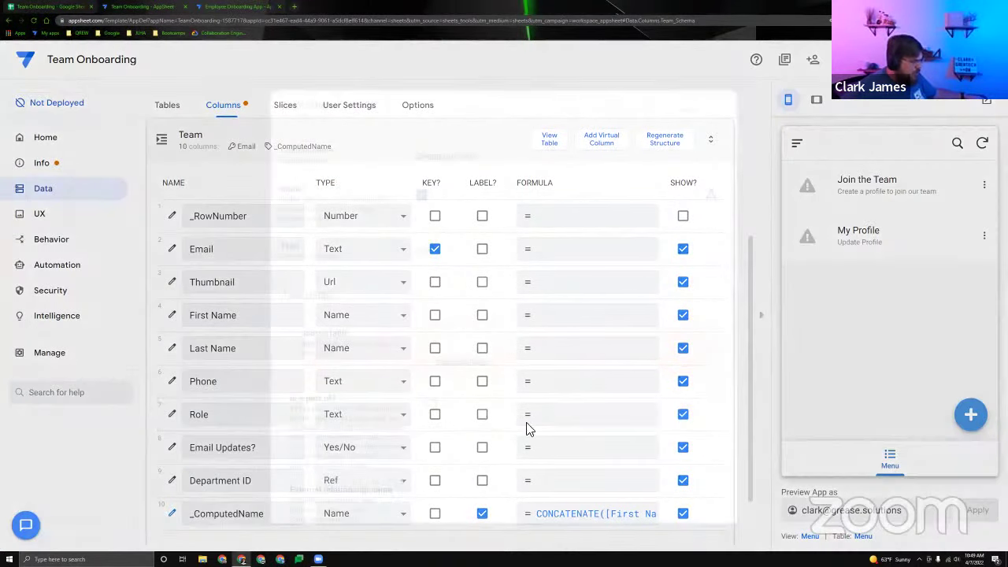
{"action": "left_click", "coordinate": [485, 337]}
{"action": "left_click", "coordinate": [477, 377]}
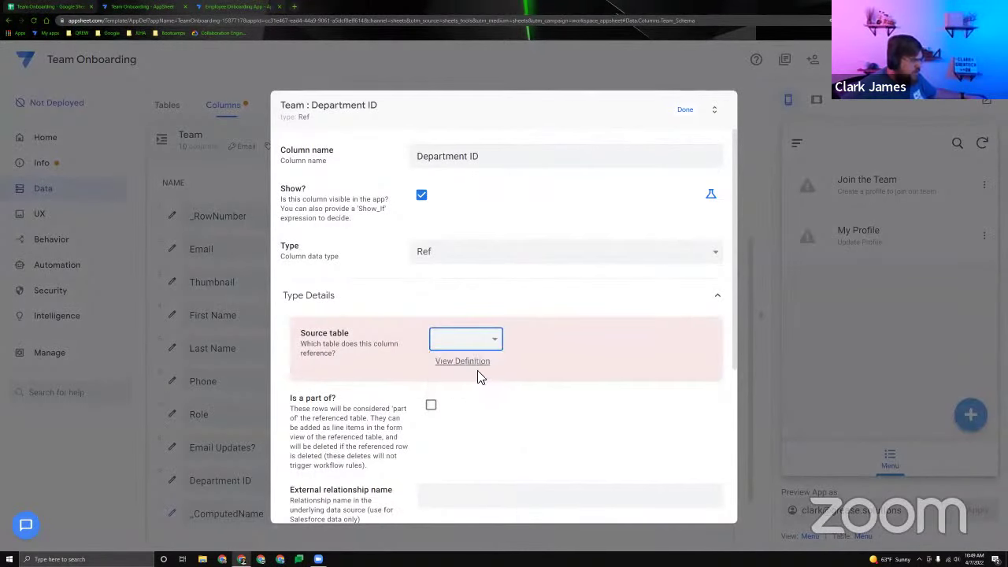
{"action": "left_click", "coordinate": [682, 112]}
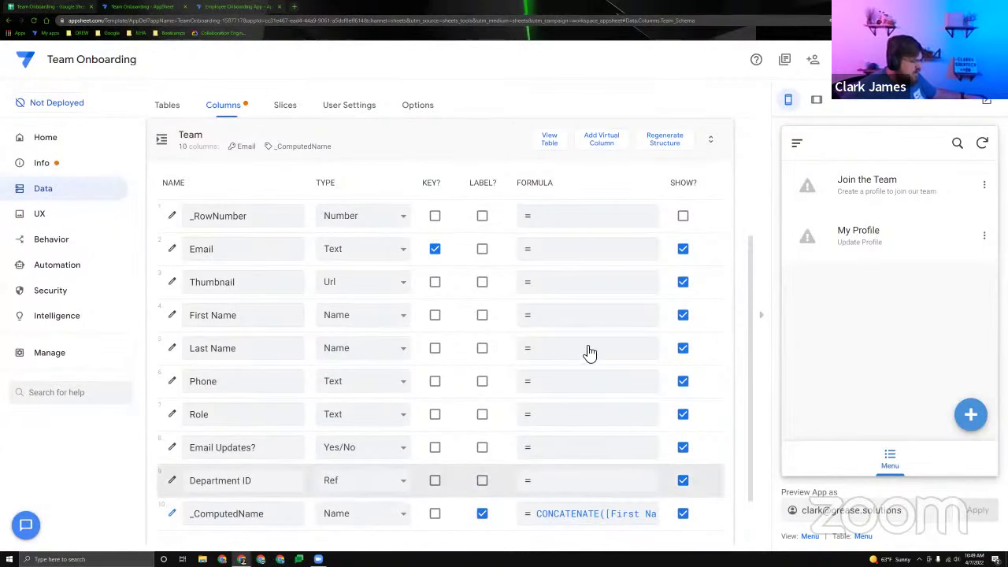
Give Team's Department ID column the display name 'Department'.
{"action": "scroll", "coordinate": [602, 377], "scroll_direction": "down", "scroll_amount": 1}
{"action": "scroll", "coordinate": [318, 526], "scroll_direction": "right", "scroll_amount": 5}
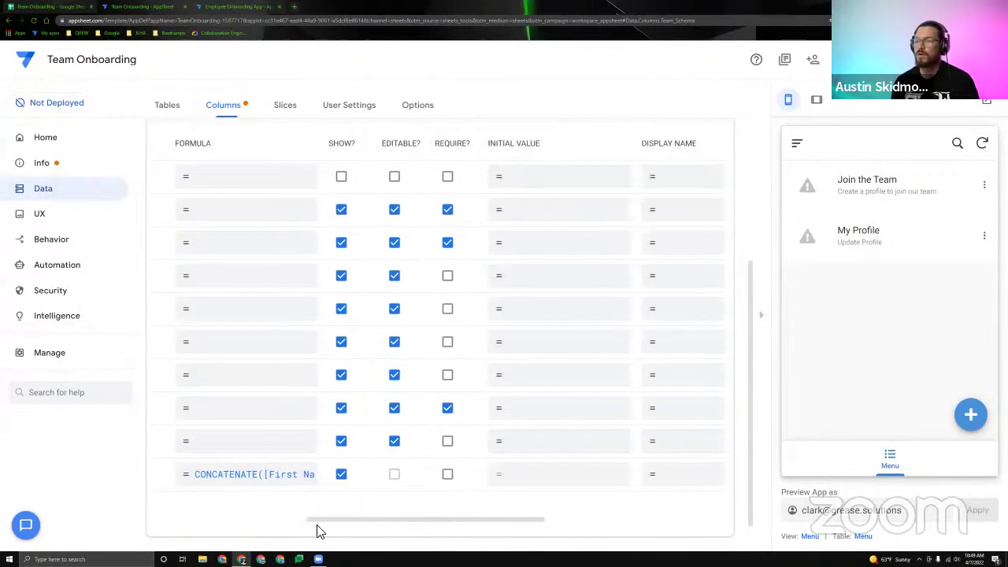
{"action": "scroll", "coordinate": [315, 529], "scroll_direction": "left", "scroll_amount": 5}
{"action": "scroll", "coordinate": [294, 527], "scroll_direction": "right", "scroll_amount": 10}
{"action": "left_click", "coordinate": [475, 443]}
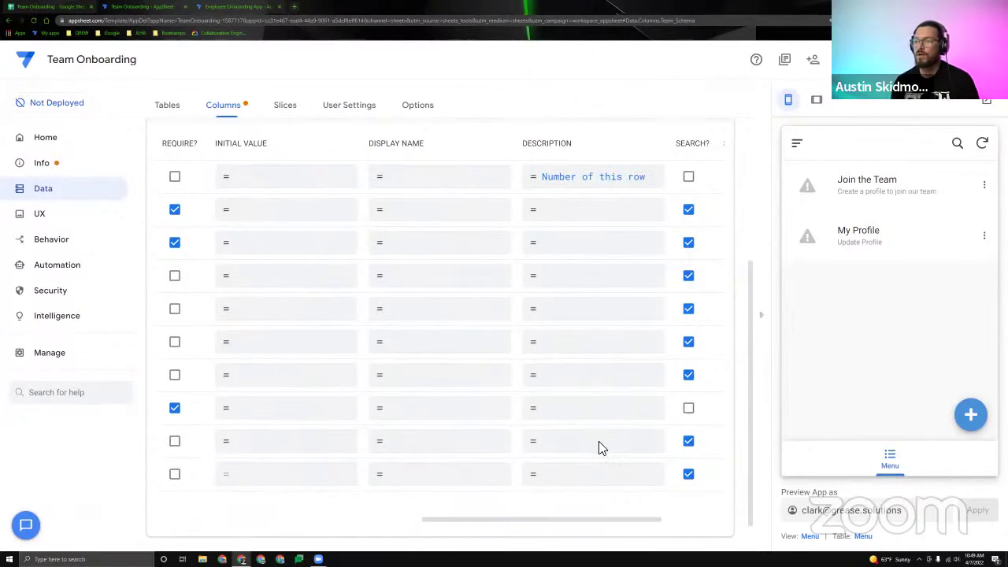
{"action": "type", "text": "Department"}
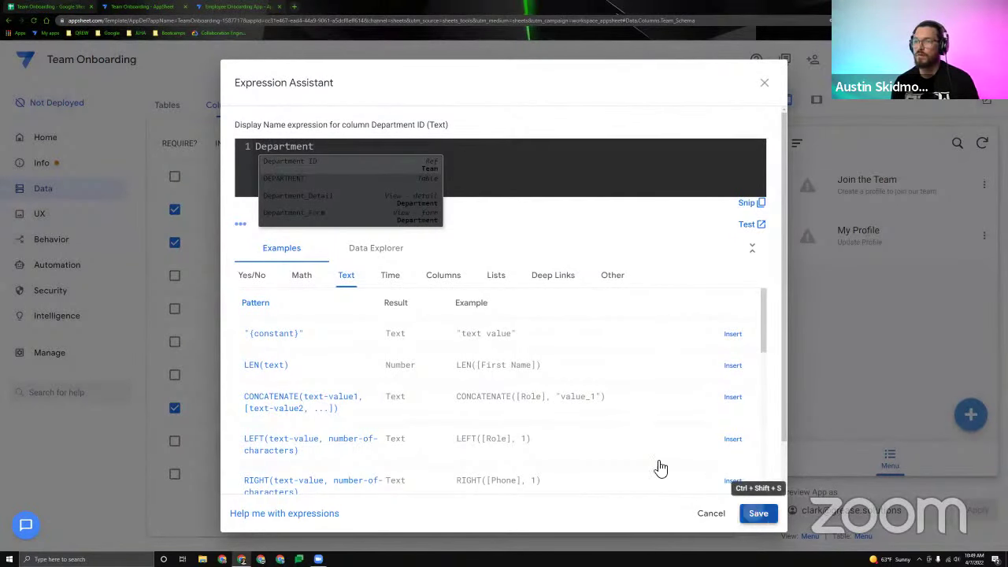
{"action": "left_click", "coordinate": [757, 513]}
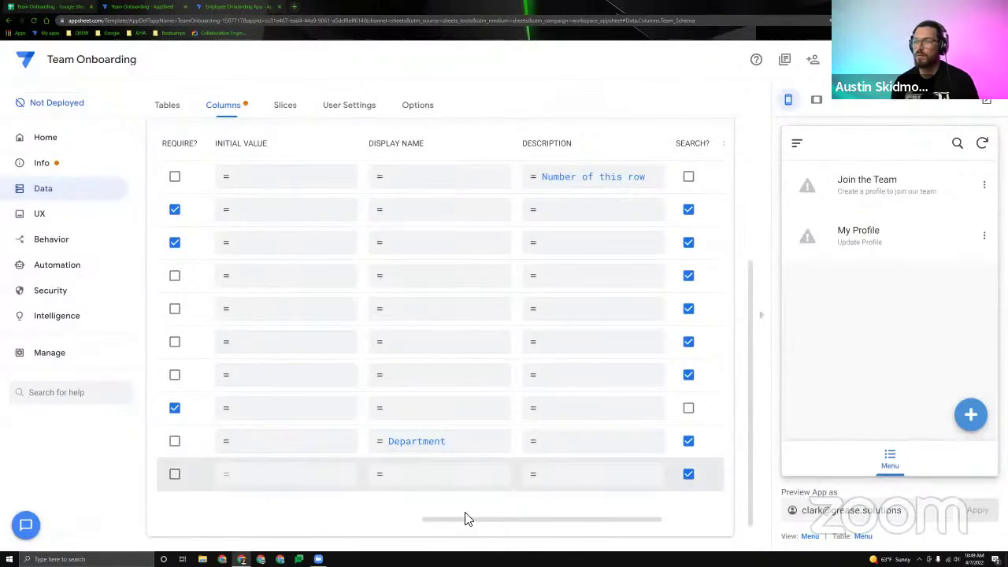
{"action": "left_click_drag", "start_coordinate": [465, 517], "coordinate": [172, 519]}
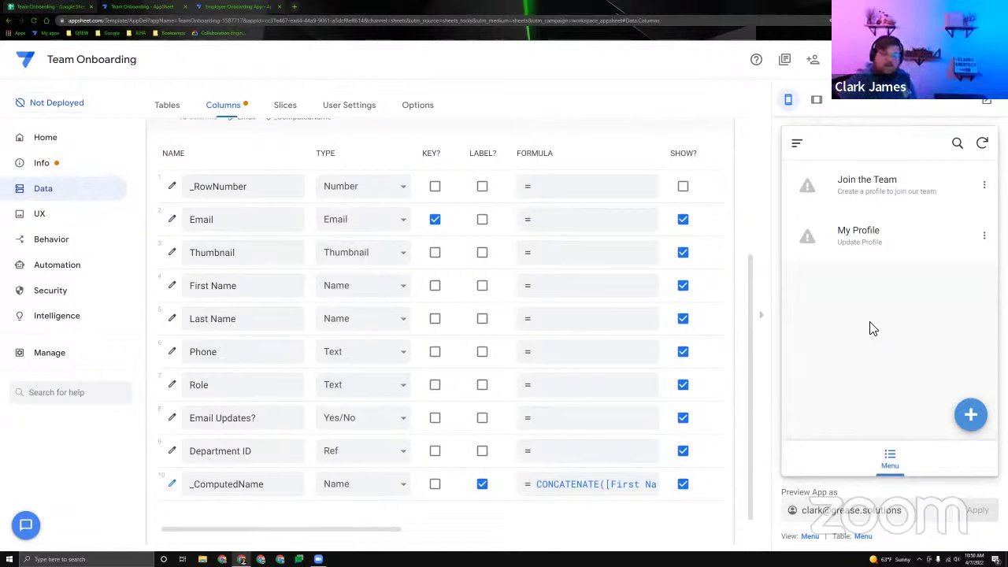
Check 'Is a part of?' on Team's Department ID, then open and close the preview's navigation drawer.
{"action": "left_click", "coordinate": [347, 456]}
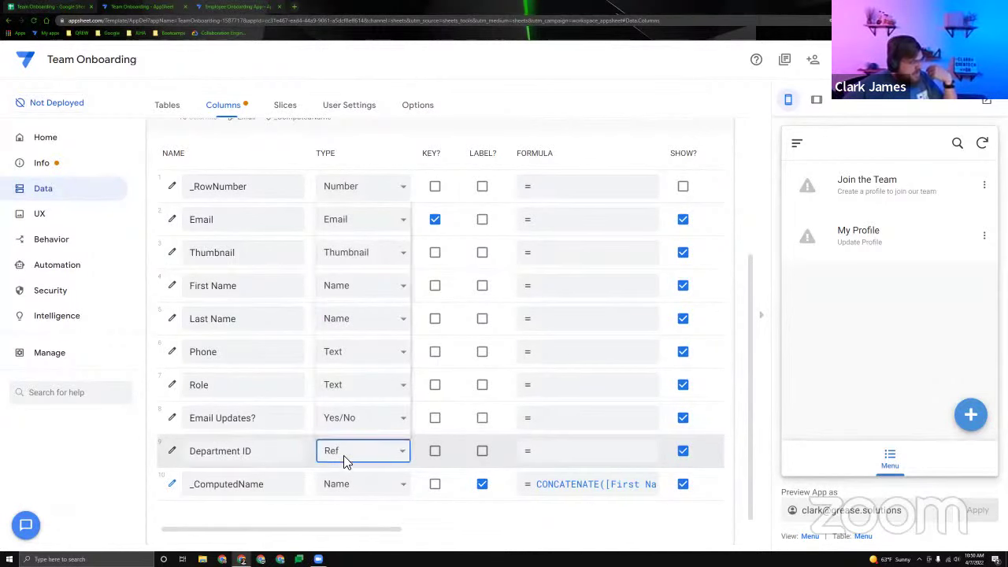
{"action": "left_click", "coordinate": [172, 450]}
{"action": "left_click", "coordinate": [431, 383]}
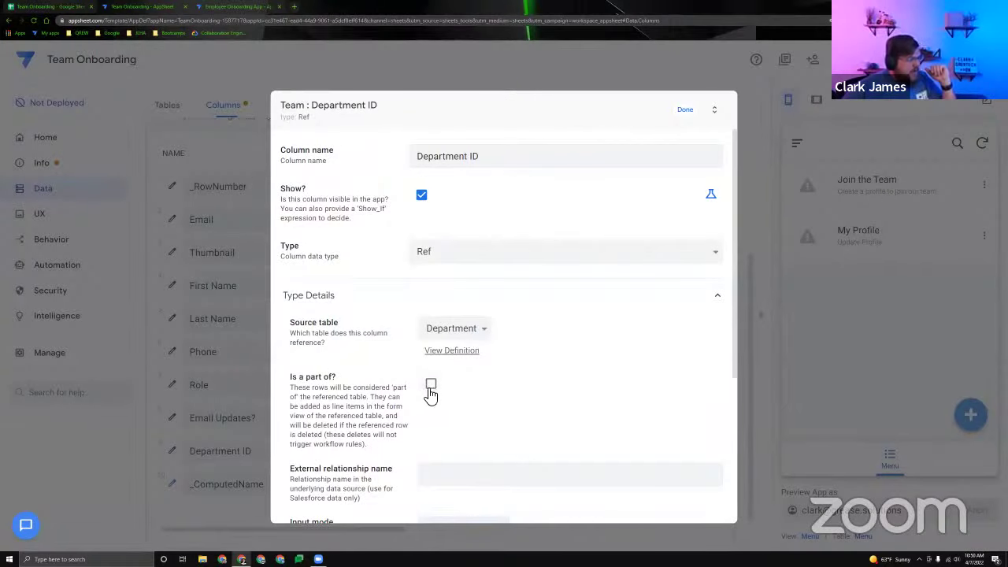
{"action": "left_click", "coordinate": [684, 111]}
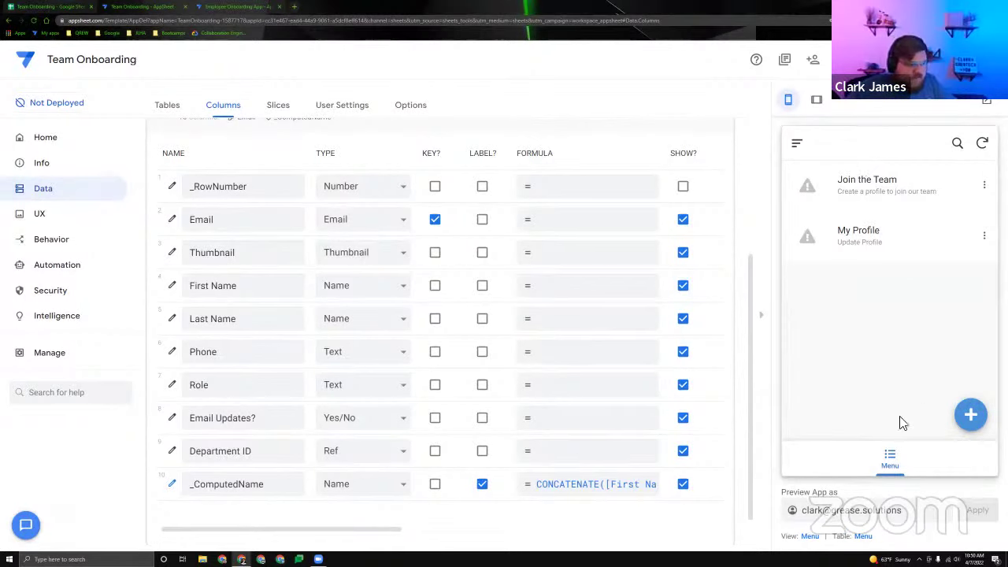
{"action": "left_click_drag", "start_coordinate": [805, 203], "coordinate": [869, 331]}
{"action": "left_click", "coordinate": [978, 346]}
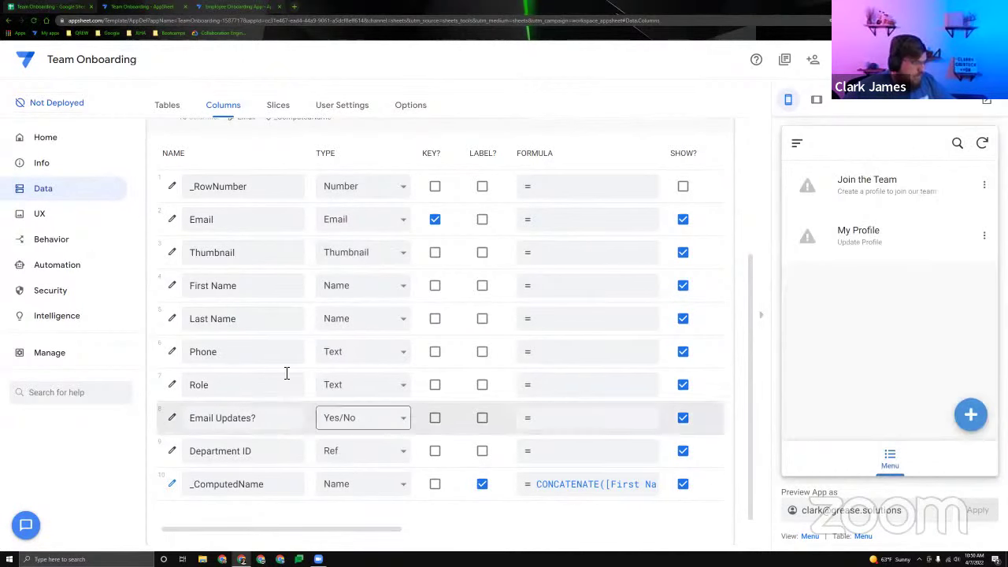
Change the Department table's New View to the table view type.
{"action": "left_click", "coordinate": [81, 217]}
{"action": "left_click", "coordinate": [224, 203]}
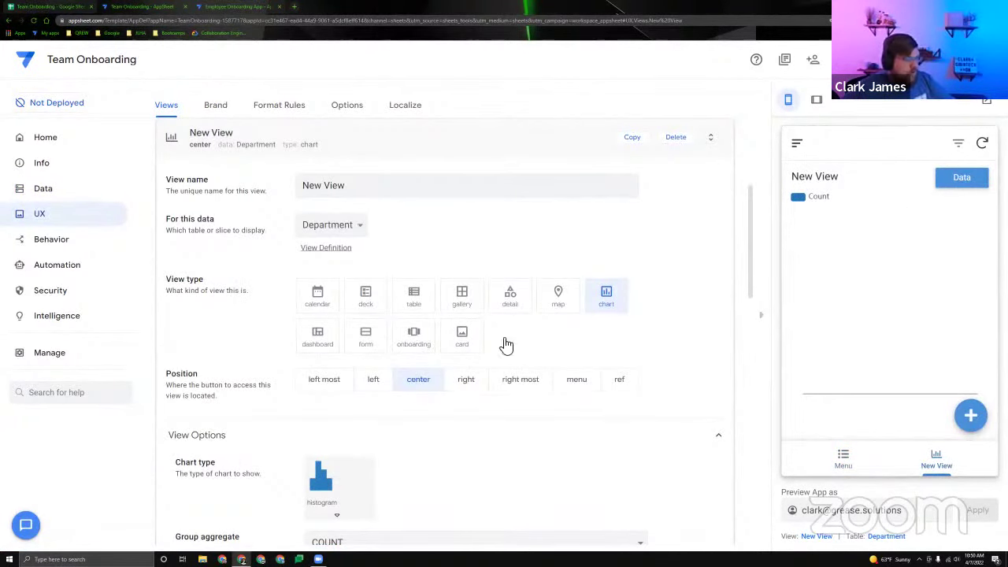
{"action": "left_click", "coordinate": [419, 303]}
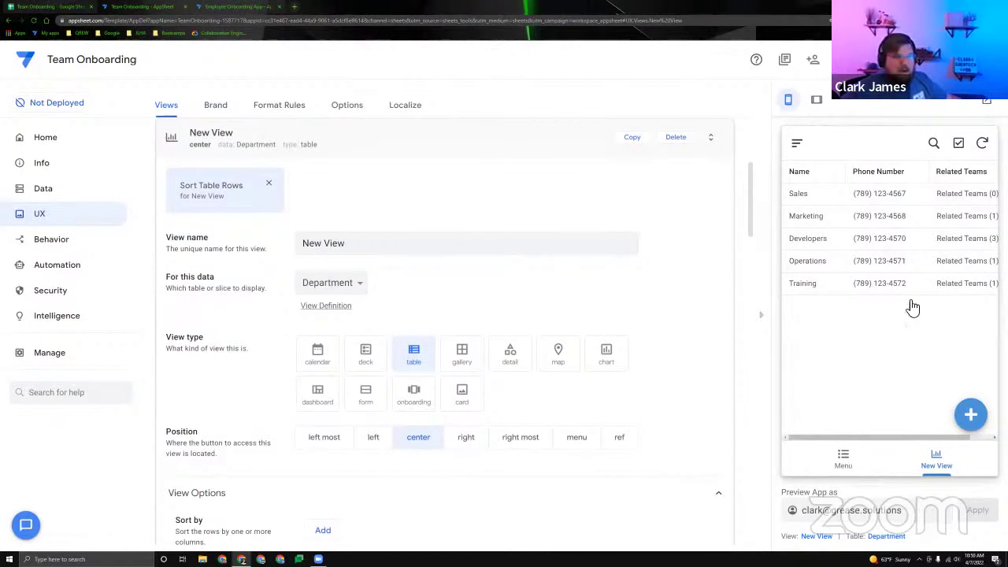
Open the Sales department record for editing in the preview, then go back to Data.
{"action": "left_click", "coordinate": [861, 198]}
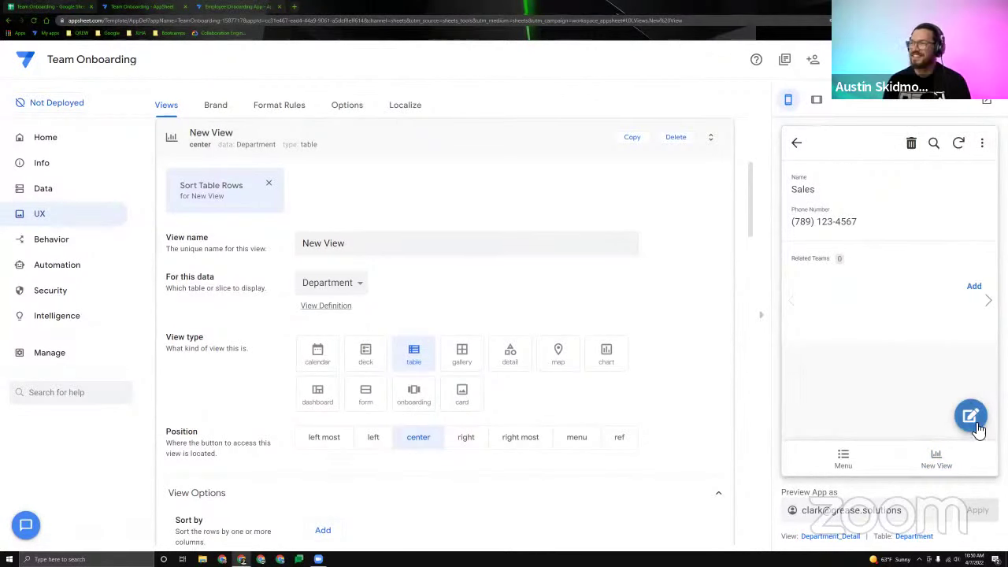
{"action": "left_click", "coordinate": [971, 416]}
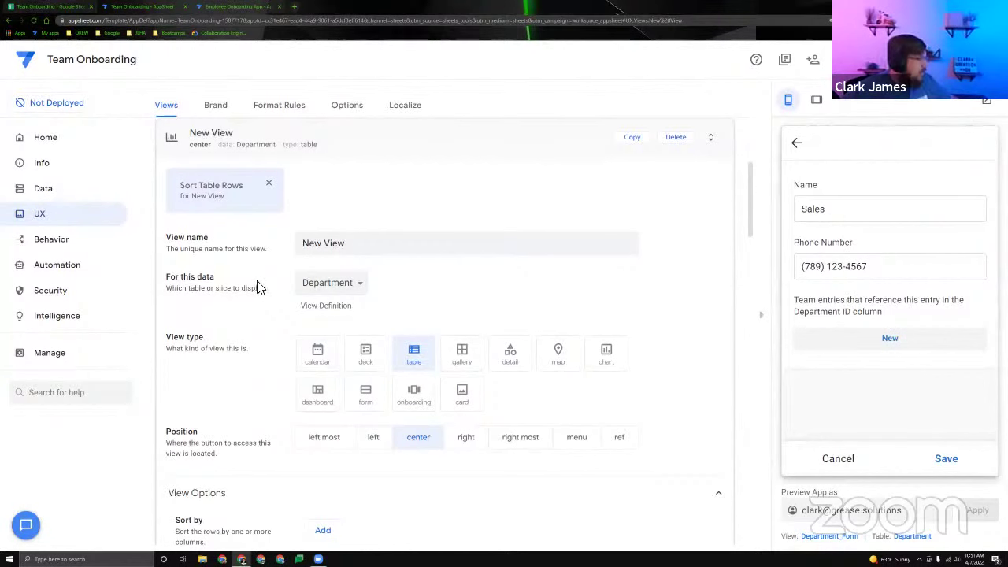
{"action": "left_click", "coordinate": [43, 190]}
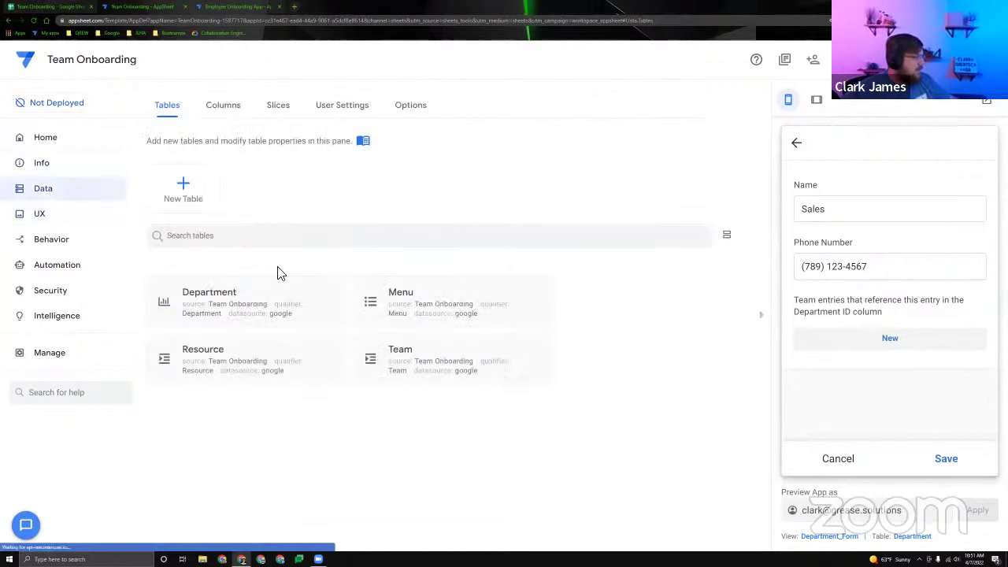
Clear the Related Teams column's description in the Department table and save it empty.
{"action": "left_click", "coordinate": [912, 537]}
{"action": "left_click", "coordinate": [549, 144]}
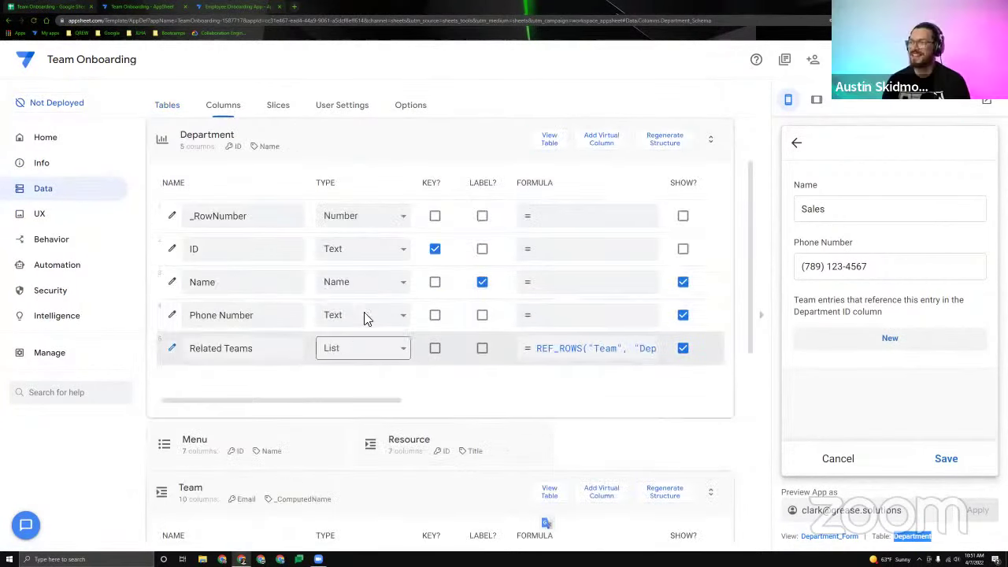
{"action": "left_click", "coordinate": [236, 348]}
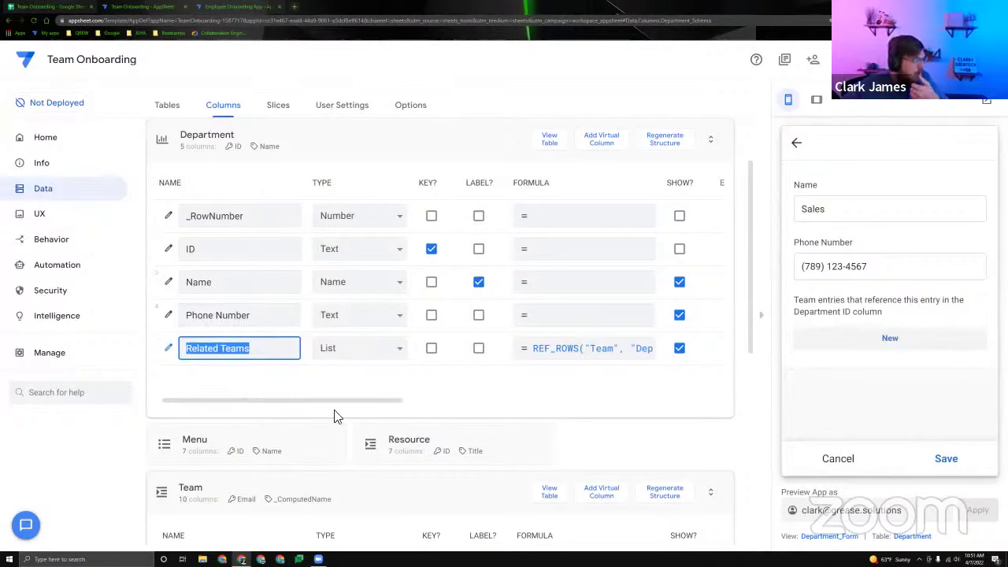
{"action": "scroll", "coordinate": [562, 419], "scroll_direction": "right", "scroll_amount": 10}
{"action": "left_click", "coordinate": [495, 348]}
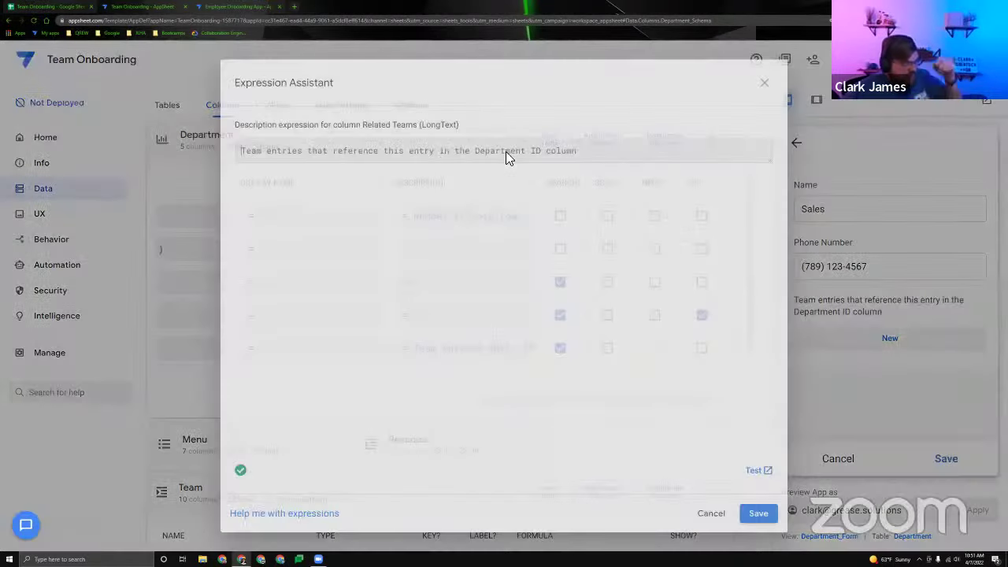
{"action": "key", "text": "ctrl+a"}
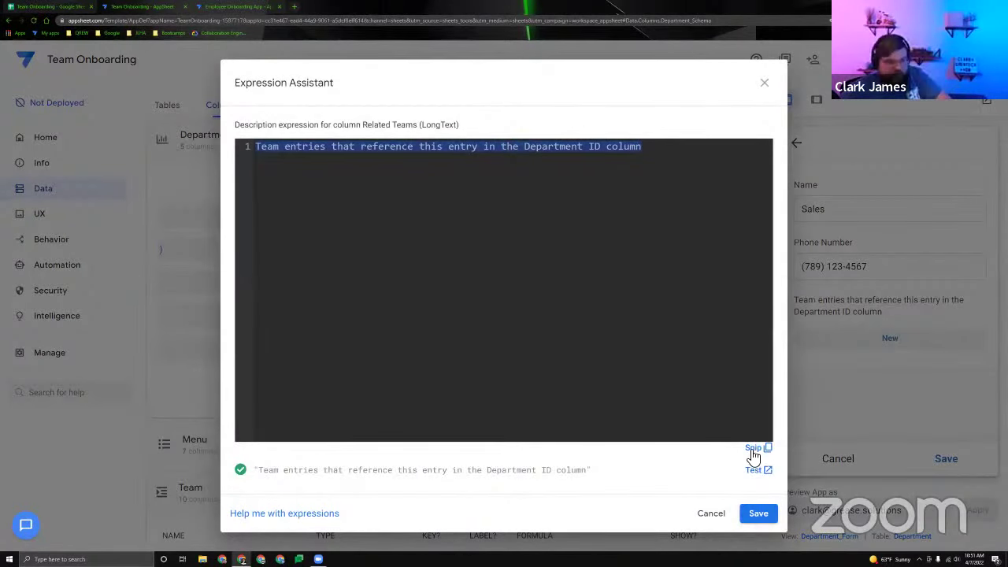
{"action": "key", "text": "BackSpace"}
{"action": "left_click", "coordinate": [756, 518]}
Set the Related Teams display name to 'Users in this Department'.
{"action": "left_click", "coordinate": [376, 355]}
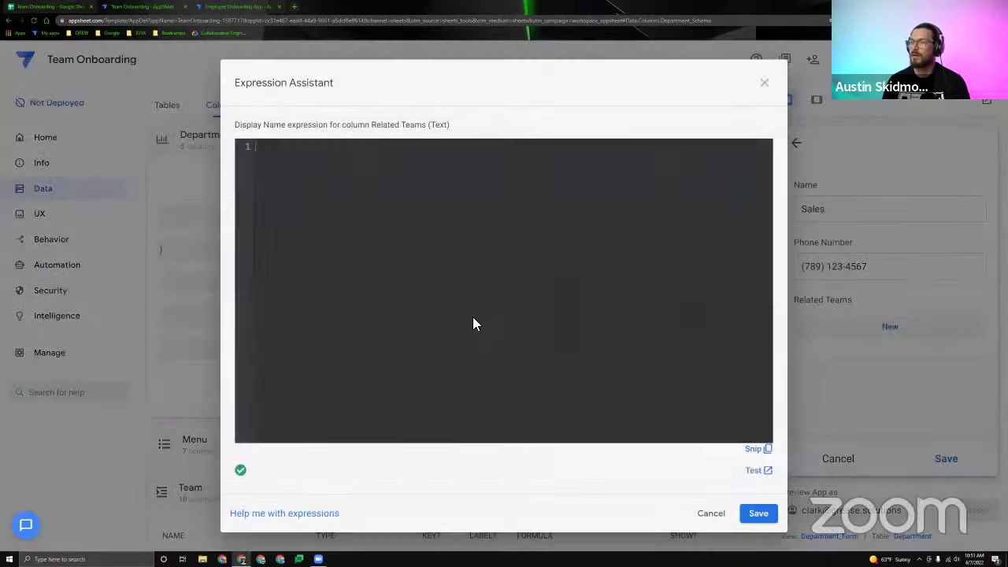
{"action": "type", "text": "Related TEams"}
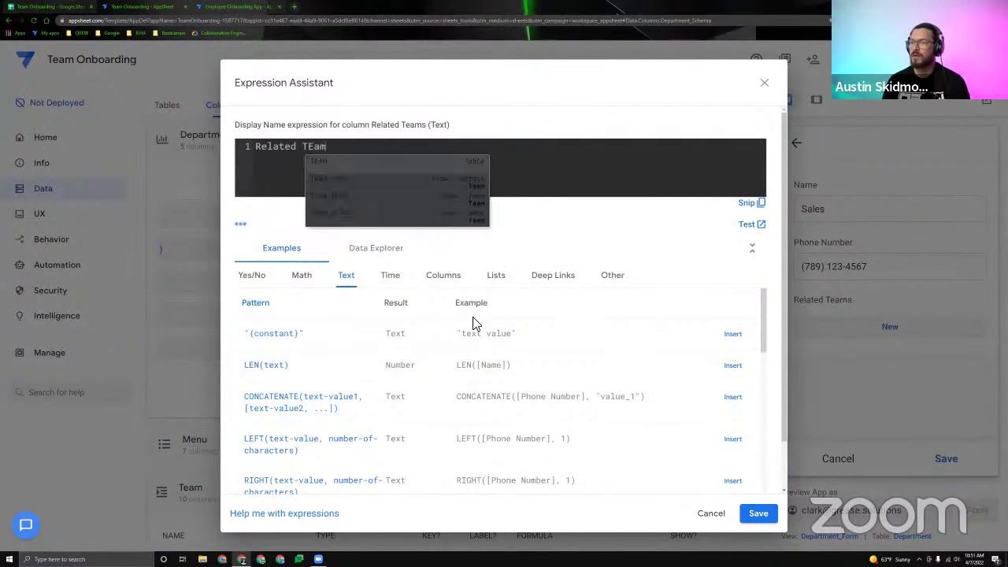
{"action": "key", "text": "BackSpace"}
{"action": "key", "text": "BackSpace"}
{"action": "key", "text": "BackSpace"}
{"action": "key", "text": "BackSpace"}
{"action": "type", "text": "eams"}
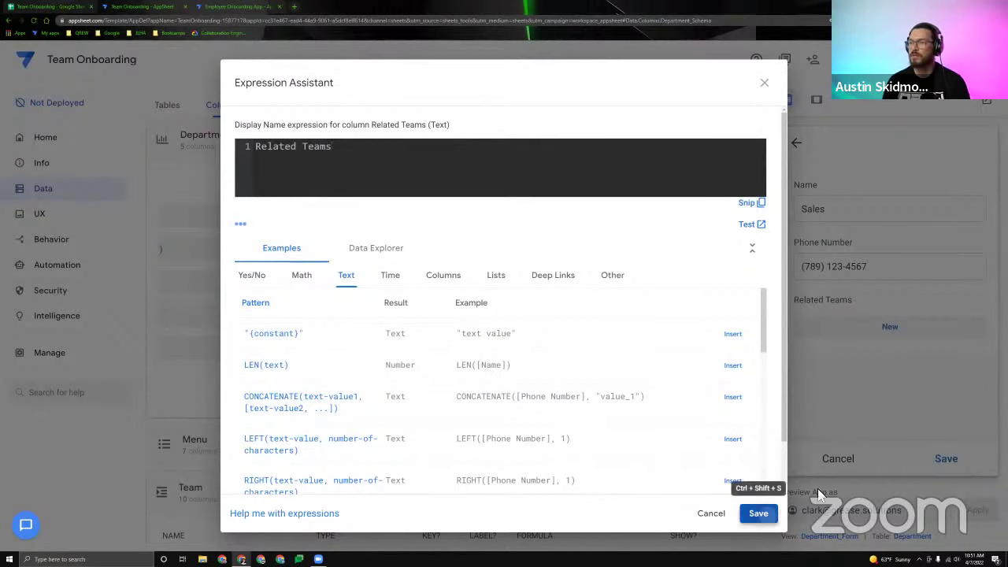
{"action": "left_click", "coordinate": [757, 513]}
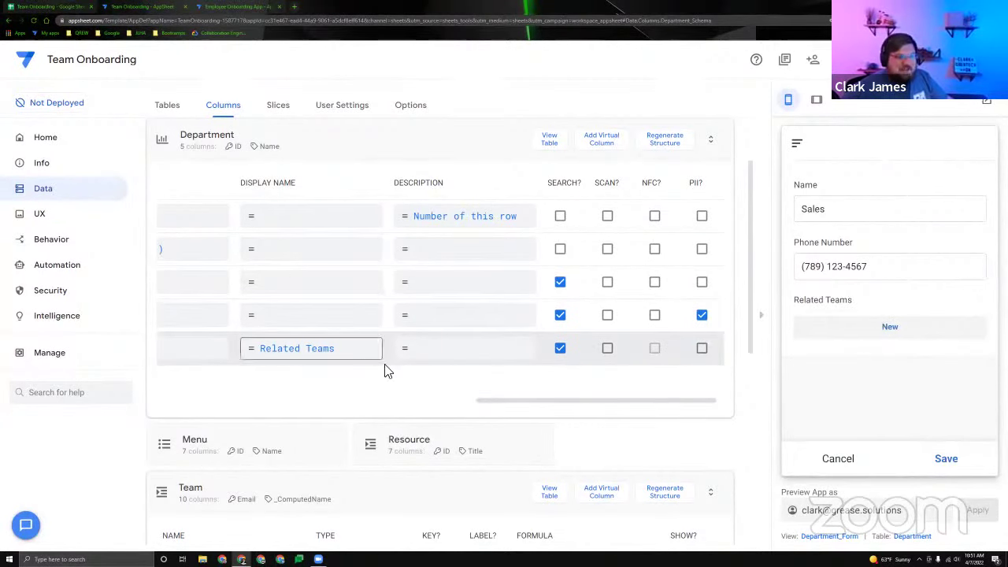
{"action": "left_click", "coordinate": [341, 350]}
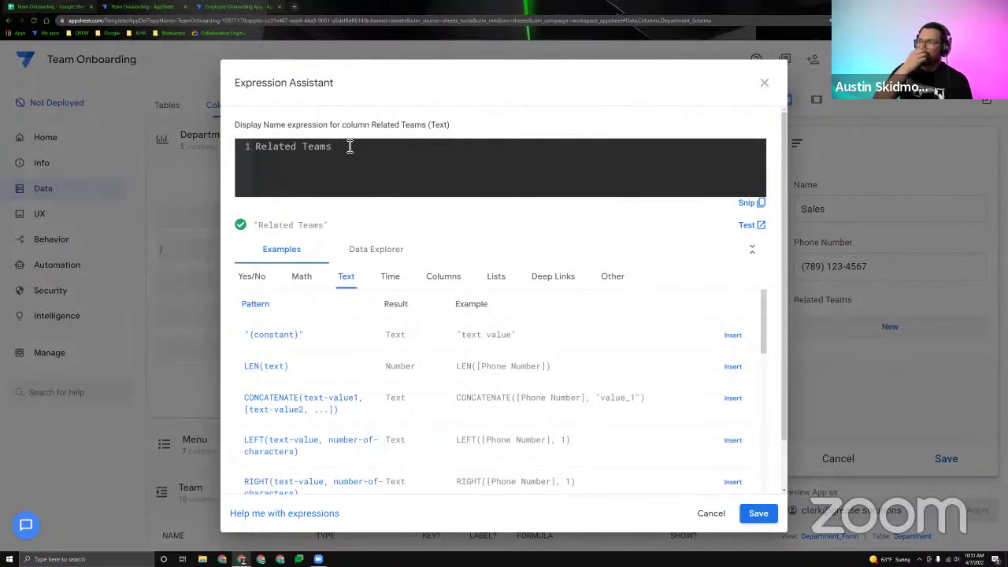
{"action": "left_click_drag", "start_coordinate": [350, 146], "coordinate": [304, 152]}
{"action": "key", "text": "BackSpace"}
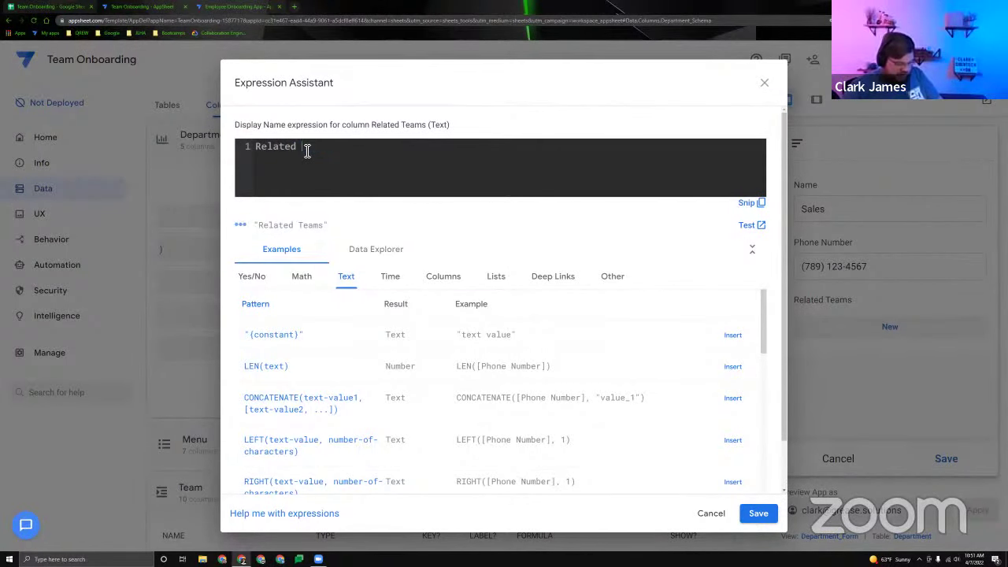
{"action": "key", "text": "ctrl+BackSpace"}
{"action": "type", "text": "Users in["}
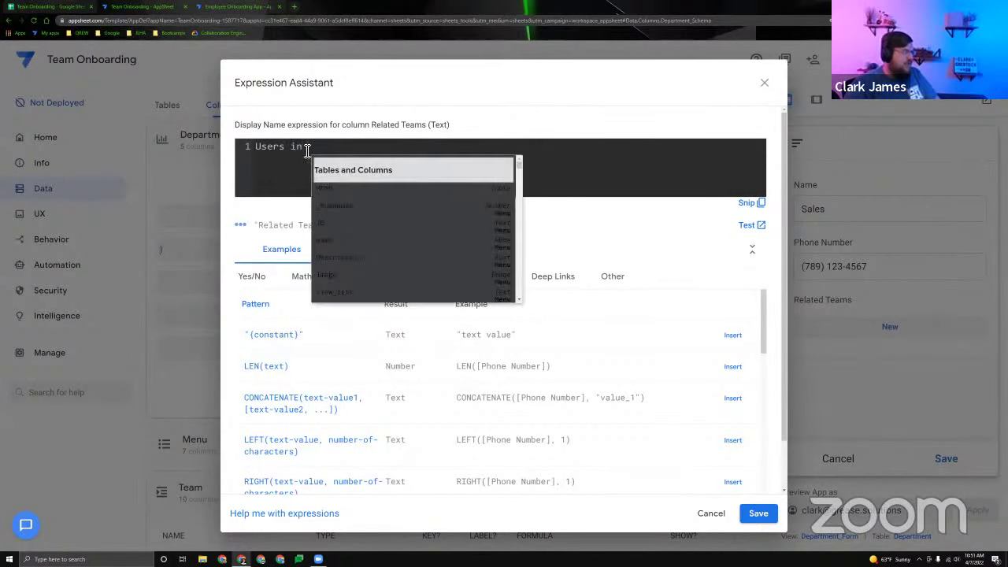
{"action": "type", "text": "his Department"}
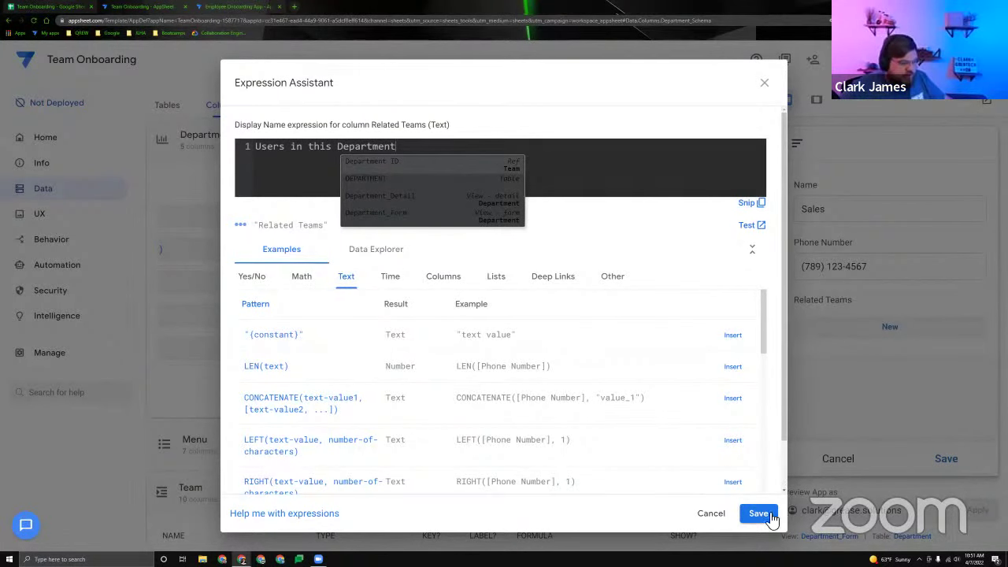
{"action": "left_click", "coordinate": [770, 518]}
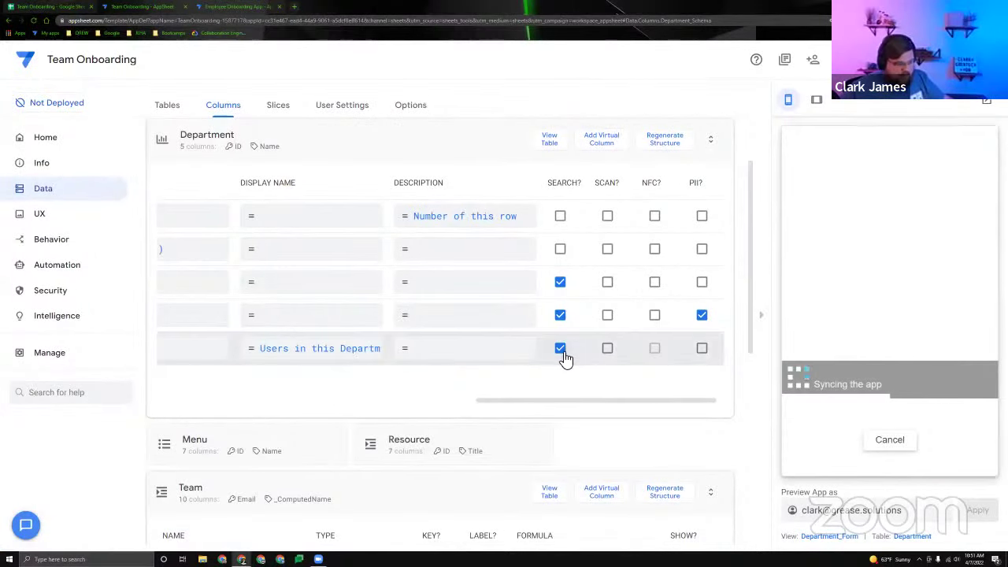
Start a new member under Users in this Department in the Sales form and select the Email field.
{"action": "left_click", "coordinate": [889, 331]}
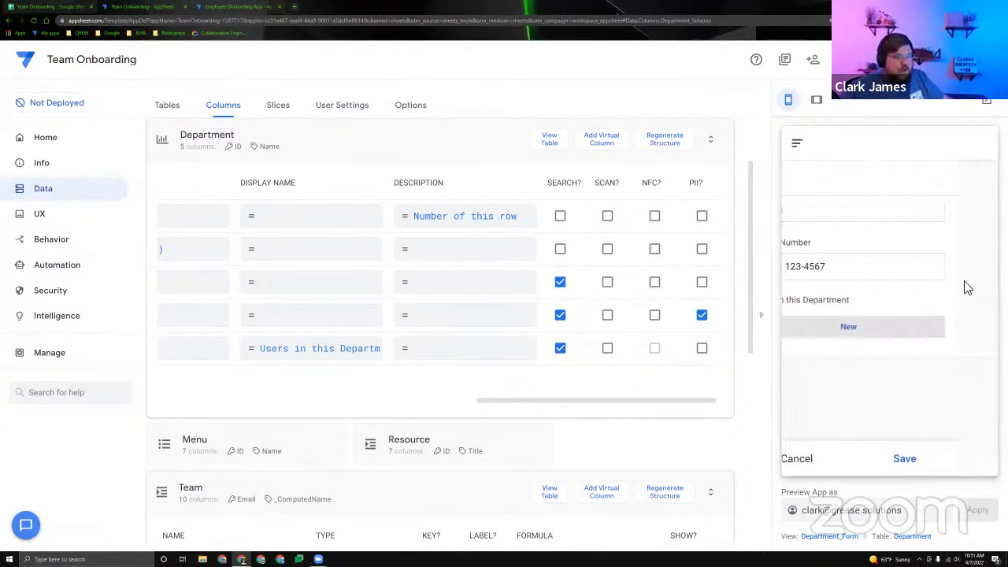
{"action": "left_click", "coordinate": [890, 218]}
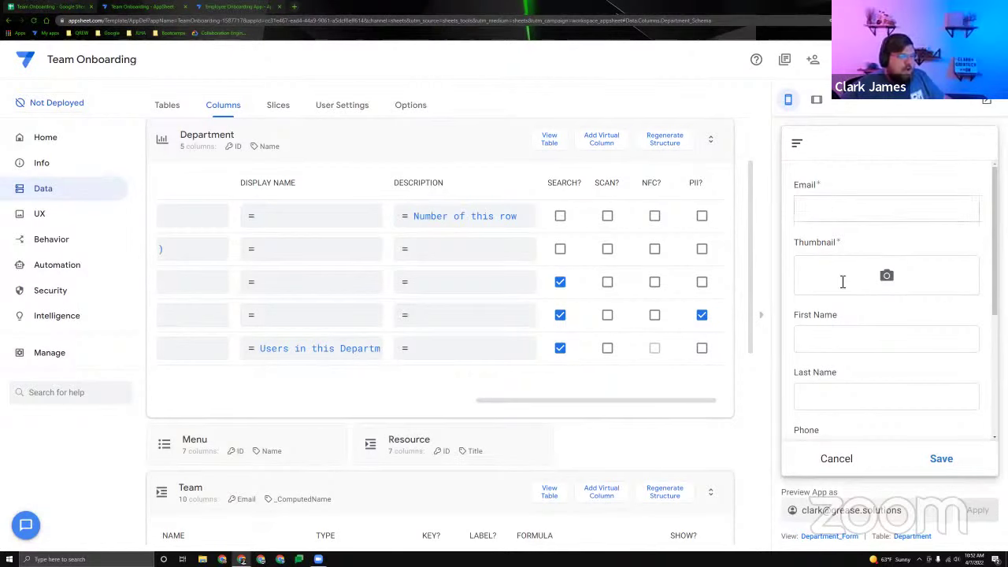
Restart the new member form and enter the member's email, first name and last name.
{"action": "left_click", "coordinate": [836, 458]}
{"action": "left_click", "coordinate": [886, 325]}
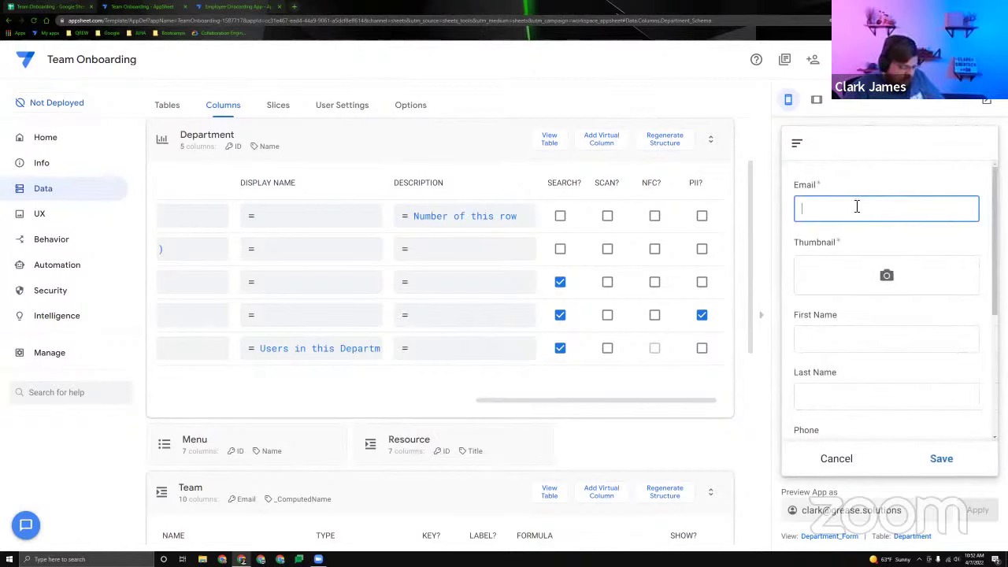
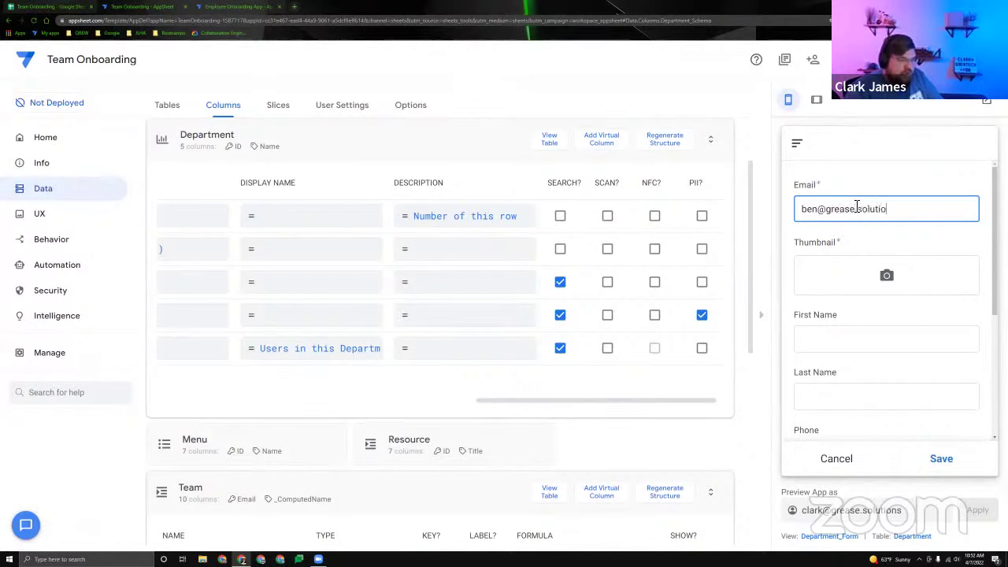
{"action": "scroll", "coordinate": [880, 252], "scroll_direction": "down", "scroll_amount": 1}
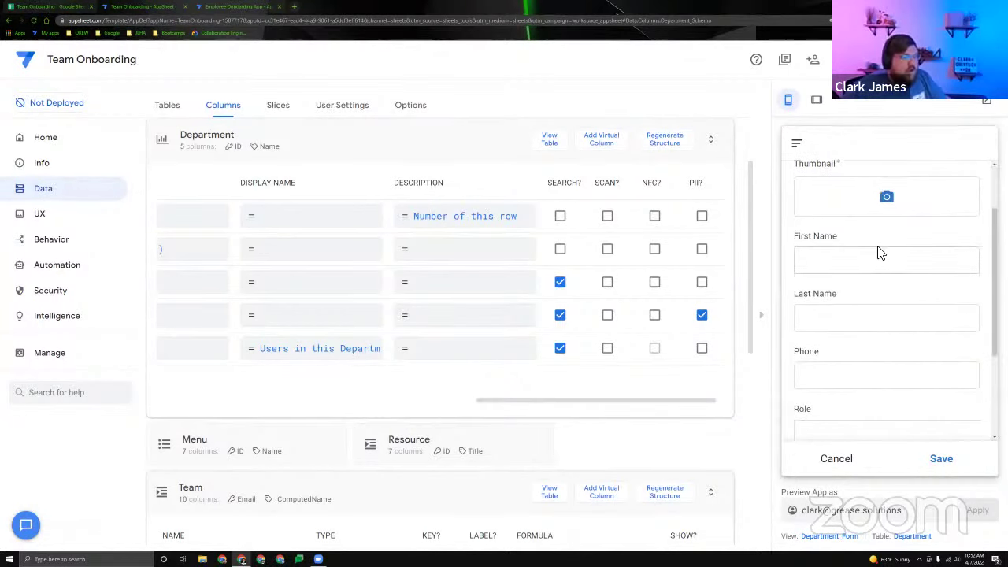
{"action": "left_click", "coordinate": [880, 252]}
{"action": "key", "text": "Tab"}
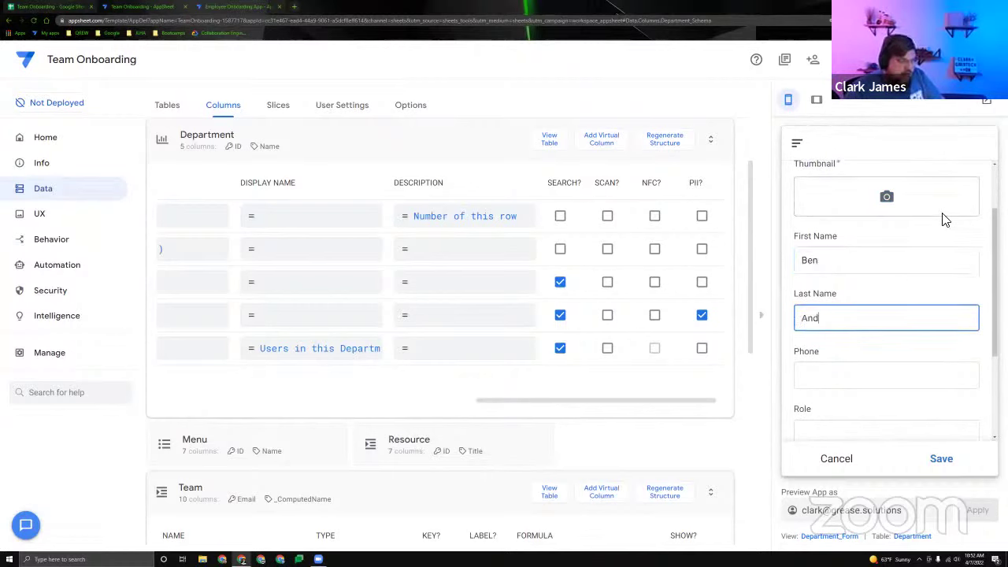
Add the member's phone number and role, set Email Updates to Y, and save.
{"action": "key", "text": "Tab"}
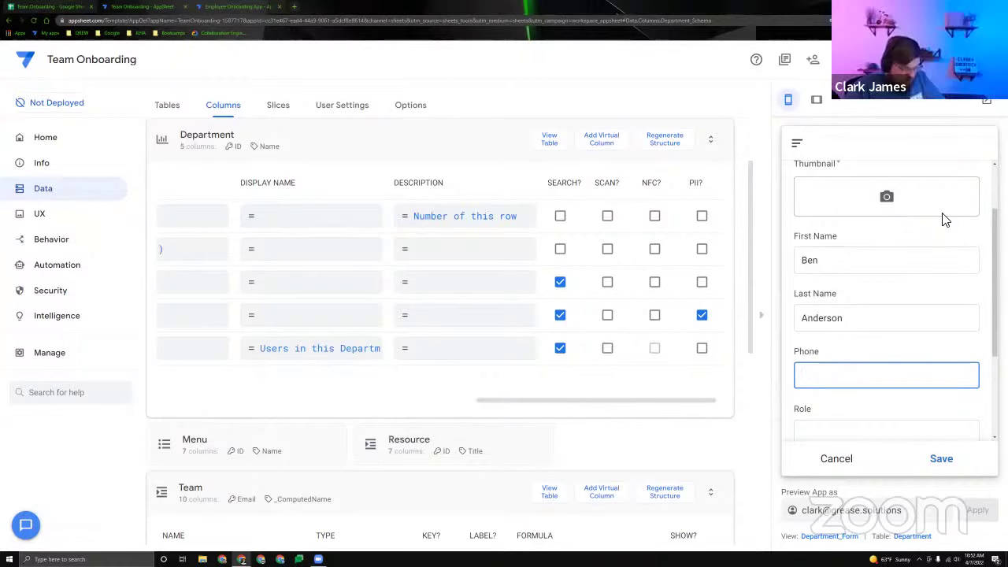
{"action": "type", "text": "8675"}
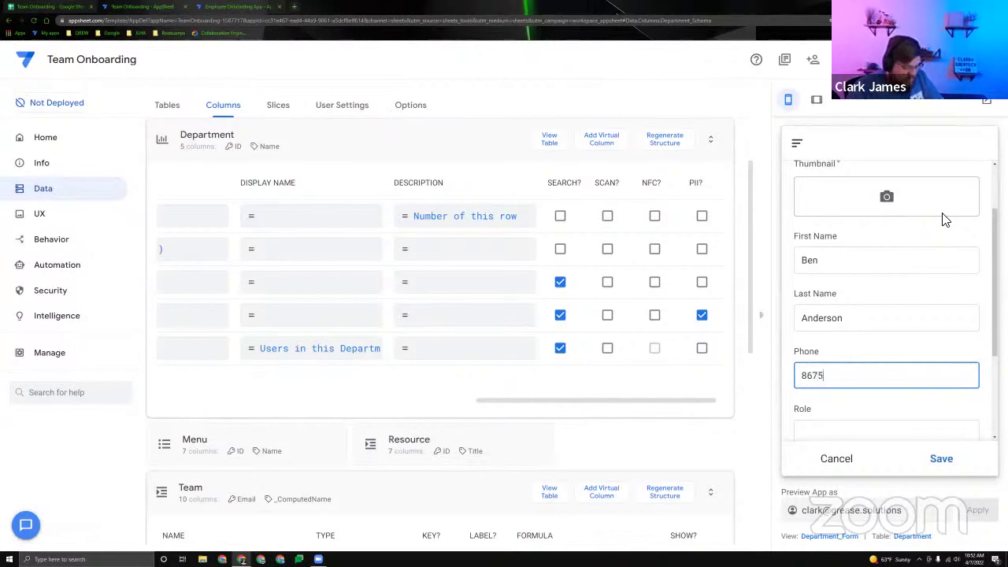
{"action": "type", "text": "309"}
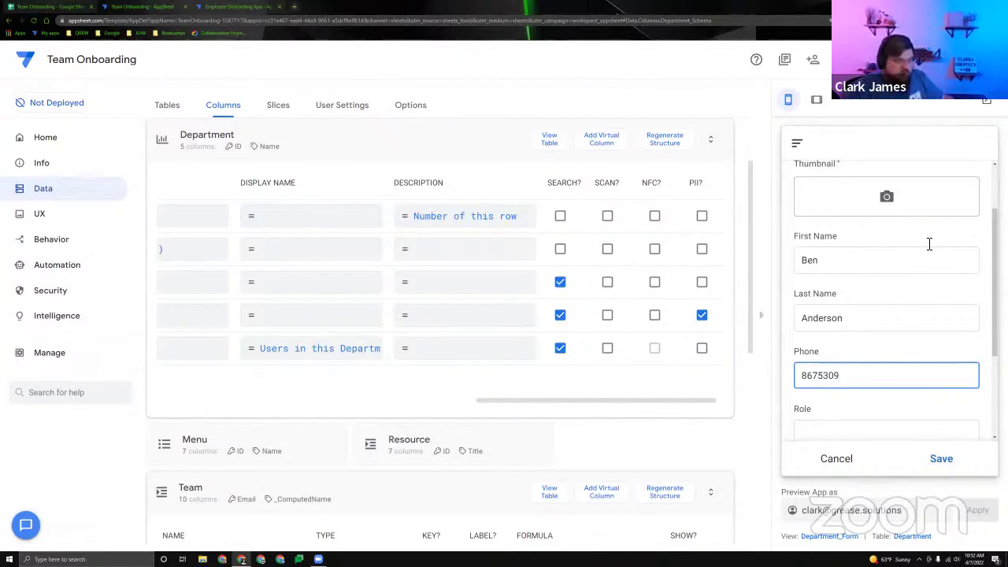
{"action": "double_click", "coordinate": [837, 377]}
{"action": "left_click", "coordinate": [868, 383]}
{"action": "scroll", "coordinate": [866, 370], "scroll_direction": "down", "scroll_amount": 2}
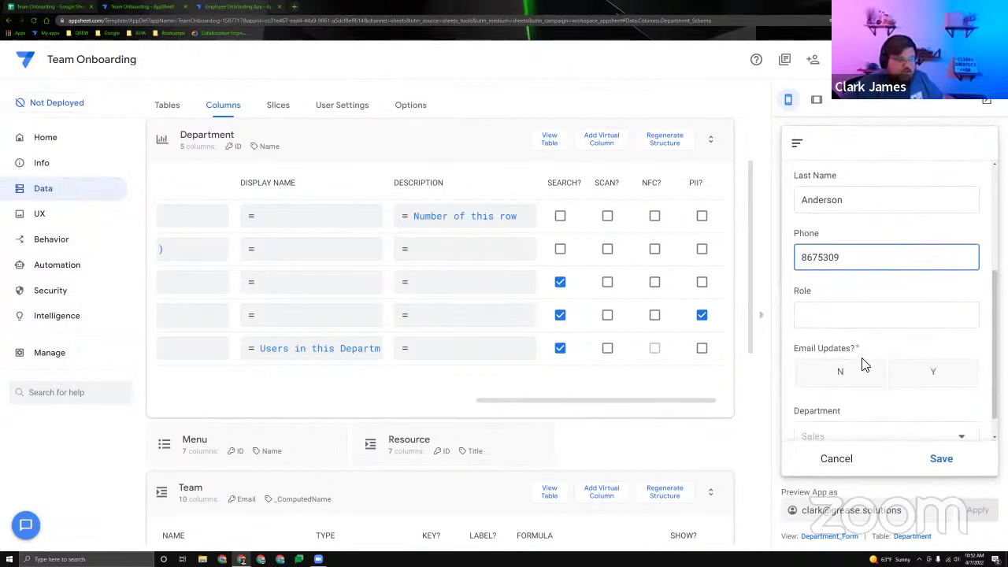
{"action": "key", "text": "Tab"}
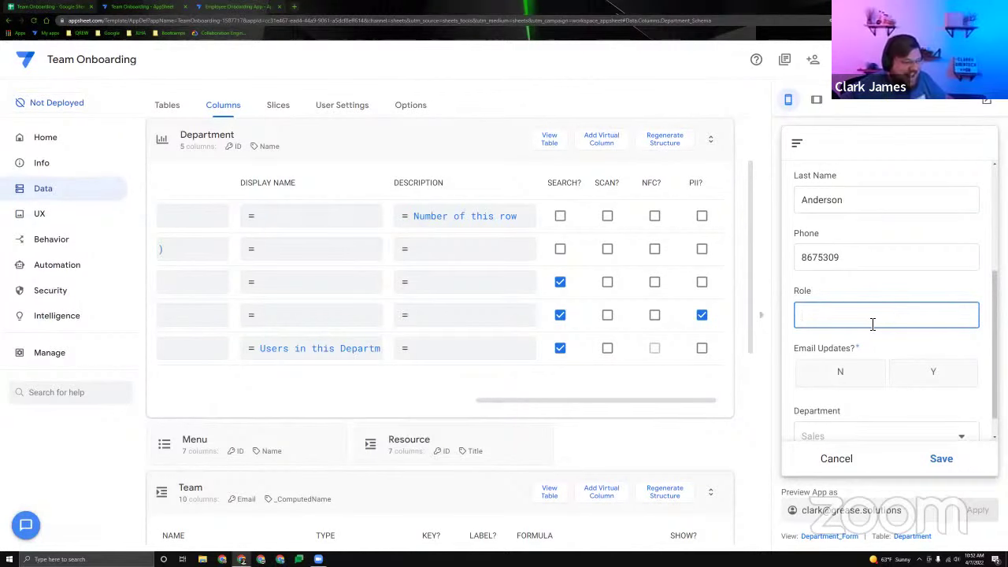
{"action": "type", "text": "Jerry"}
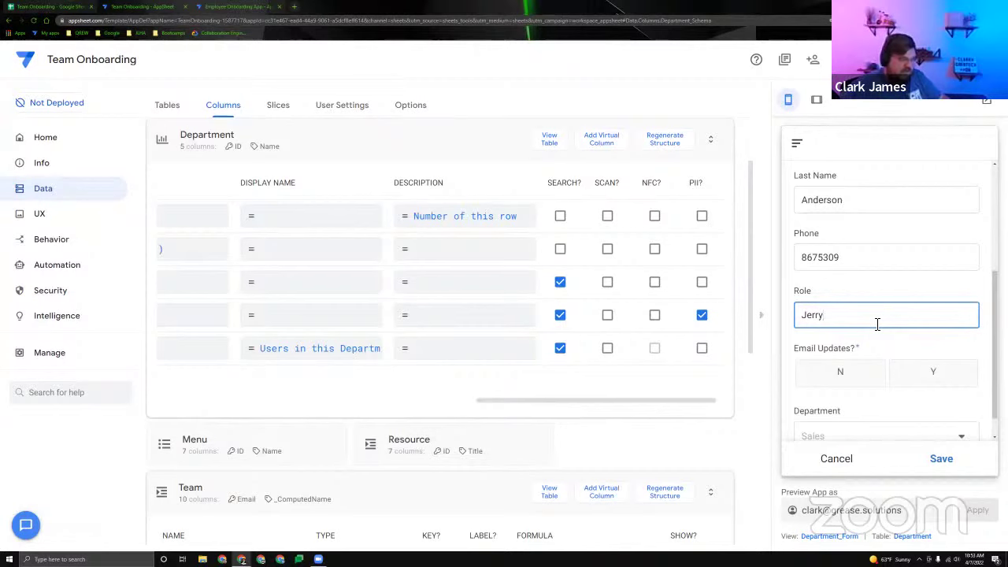
{"action": "left_click", "coordinate": [877, 342]}
{"action": "scroll", "coordinate": [825, 333], "scroll_direction": "down", "scroll_amount": 1}
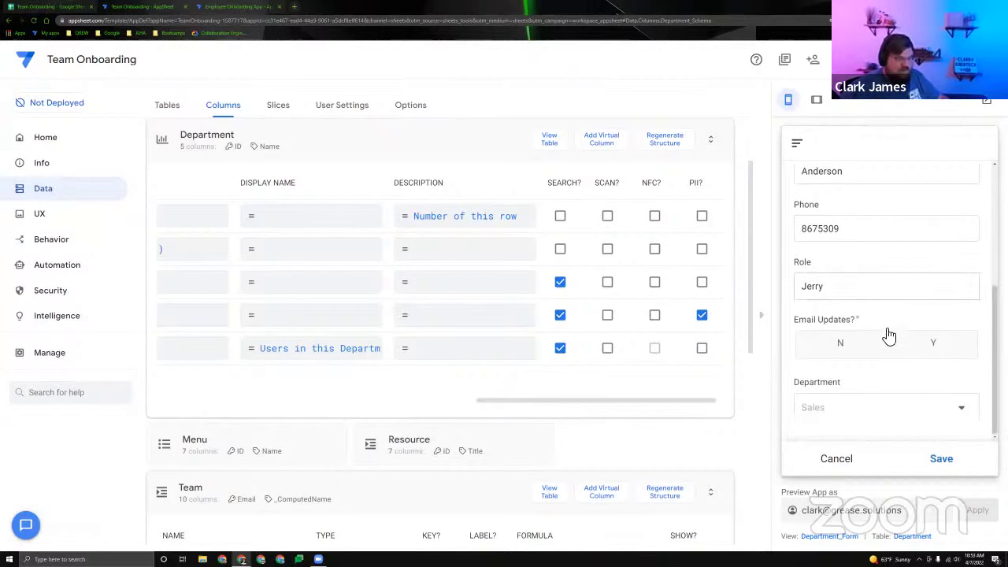
{"action": "left_click", "coordinate": [915, 347]}
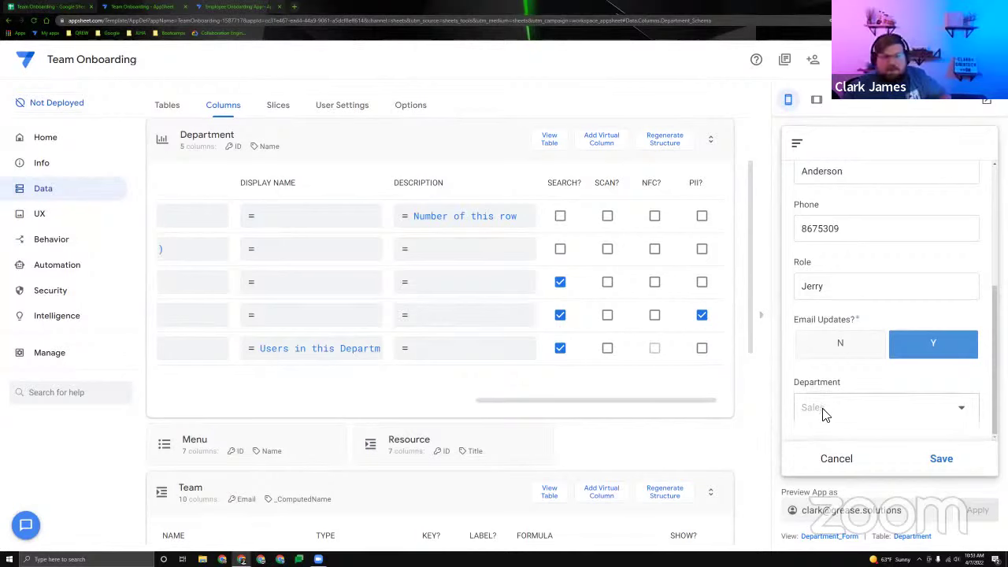
{"action": "left_click", "coordinate": [938, 458]}
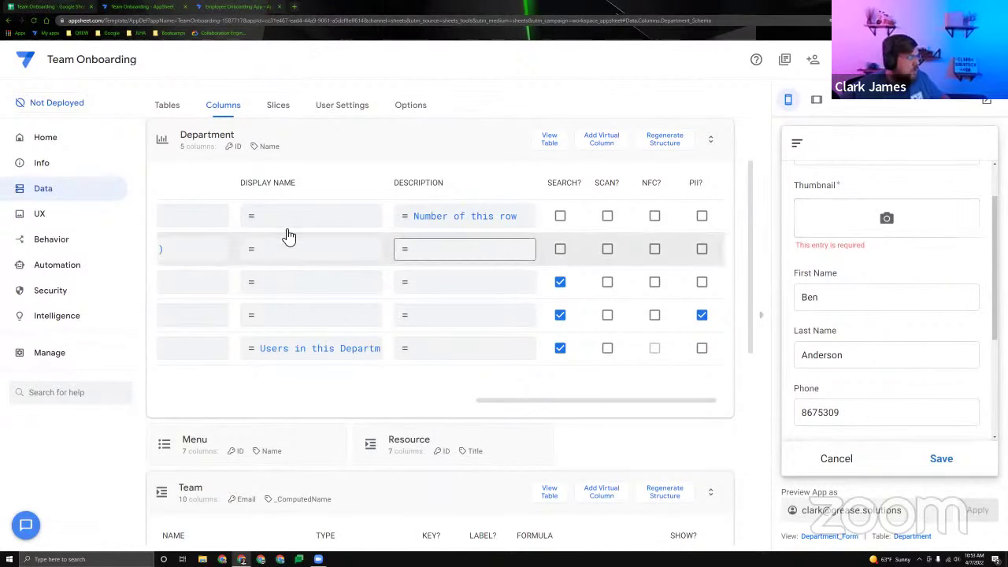
Scroll the AppSheet view back up as the demo wraps up.
{"action": "scroll", "coordinate": [303, 267], "scroll_direction": "up", "scroll_amount": 1}
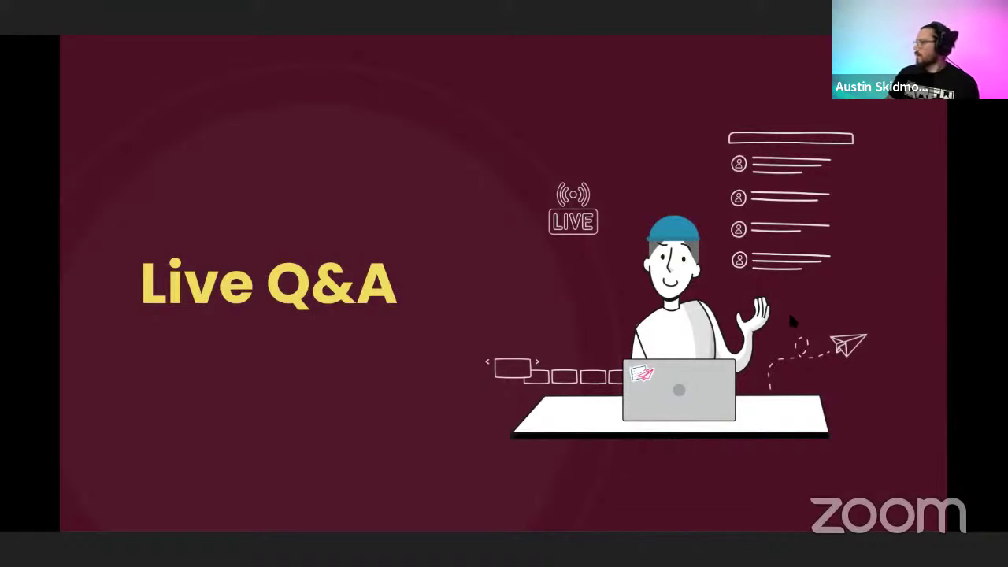
Step the slides back from Navigate to AppSheet to the Let's Review slide.
{"action": "key", "text": "Right"}
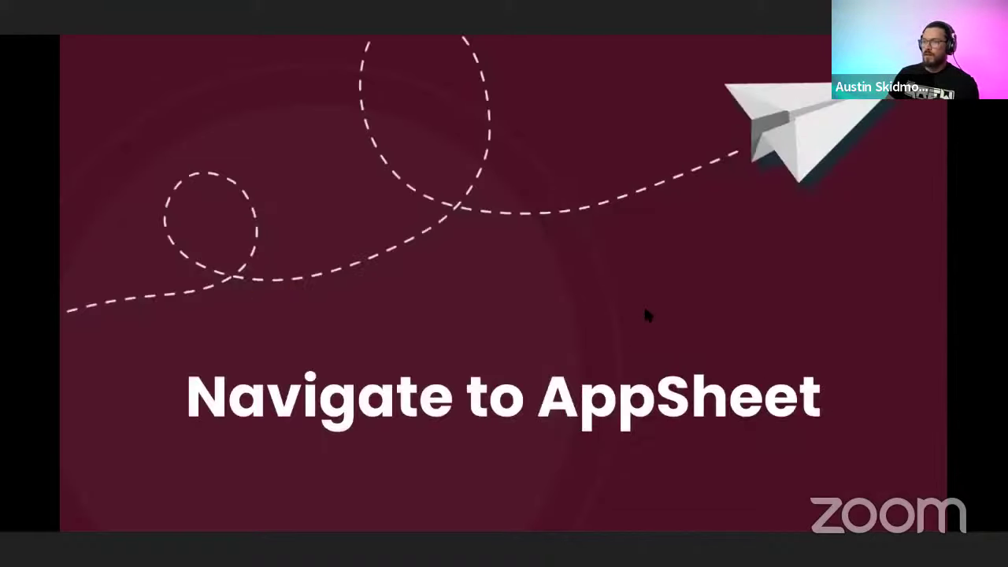
{"action": "key", "text": "Left"}
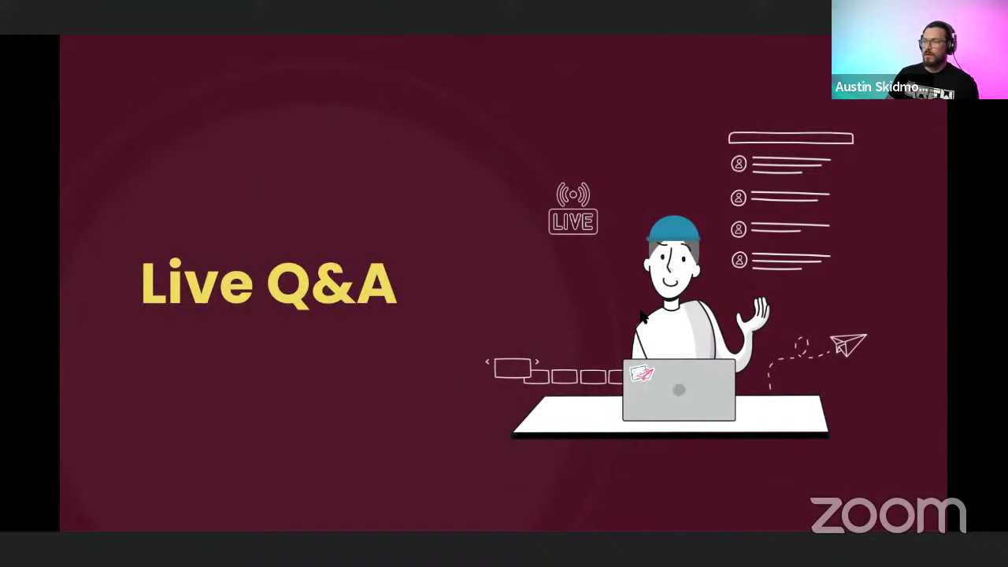
{"action": "key", "text": "Left"}
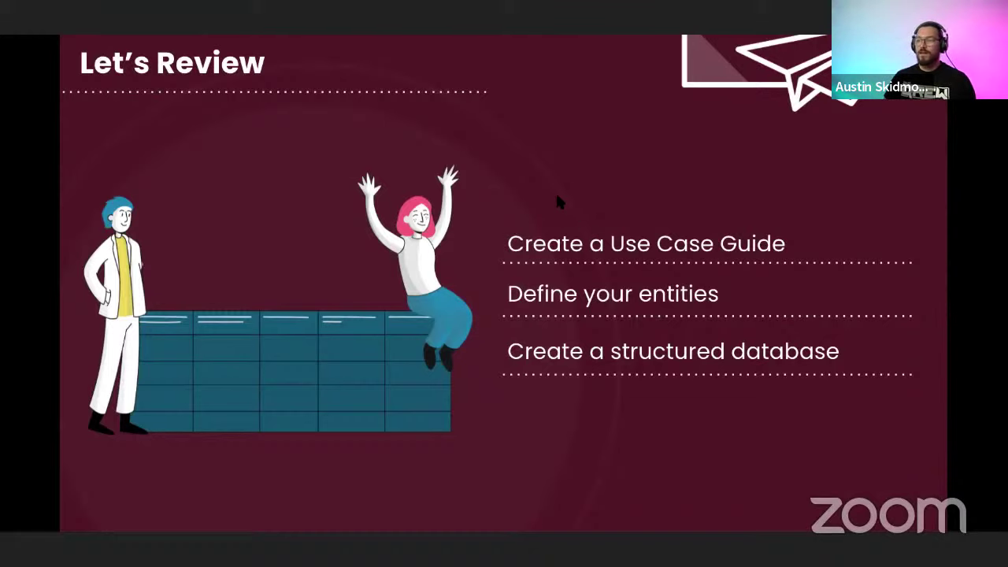
Show the What's Included slide, then bring up the appsheettraining.com browser window.
{"action": "key", "text": "Right"}
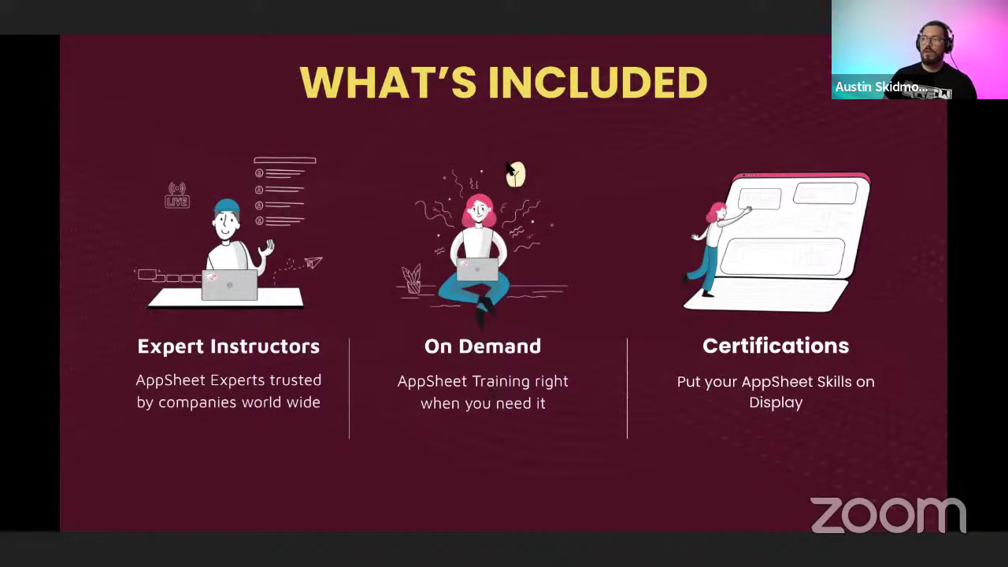
{"action": "key", "text": "alt+Tab"}
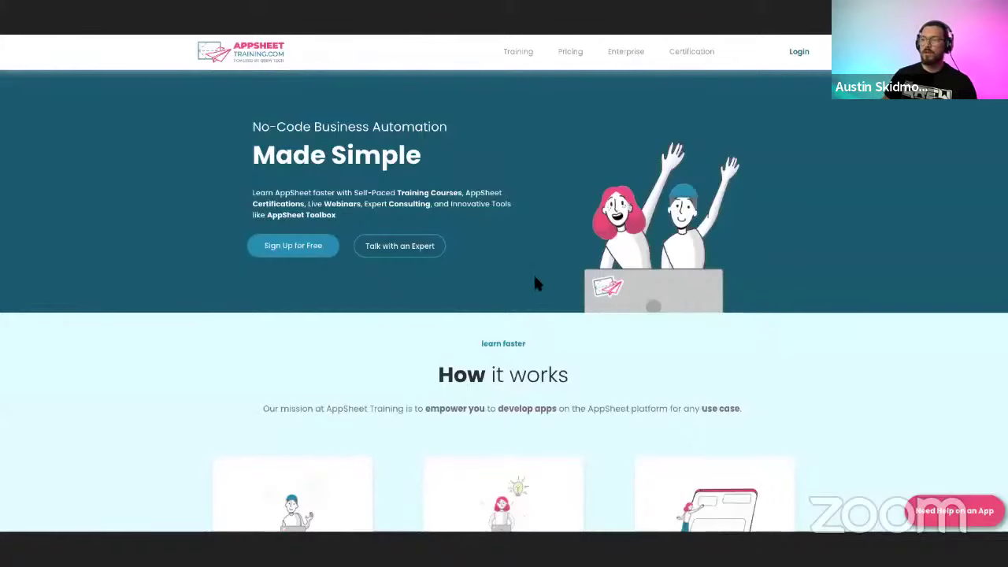
Review the pricing table and its 30-day free trial note, then go to the Training course library.
{"action": "scroll", "coordinate": [586, 236], "scroll_direction": "down", "scroll_amount": 3}
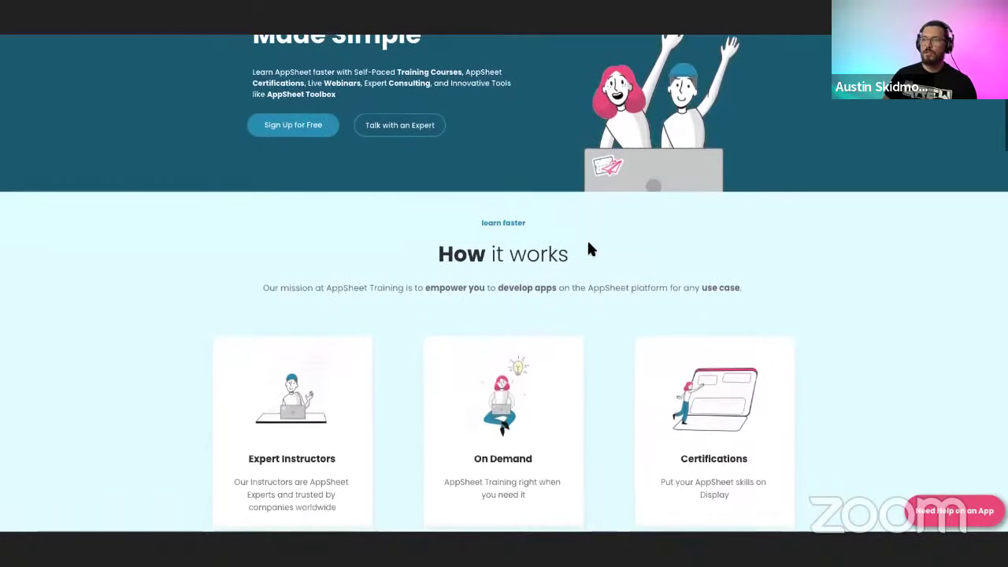
{"action": "scroll", "coordinate": [593, 248], "scroll_direction": "down", "scroll_amount": 3}
{"action": "scroll", "coordinate": [596, 238], "scroll_direction": "down", "scroll_amount": 10}
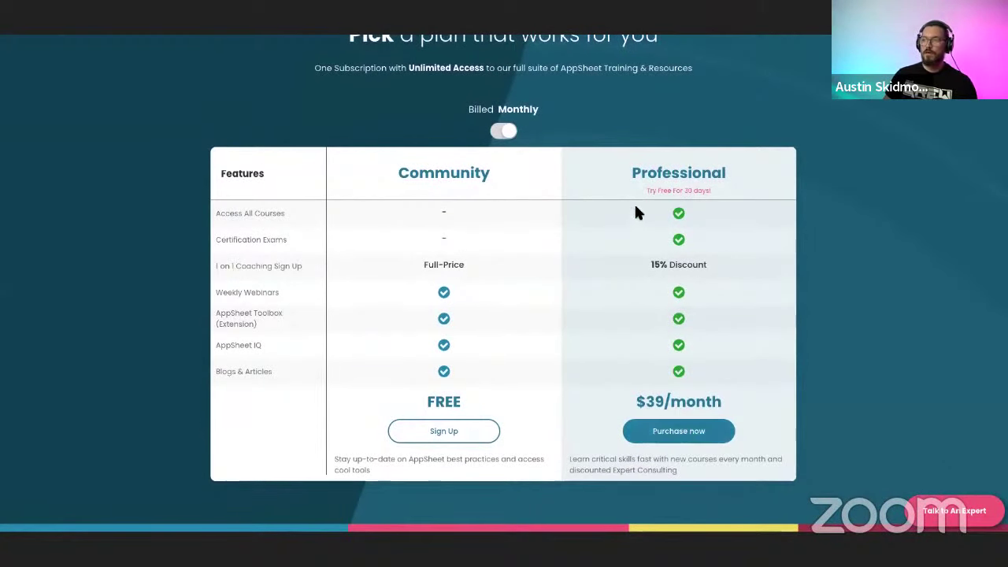
{"action": "left_click_drag", "start_coordinate": [635, 189], "coordinate": [716, 198]}
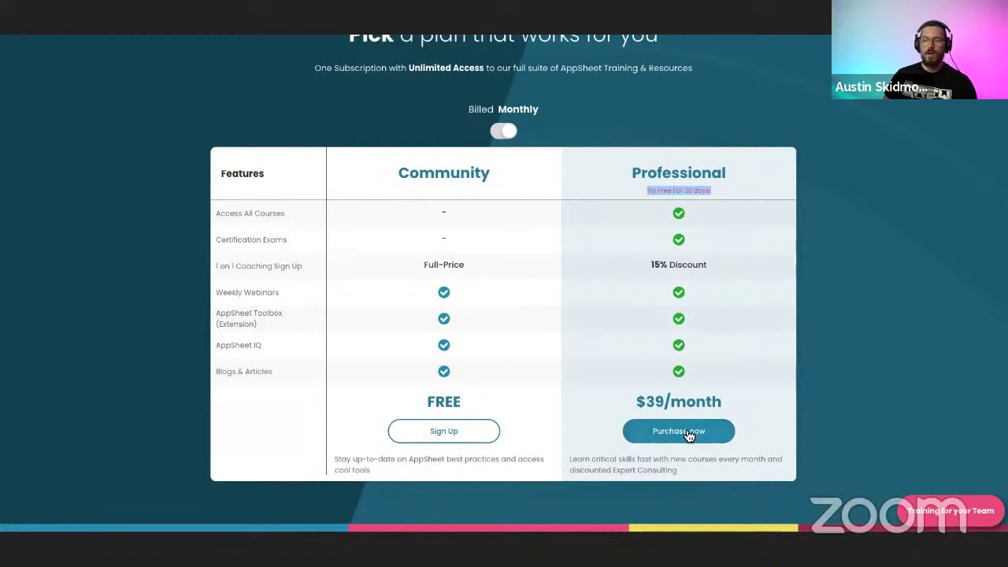
{"action": "scroll", "coordinate": [533, 308], "scroll_direction": "up", "scroll_amount": 15}
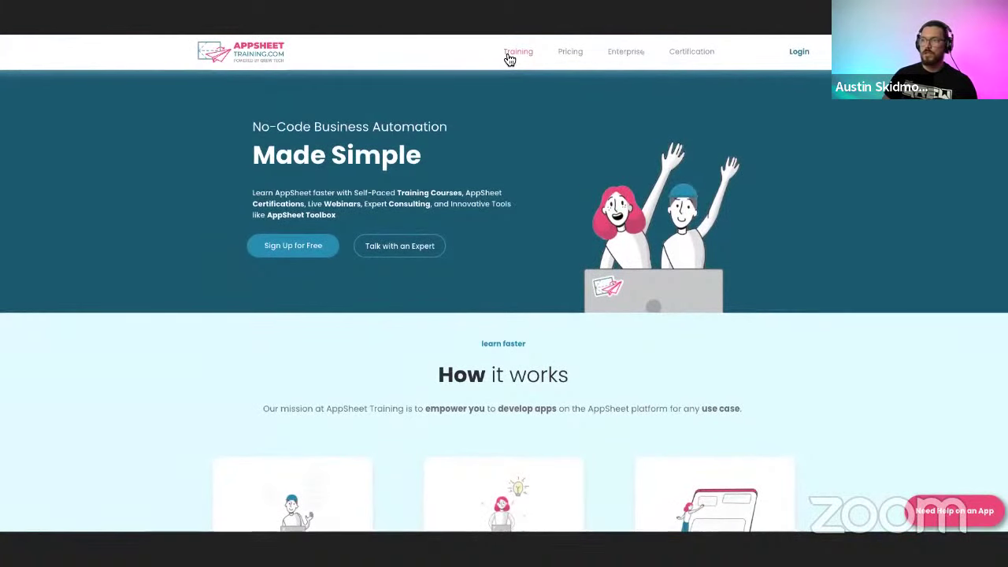
{"action": "left_click", "coordinate": [510, 59]}
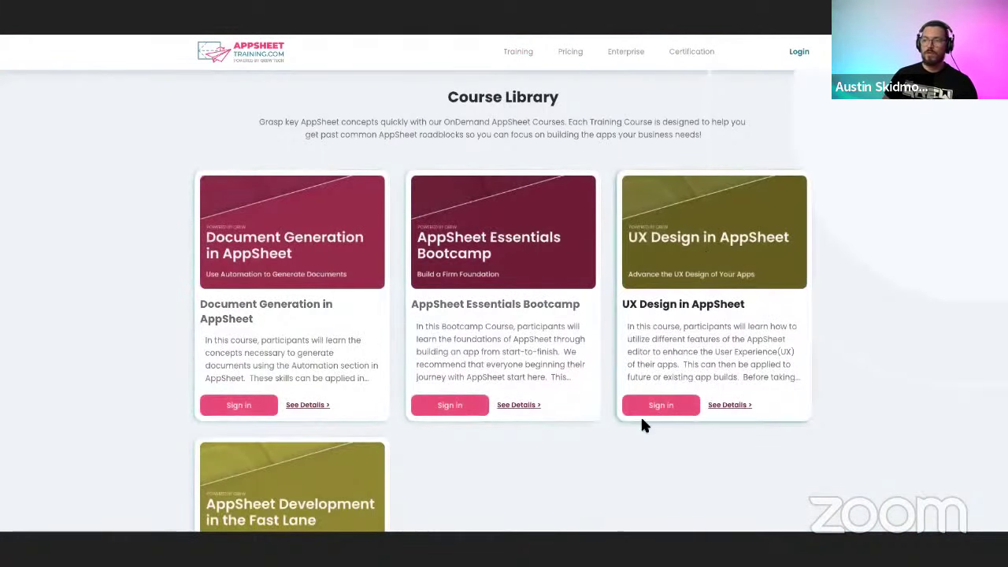
Open the AppSheet Essentials Bootcamp course and scroll through its Course Overview modules.
{"action": "left_click", "coordinate": [500, 268]}
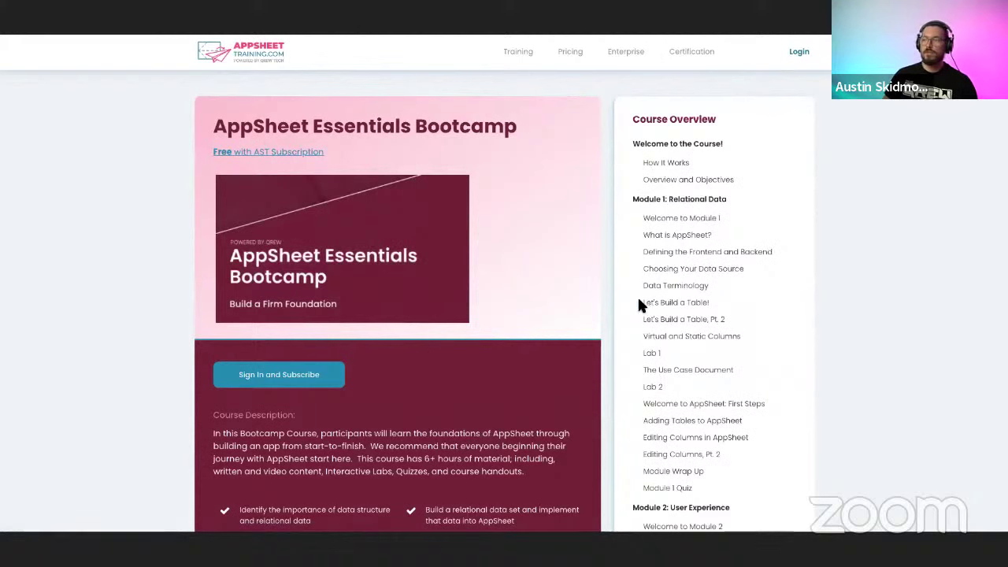
{"action": "scroll", "coordinate": [700, 208], "scroll_direction": "down", "scroll_amount": 1}
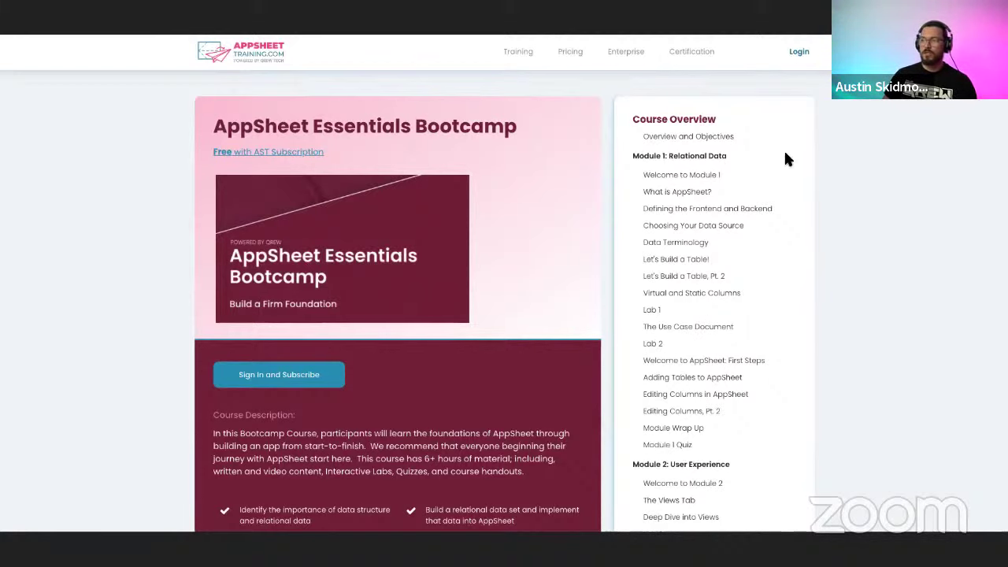
{"action": "scroll", "coordinate": [720, 315], "scroll_direction": "down", "scroll_amount": 2}
{"action": "scroll", "coordinate": [744, 307], "scroll_direction": "down", "scroll_amount": 3}
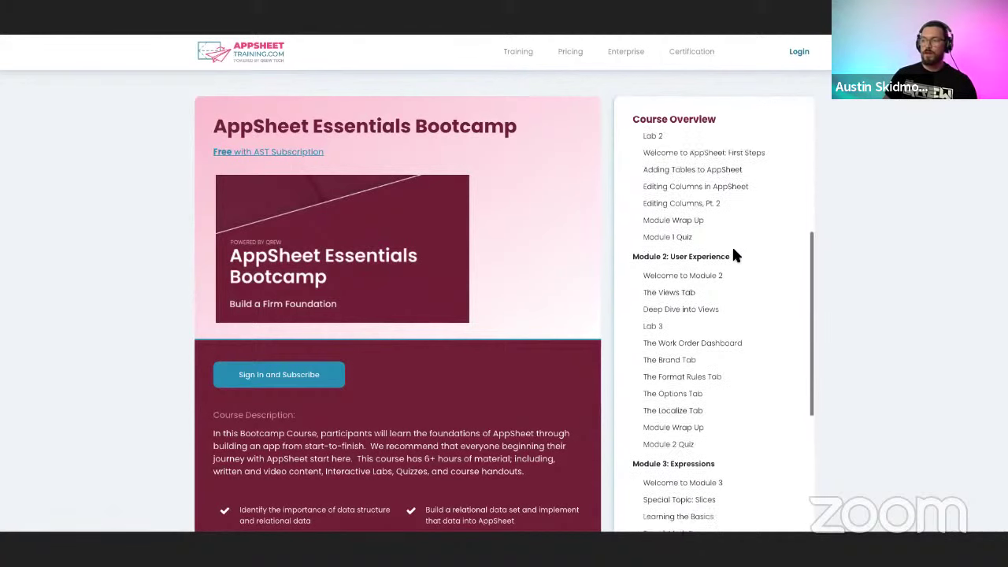
{"action": "scroll", "coordinate": [739, 417], "scroll_direction": "down", "scroll_amount": 5}
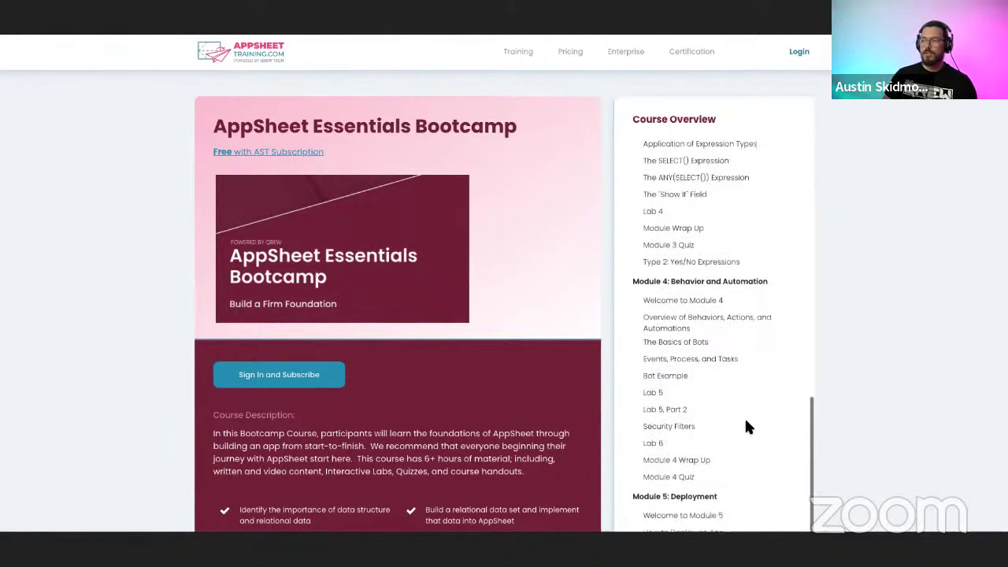
{"action": "scroll", "coordinate": [747, 413], "scroll_direction": "down", "scroll_amount": 1}
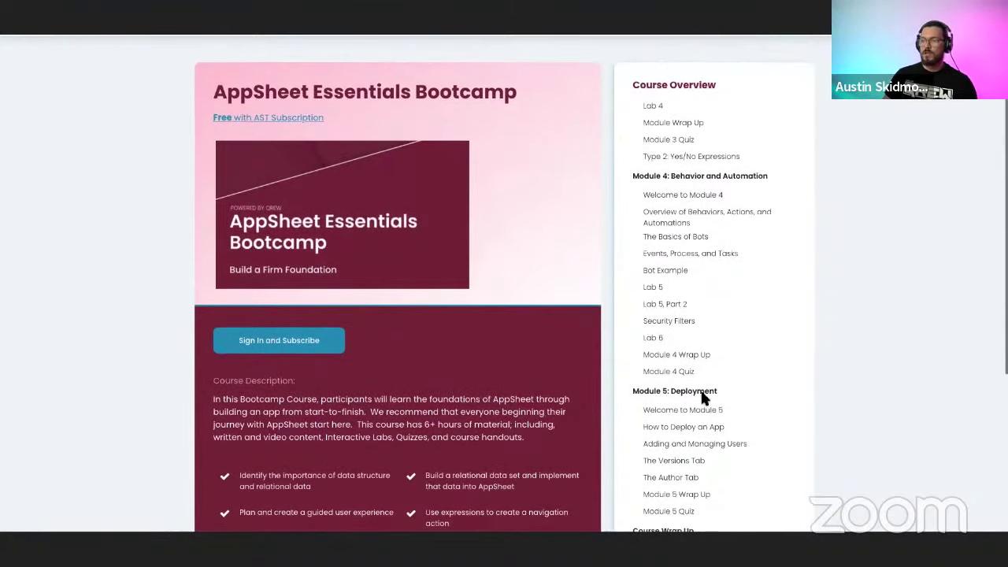
{"action": "scroll", "coordinate": [744, 339], "scroll_direction": "up", "scroll_amount": 3}
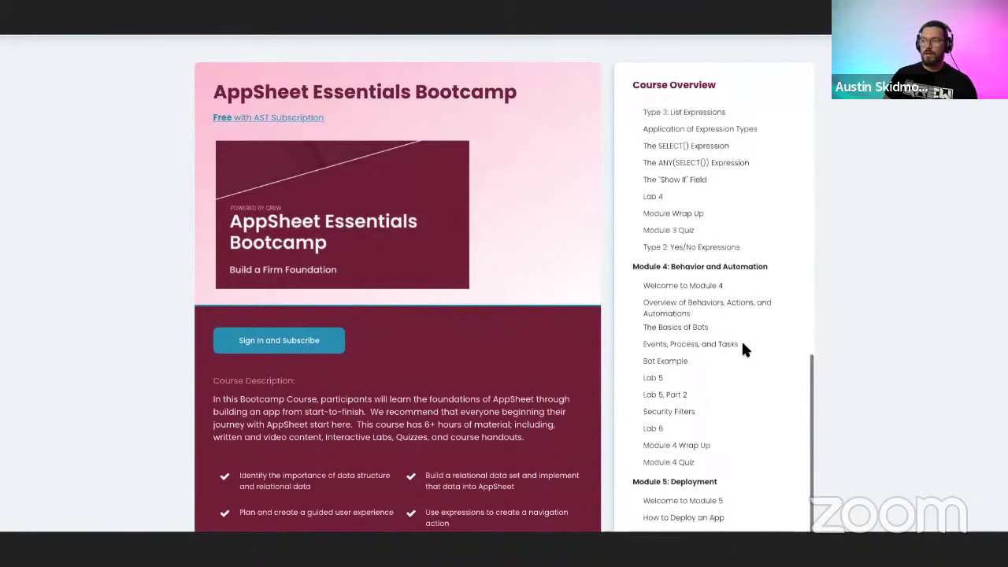
{"action": "scroll", "coordinate": [742, 344], "scroll_direction": "up", "scroll_amount": 3}
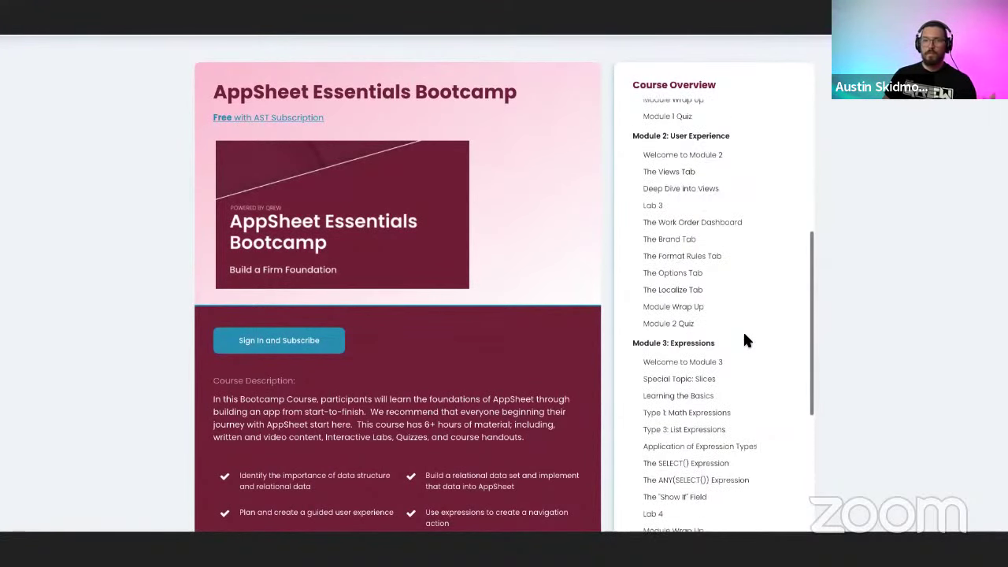
{"action": "scroll", "coordinate": [744, 330], "scroll_direction": "up", "scroll_amount": 1}
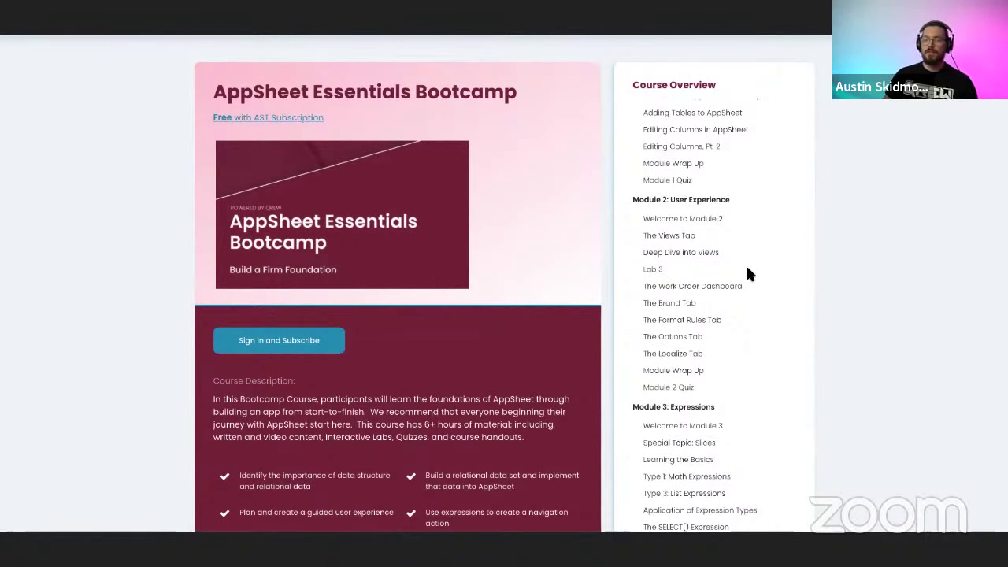
{"action": "left_click", "coordinate": [698, 271]}
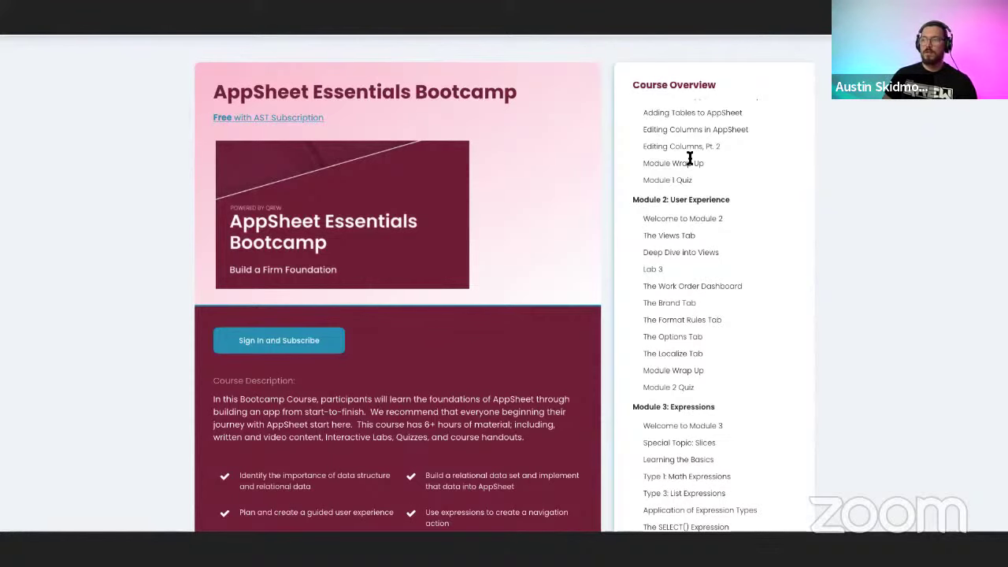
Go back over the outline's lesson titles and return to the top of the overview.
{"action": "scroll", "coordinate": [726, 318], "scroll_direction": "down", "scroll_amount": 2}
{"action": "scroll", "coordinate": [726, 311], "scroll_direction": "up", "scroll_amount": 1}
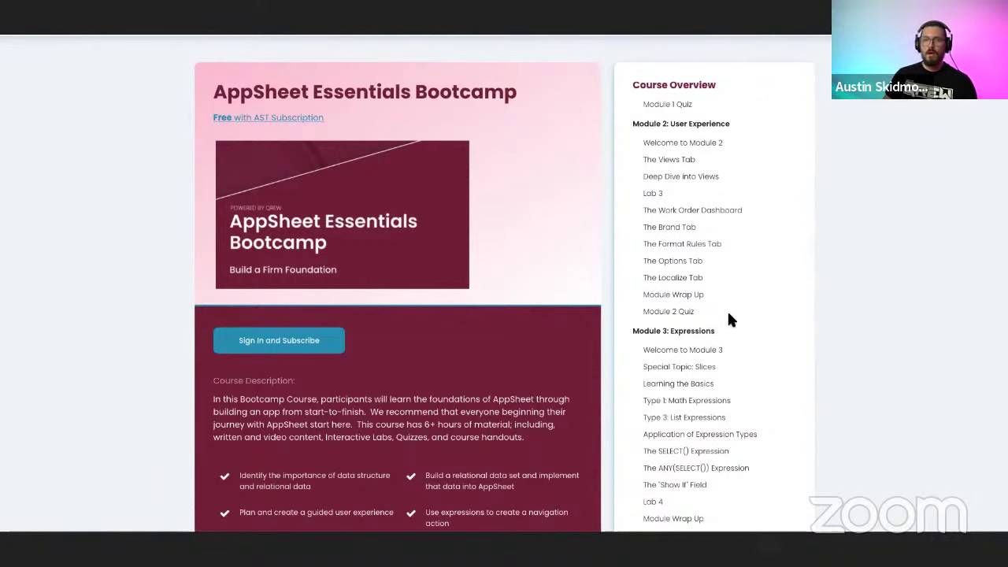
{"action": "scroll", "coordinate": [728, 319], "scroll_direction": "up", "scroll_amount": 2}
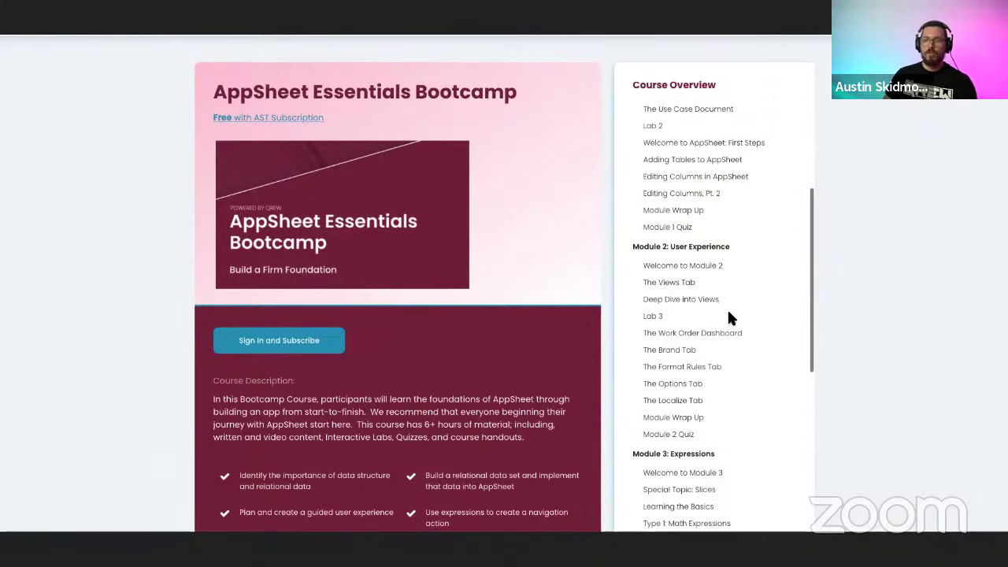
{"action": "scroll", "coordinate": [727, 315], "scroll_direction": "up", "scroll_amount": 2}
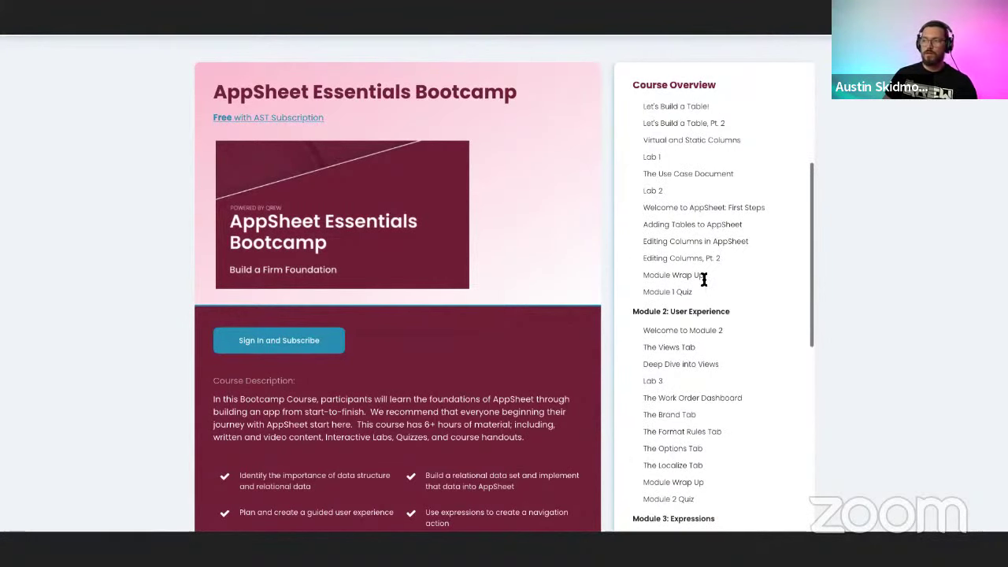
{"action": "left_click_drag", "start_coordinate": [644, 160], "coordinate": [721, 252]}
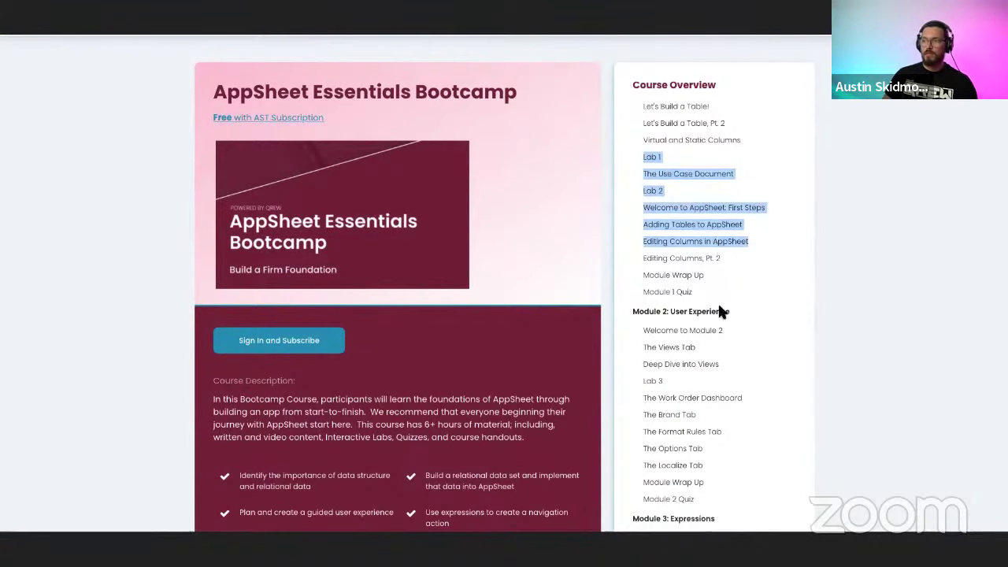
{"action": "left_click", "coordinate": [724, 323]}
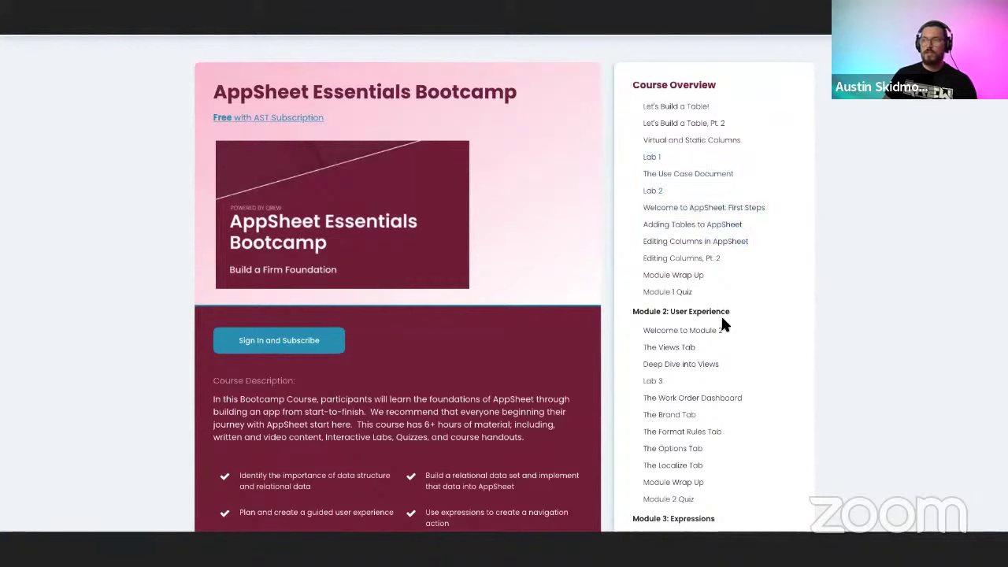
{"action": "scroll", "coordinate": [712, 318], "scroll_direction": "down", "scroll_amount": 3}
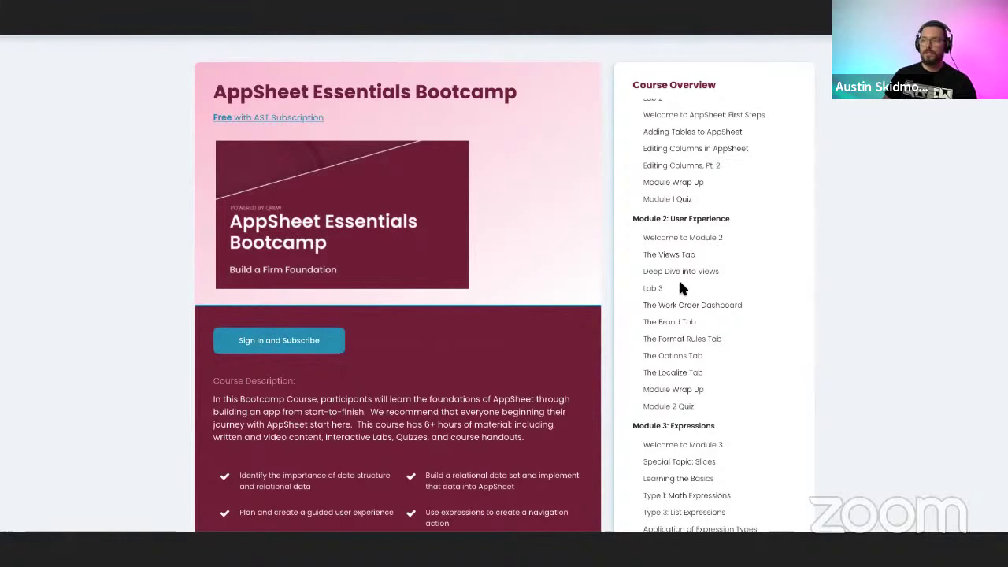
{"action": "scroll", "coordinate": [713, 357], "scroll_direction": "down", "scroll_amount": 4}
{"action": "scroll", "coordinate": [717, 360], "scroll_direction": "up", "scroll_amount": 5}
{"action": "scroll", "coordinate": [717, 359], "scroll_direction": "up", "scroll_amount": 7}
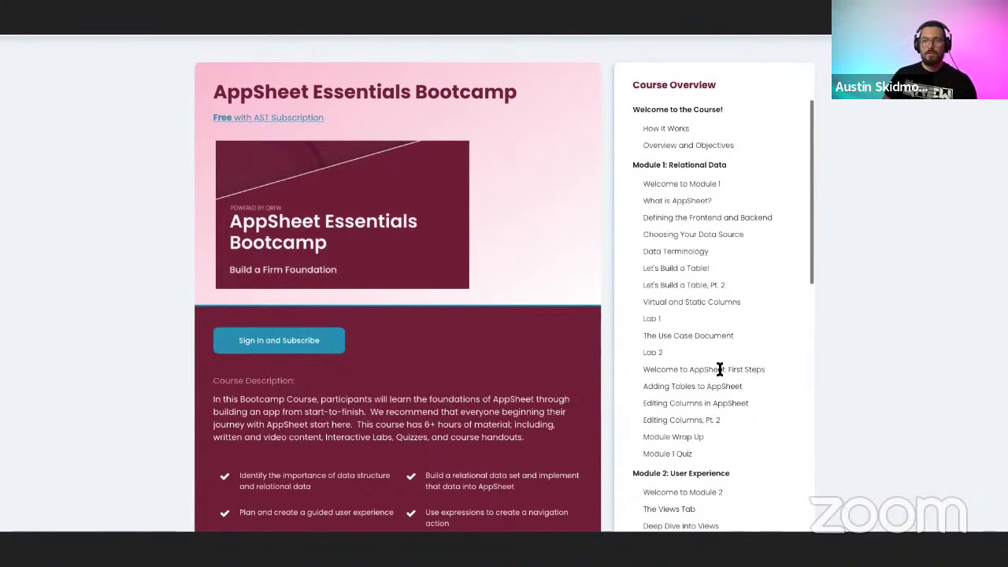
Look over the Bootcamp's subscription details, then return via the AppSheetTraining.com logo.
{"action": "scroll", "coordinate": [582, 272], "scroll_direction": "up", "scroll_amount": 1}
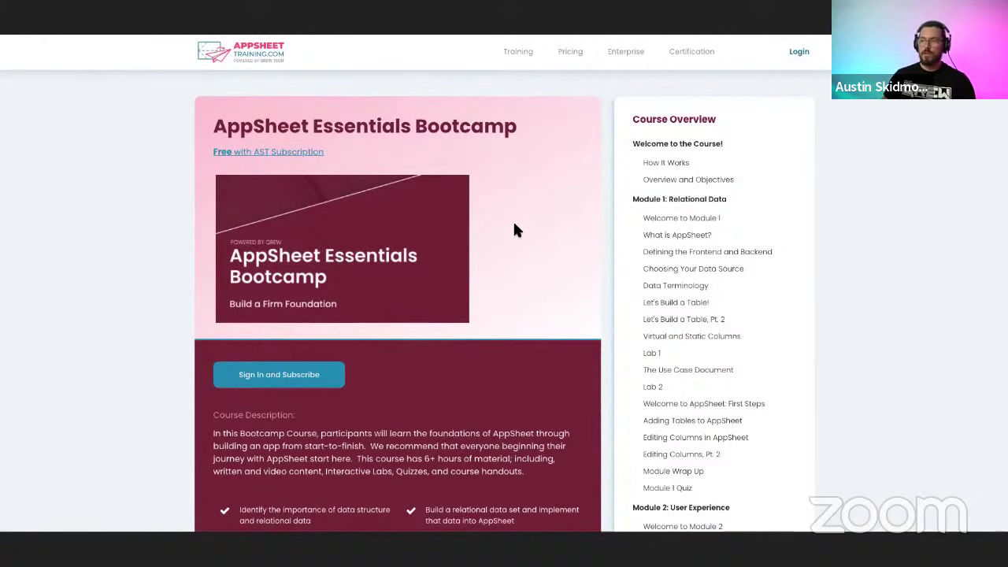
{"action": "scroll", "coordinate": [515, 236], "scroll_direction": "down", "scroll_amount": 1}
{"action": "scroll", "coordinate": [472, 299], "scroll_direction": "up", "scroll_amount": 1}
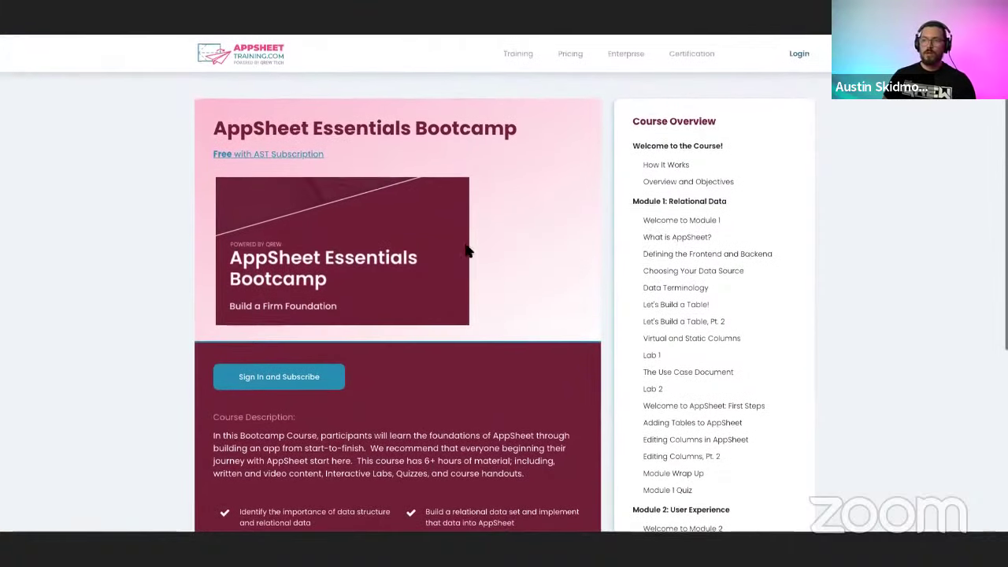
{"action": "left_click", "coordinate": [265, 70]}
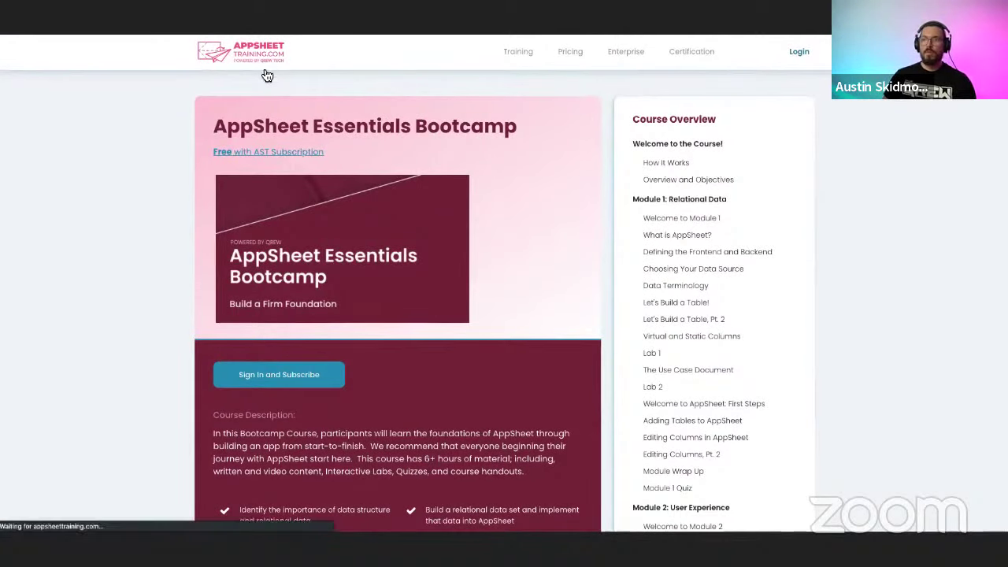